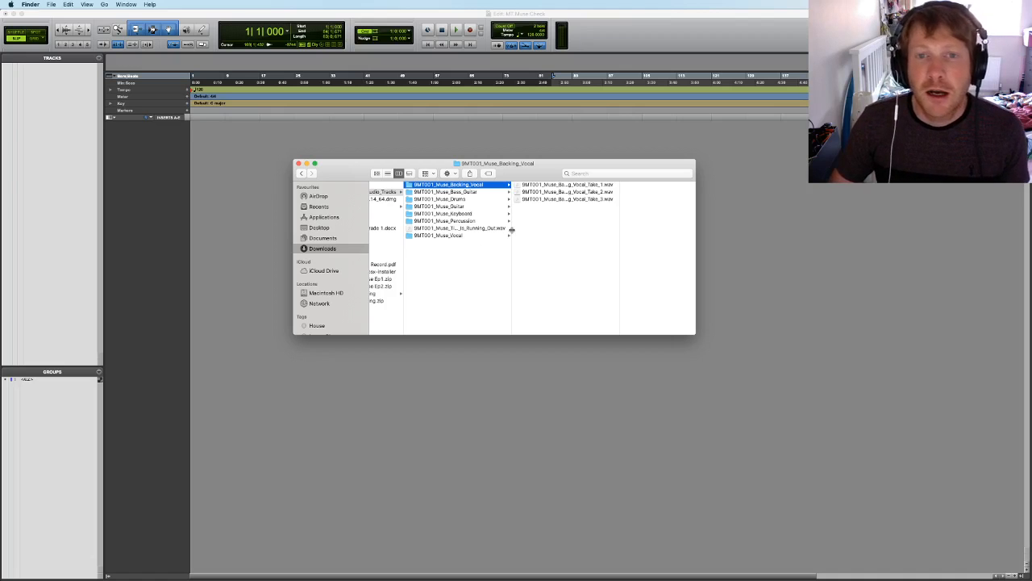
left_click_drag(549, 167, 542, 173)
double_click(529, 153)
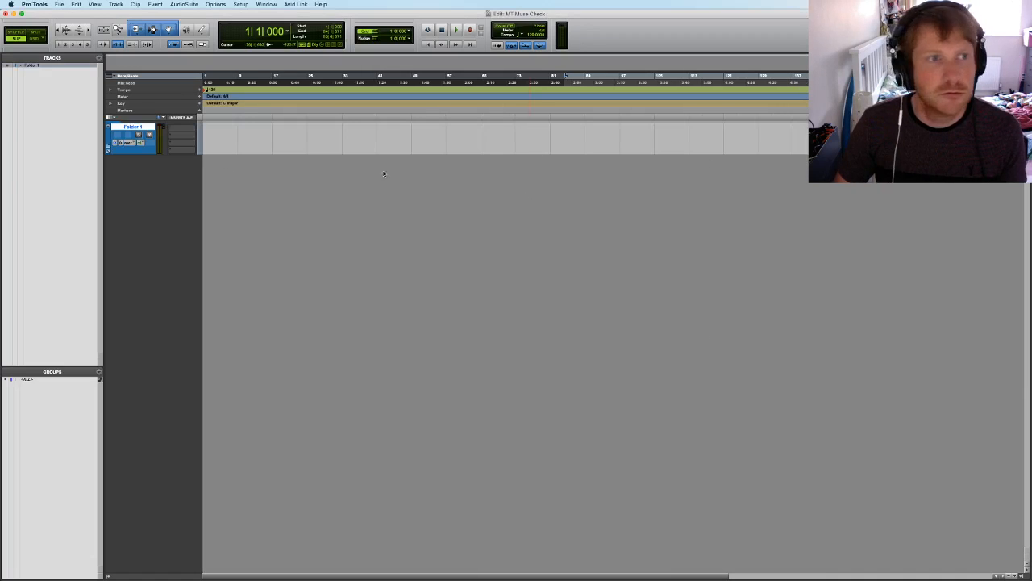
right_click(146, 129)
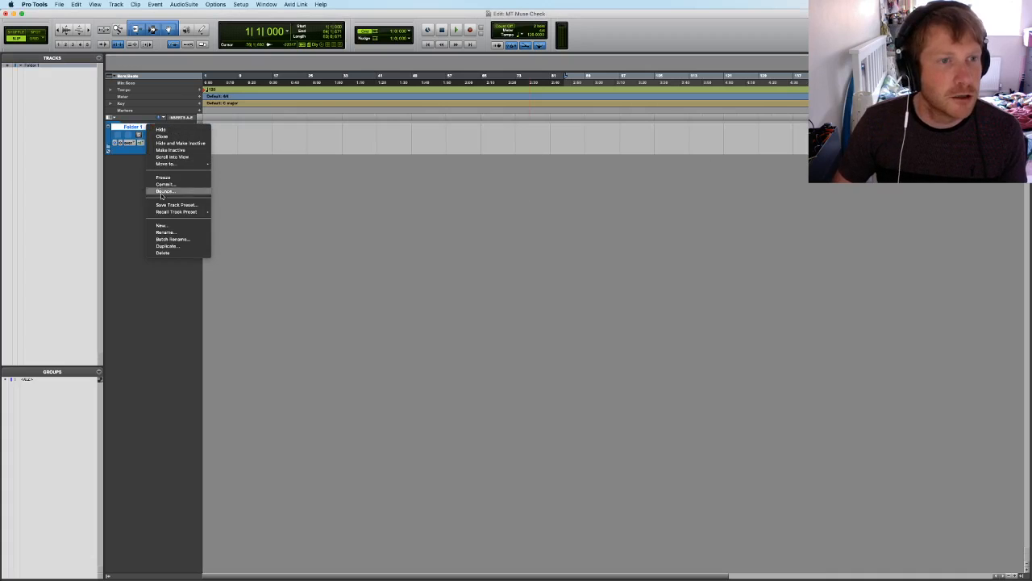
left_click(177, 251)
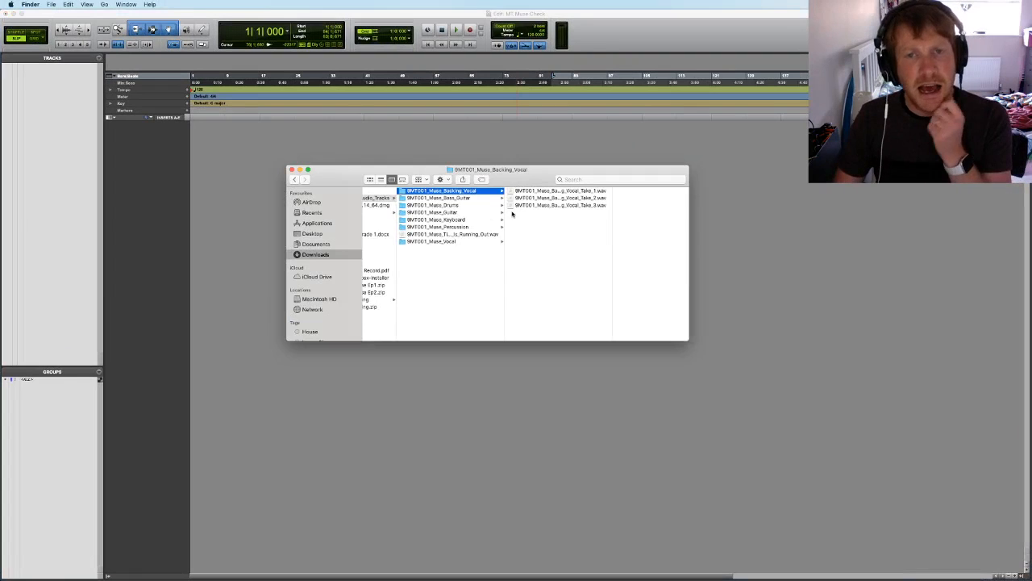
Open the 9MT001_Muse_Drums folder in Finder and go through its drum recordings
scroll(476, 211, "left", 1)
left_click(475, 206)
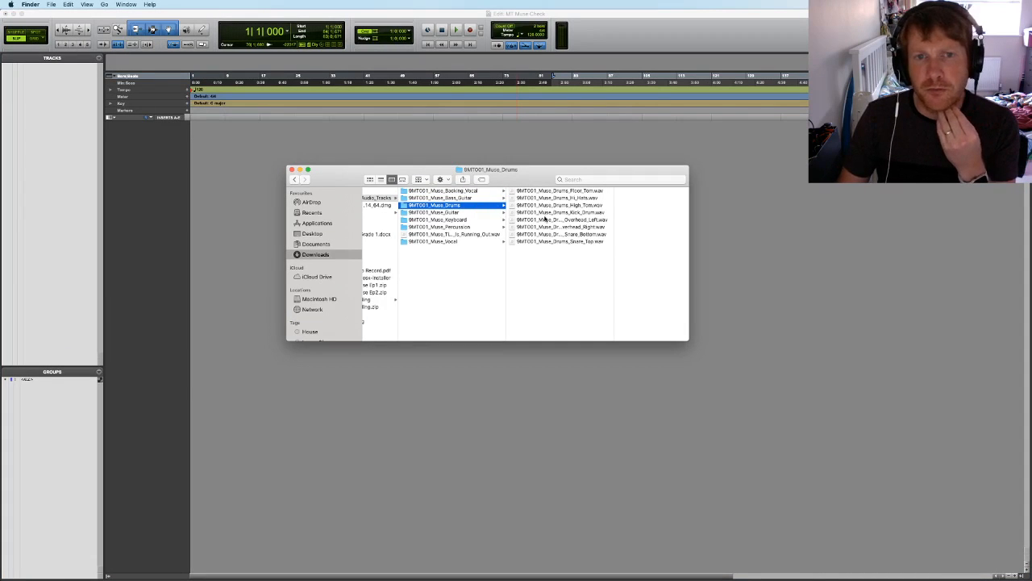
left_click_drag(548, 260, 562, 195)
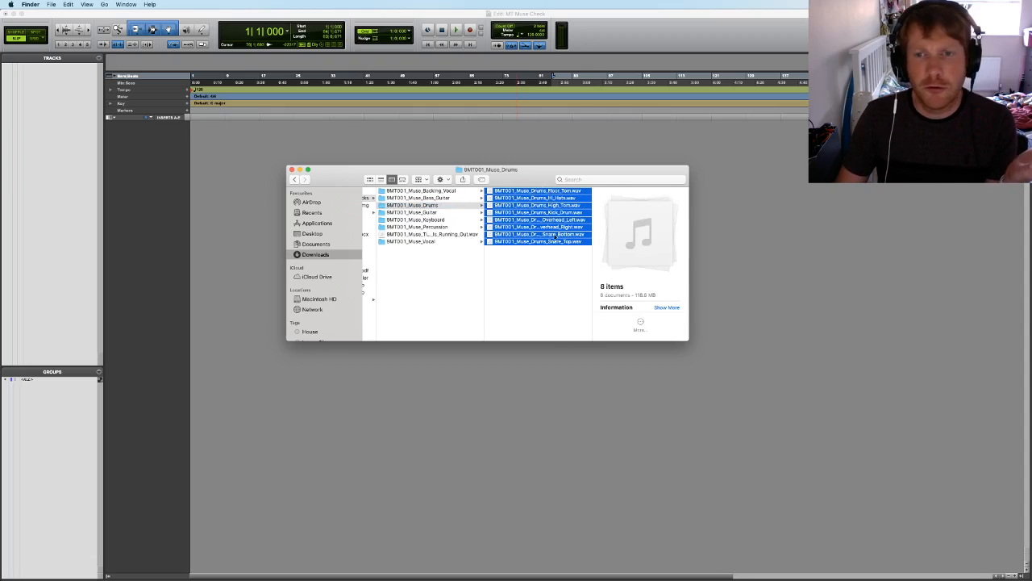
left_click(555, 260)
Check the sample rate in the file information of the Snare_Bottom recording, and close the information window
left_click(553, 235)
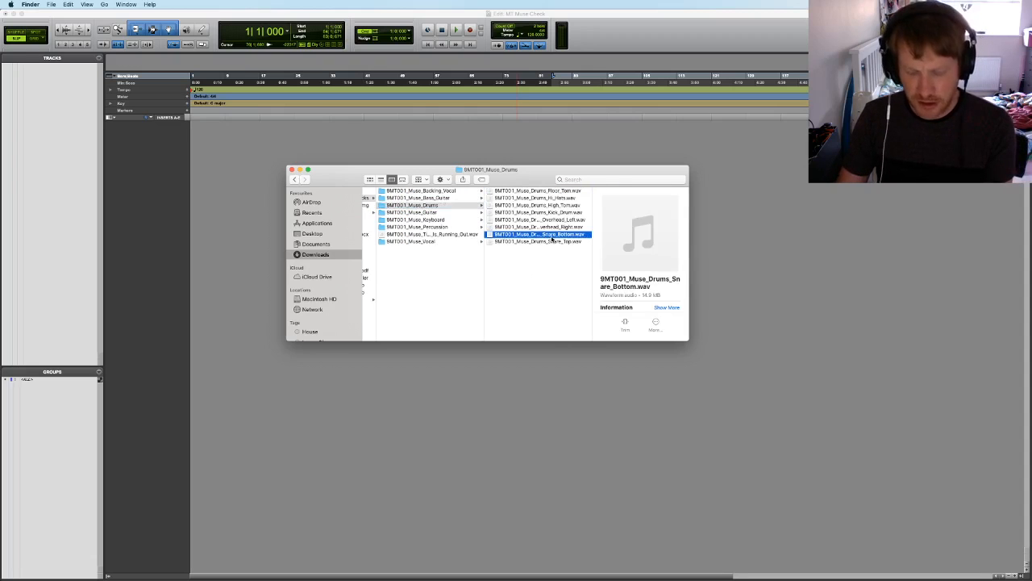
key("super+i")
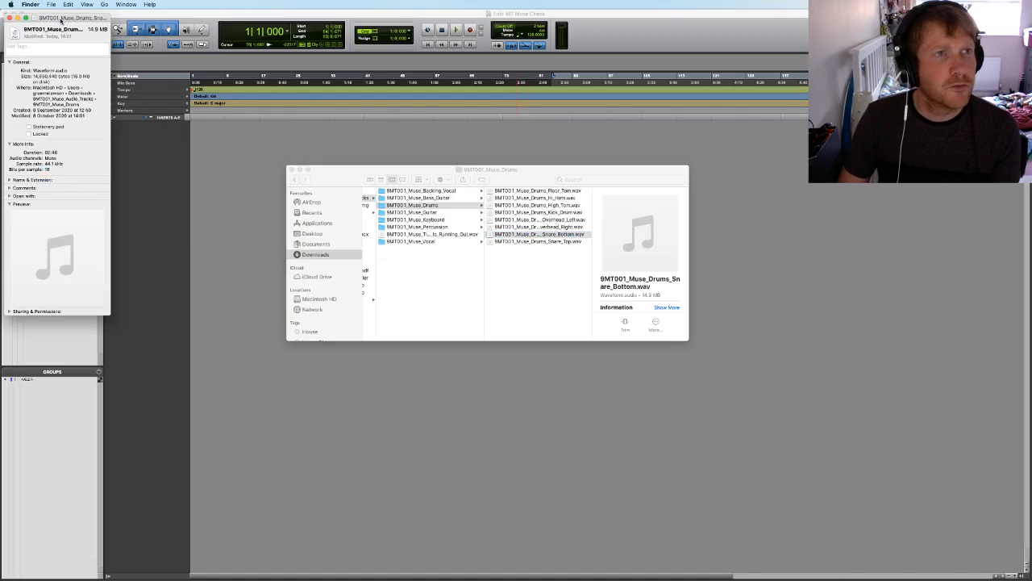
left_click_drag(60, 21, 235, 61)
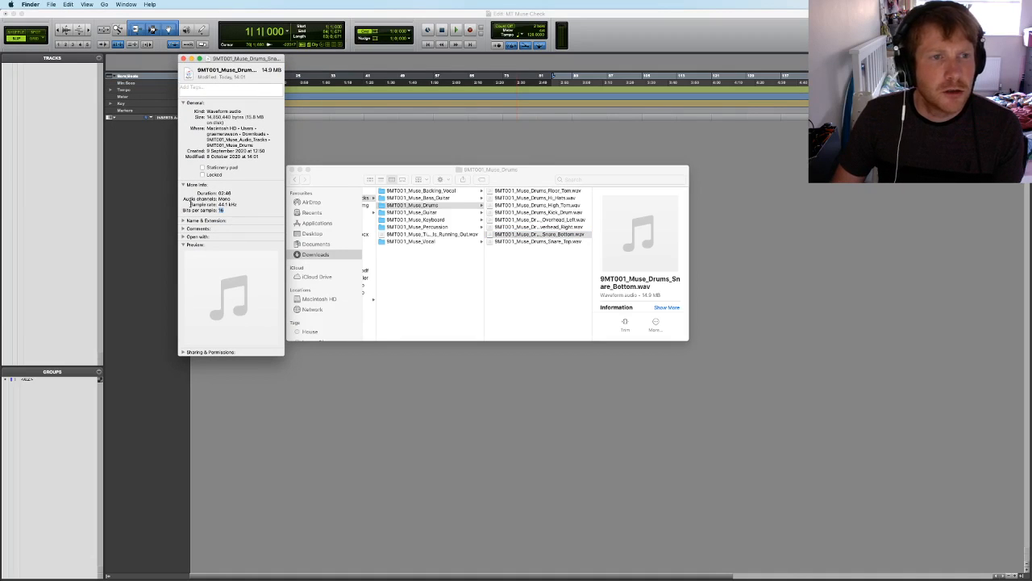
left_click_drag(191, 204, 252, 204)
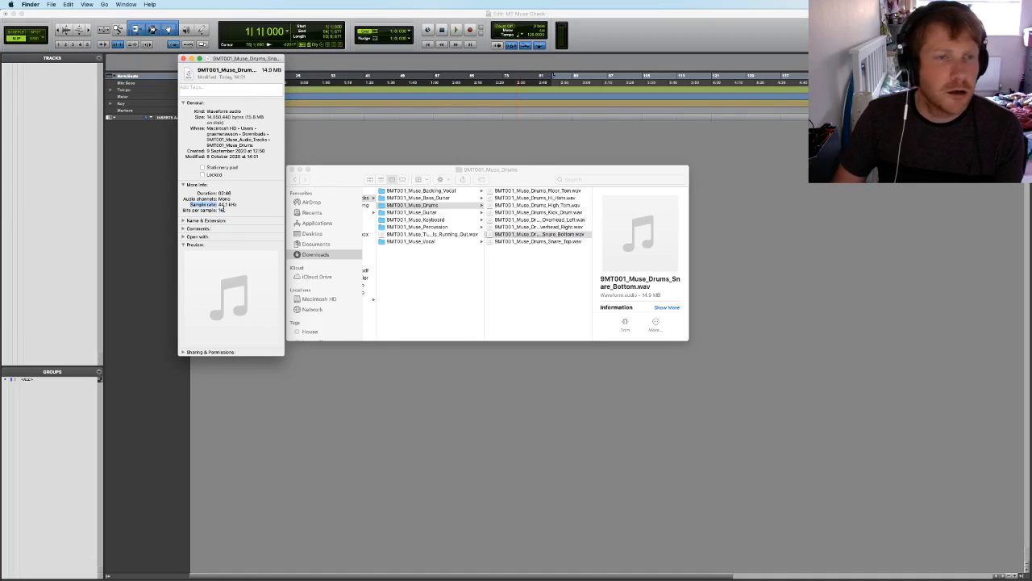
double_click(221, 204)
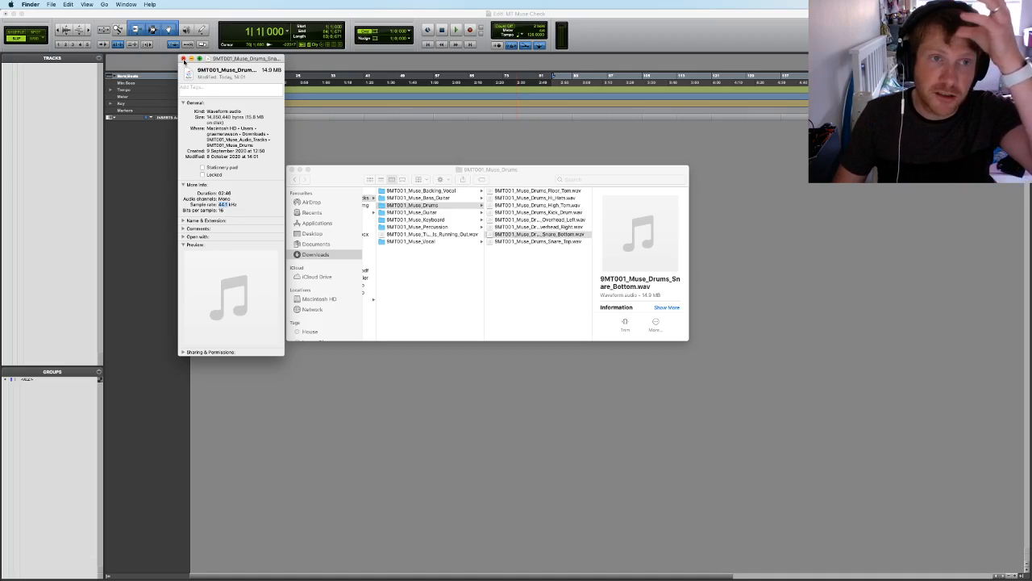
left_click(184, 60)
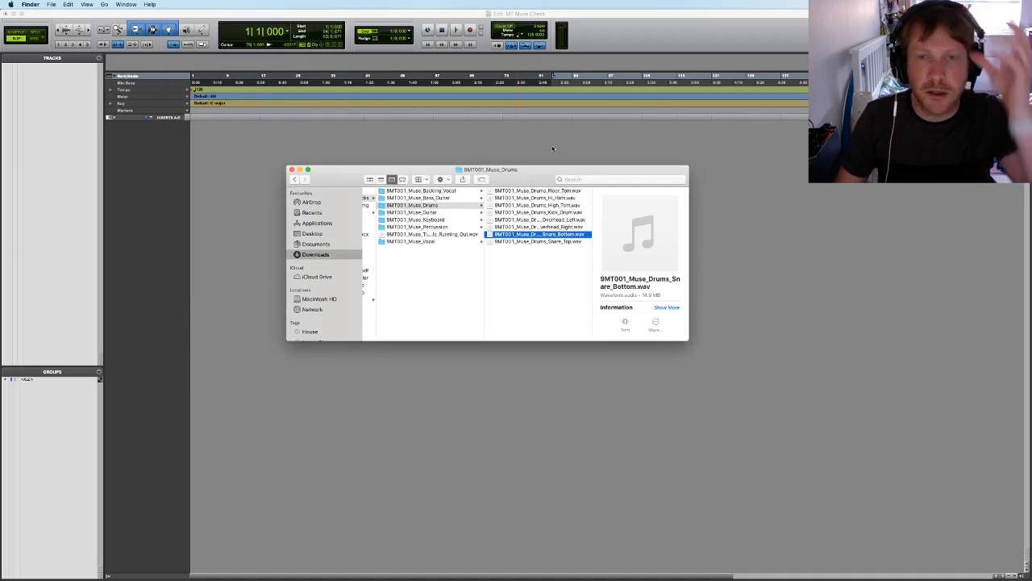
Import all eight drum WAV files from the folder into the Pro Tools session as separate tracks starting at the session start
left_click_drag(531, 278, 307, 153)
left_click_drag(372, 144, 288, 149)
left_click(429, 47)
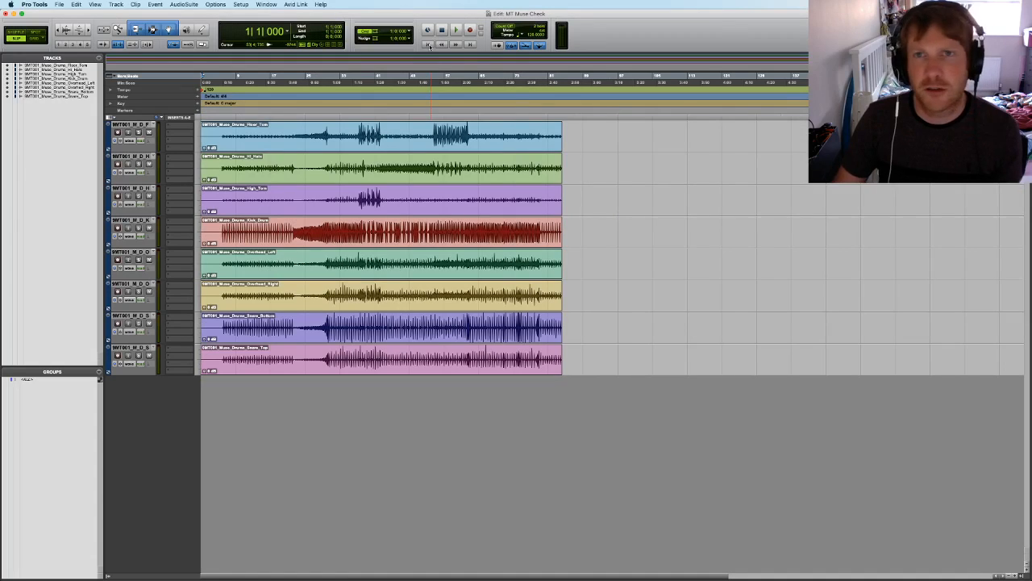
key("super+bracketright")
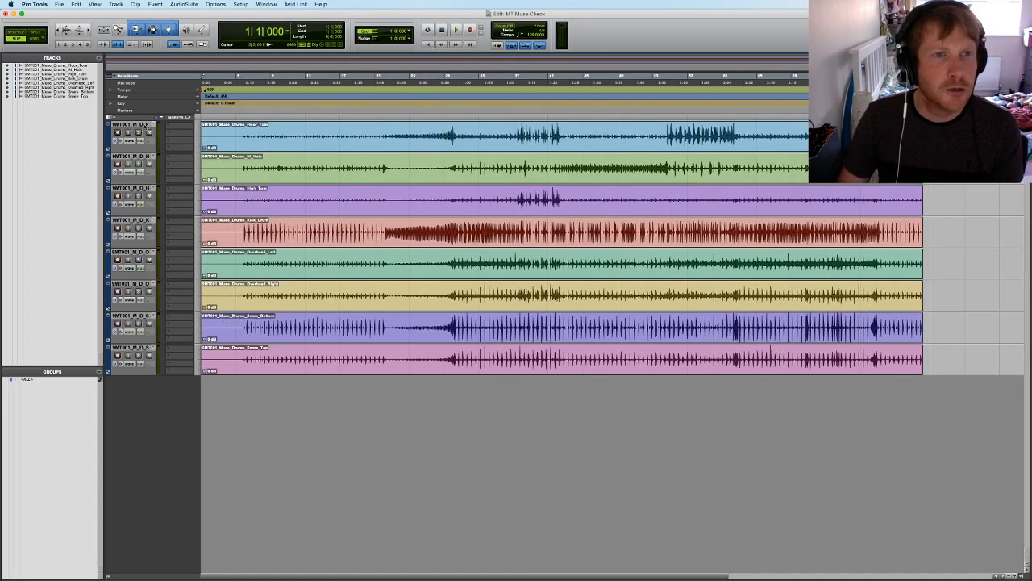
Rename the floor tom, hi-hats, high tom and kick drum tracks as Floor, Hi Hat, Hi Tom and Kick
double_click(143, 126)
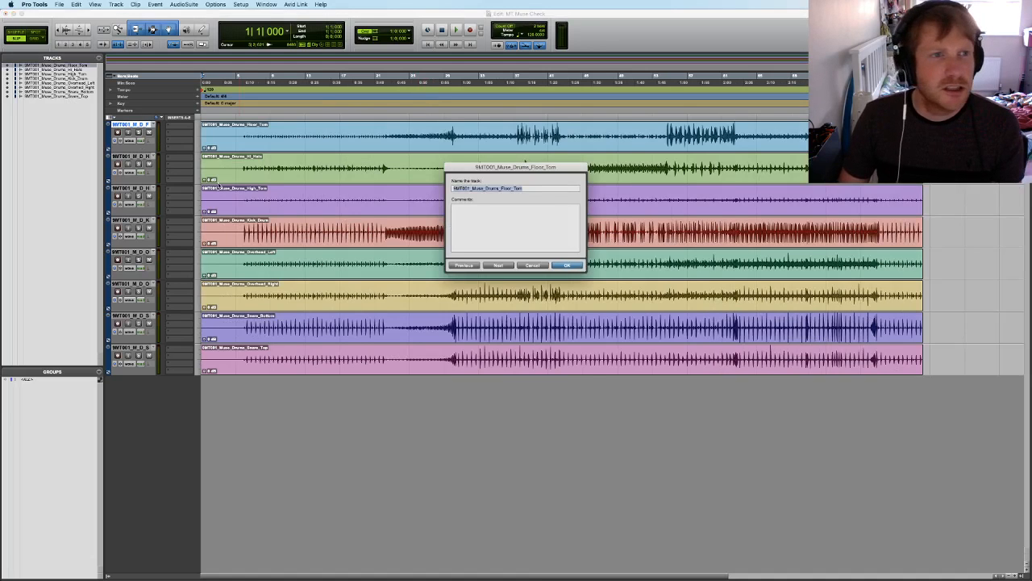
type("Floor")
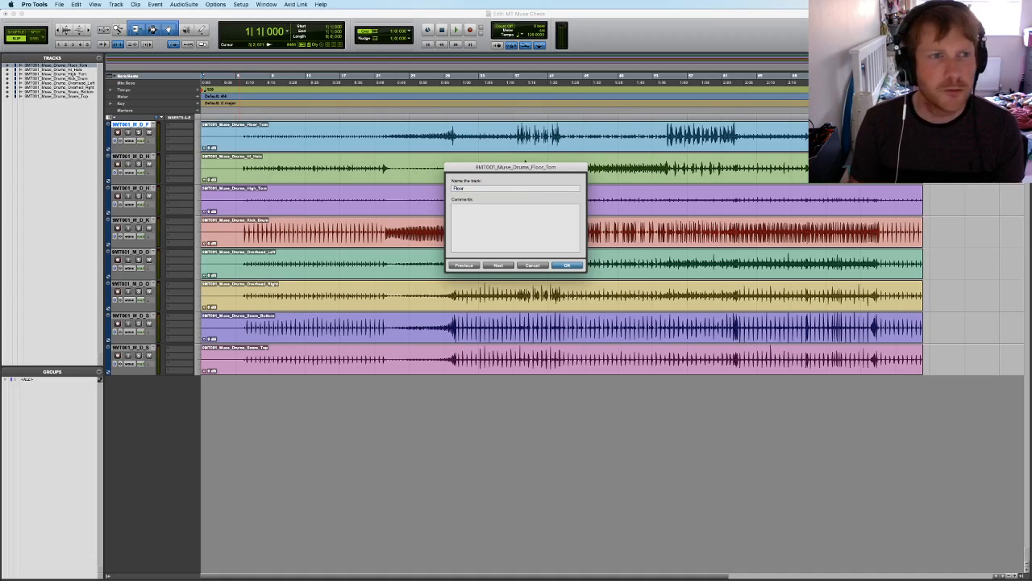
key("super+Right")
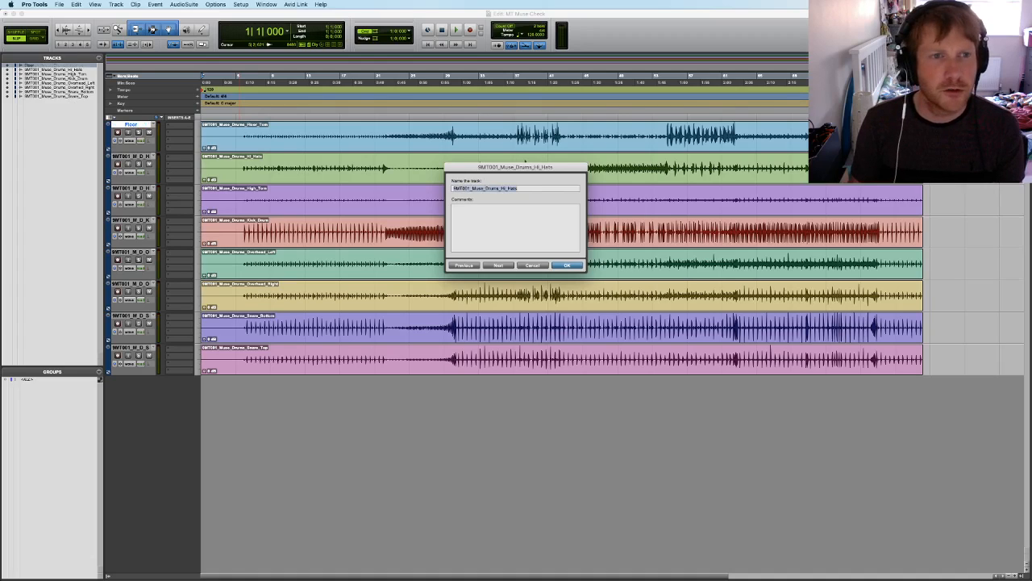
type("Hi Hats")
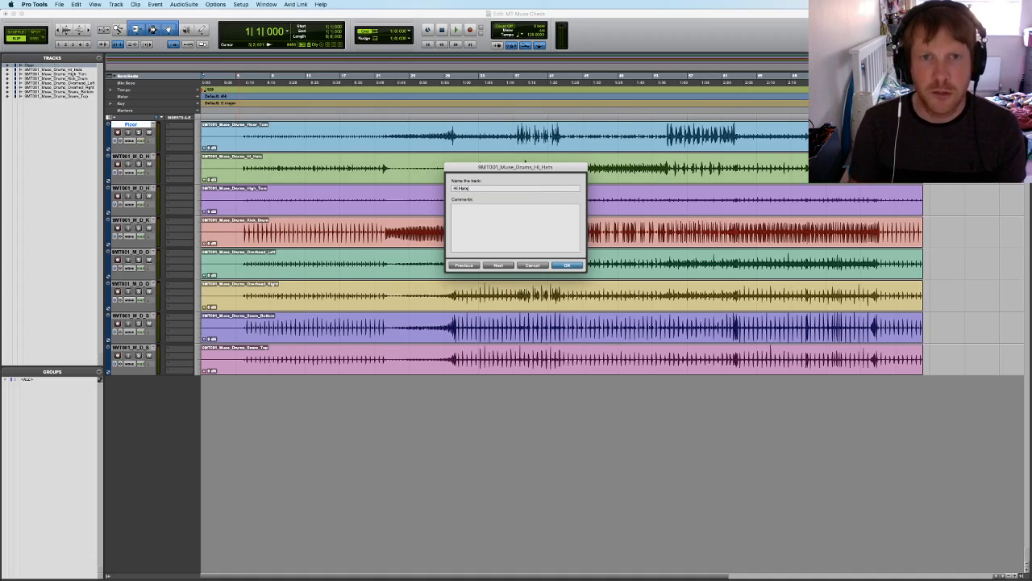
key("super+Right")
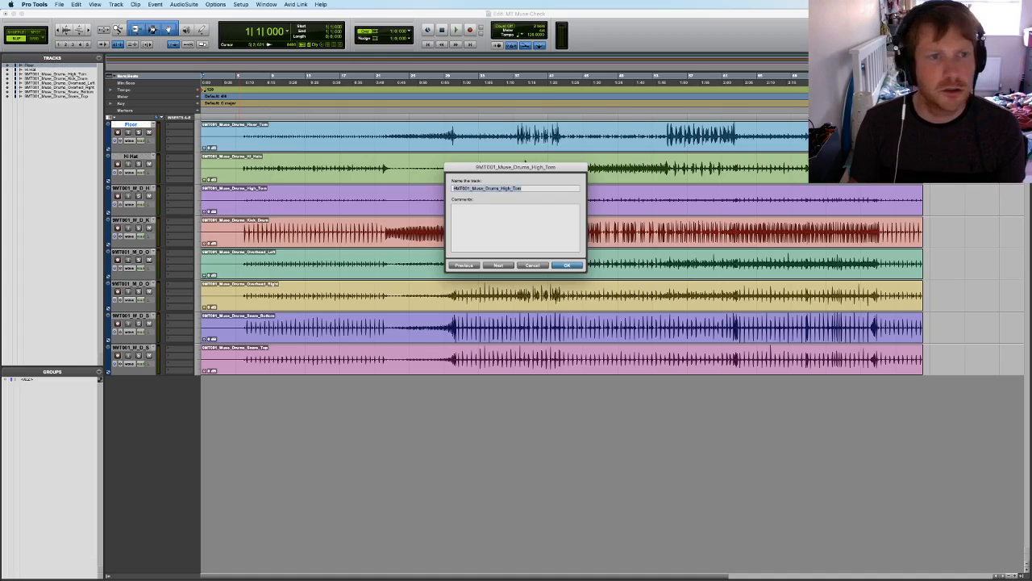
type("Hi Tom")
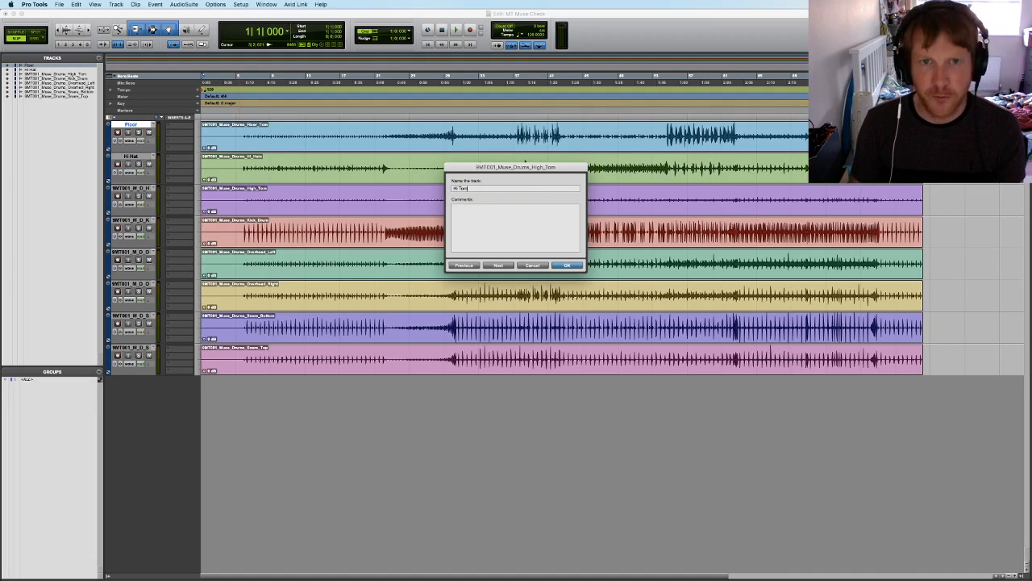
key("super+Right")
type("Kick")
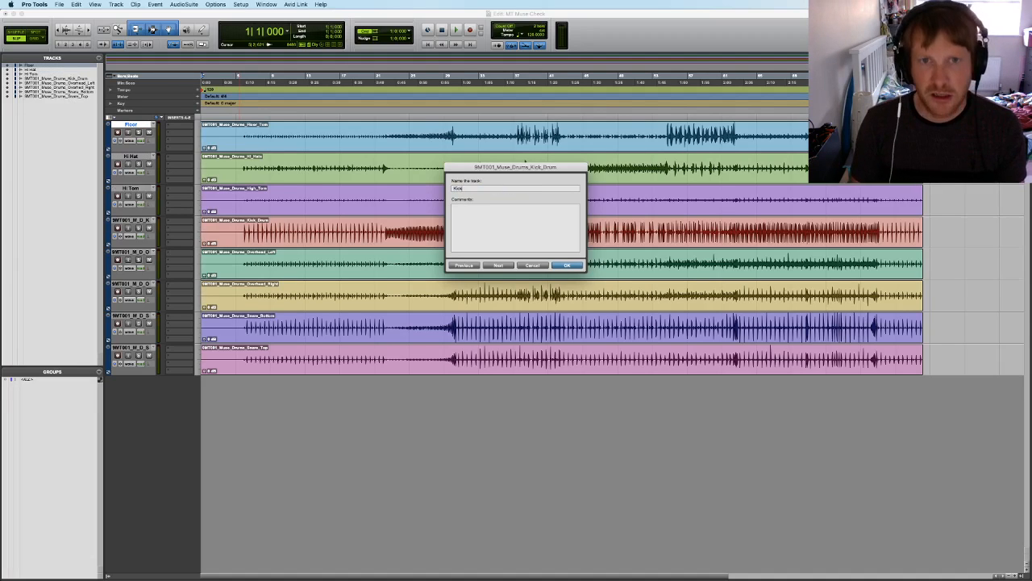
key("super+Right")
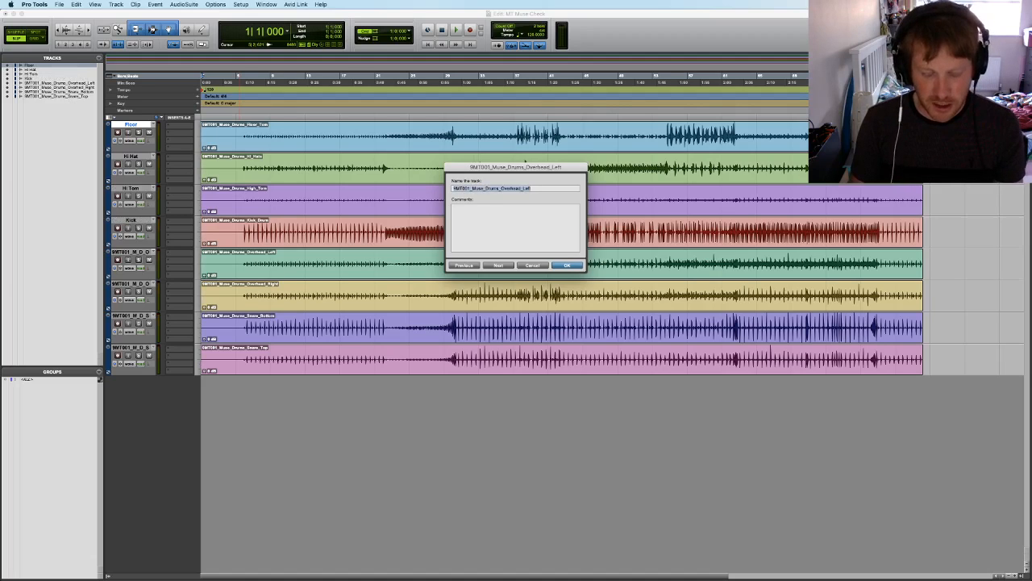
Skip the two overhead tracks and rename the two snare tracks as Snare Bottom and Snare Top
key("super+Right")
key("super+Right")
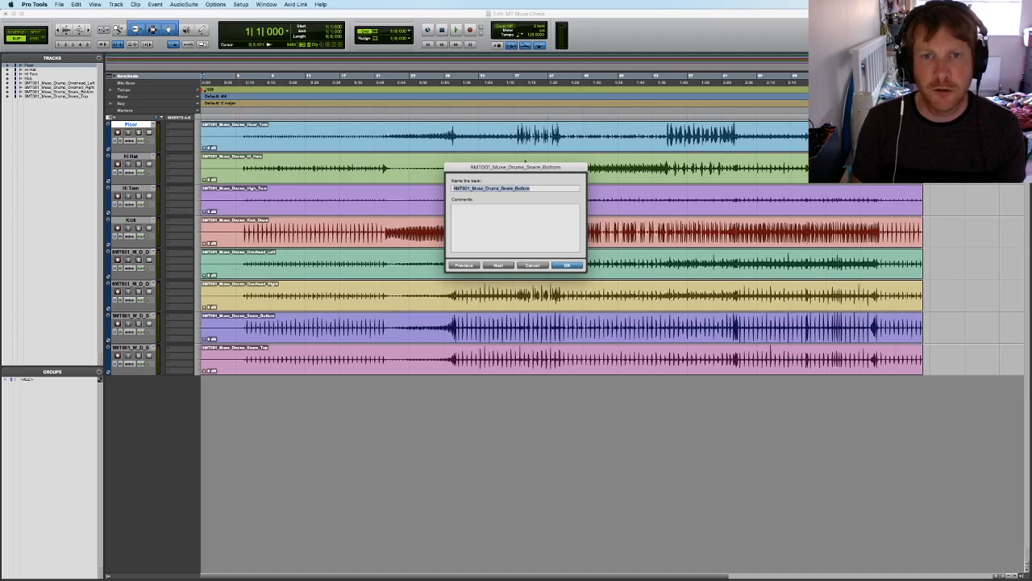
type("Snare")
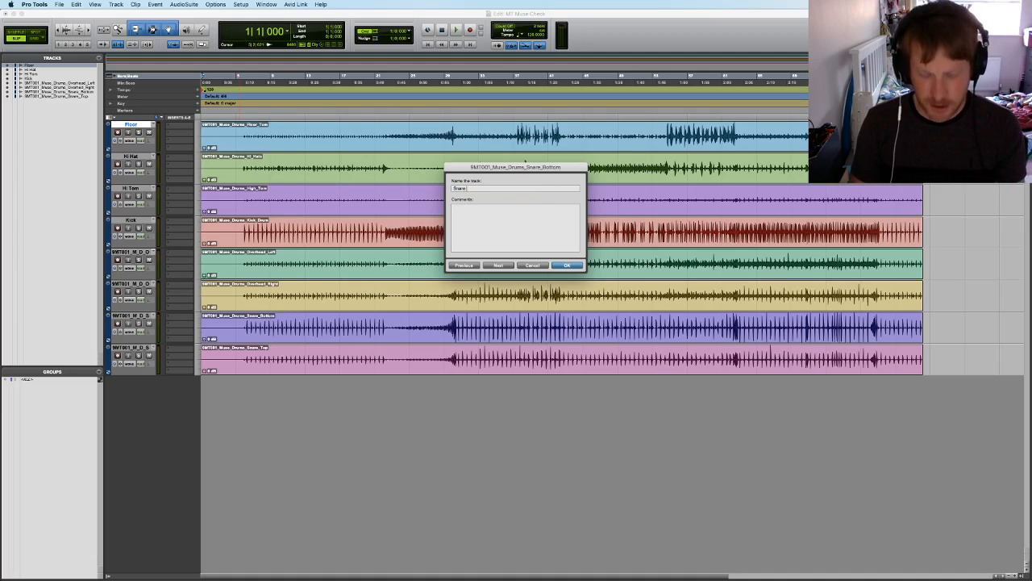
type(" Bottom")
key("super+Right")
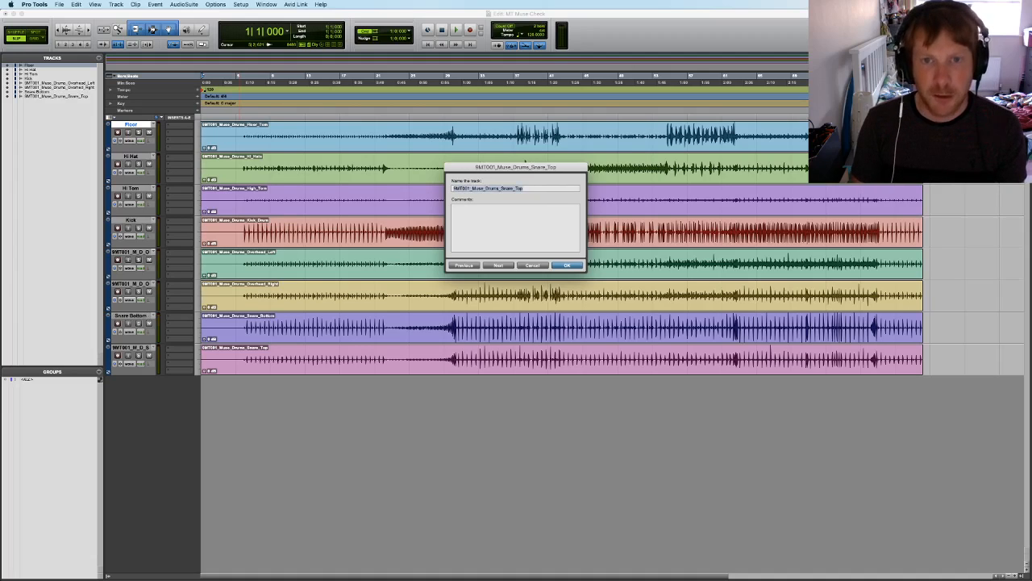
type("Snare To")
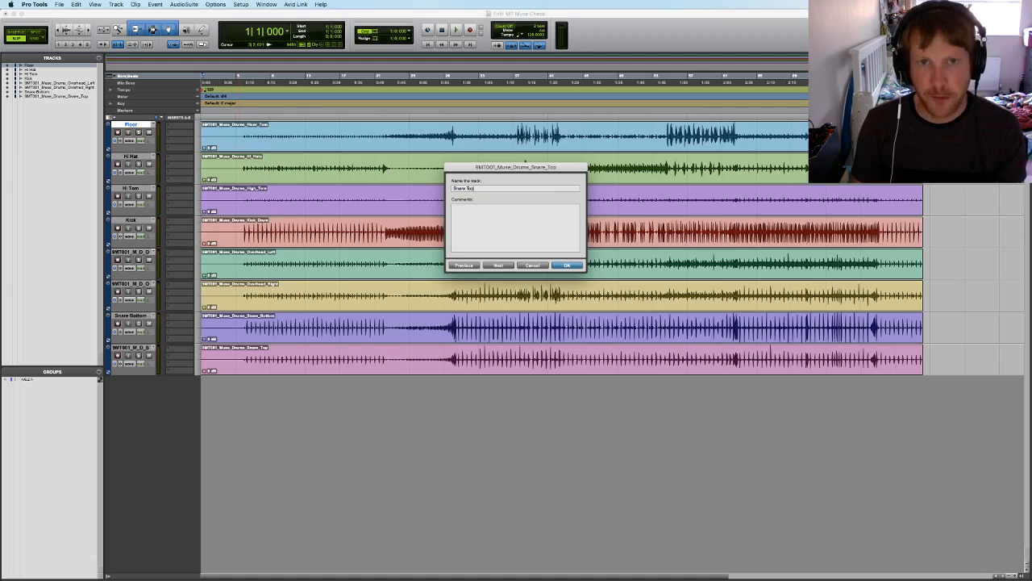
type("p")
key("super+Right")
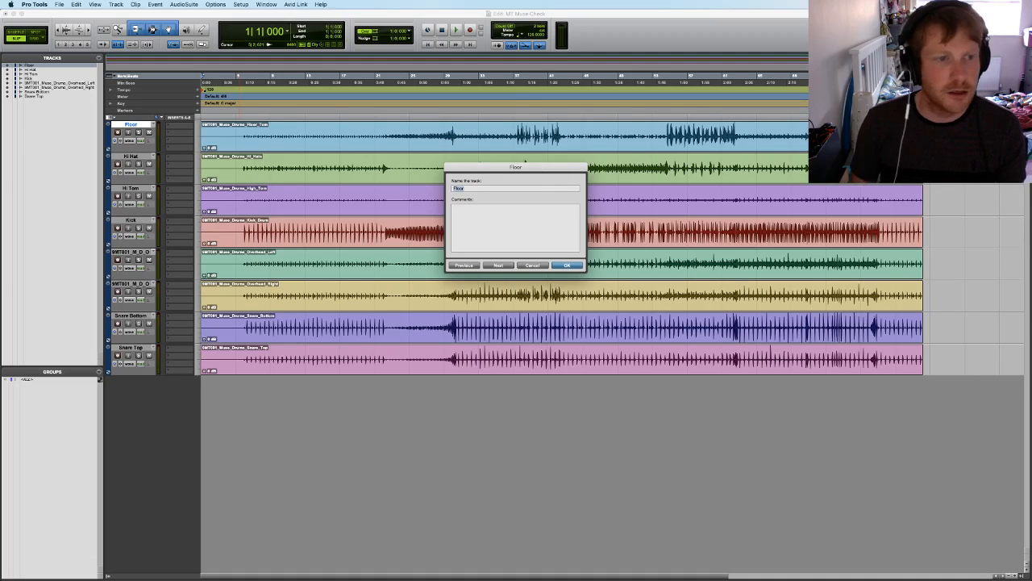
left_click(566, 266)
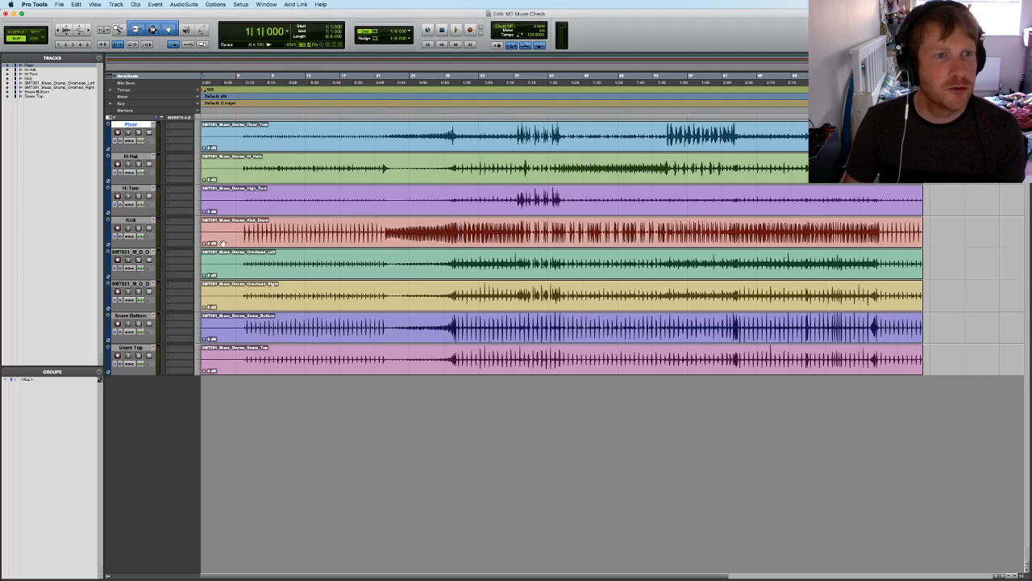
Create a stereo audio track named Overheads and move the left and right overhead clips together onto it
left_click(291, 283)
left_click(292, 272)
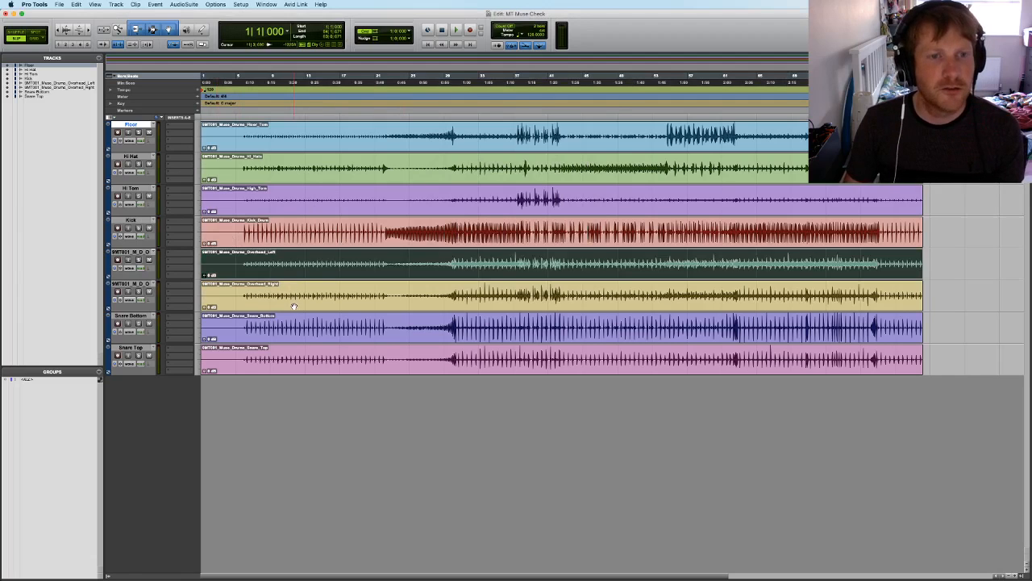
left_click(293, 302, "shift")
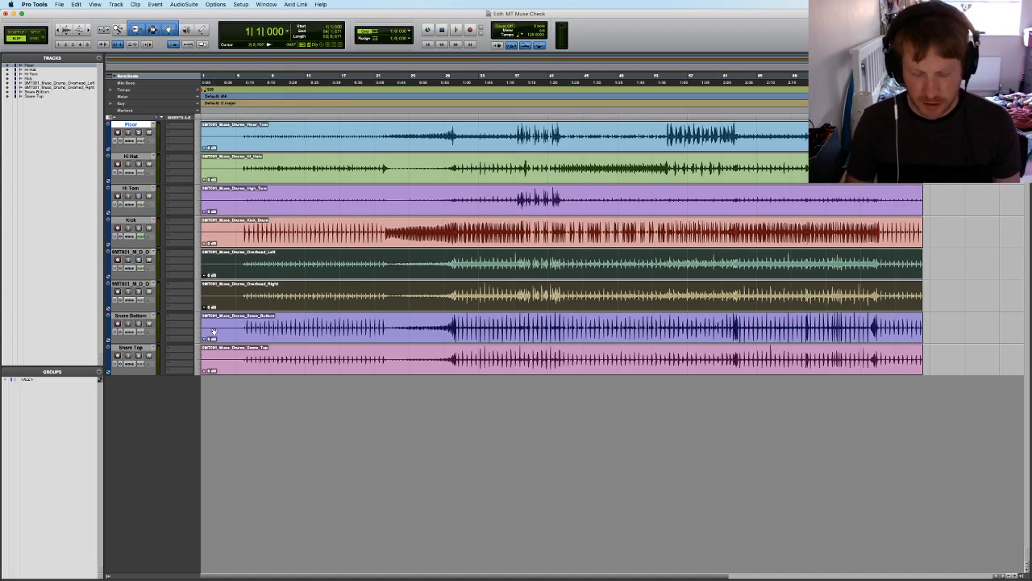
key("super+shift+n")
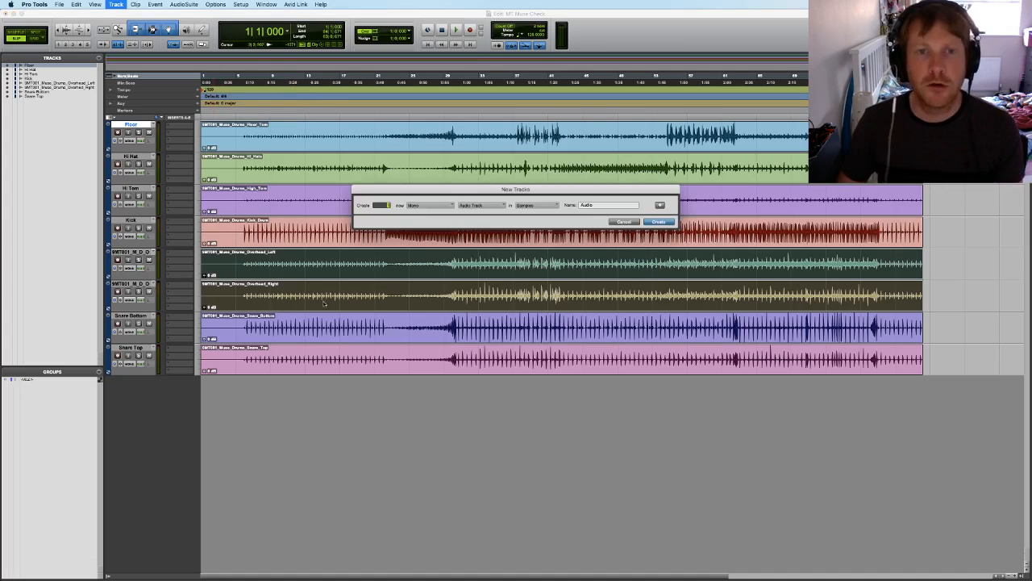
left_click(441, 206)
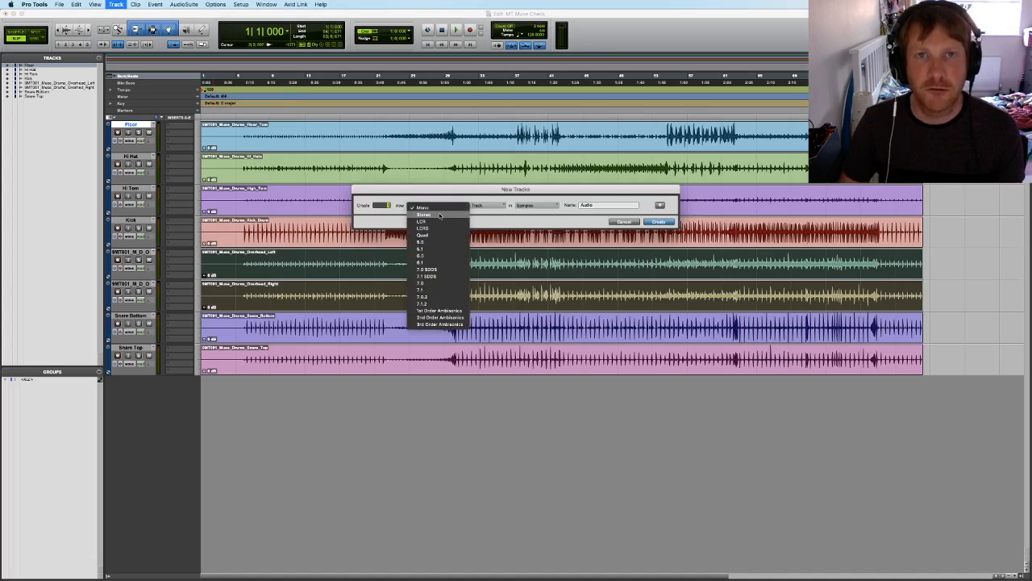
left_click(441, 214)
type("Overheads")
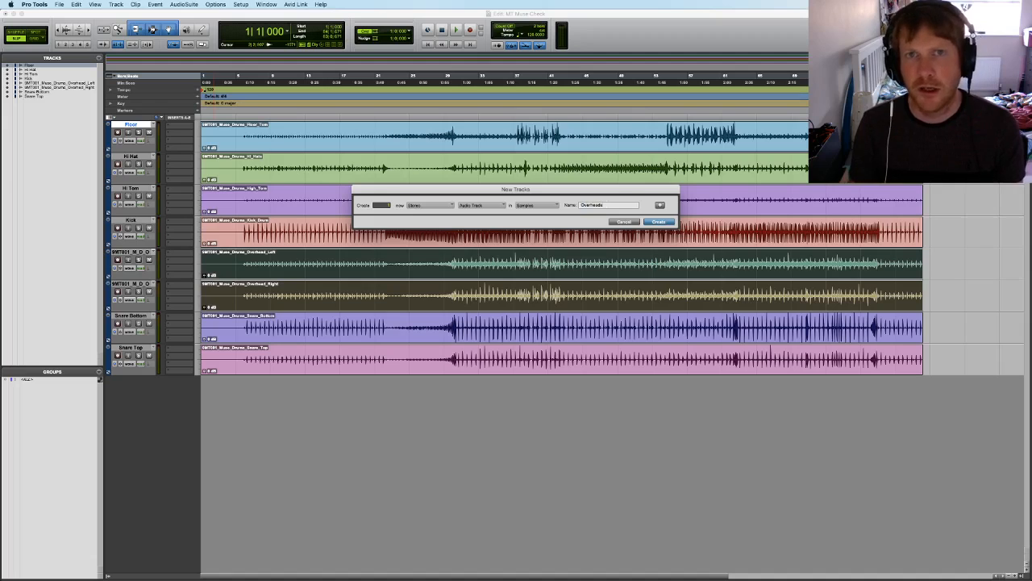
key("Return")
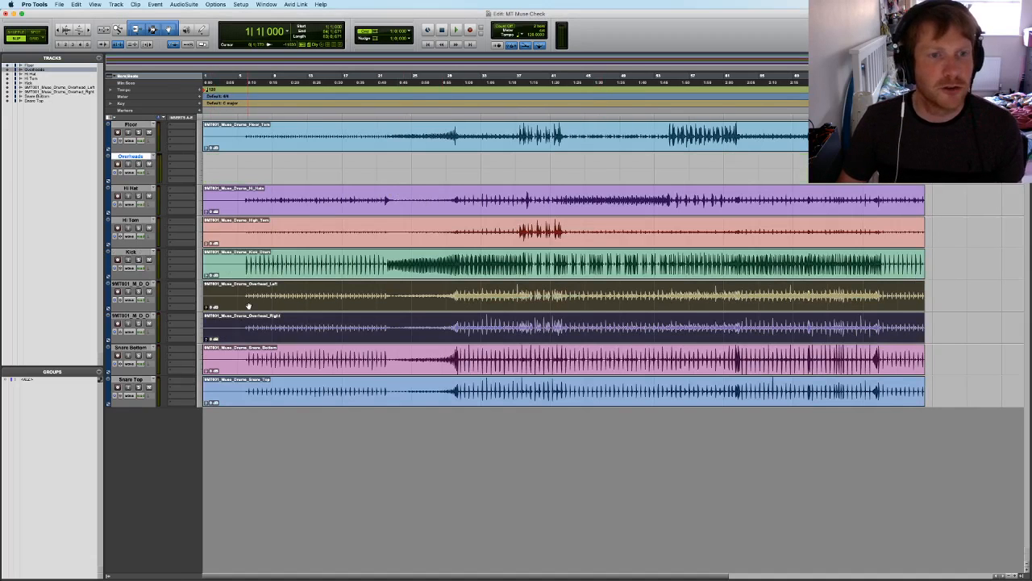
left_click_drag(230, 294, 231, 145)
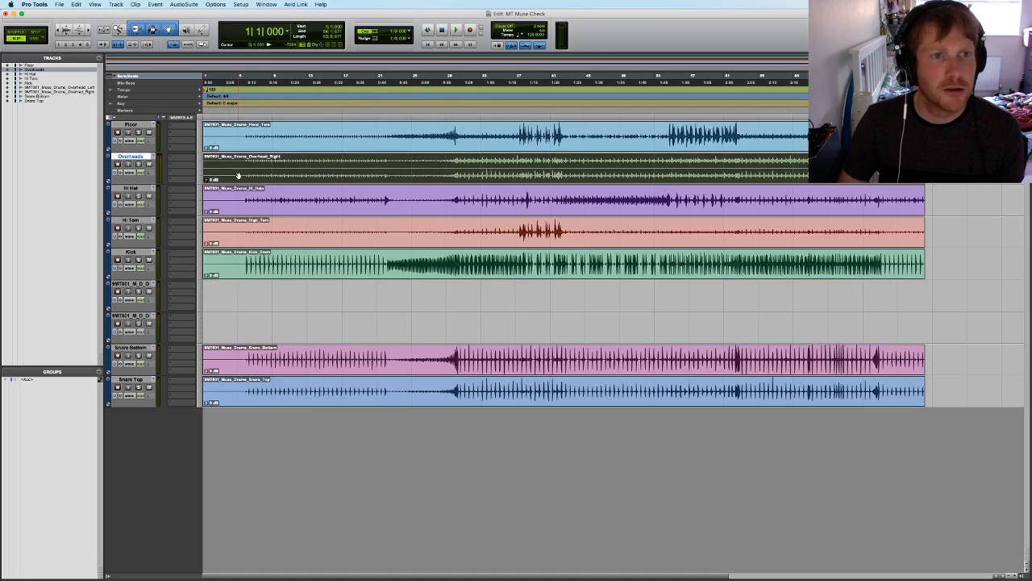
Delete the two empty mono overhead tracks between Kick and Snare Bottom
left_click(141, 284)
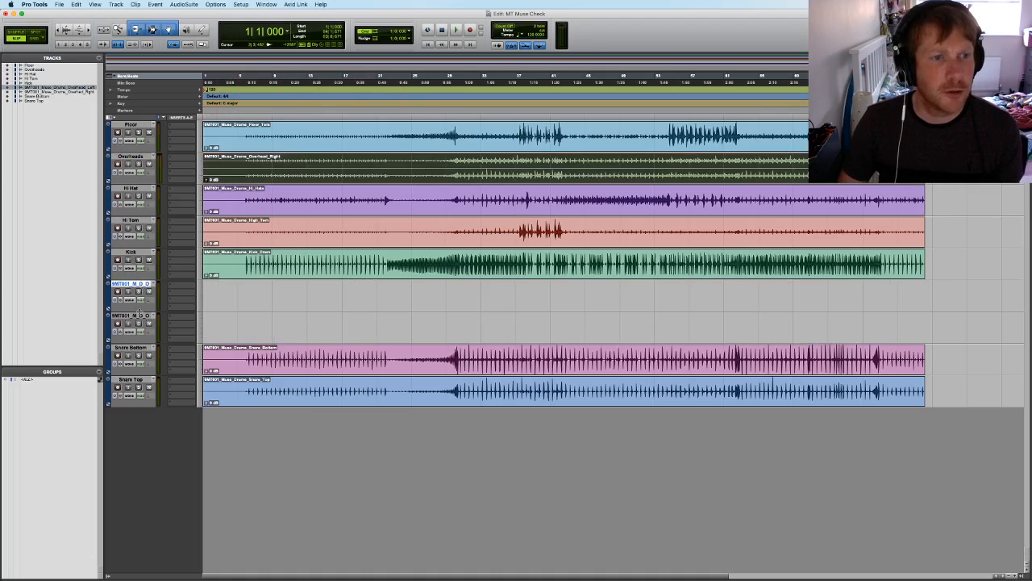
left_click(139, 315, "shift")
right_click(140, 315)
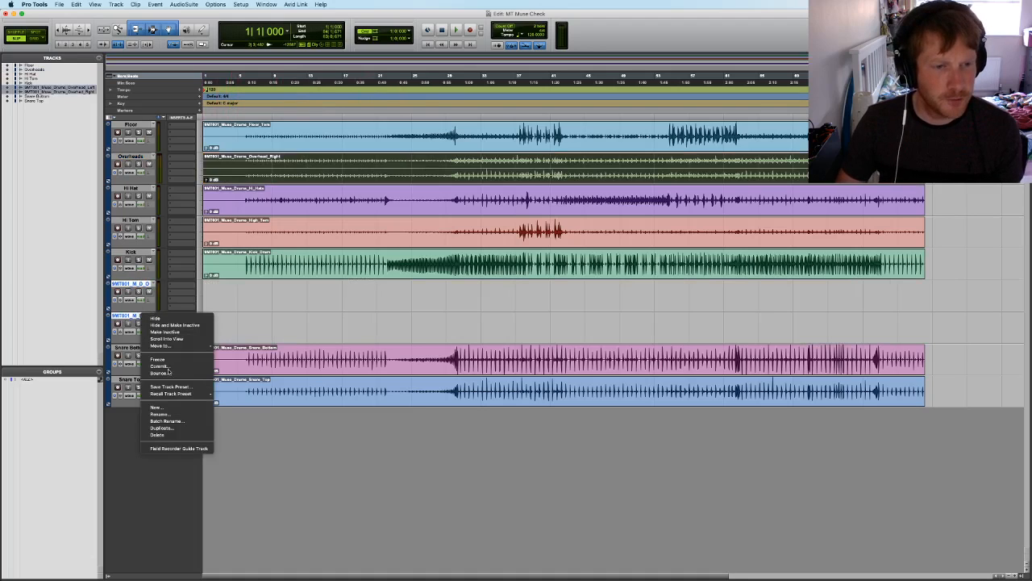
left_click(184, 434)
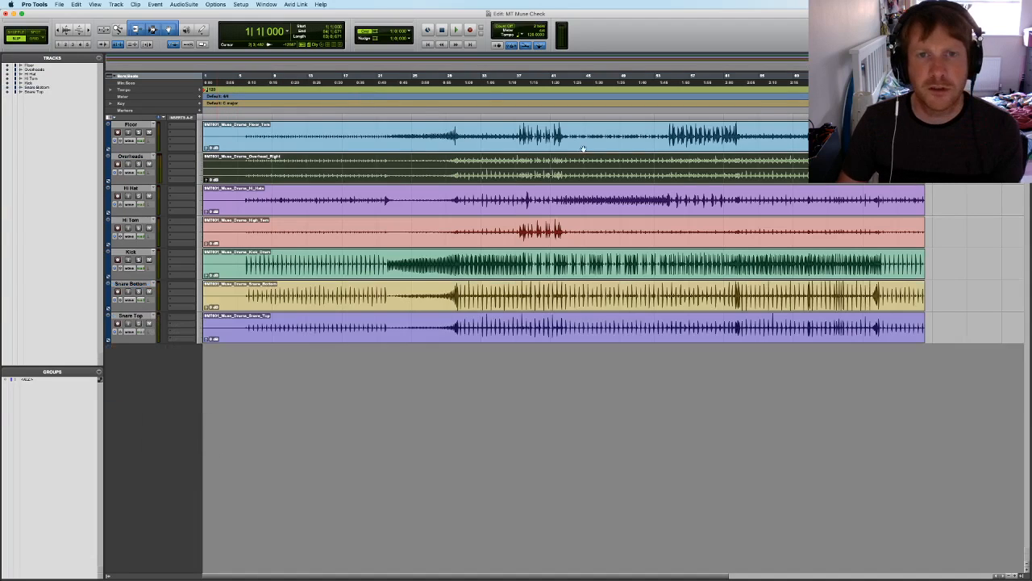
Start playback around bar 32 and move the Overheads channel ahead of Floor in the mixer
left_click(476, 78)
key("space")
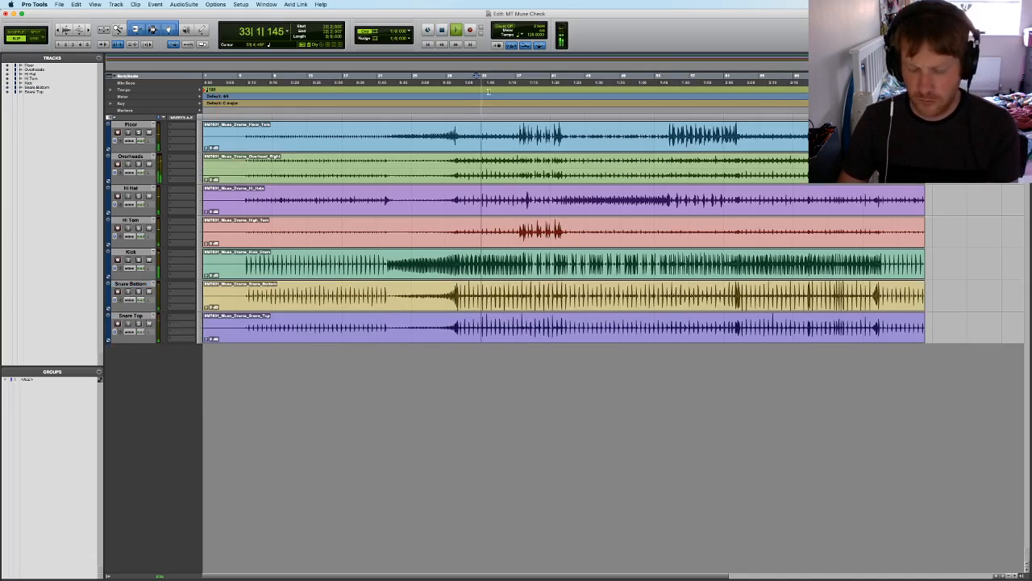
key("super+equal")
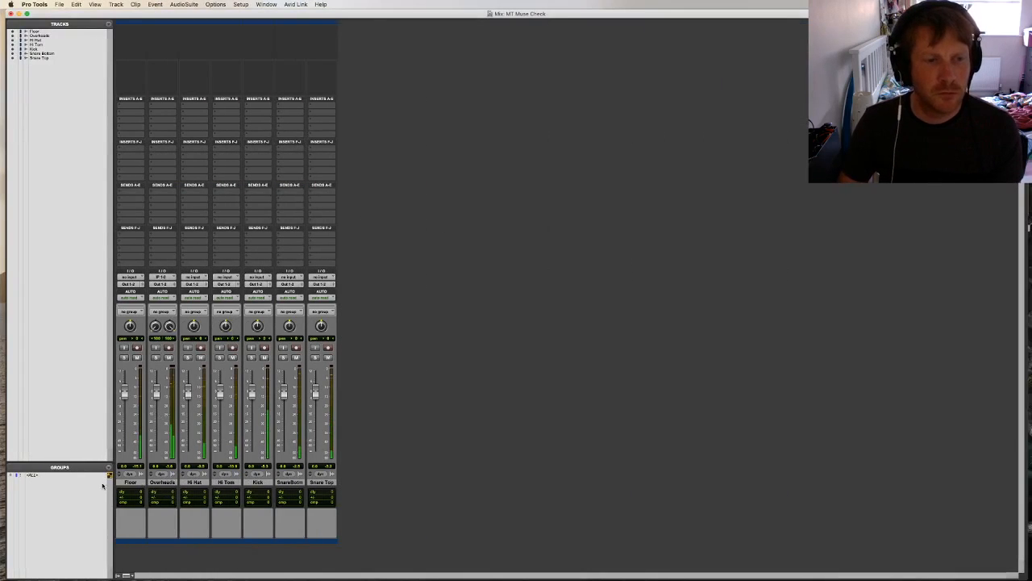
left_click_drag(172, 482, 133, 482)
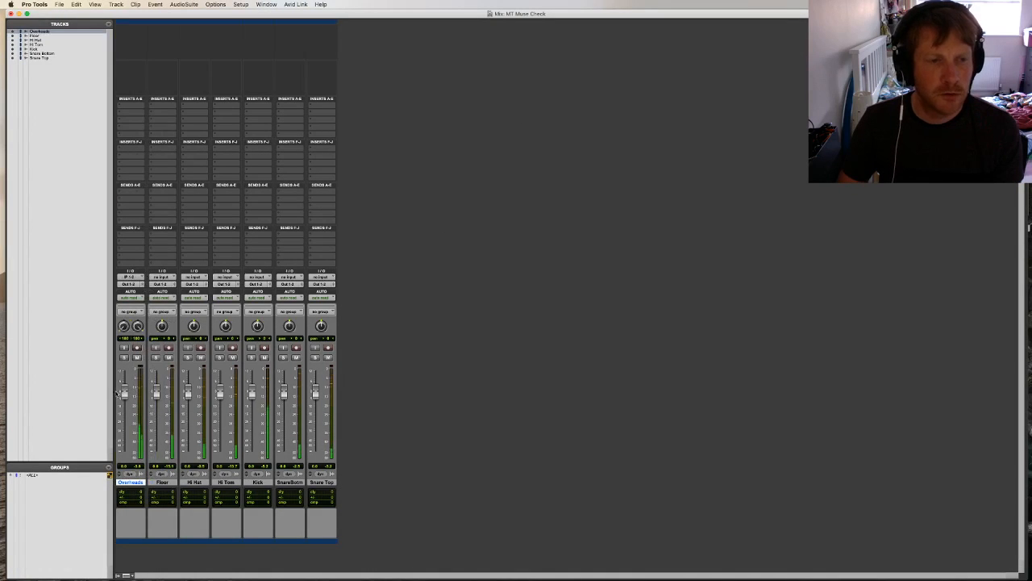
Lower the Overheads fader and slightly raise the Kick and Snare Bottom faders
left_click_drag(122, 392, 124, 404)
left_click_drag(252, 393, 284, 386)
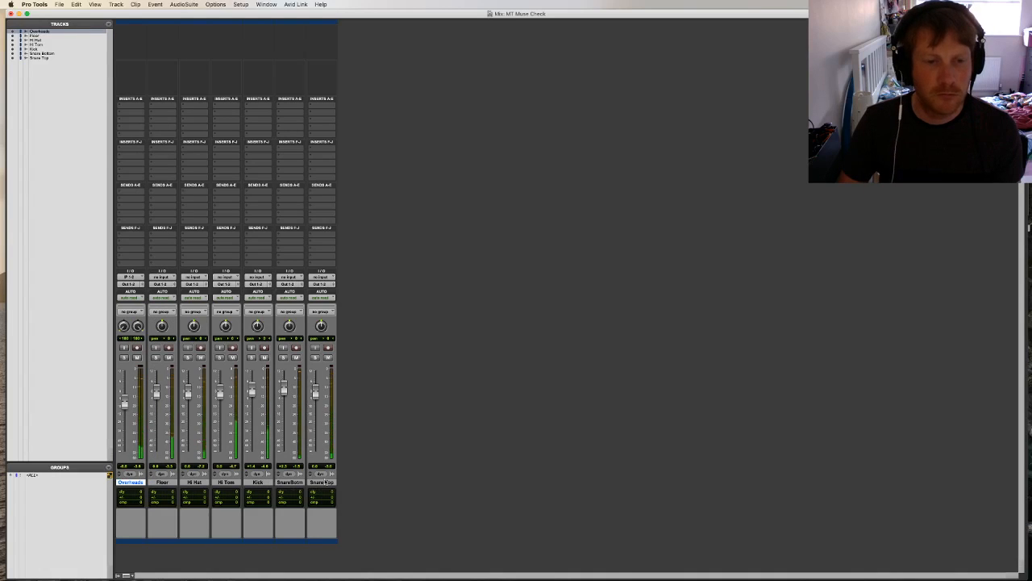
Reorder the mixer so Kick, Snare Bottom and Snare Top follow Overheads, with Hi Tom placed before Floor
left_click(325, 482)
left_click(264, 484, "shift")
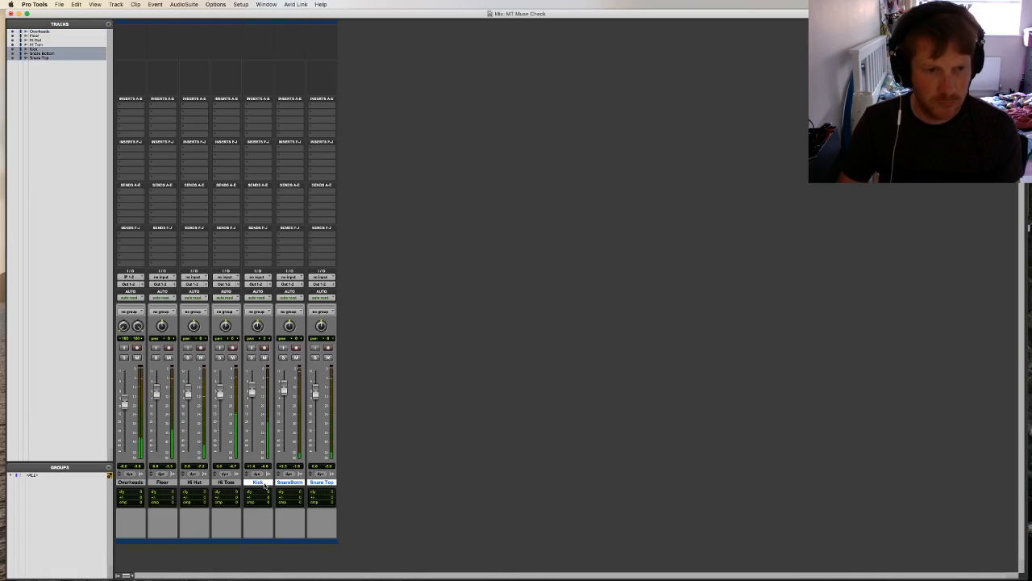
left_click_drag(265, 484, 152, 484)
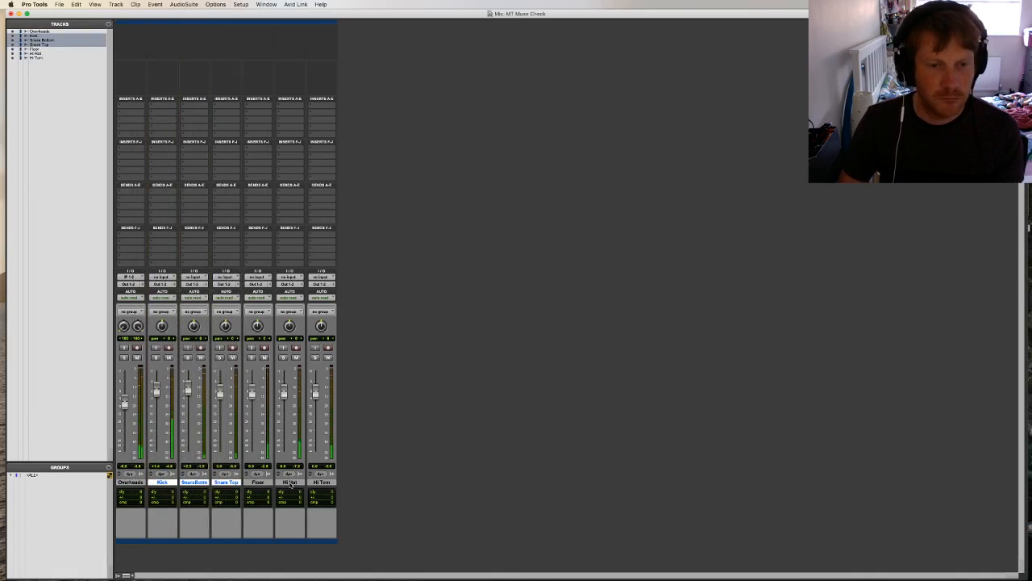
left_click(322, 482)
left_click_drag(322, 483, 258, 486)
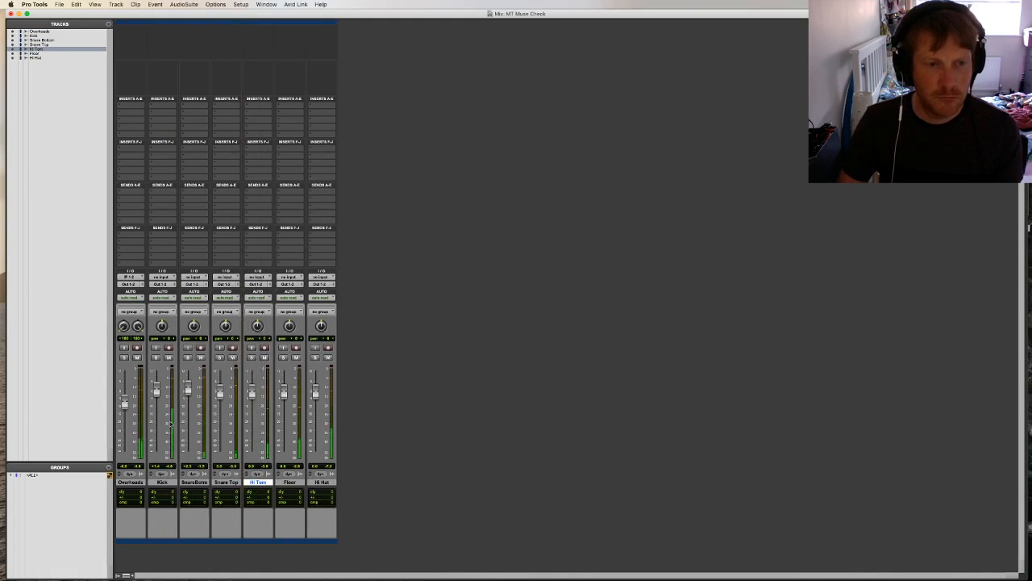
Audition the Overheads track in solo, playing passages around bars 36 and 46
left_click(123, 357)
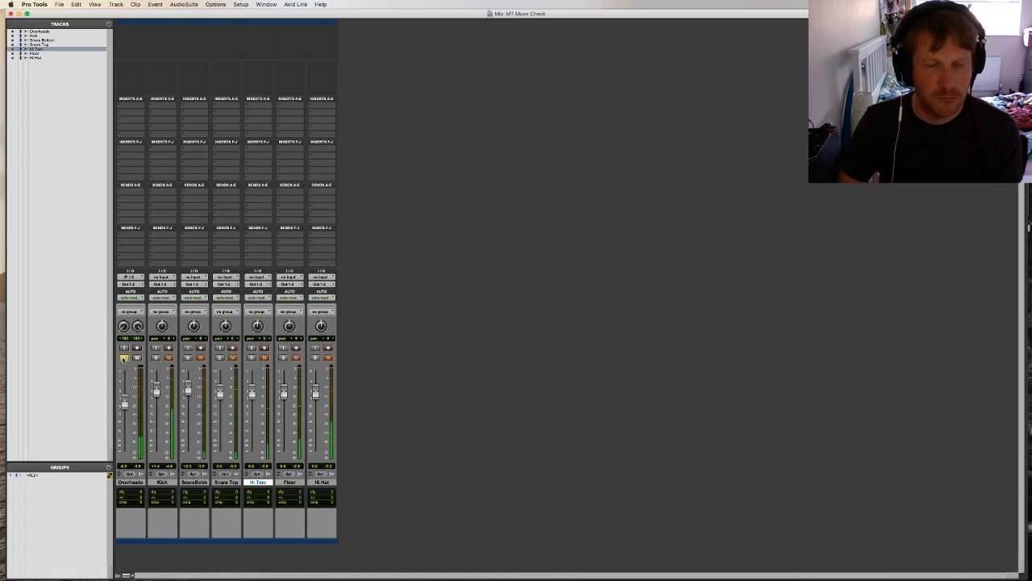
left_click(124, 357)
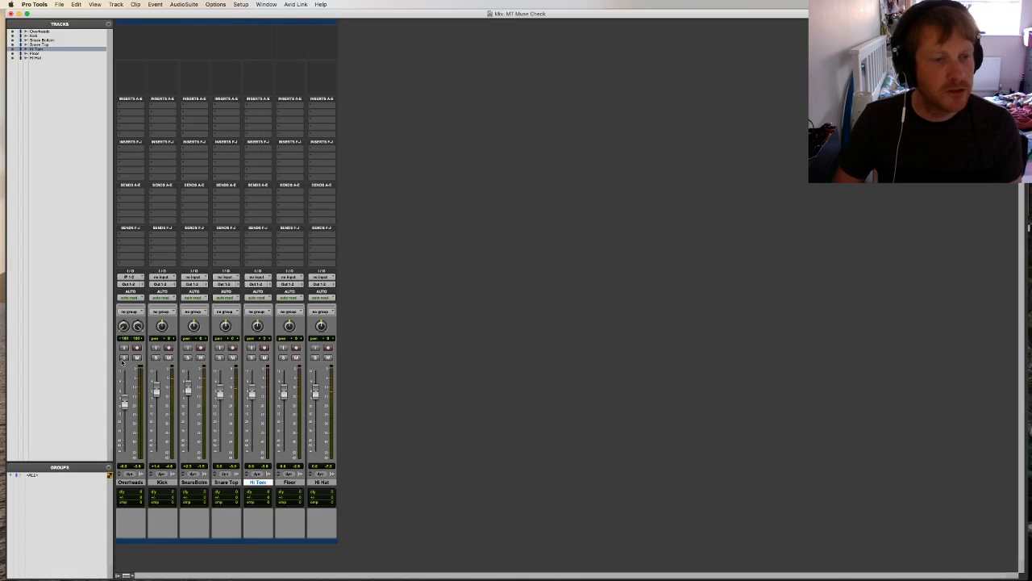
key("super+equal")
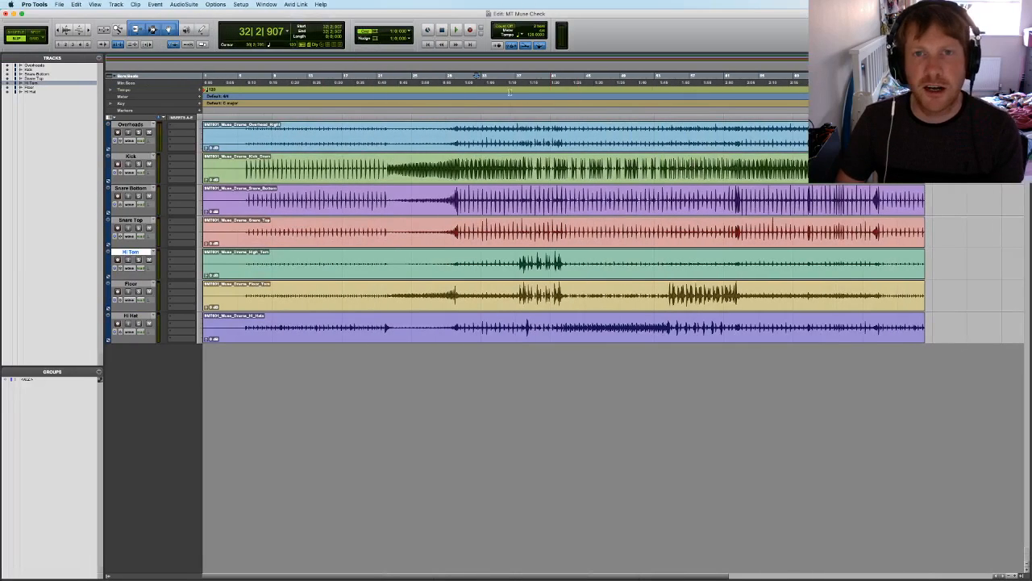
key("space")
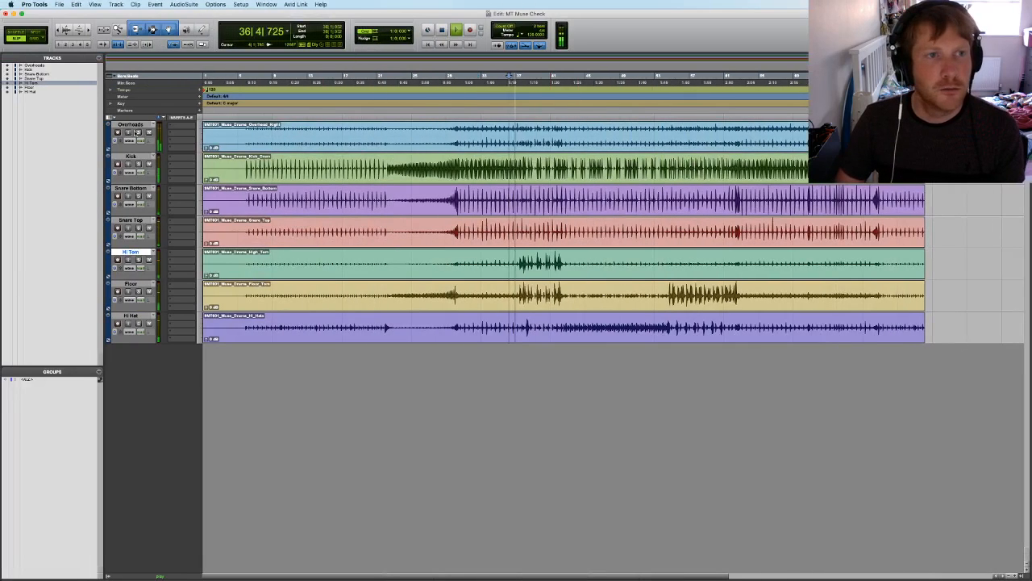
left_click(138, 133)
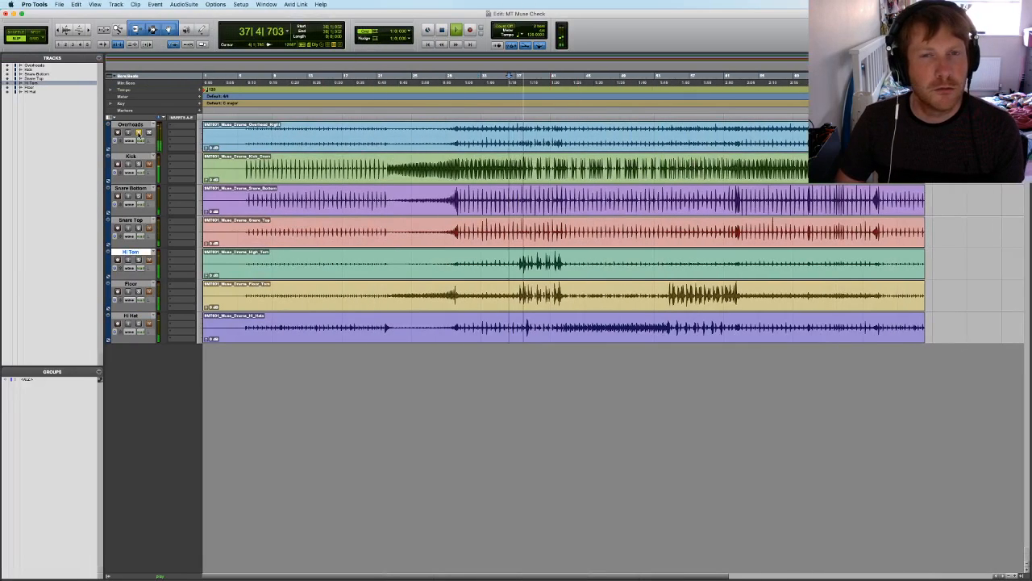
key("space")
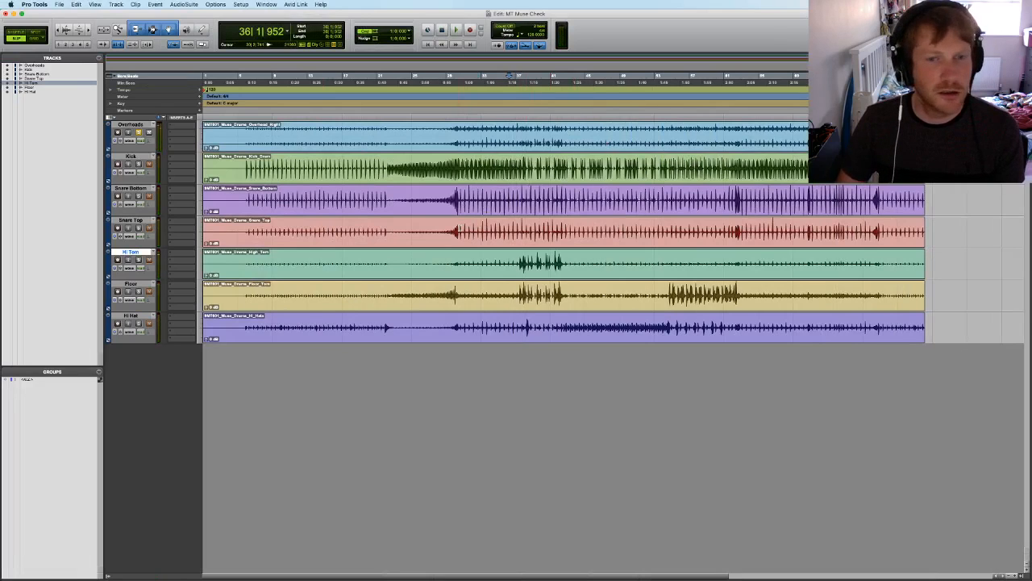
left_click(597, 82)
key("space")
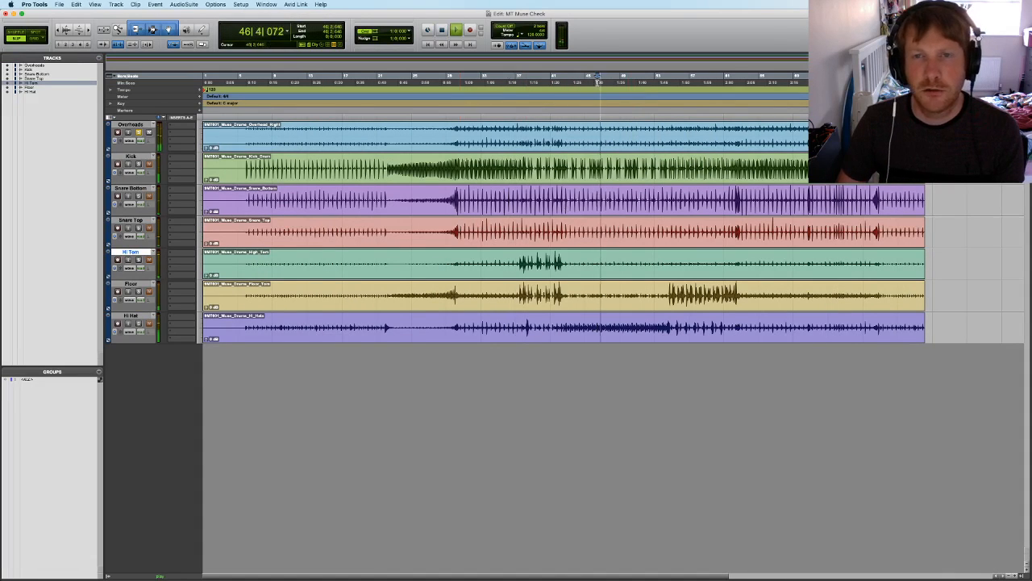
key("space")
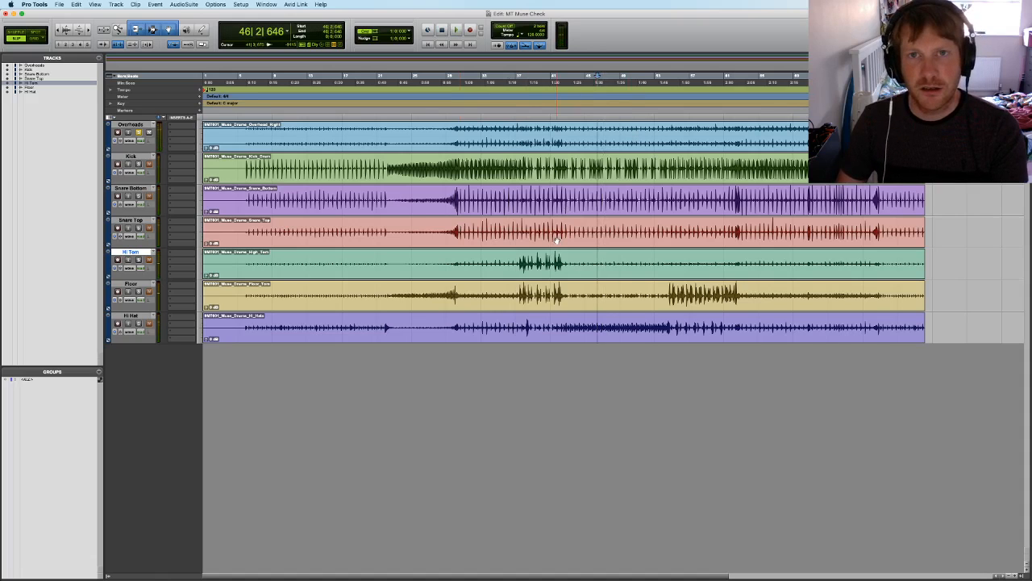
Pan Hi Hat and Hi Tom to the right and Floor to the left, and lower the Hi Hat fader
key("super+equal")
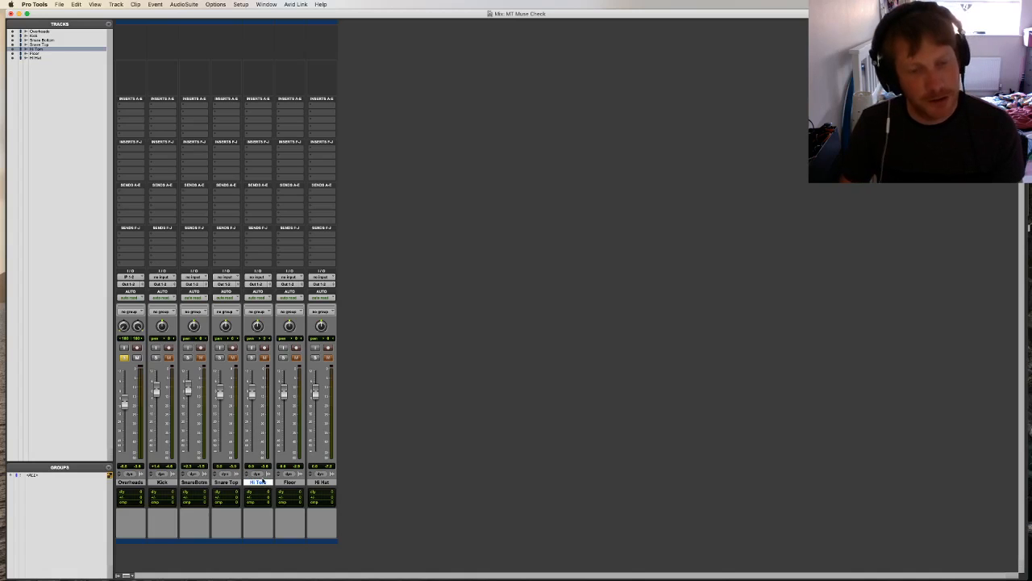
left_click(322, 482)
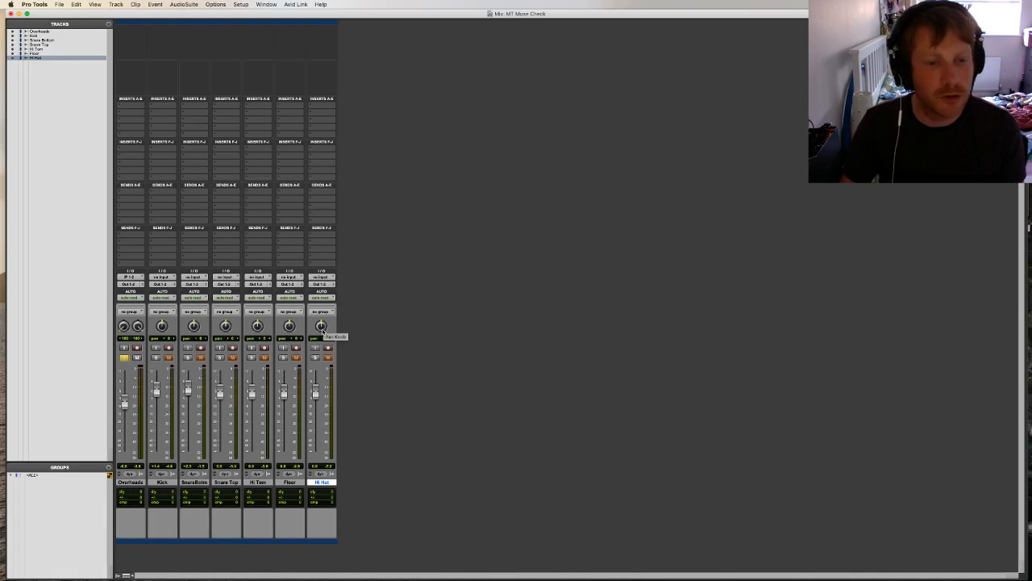
left_click_drag(322, 325, 322, 313)
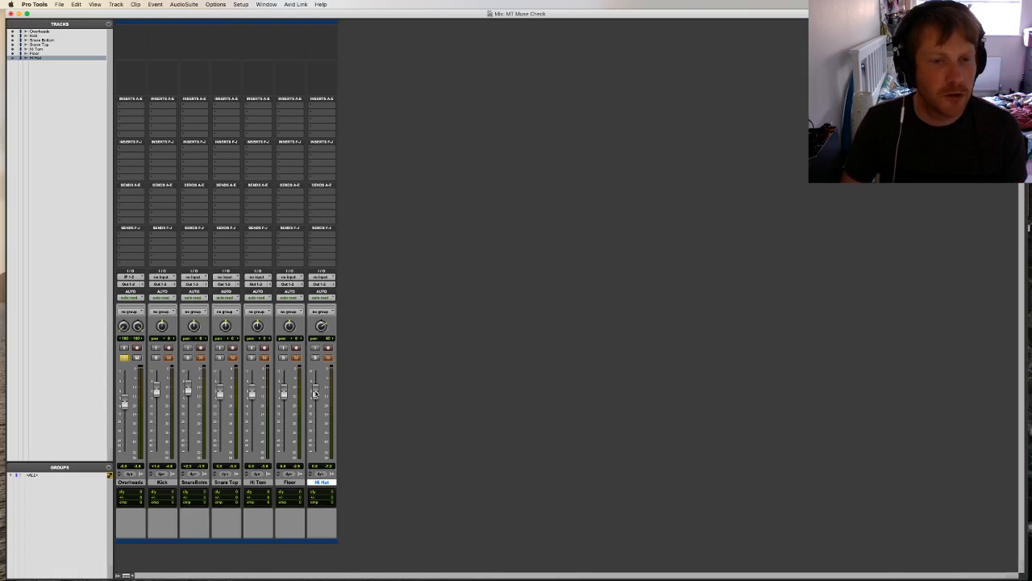
left_click_drag(315, 393, 316, 405)
left_click_drag(291, 330, 292, 353)
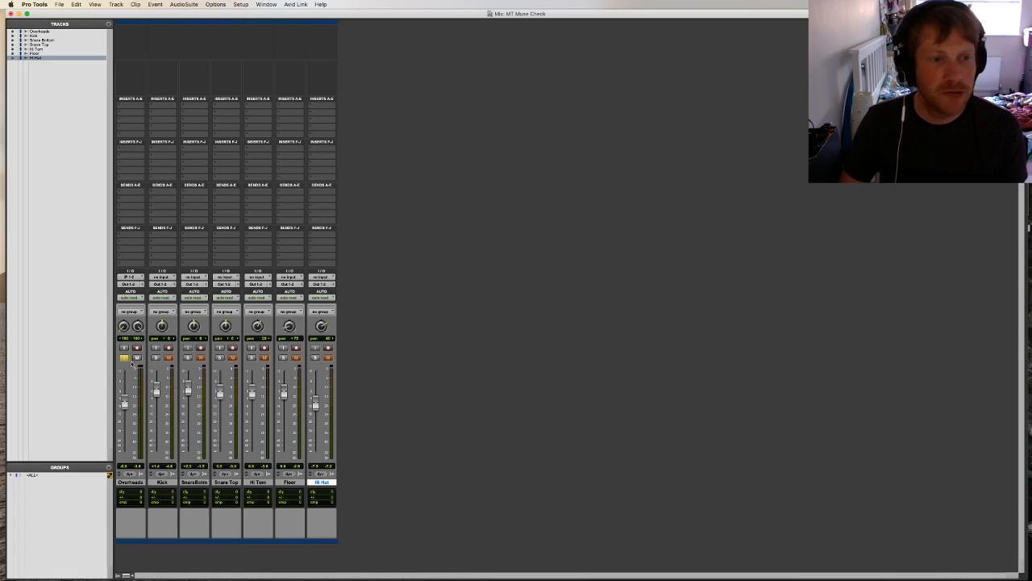
Clear the Overheads solo and check Kick, Snare Bottom and Snare Top one by one in solo
left_click(123, 358)
left_click(156, 357)
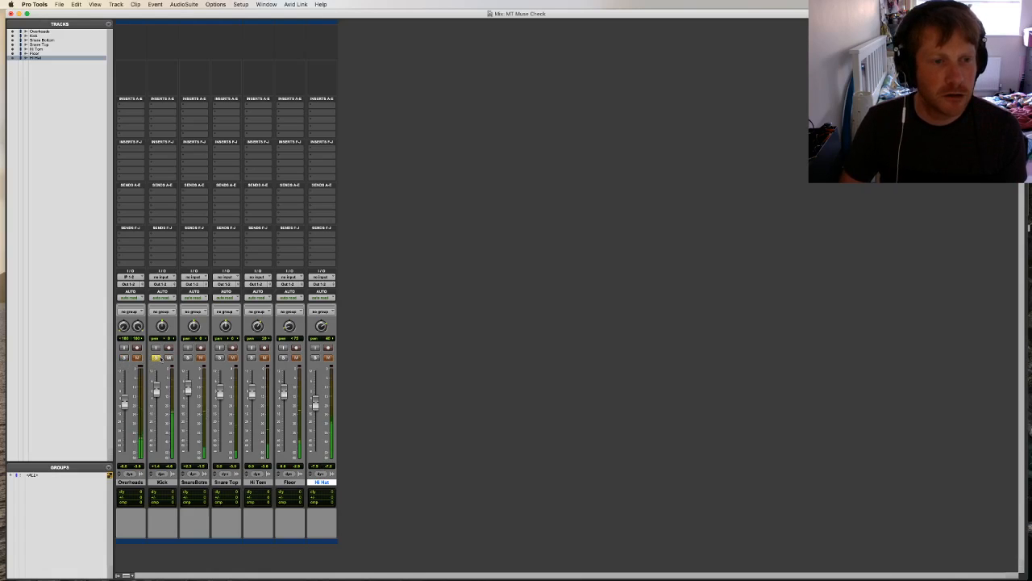
left_click(156, 357)
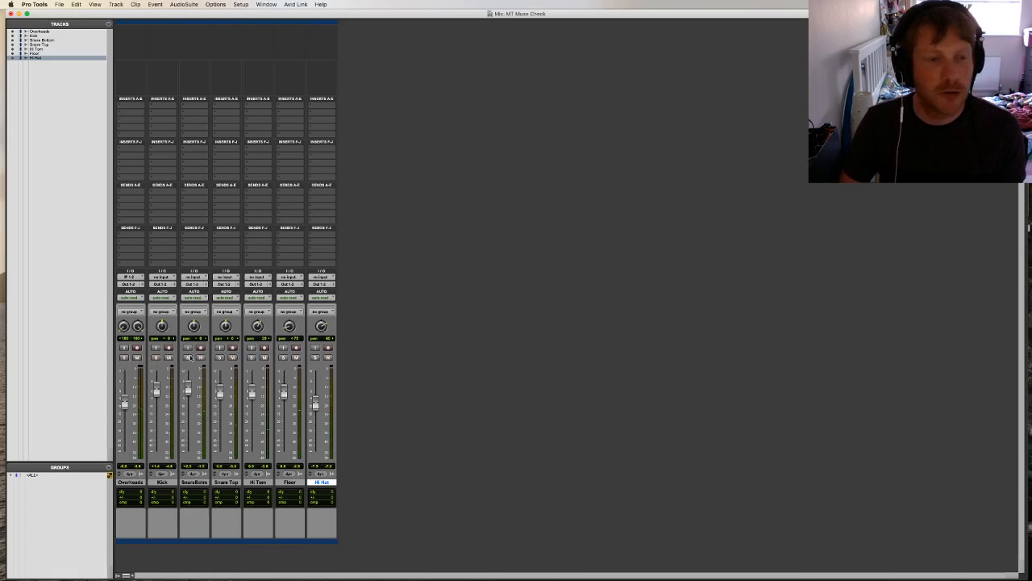
left_click(188, 357)
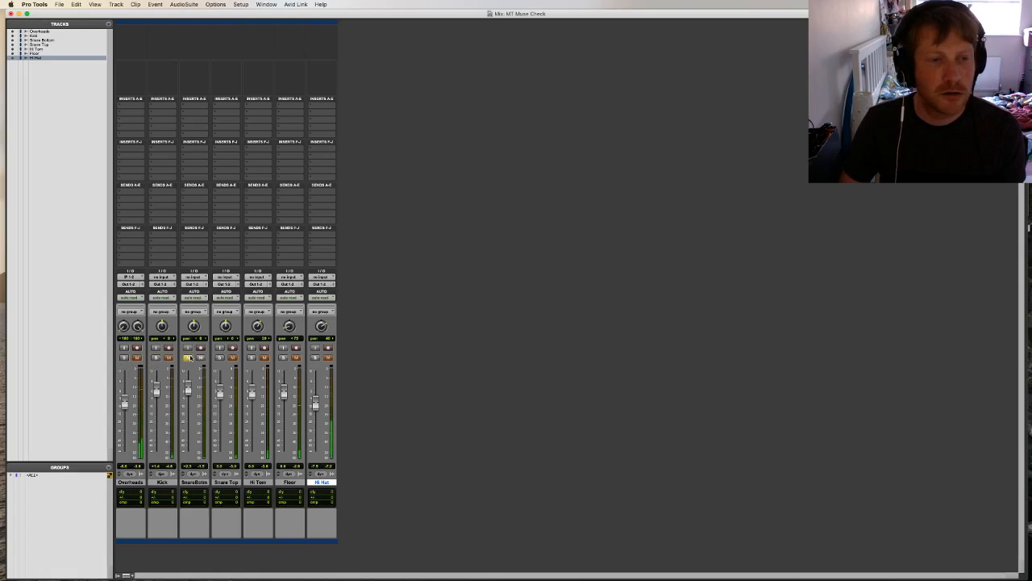
left_click(220, 357)
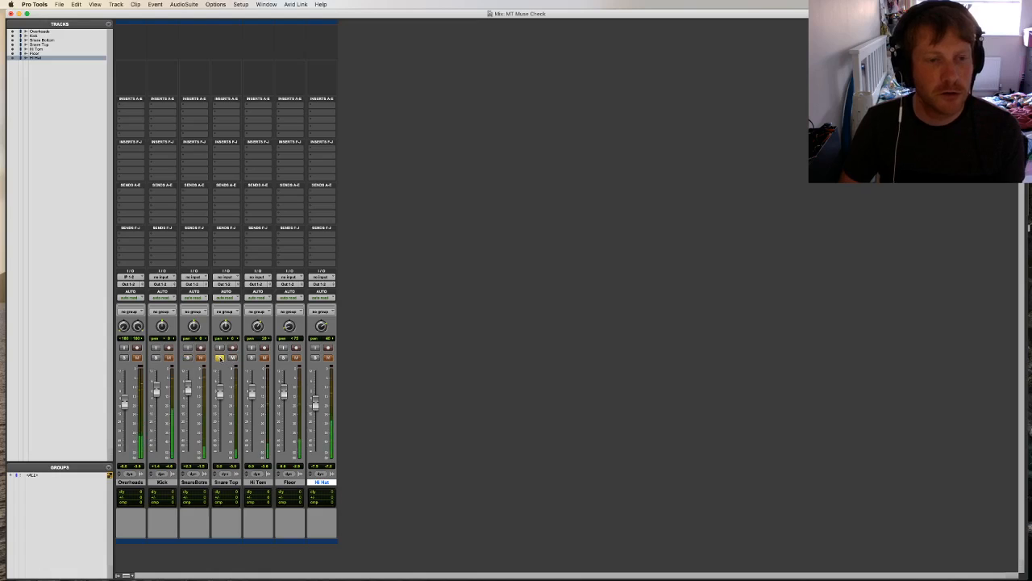
left_click(221, 358)
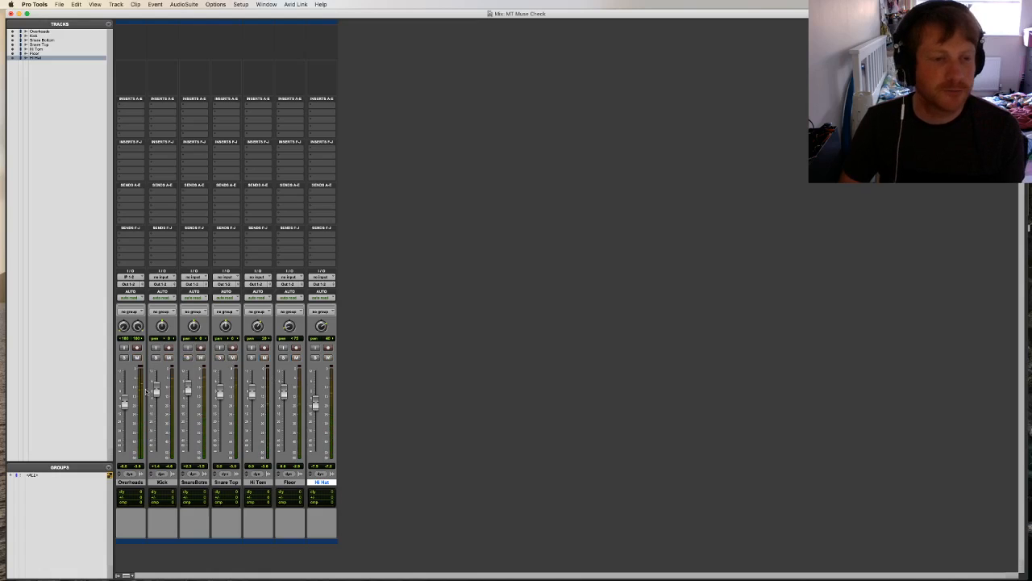
Fine-tune the Overheads fader and raise the Kick fader slightly
left_click_drag(123, 407, 124, 408)
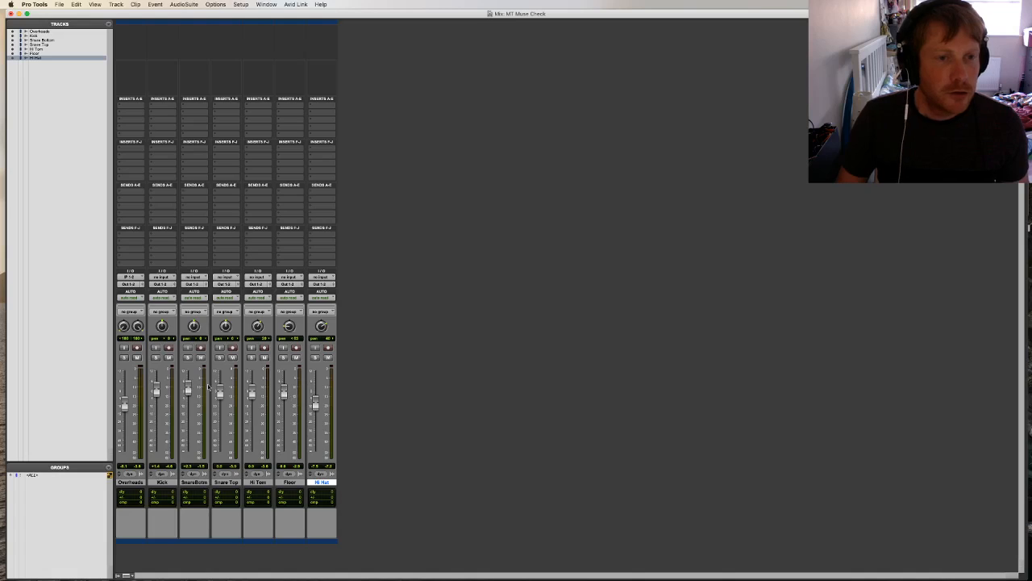
left_click_drag(156, 395, 156, 392)
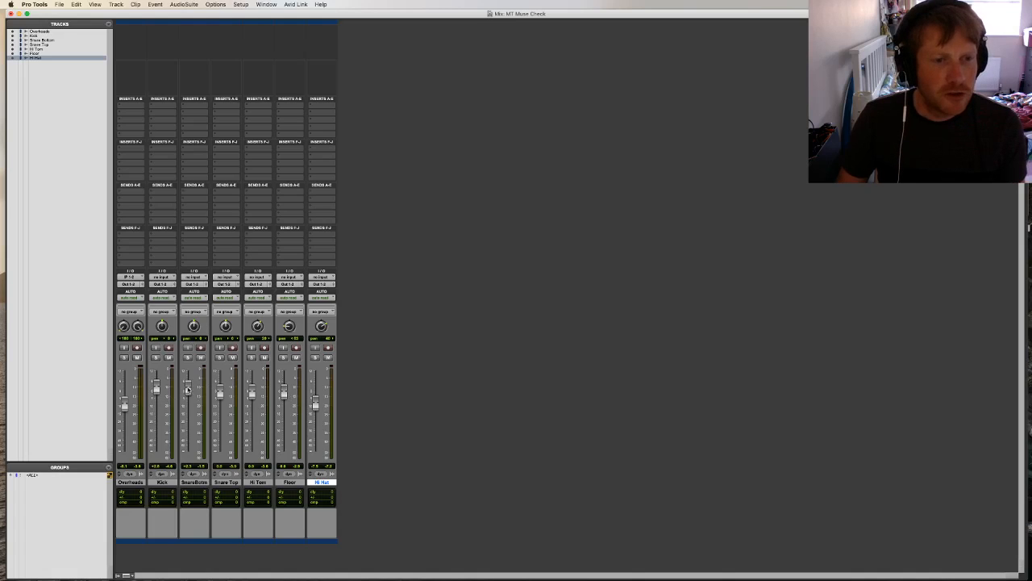
Solo Snare Bottom, inspect the tracks in the Edit window, and clear the solo
left_click(188, 357)
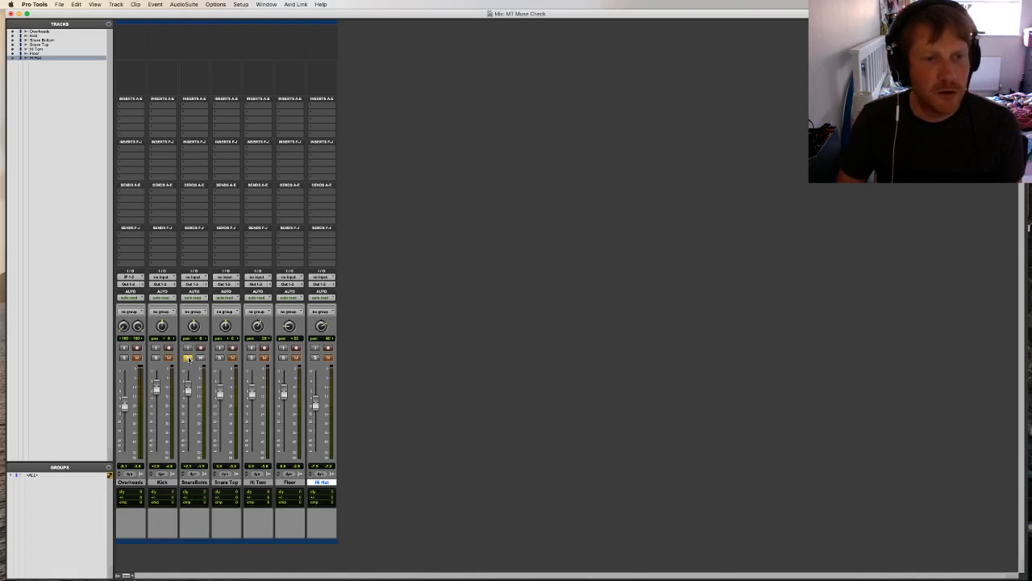
key("super+equal")
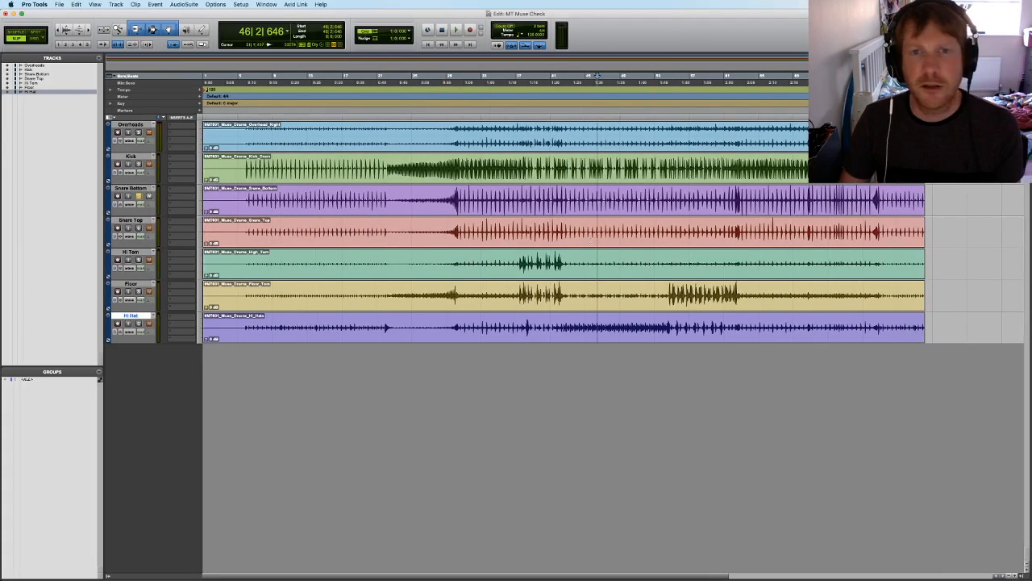
left_click(139, 196)
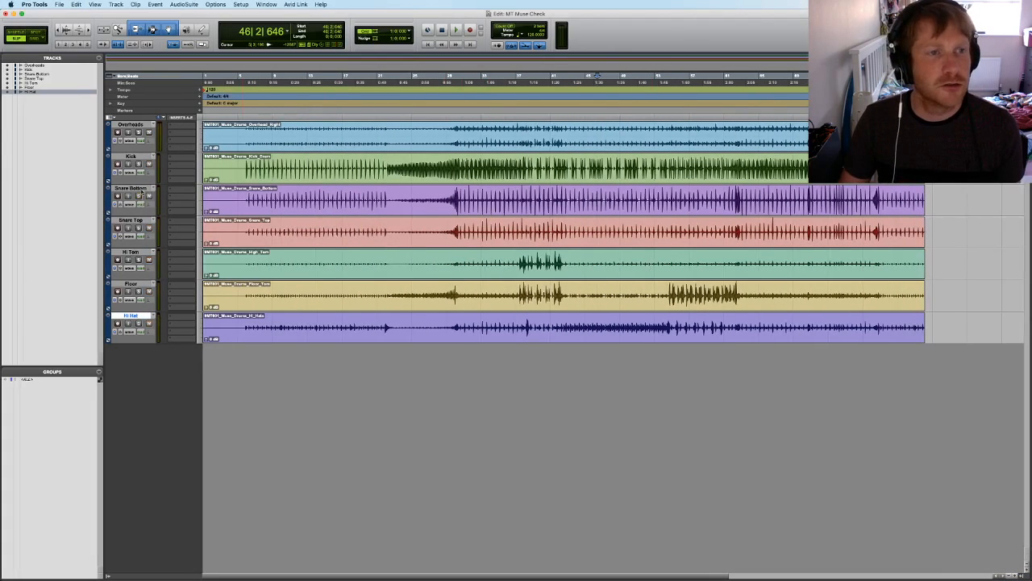
Select all drum tracks from Overheads to Hi Hat and switch to the Finder window with the Muse multitrack folders
left_click(137, 125)
left_click(146, 315, "shift")
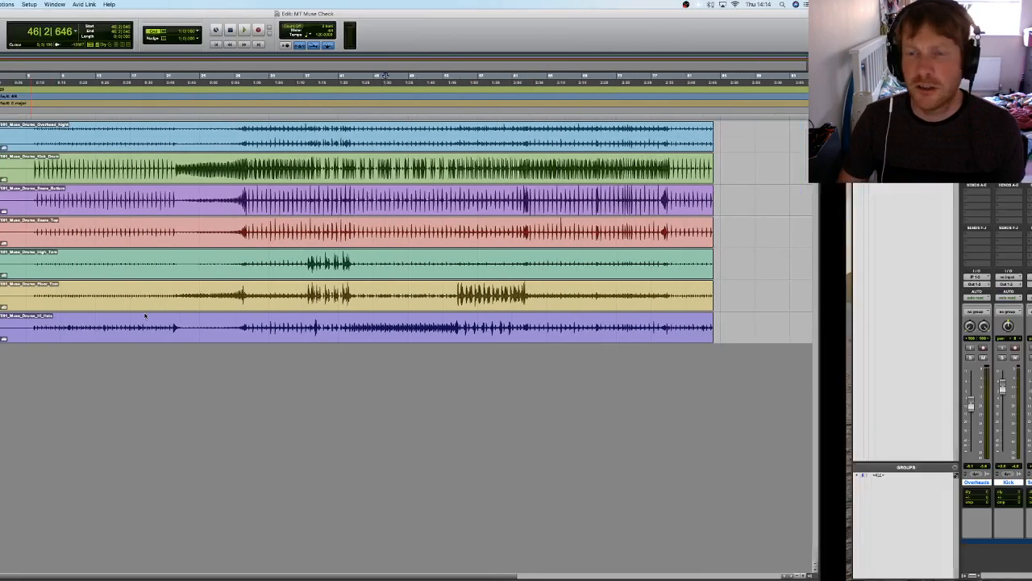
key("ctrl+Up")
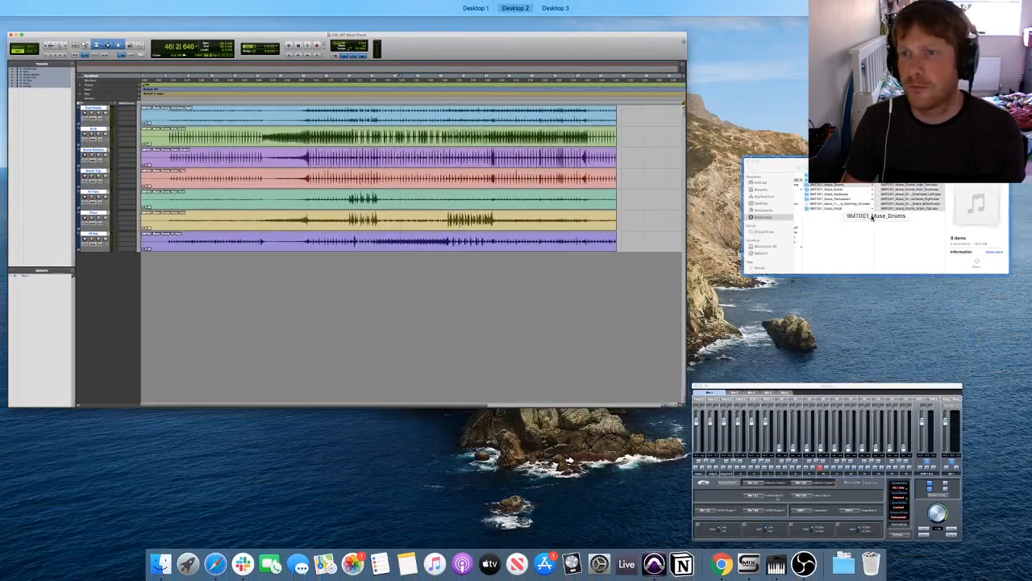
left_click(756, 234)
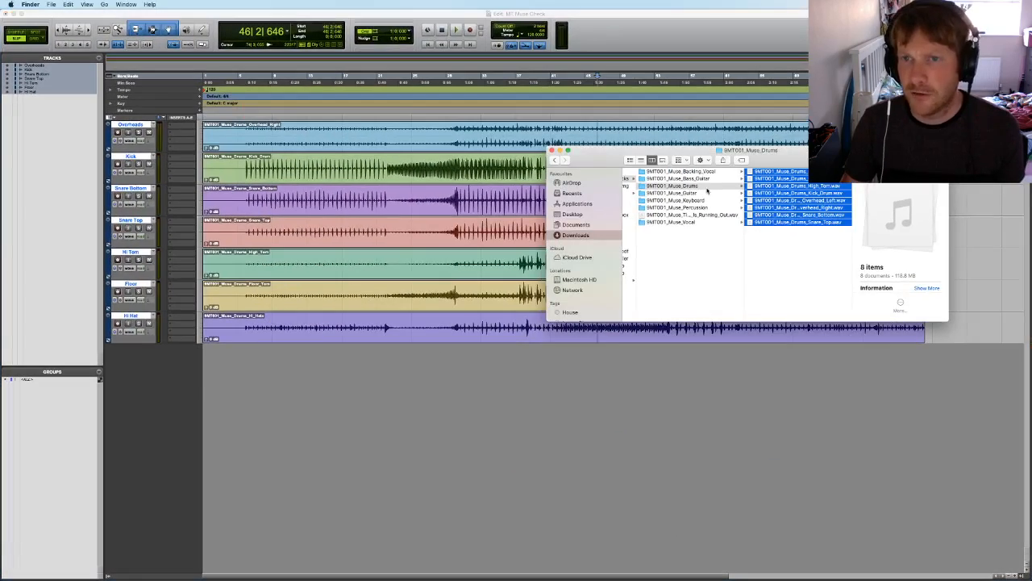
Look through the Muse drum and guitar folders in the Finder window and return to Pro Tools
key("Left")
key("Up")
key("Down")
key("Down")
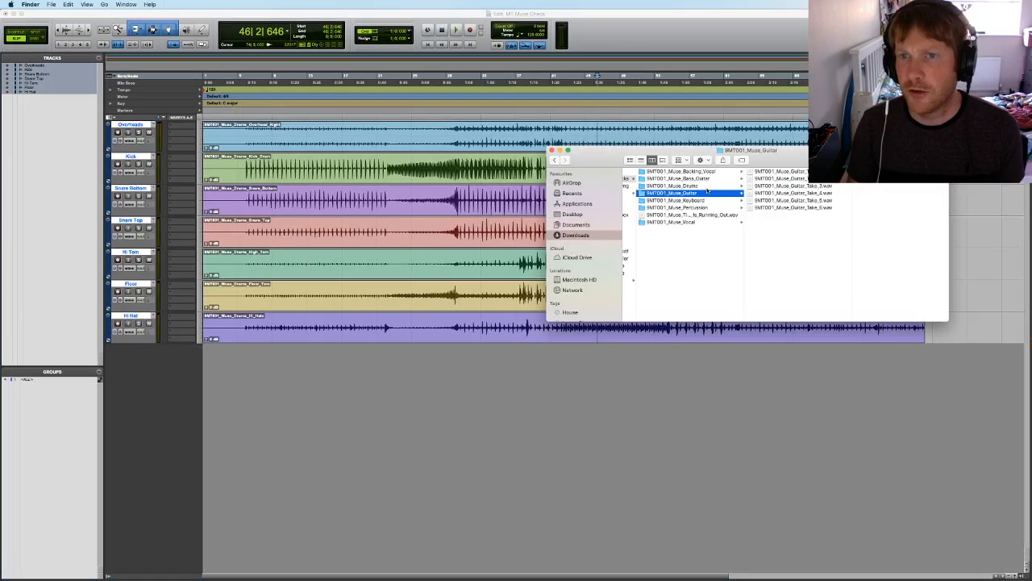
key("Down")
key("Up")
key("Up")
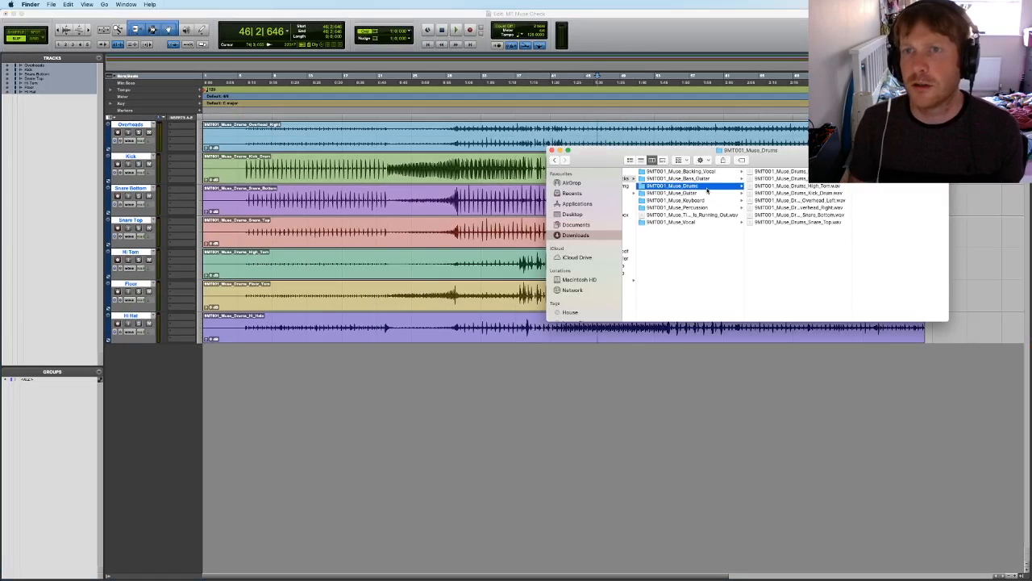
left_click(650, 97)
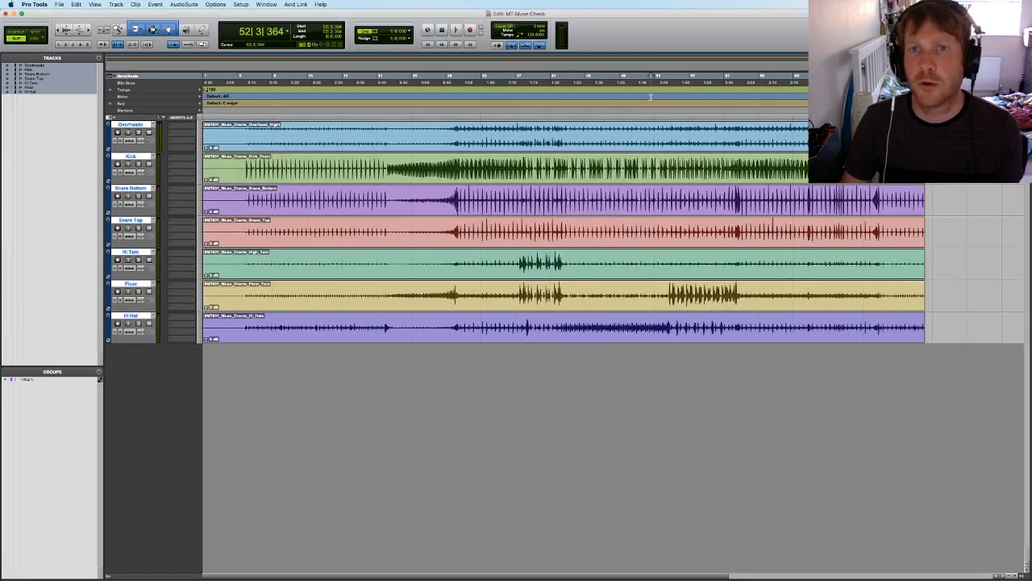
Return the playback position to the session start and examine the opening bars of the drum tracks
left_click(429, 45)
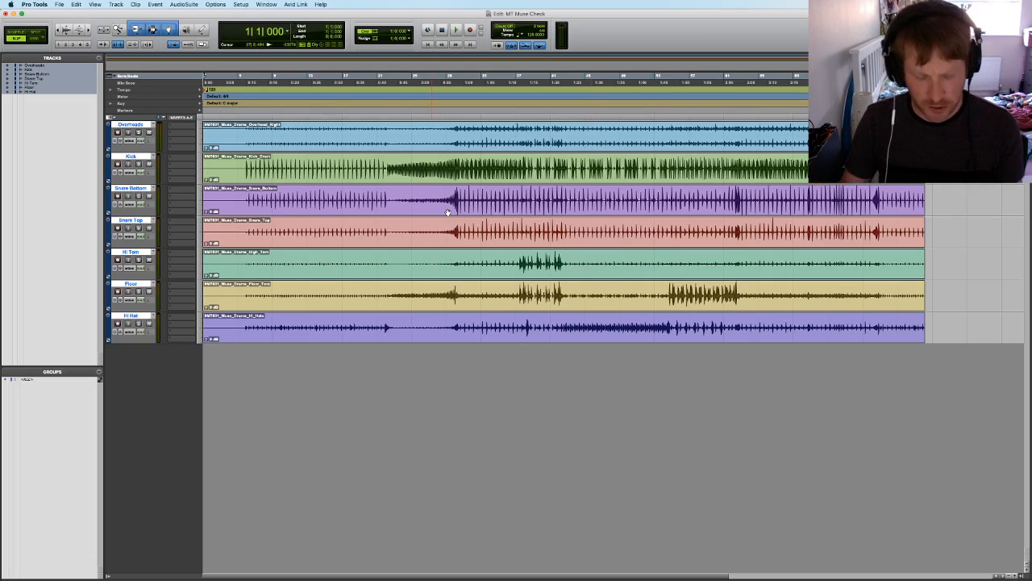
key("t")
key("t")
key("t")
key("t")
key("r")
key("r")
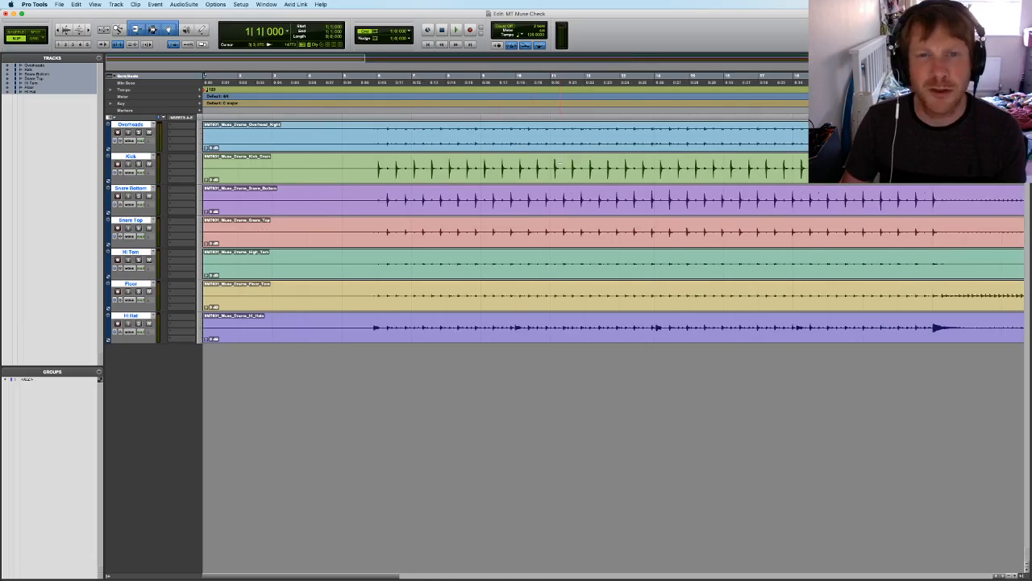
Check the contents of the Muse vocal folder in Finder and switch back to the Pro Tools Edit window
key("ctrl+Up")
left_click(857, 221)
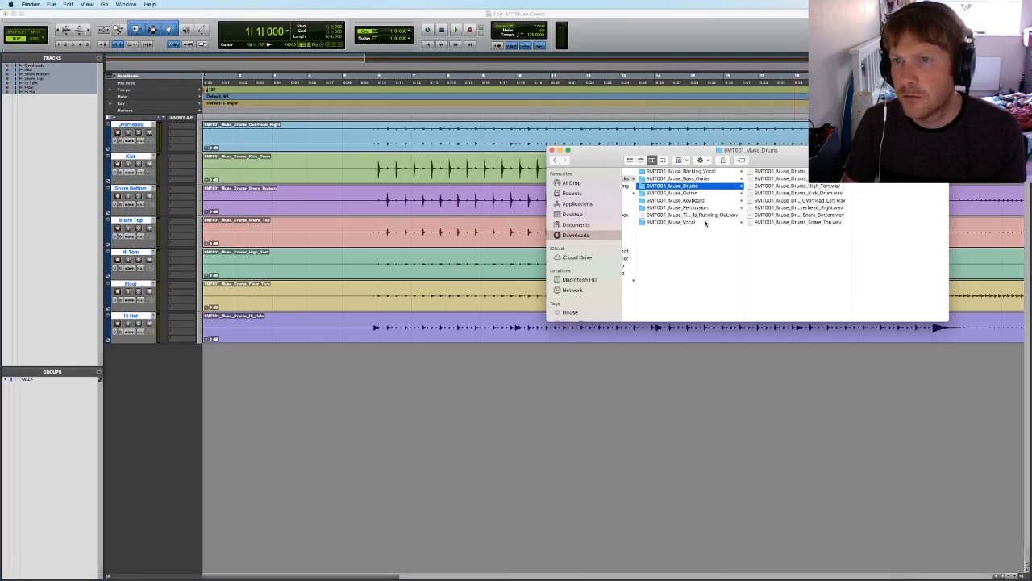
left_click(706, 222)
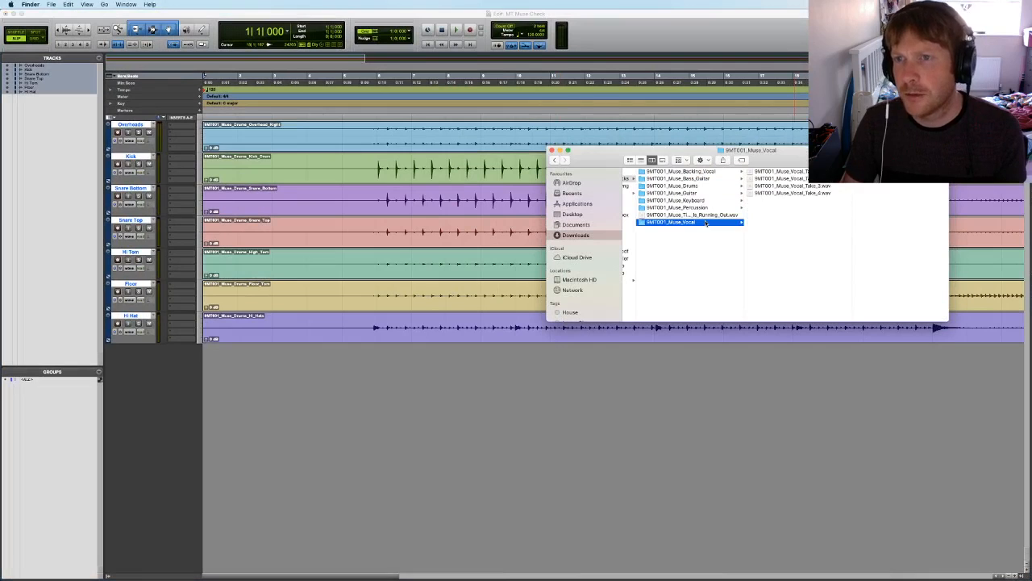
left_click(678, 12)
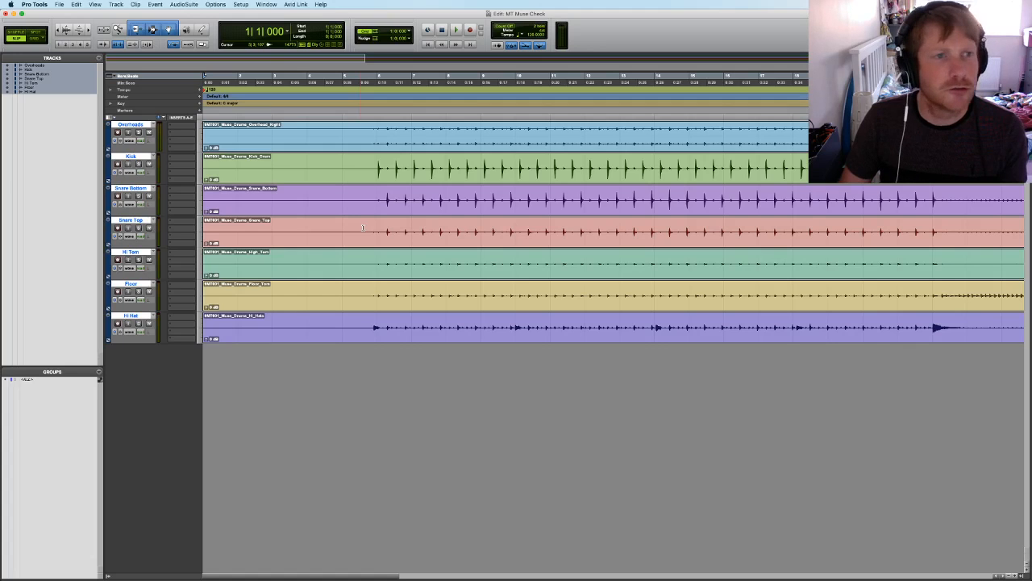
Set the session's main timescale to Min:Secs and show the full length of the drum tracks
left_click(168, 83)
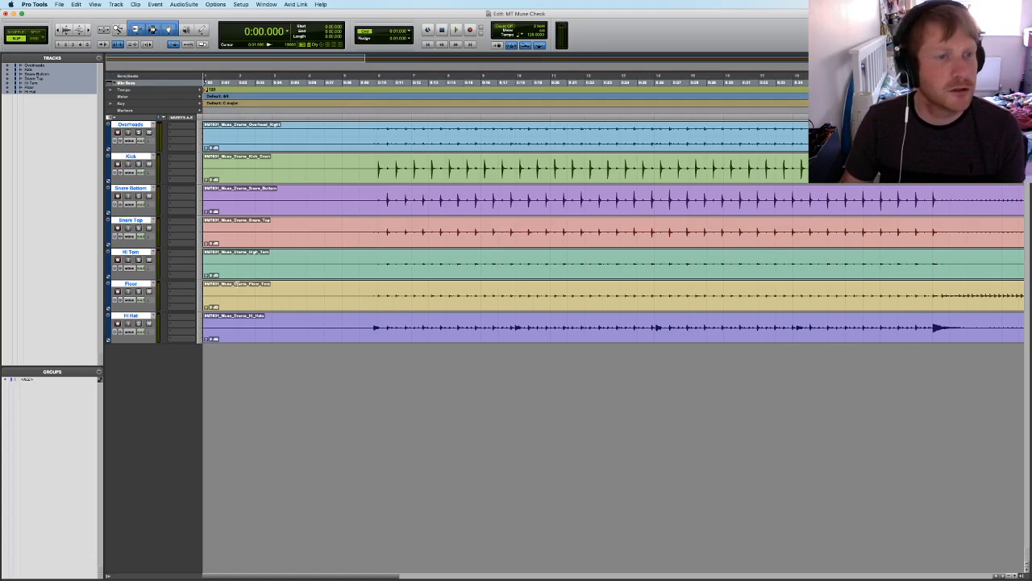
key("r")
key("r")
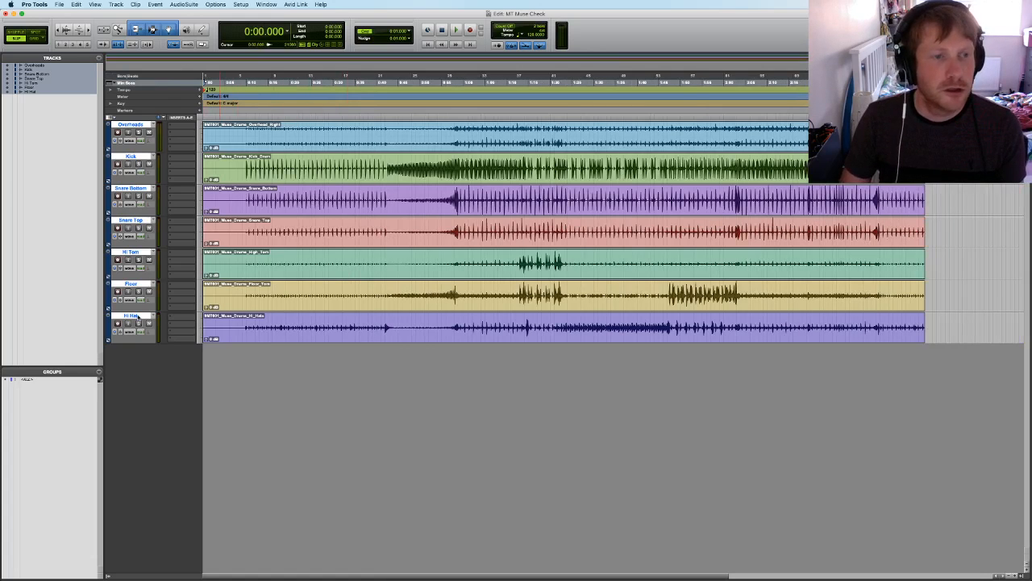
Move the selected drum tracks into a new stereo routing folder named Drums, with the tracks routed to it
right_click(138, 317)
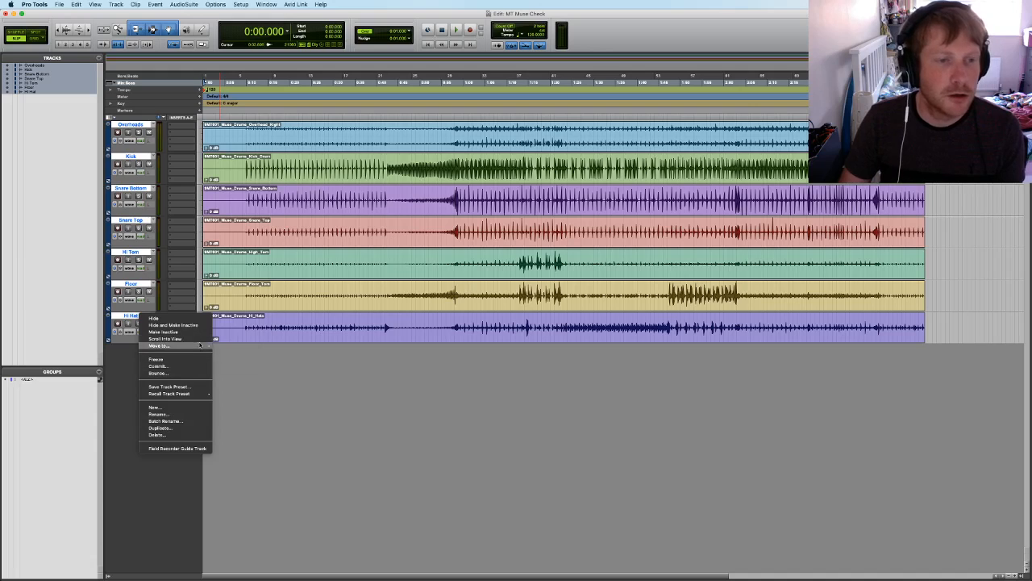
mouse_move(200, 346)
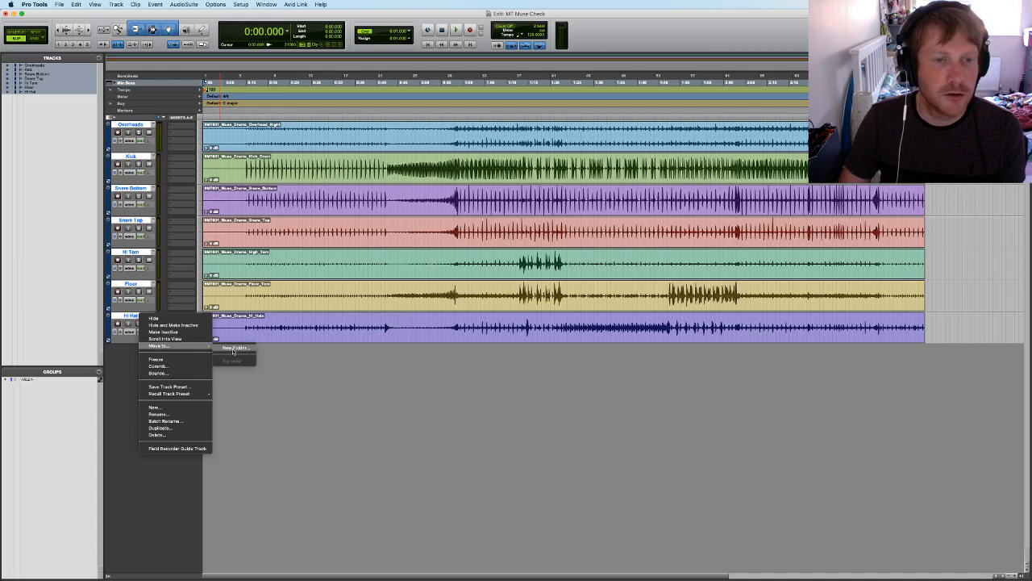
left_click(233, 350)
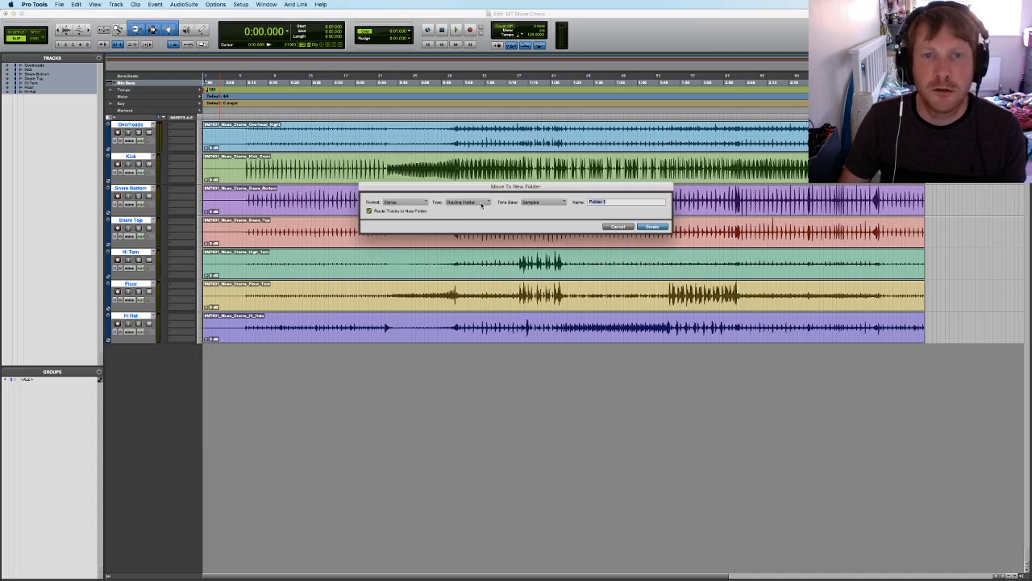
type("Drums")
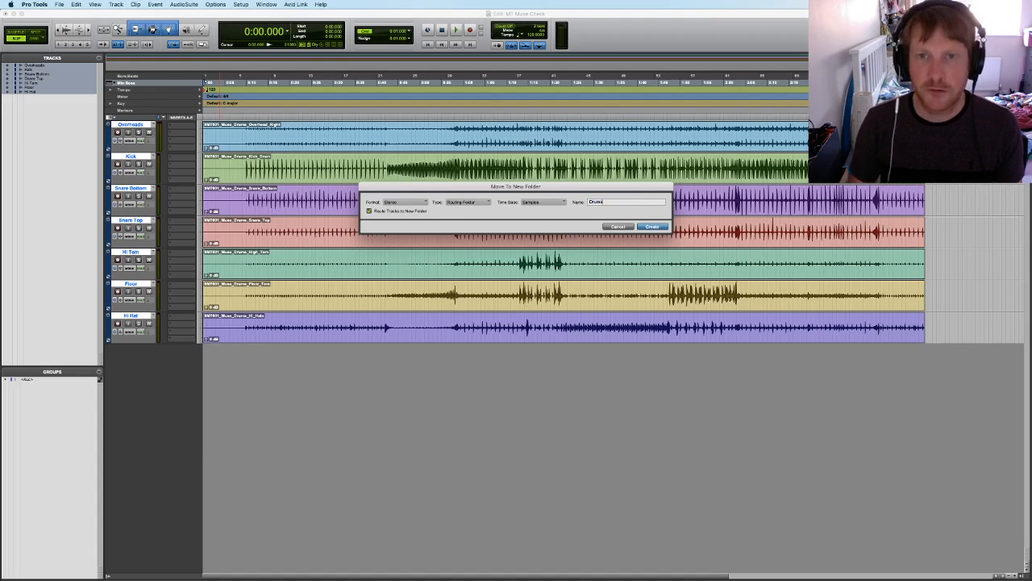
left_click(661, 228)
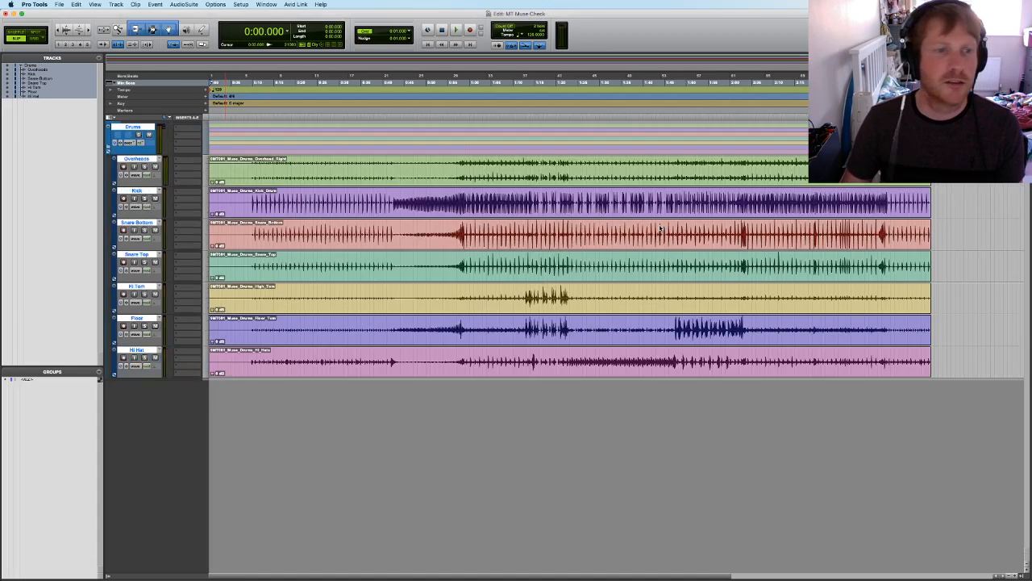
Play the drums from about 0:24 and check the Drums folder's routing in the Mix window
key("space")
key("space")
left_click(315, 126)
key("space")
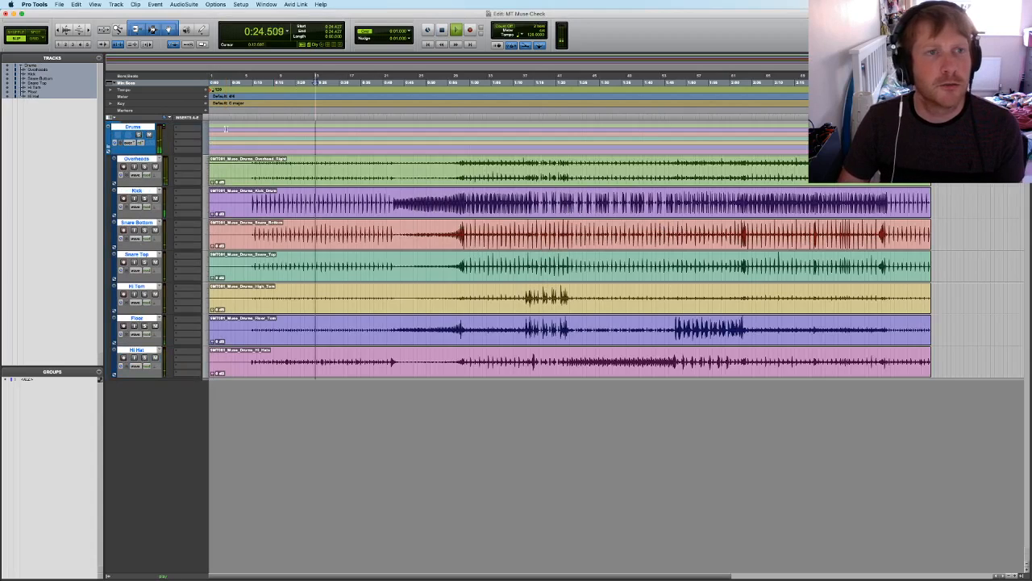
key("space")
key("super+equal")
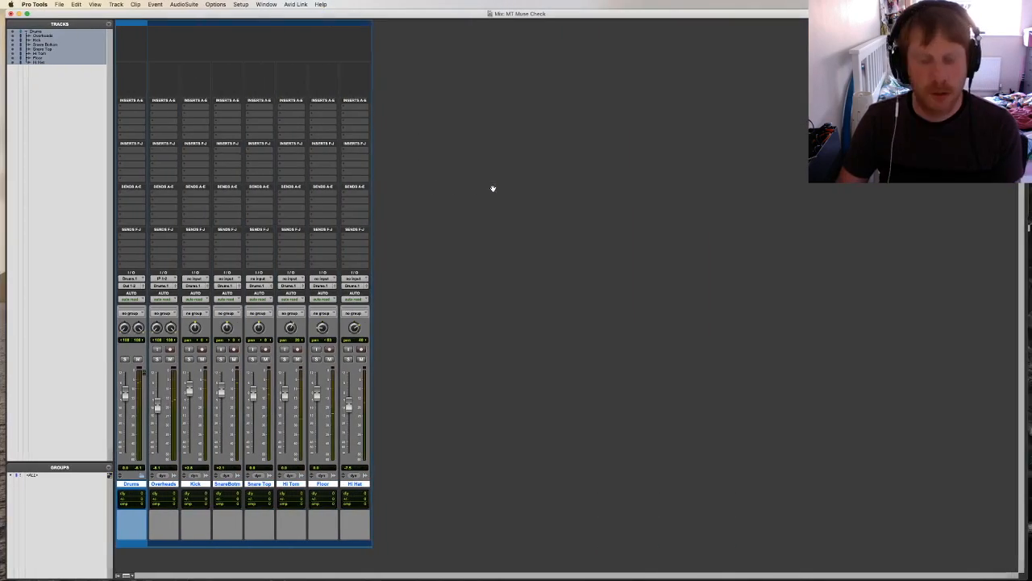
key("super+equal")
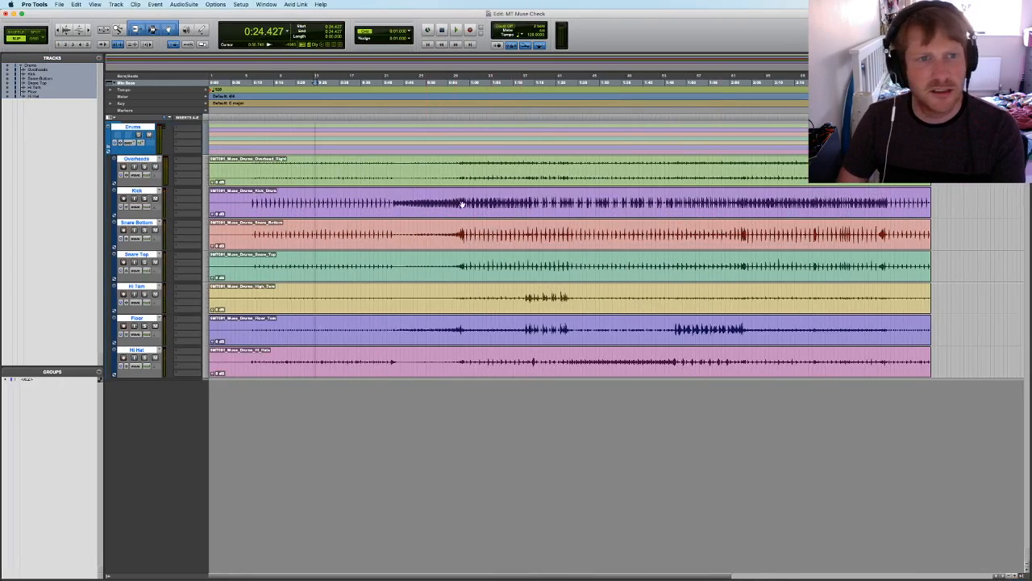
Inspect several points along the Kick track and highlight a passage of Snare Bottom starting at about 1:32
left_click(501, 195)
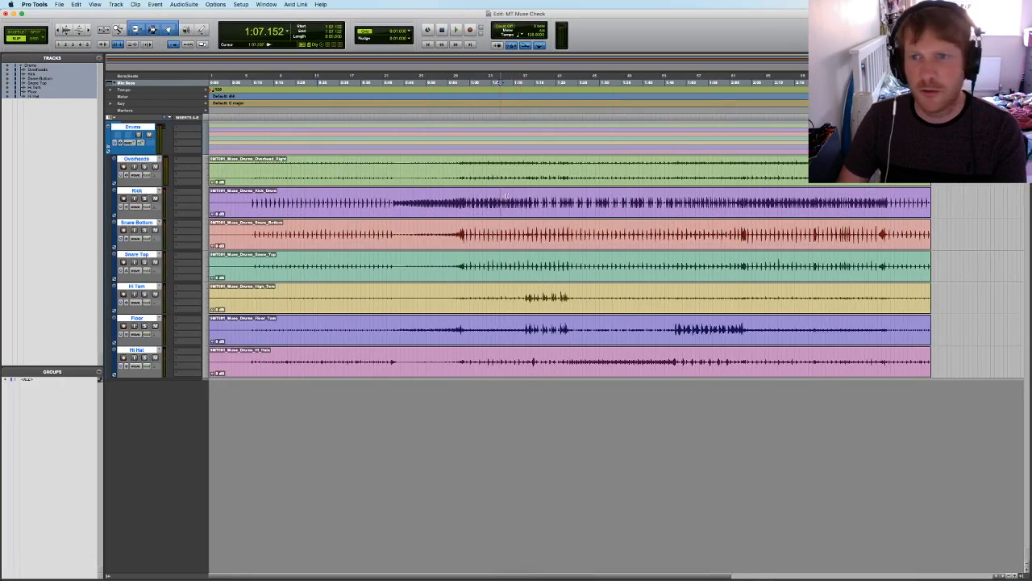
left_click(751, 195)
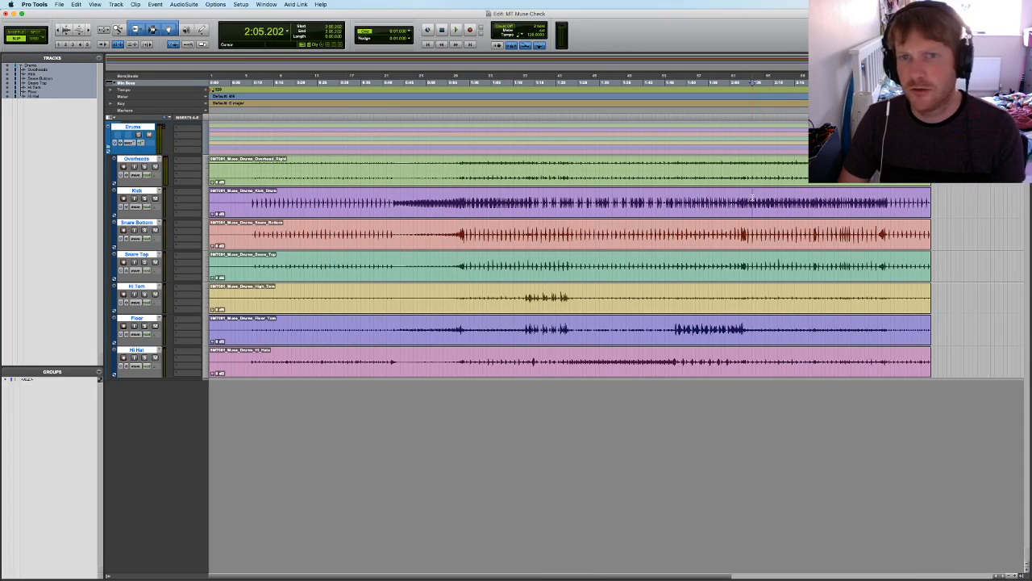
left_click(457, 197)
left_click_drag(612, 234, 698, 234)
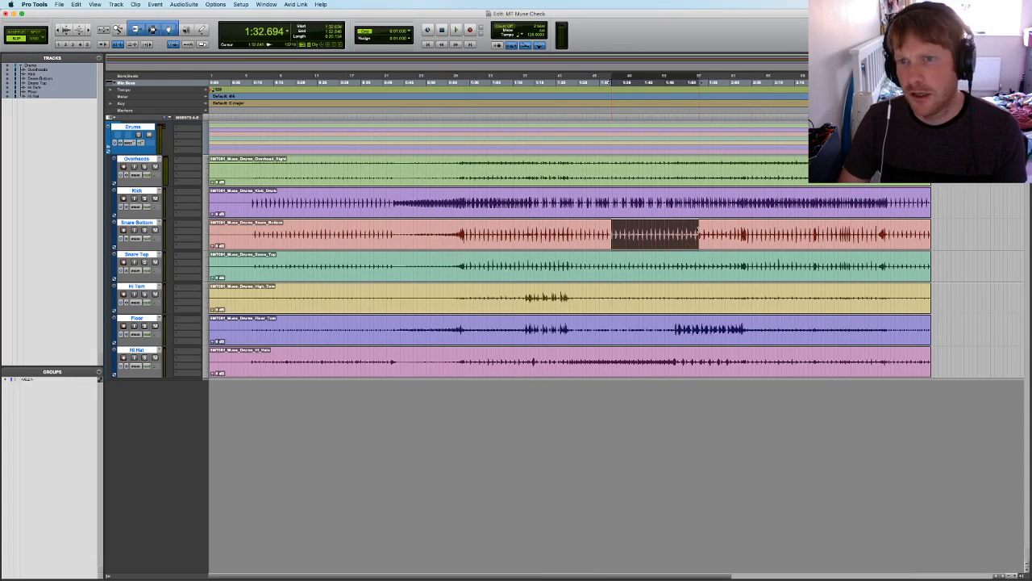
Examine the Snare Bottom hits around 1:06 in close-up and play the drums from that point
left_click(500, 237)
key("super+bracketright")
key("super+bracketright")
key("super+bracketright")
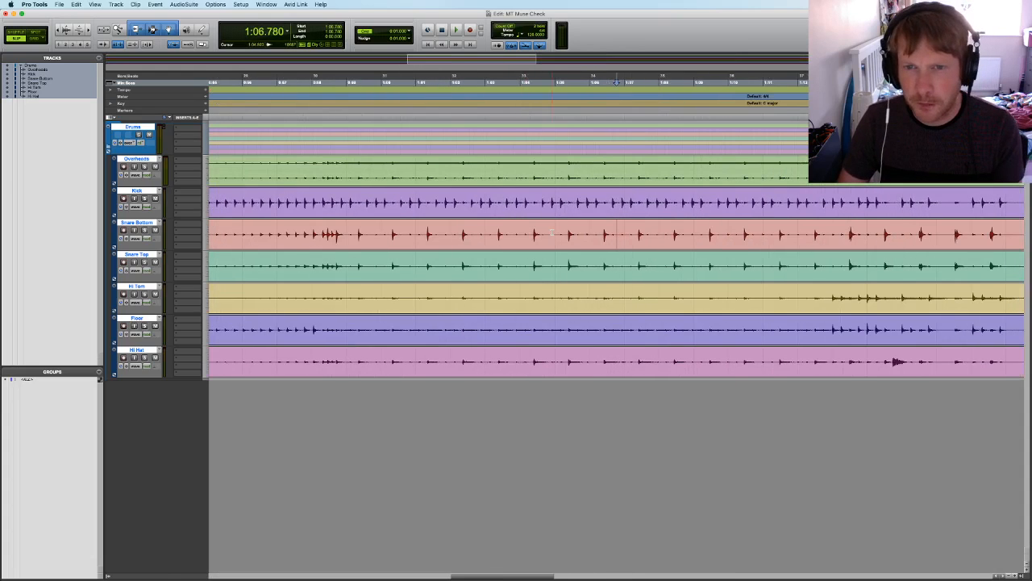
key("space")
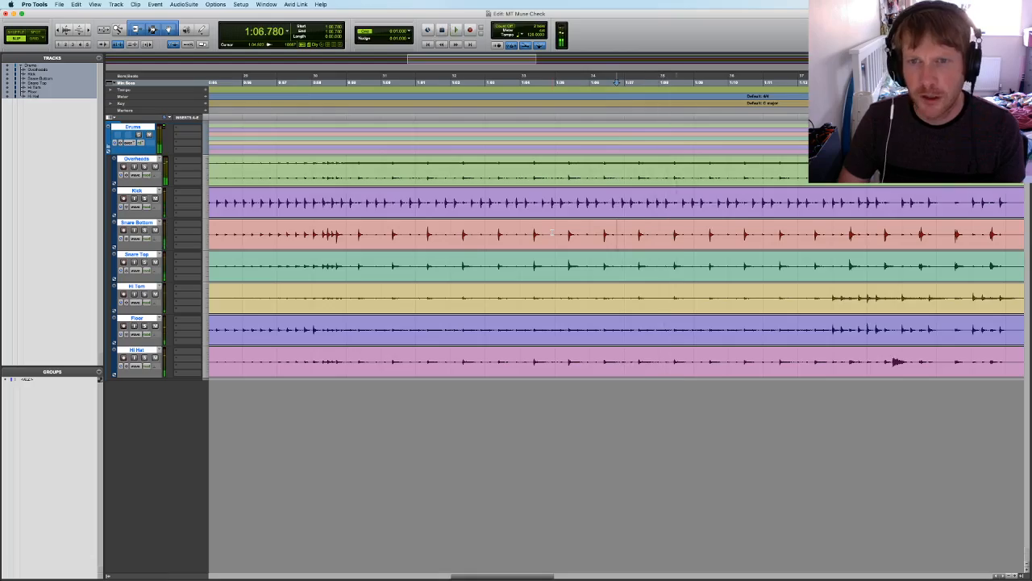
key("space")
key("super+bracketleft")
key("super+bracketleft")
key("super+bracketleft")
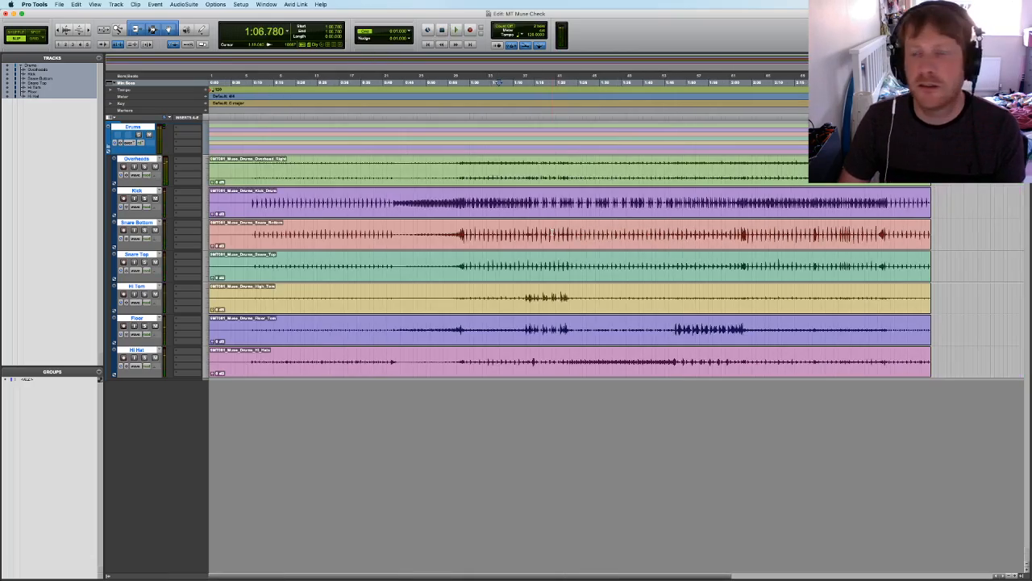
Import Muse Bass Guitar Take 1 from Finder onto a new track at the session start, outside and below the Drums folder
key("ctrl+Up")
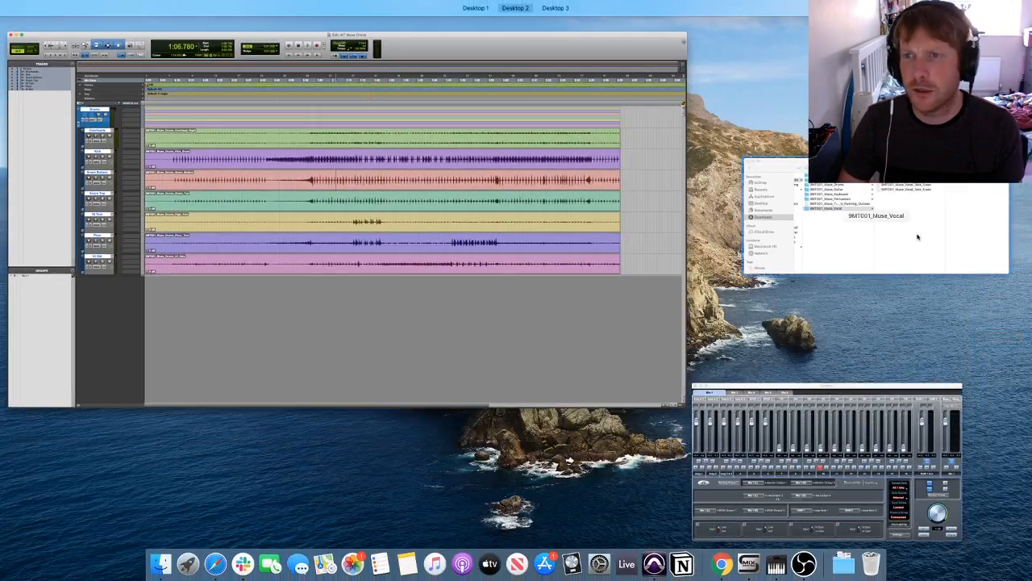
left_click(926, 211)
left_click(707, 178)
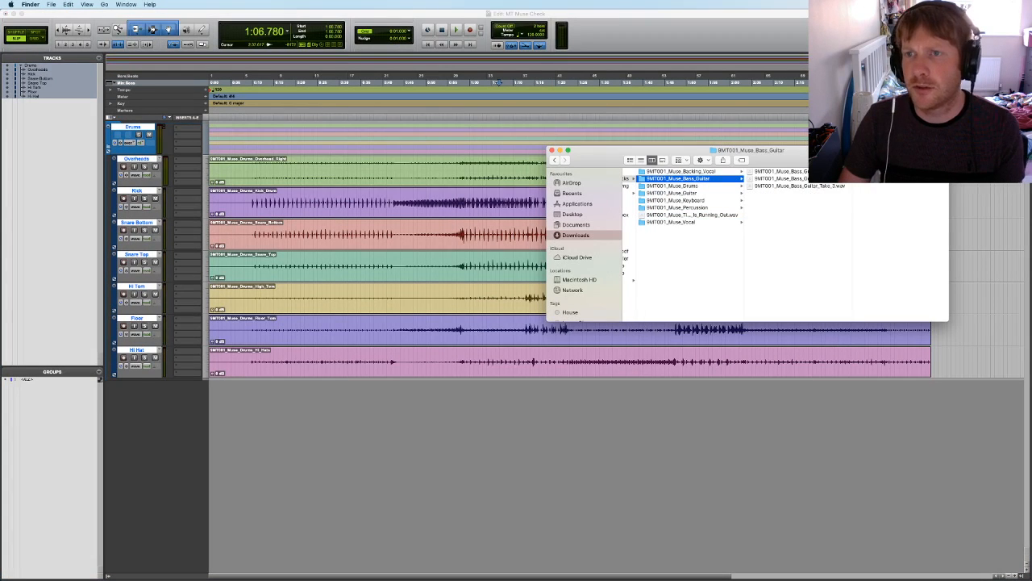
left_click_drag(799, 186, 379, 390)
key("ctrl+Up")
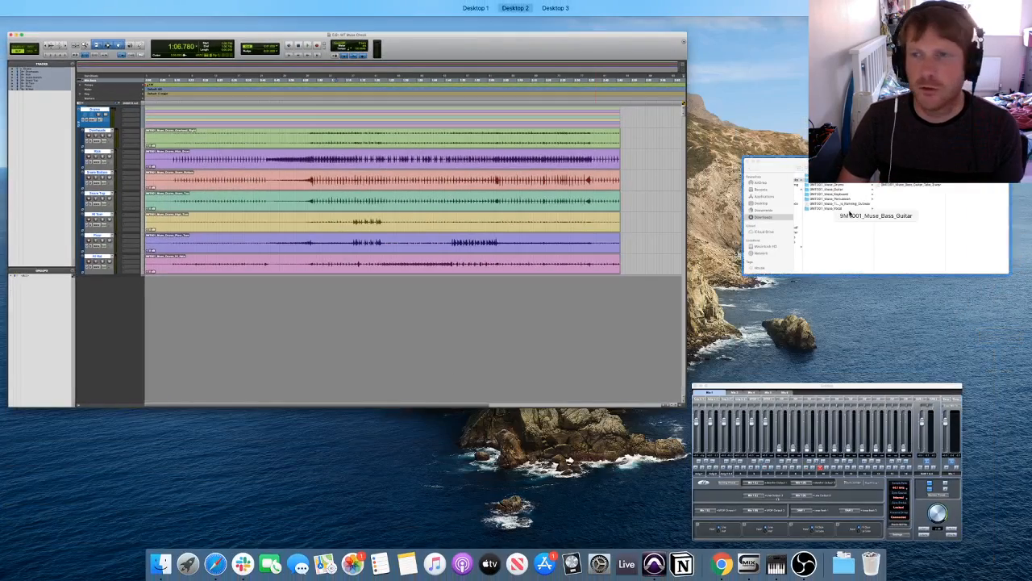
left_click(848, 213)
left_click_drag(823, 186, 594, 438)
left_click_drag(630, 401, 154, 389)
left_click(134, 383)
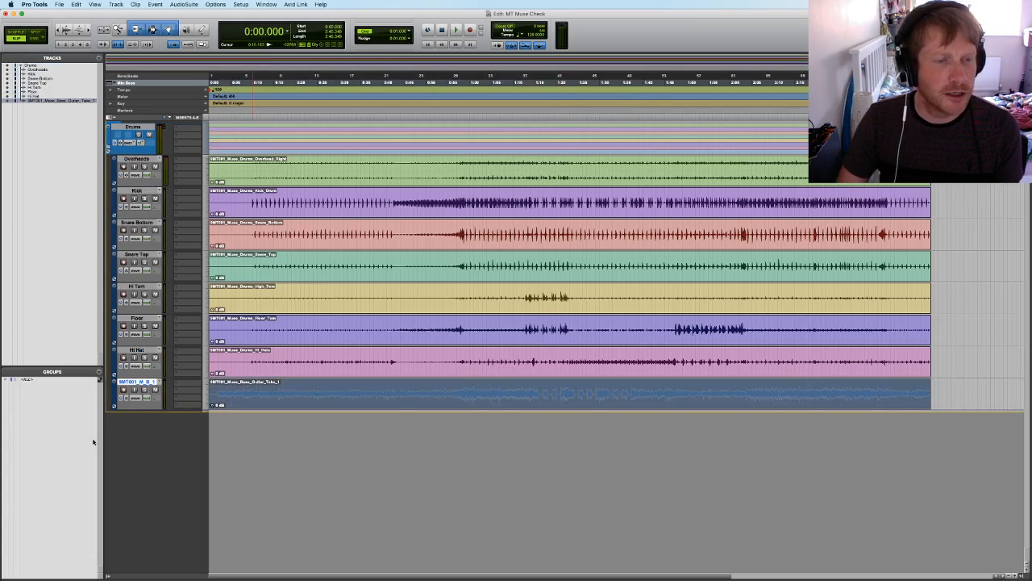
Rename the imported bass guitar track as Bass
double_click(137, 385)
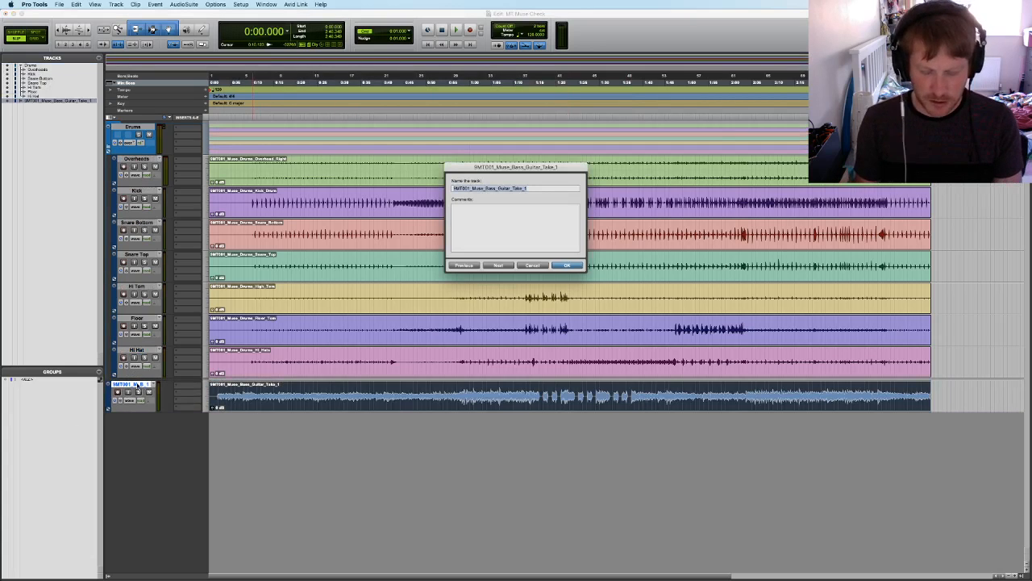
type("Bass")
key("Return")
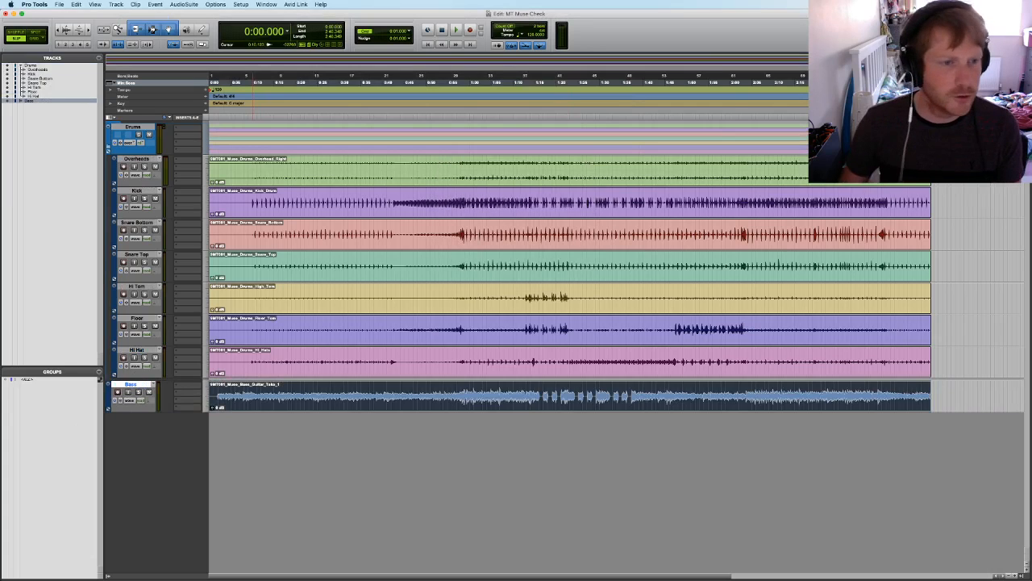
Create a new playlist Bass.01 on the Bass track and place Muse Bass Guitar Take 2 from Finder at its start
left_click(156, 384)
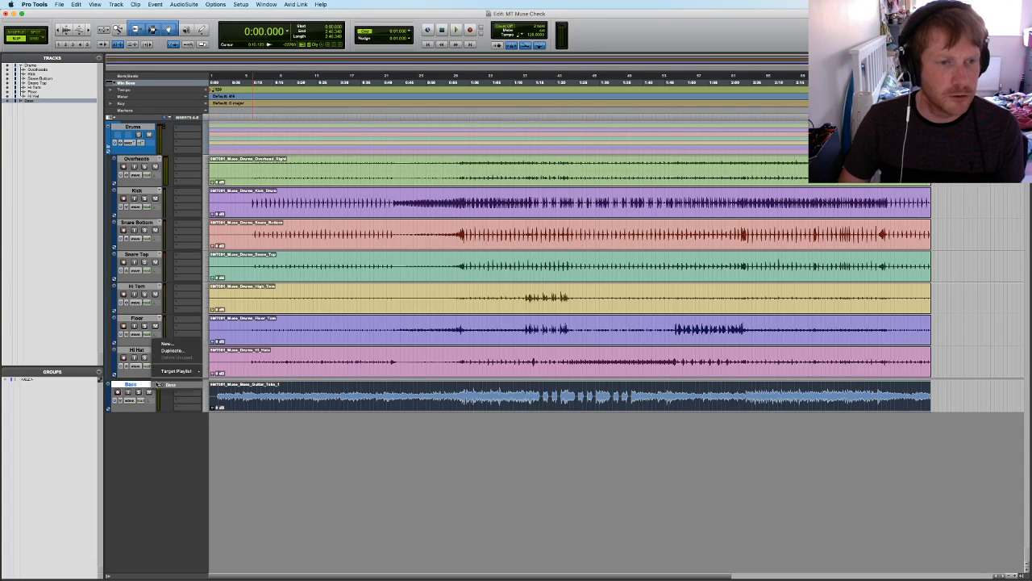
left_click(180, 345)
left_click(579, 225)
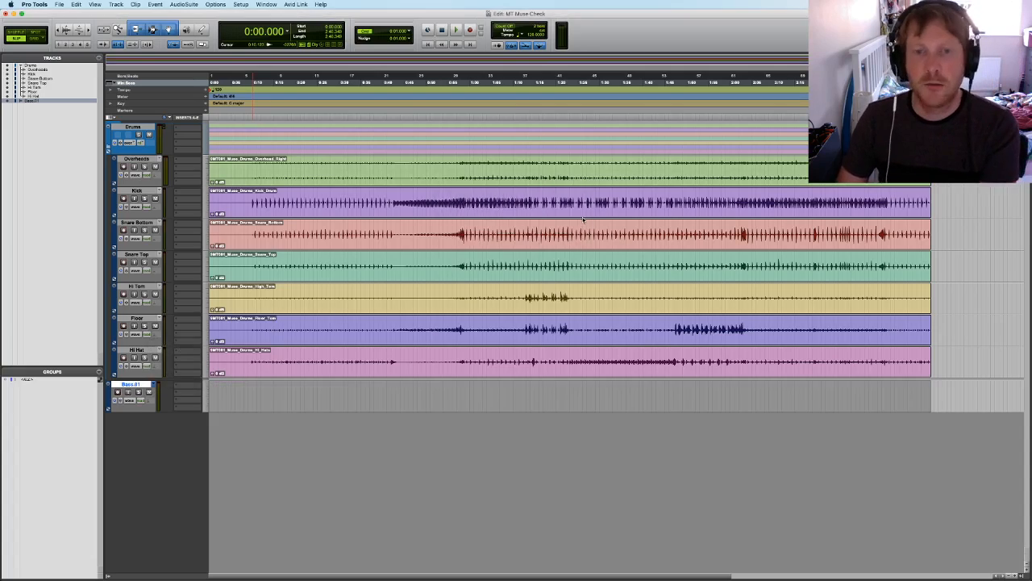
key("ctrl+Up")
left_click(957, 195)
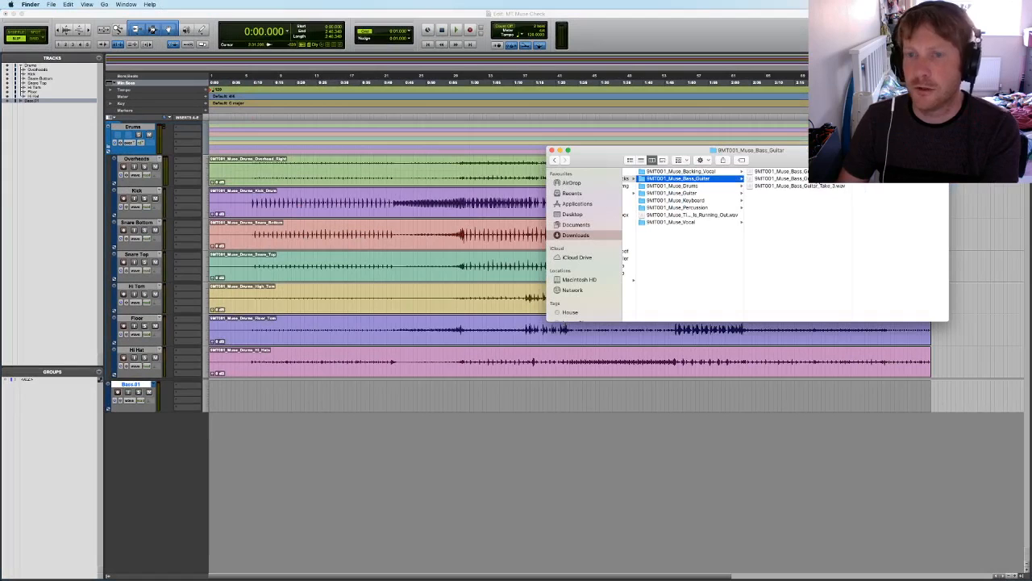
left_click_drag(813, 179, 207, 409)
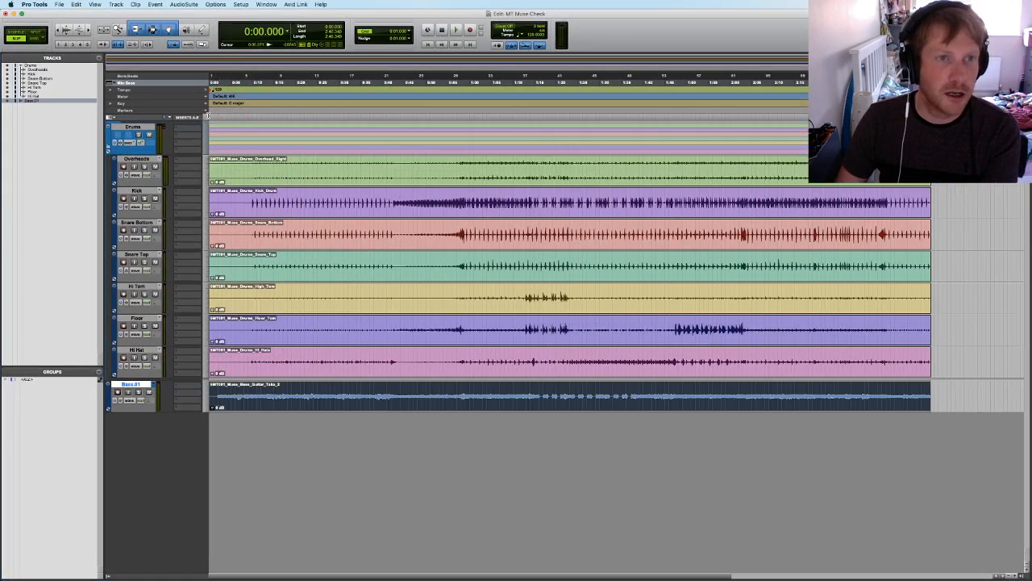
Create a new playlist Bass.02 on the Bass track and place Muse Bass Guitar Take 3 from Finder at its start
left_click(156, 385)
left_click(171, 336)
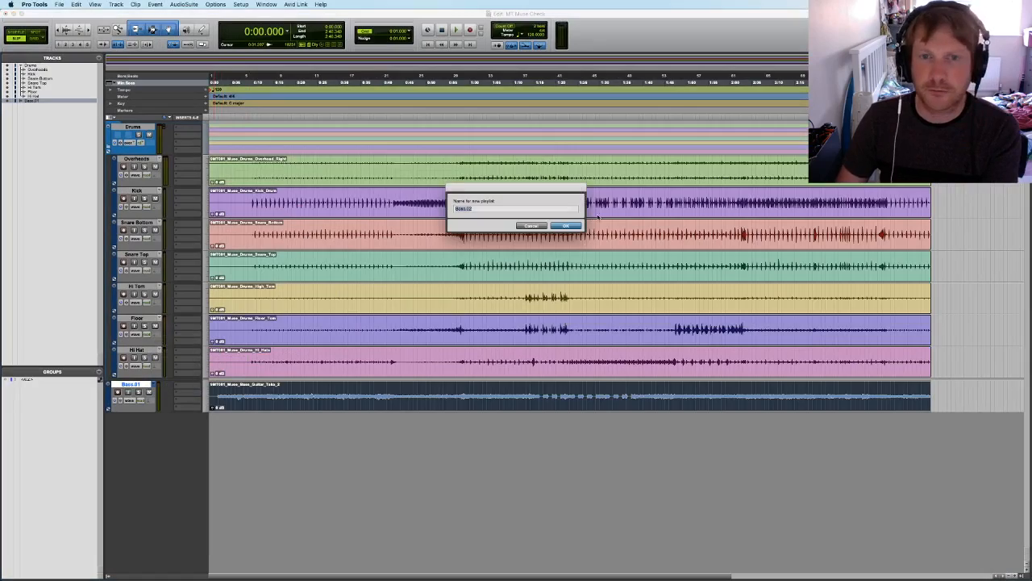
left_click(574, 227)
key("ctrl+Up")
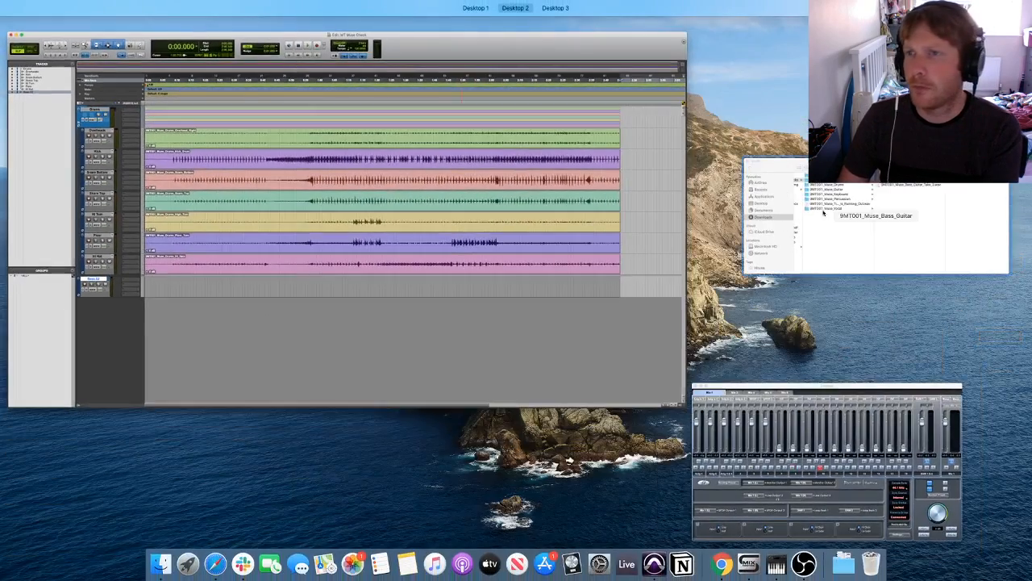
left_click(822, 213)
left_click_drag(780, 189, 232, 409)
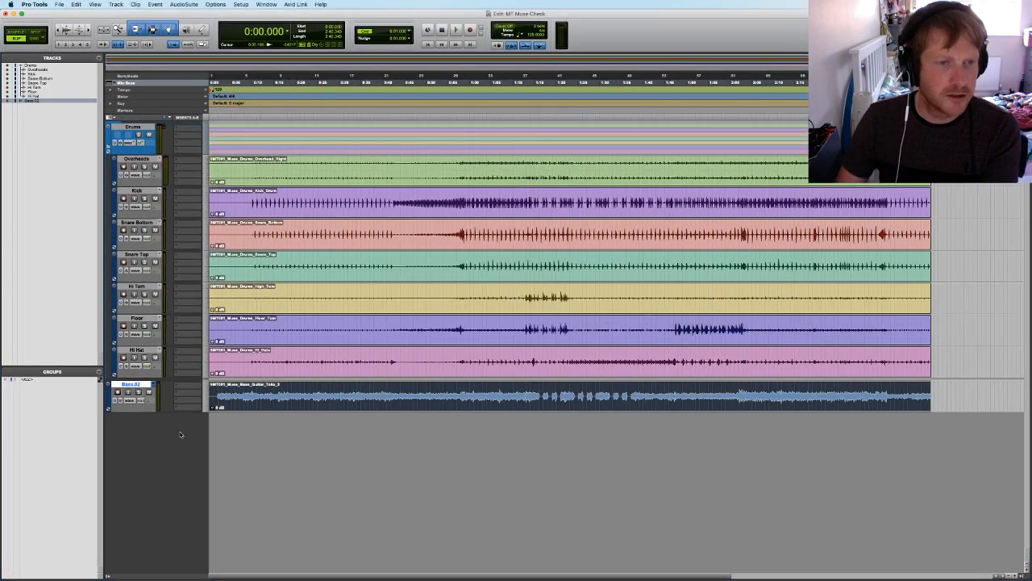
left_click(155, 388)
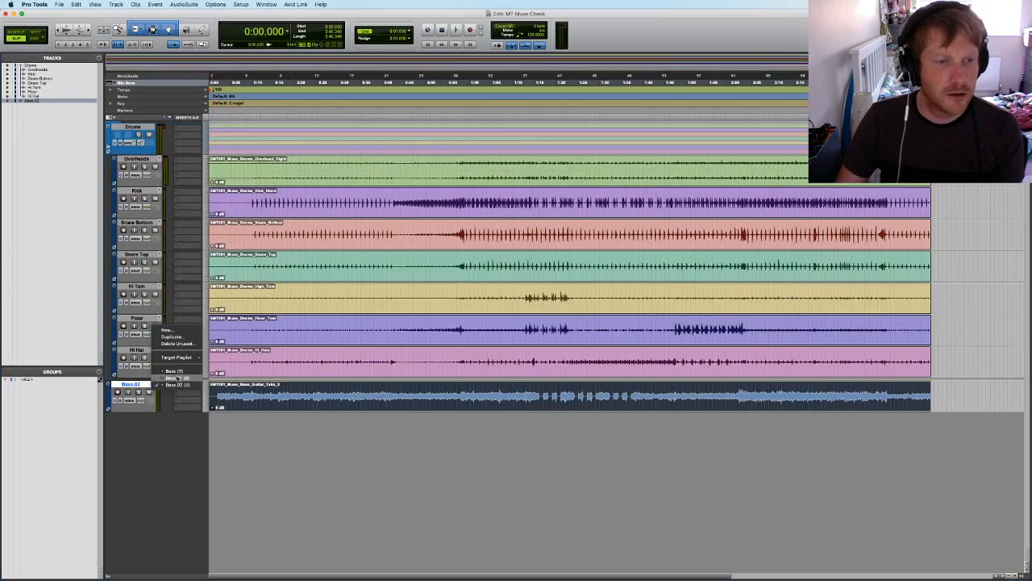
Examine the opening of Bass Guitar Take 3 in close-up and play from about 0:01.857
left_click(217, 392)
left_click(217, 392)
key("t")
key("t")
key("t")
key("t")
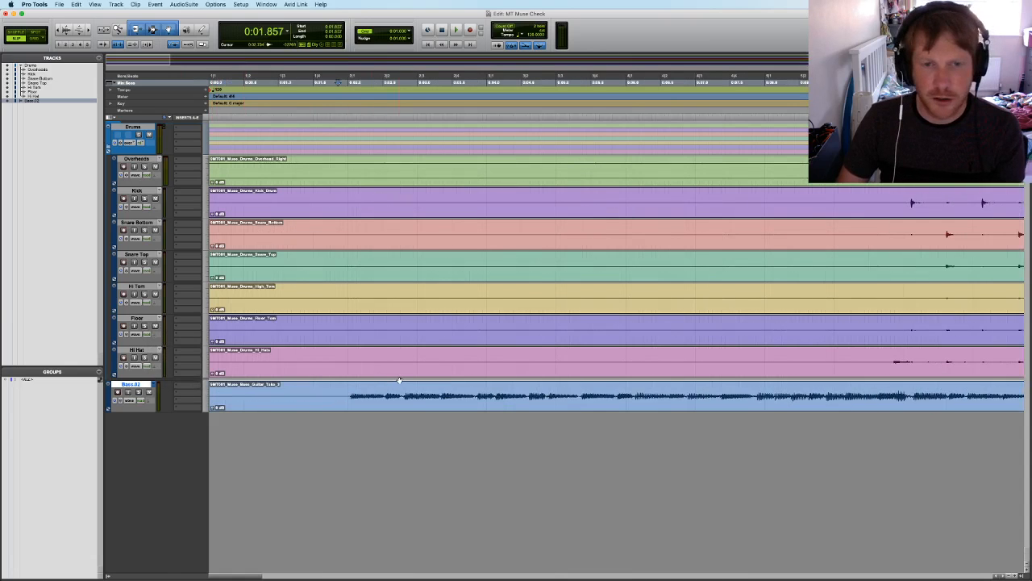
key("space")
key("r")
key("r")
key("space")
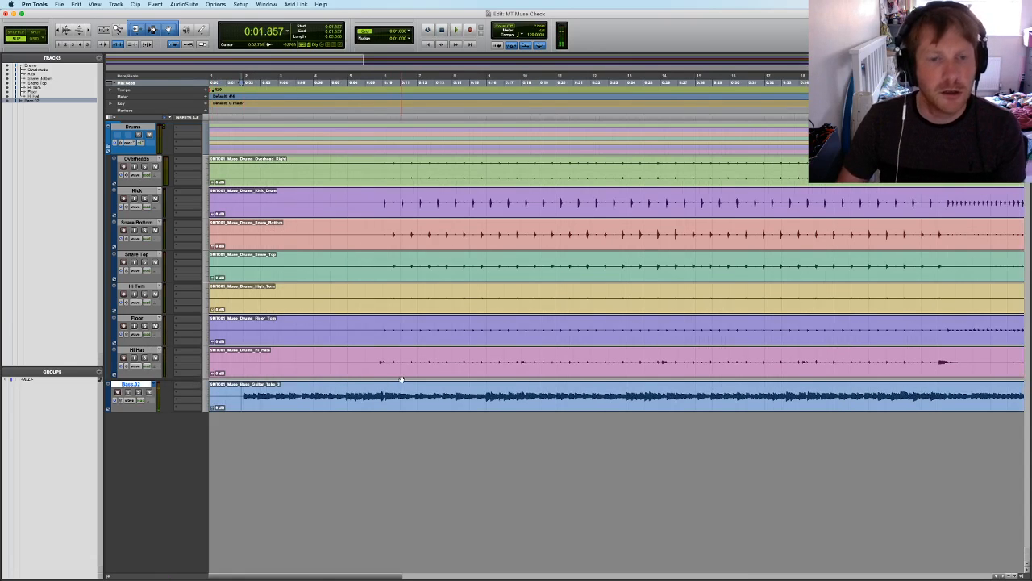
Play Bass Guitar Take 3 together with the drums from about 0:09 for a few seconds
left_click(367, 390)
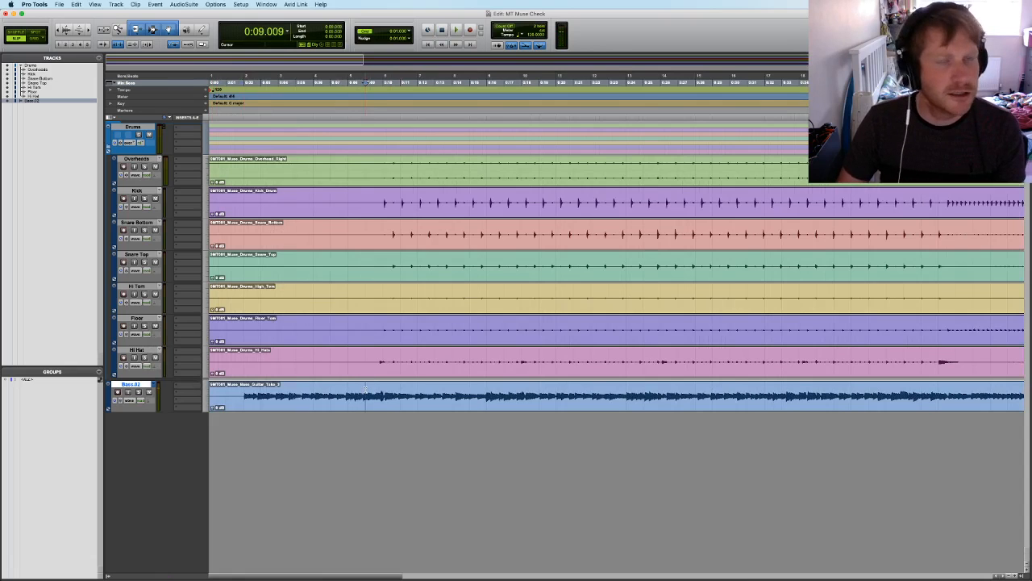
key("space")
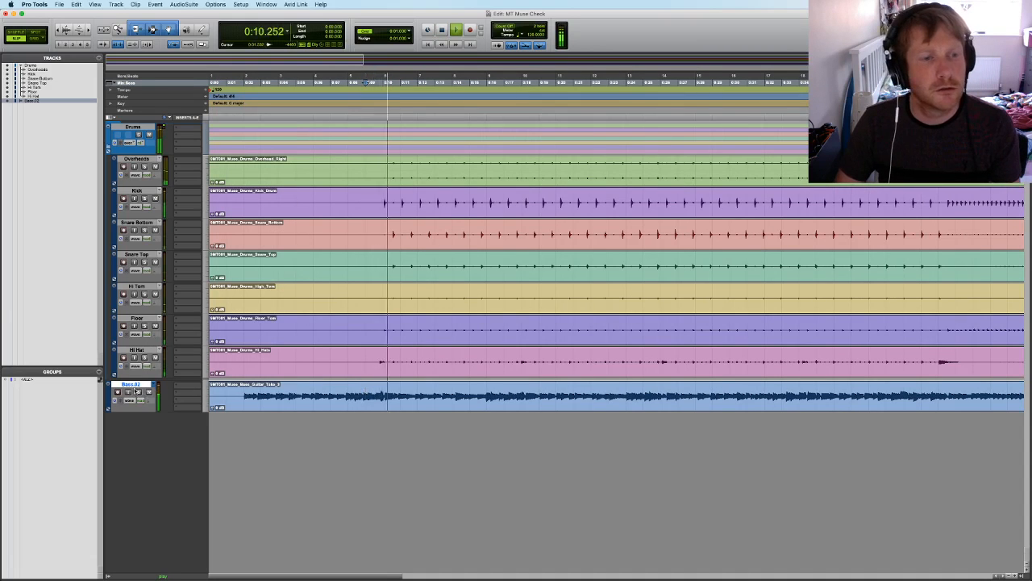
scroll(414, 380, "down", 2)
scroll(414, 380, "right", 1)
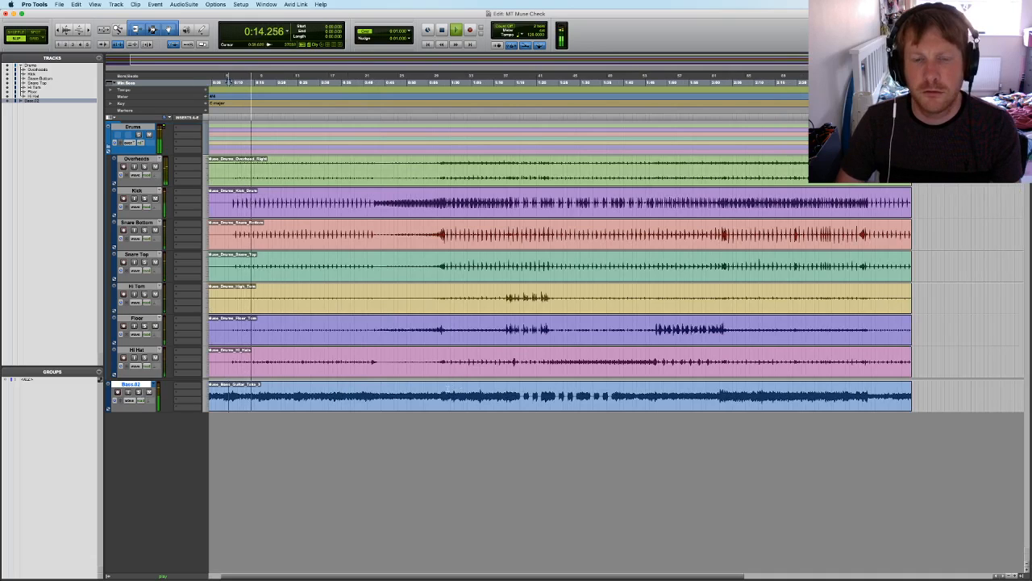
key("space")
Spot-check Bass Guitar Take 3 at several points including about 0:57 and 2:06, and undo the accidental trim of the clip's start
left_click(438, 391)
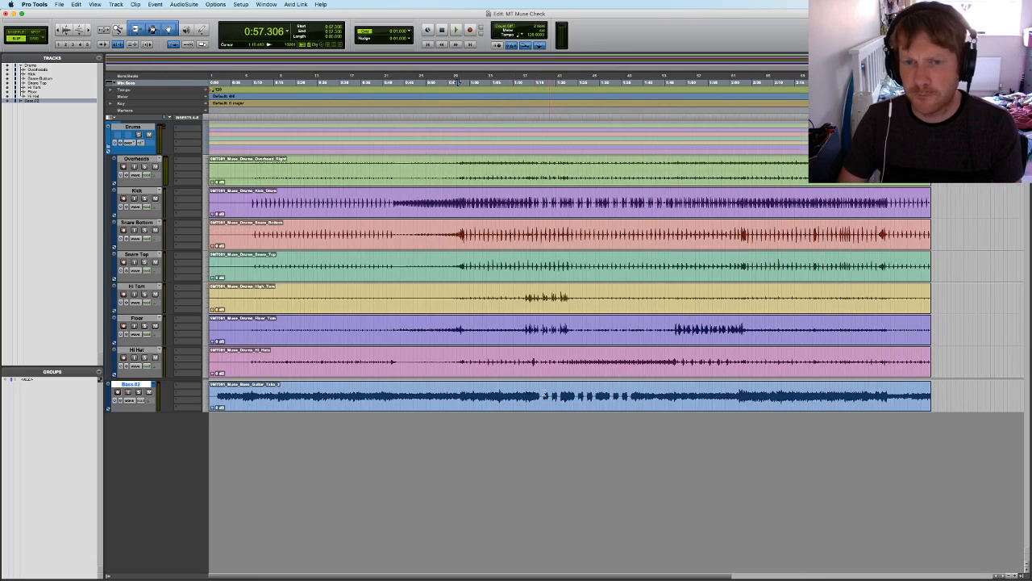
left_click(529, 393)
key("space")
left_click(758, 389)
key("space")
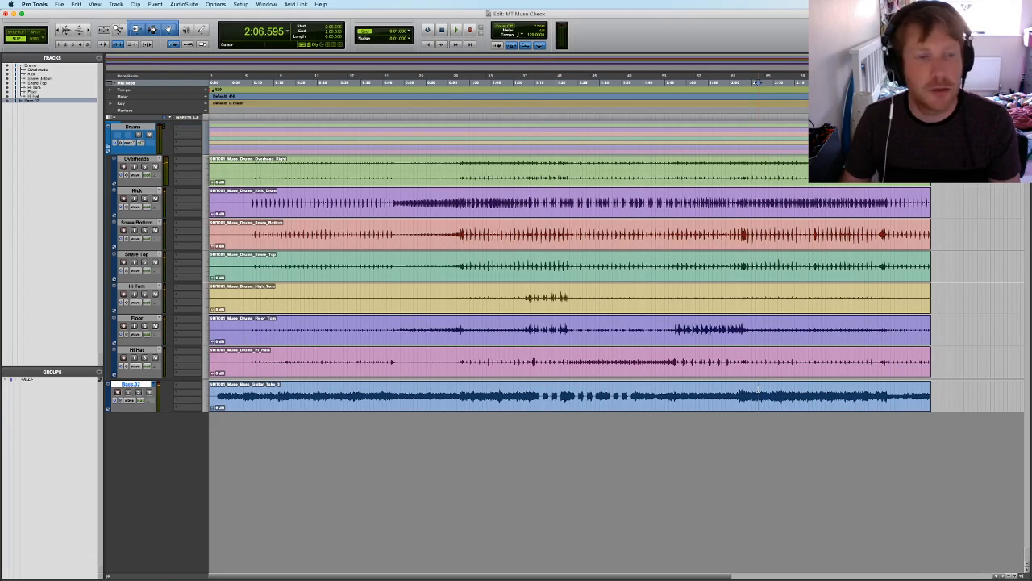
left_click(215, 391)
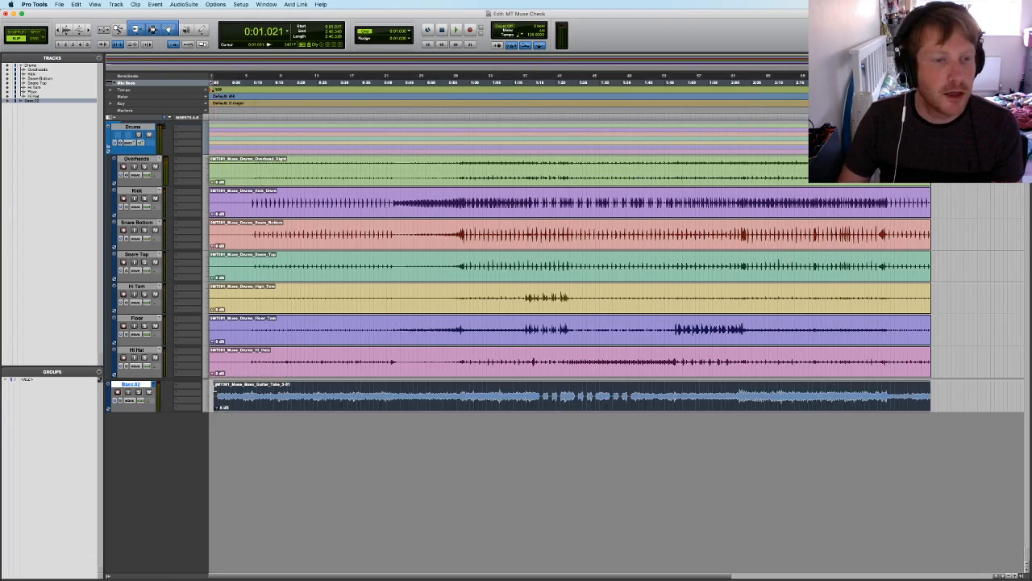
key("super+z")
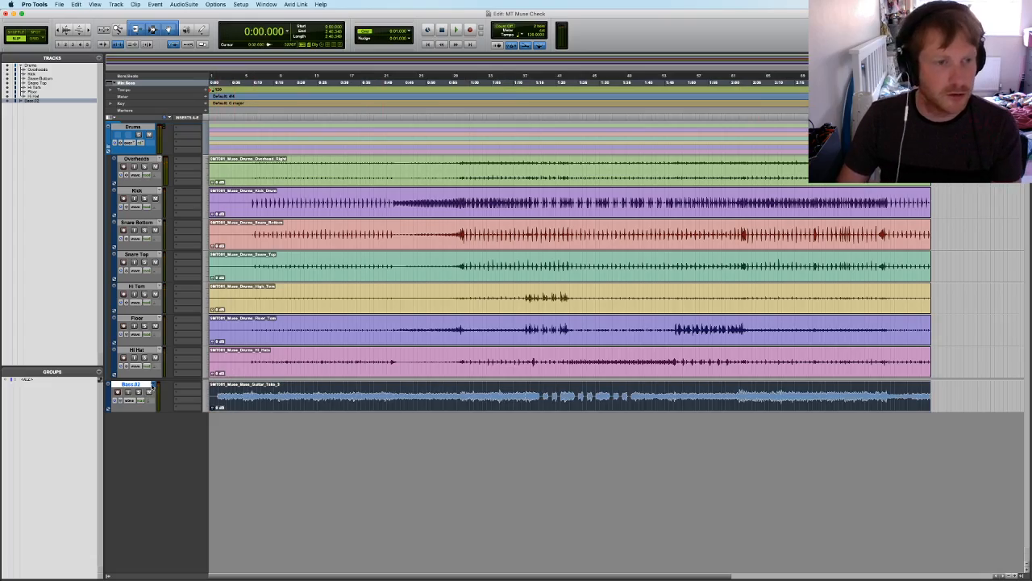
Switch to Finder and look through the Muse instrument folders, including Guitar, Keyboard, Percussion, Vocal, Drums and Bass Guitar
key("ctrl+Right")
key("ctrl+Left")
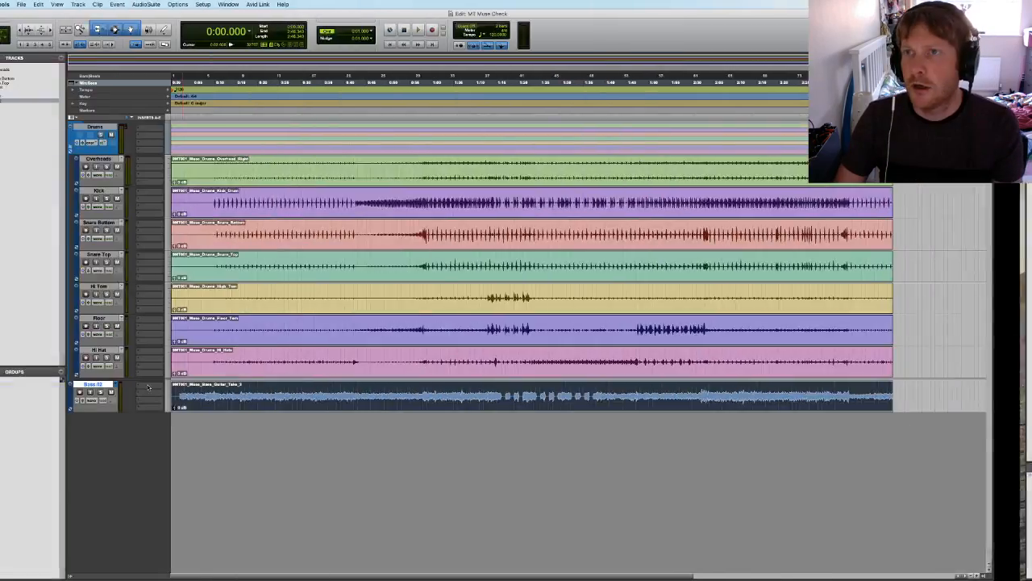
key("ctrl+Up")
left_click(841, 208)
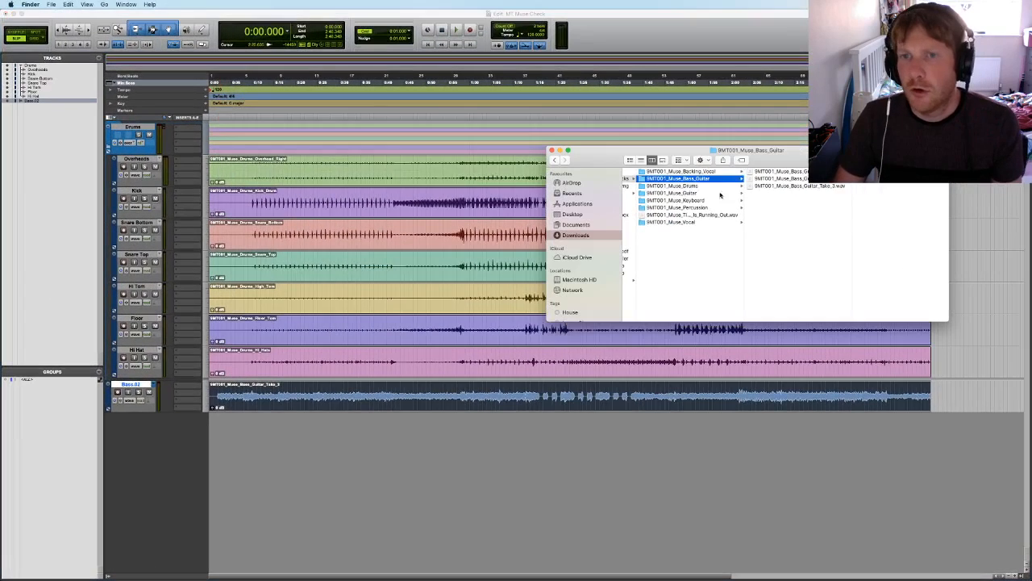
left_click(707, 193)
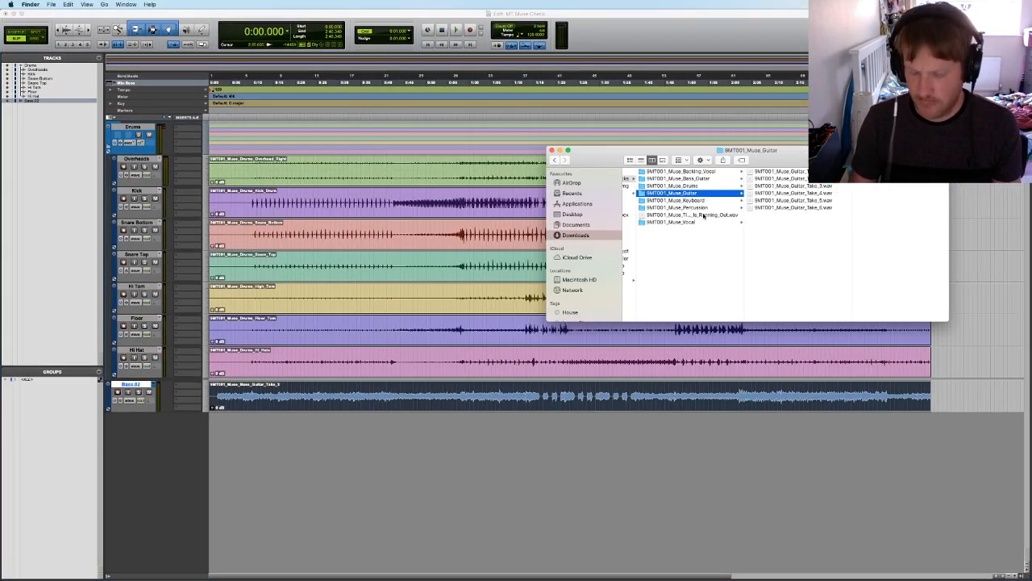
key("Down")
key("Down")
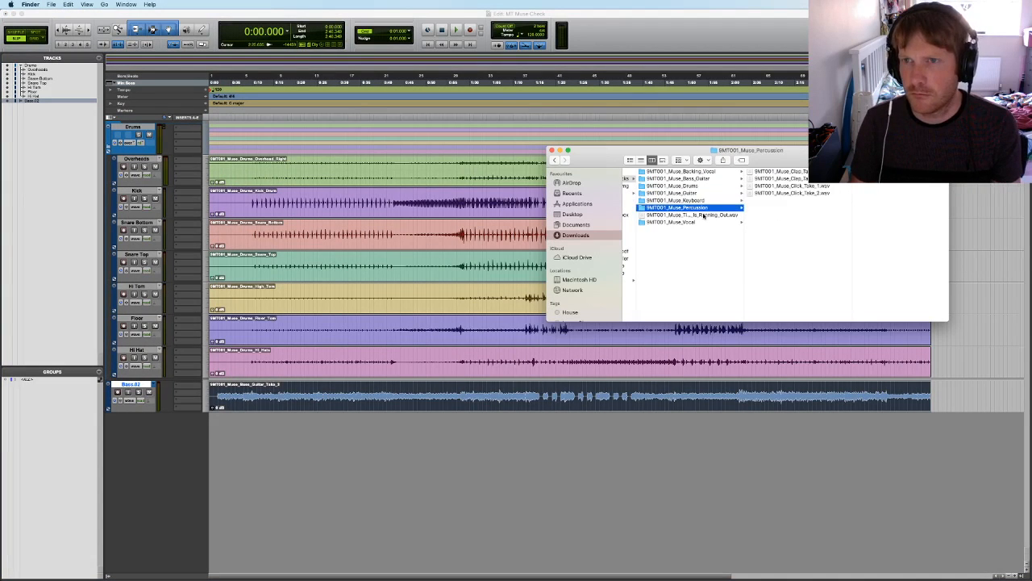
key("Down")
key("Down")
key("Up")
key("Up")
key("Up")
key("Up")
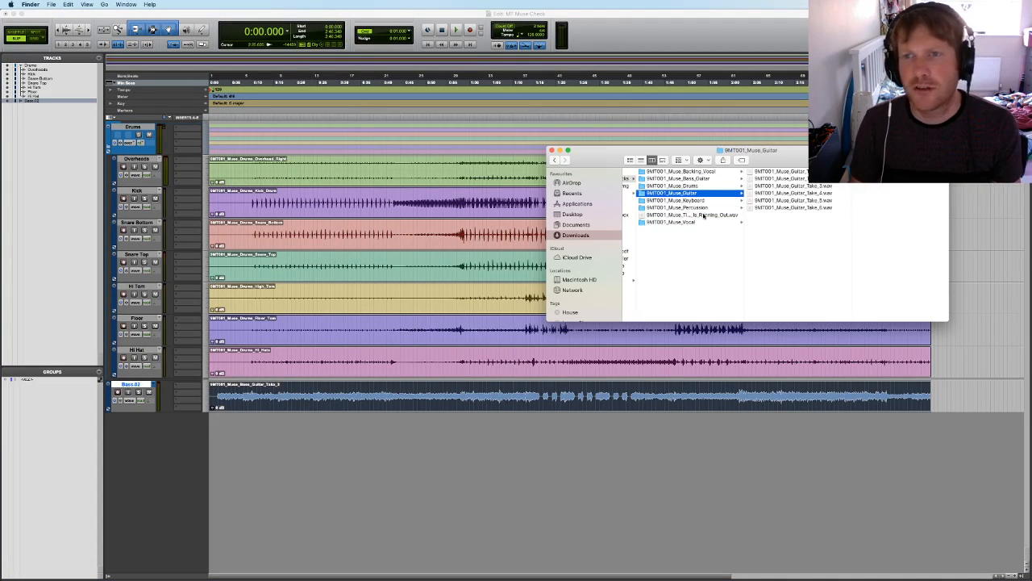
key("Up")
key("Down")
key("Up")
key("Up")
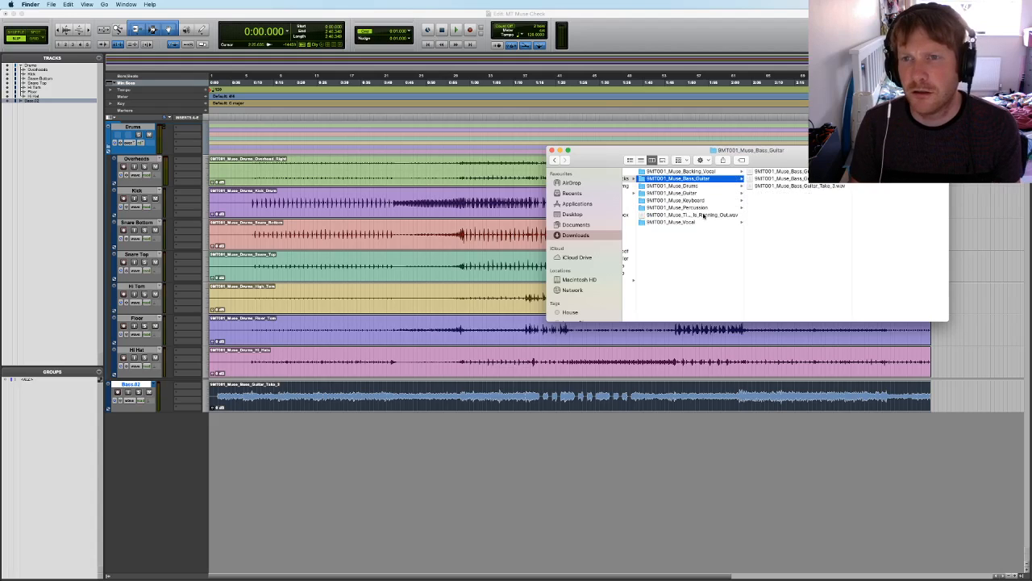
key("Up")
Preview the full mix 9MT001_Muse_Time_Is_Running_Out.wav, listening from further into the song, and close the preview
key("Down")
key("Down")
key("Down")
key("Down")
key("Down")
key("Down")
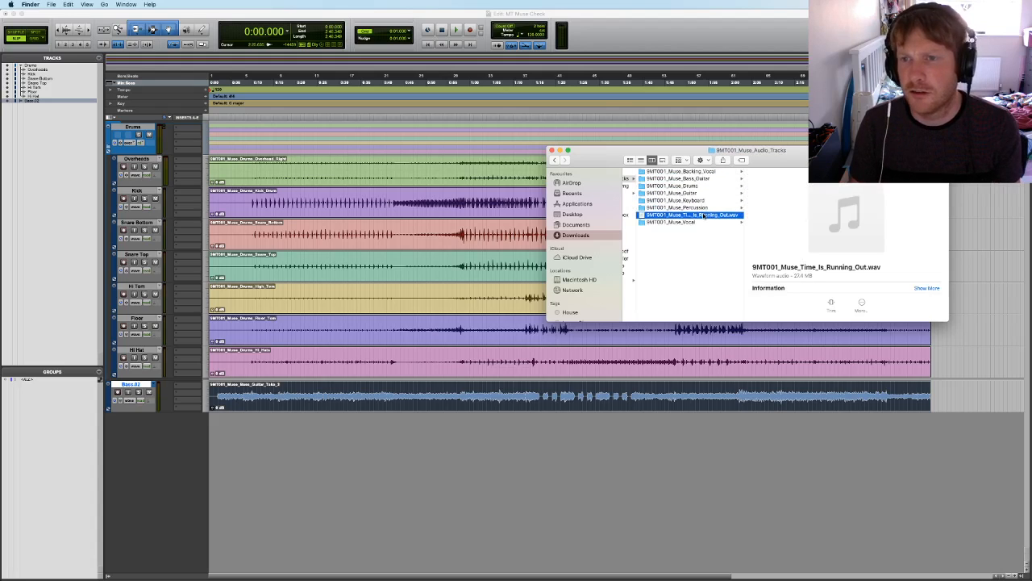
key("space")
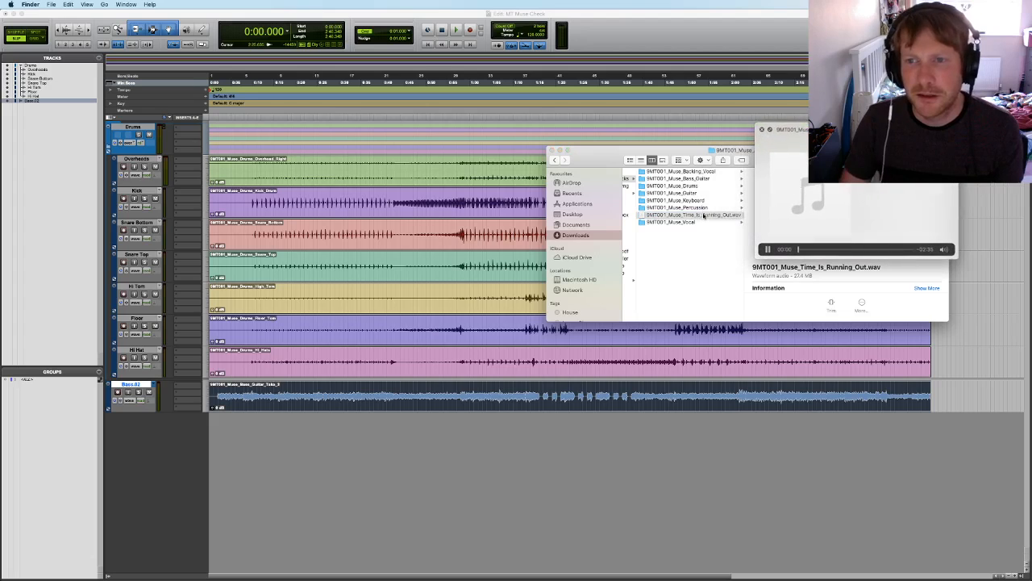
left_click(821, 250)
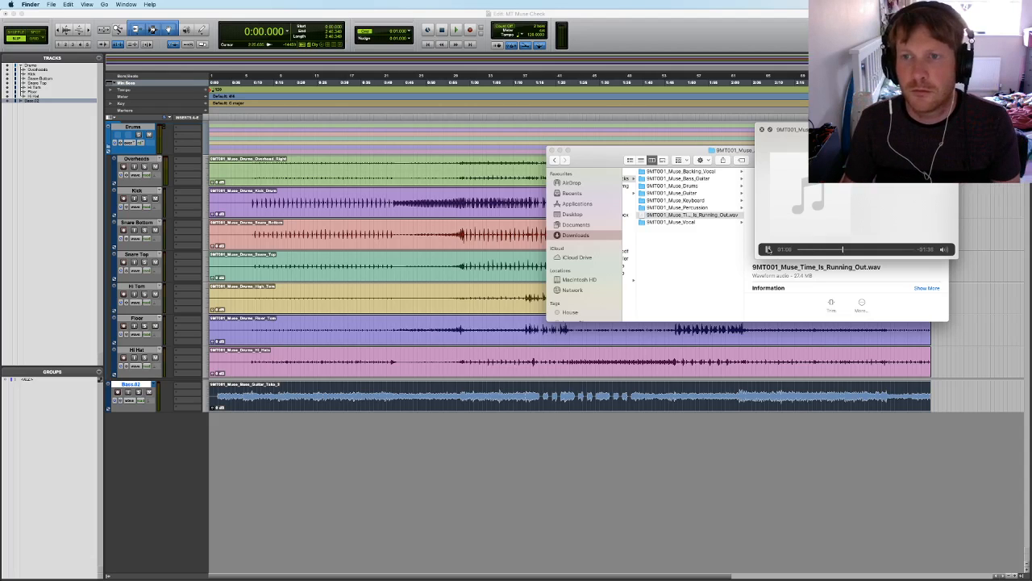
left_click(762, 129)
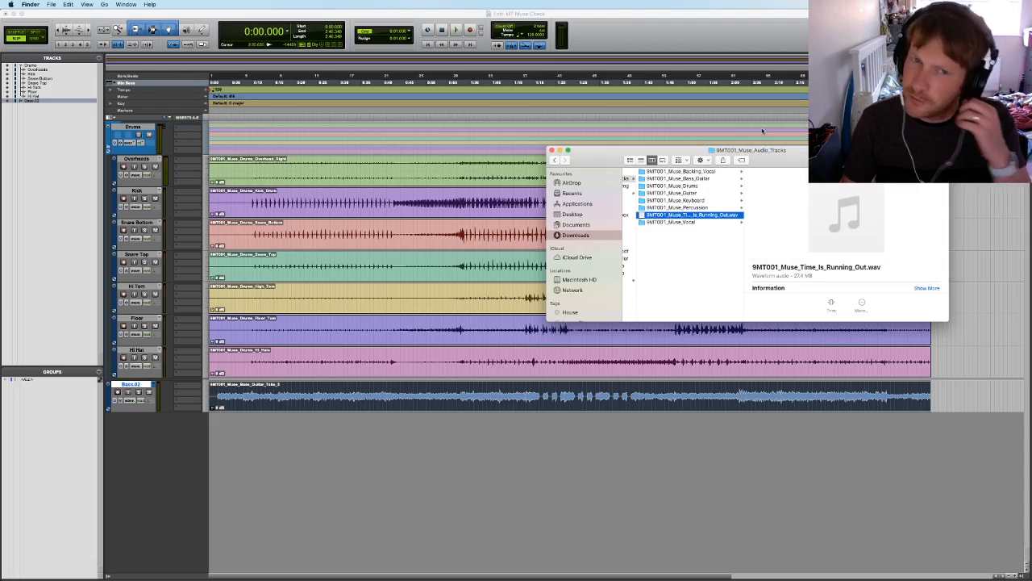
Import Muse Guitar Takes 1 to 3 from Finder onto new tracks below the Bass track at the session start
left_click(709, 199)
left_click(712, 194)
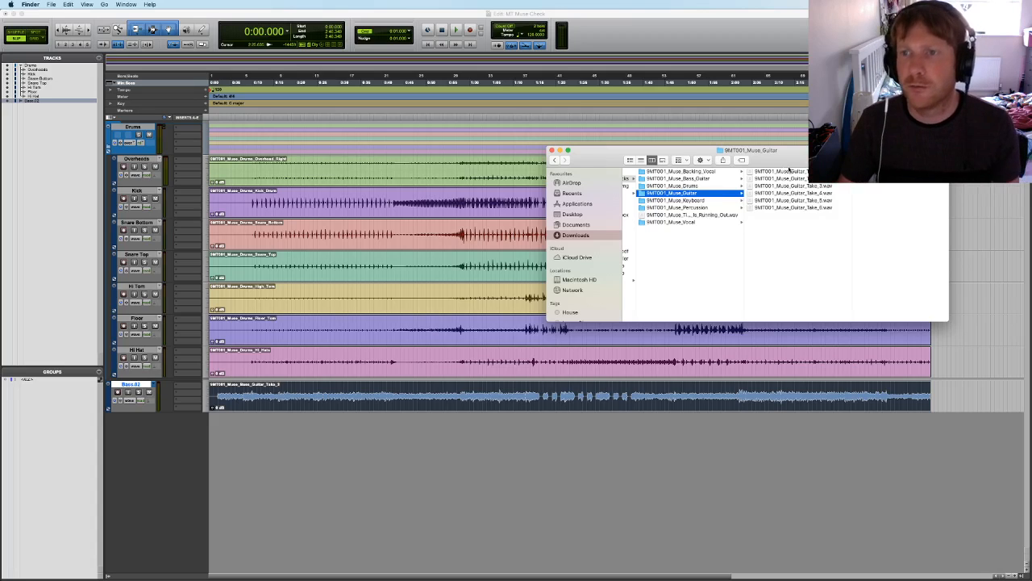
left_click(824, 172)
left_click(828, 186, "shift")
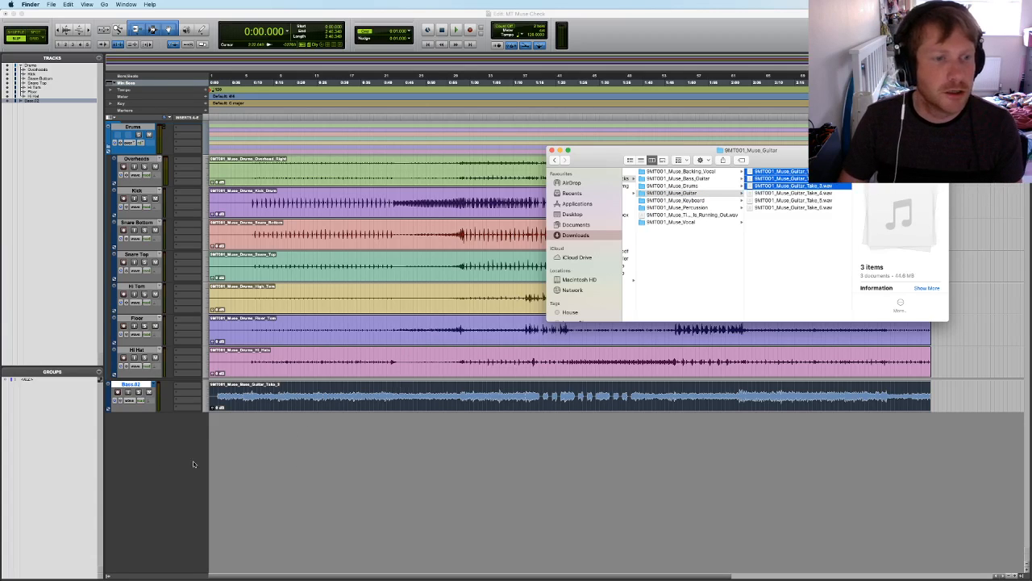
left_click_drag(823, 185, 215, 436)
left_click(157, 415)
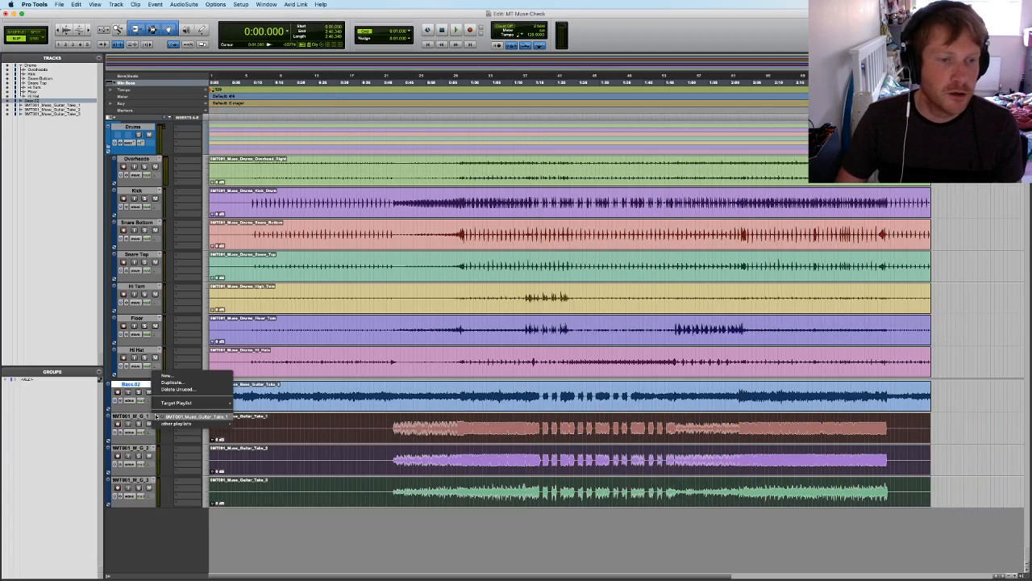
left_click(174, 374)
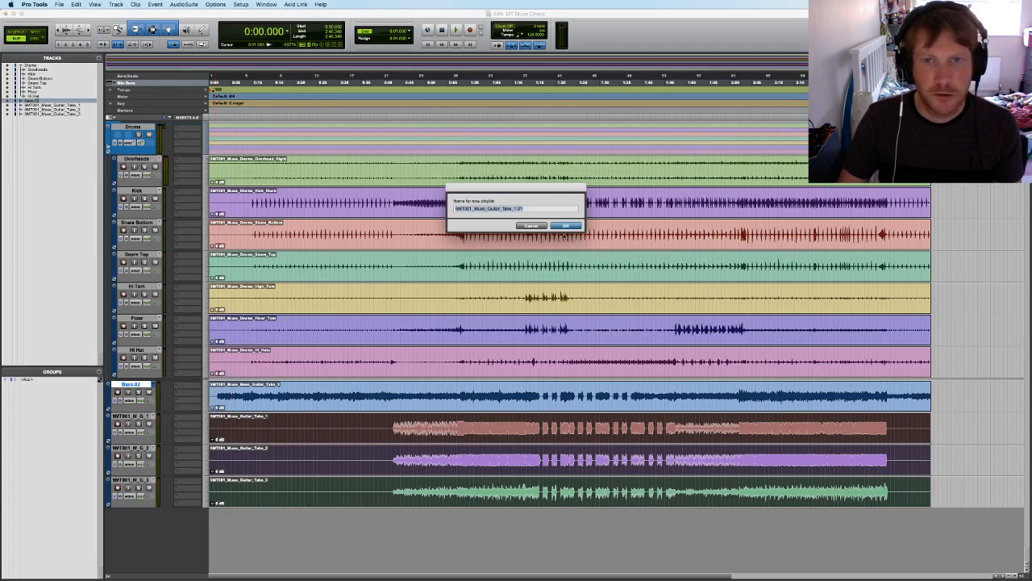
left_click(531, 226)
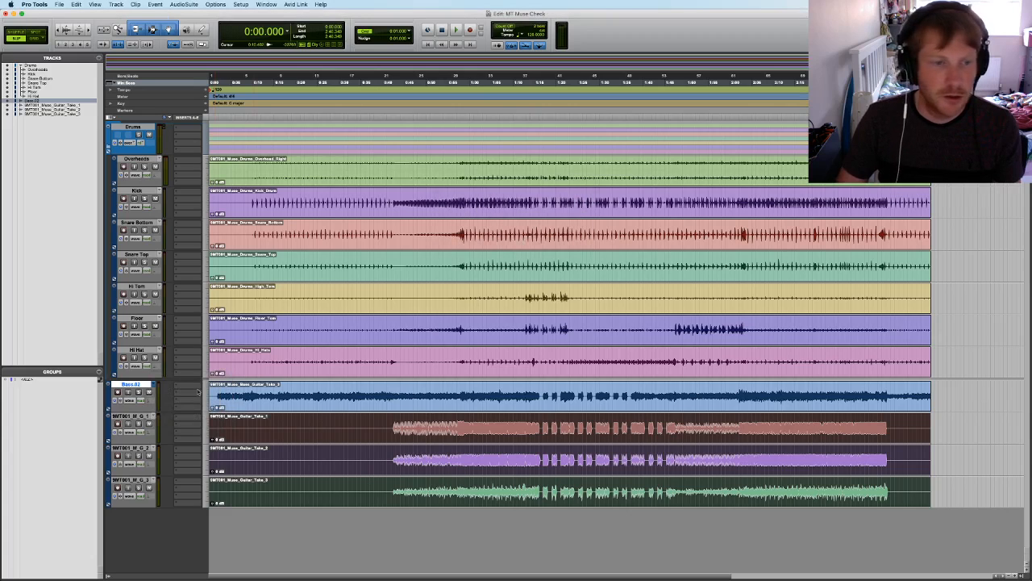
Rename the Muse Guitar Take 1 track as Gtr 1
double_click(145, 416)
type("Gt 1")
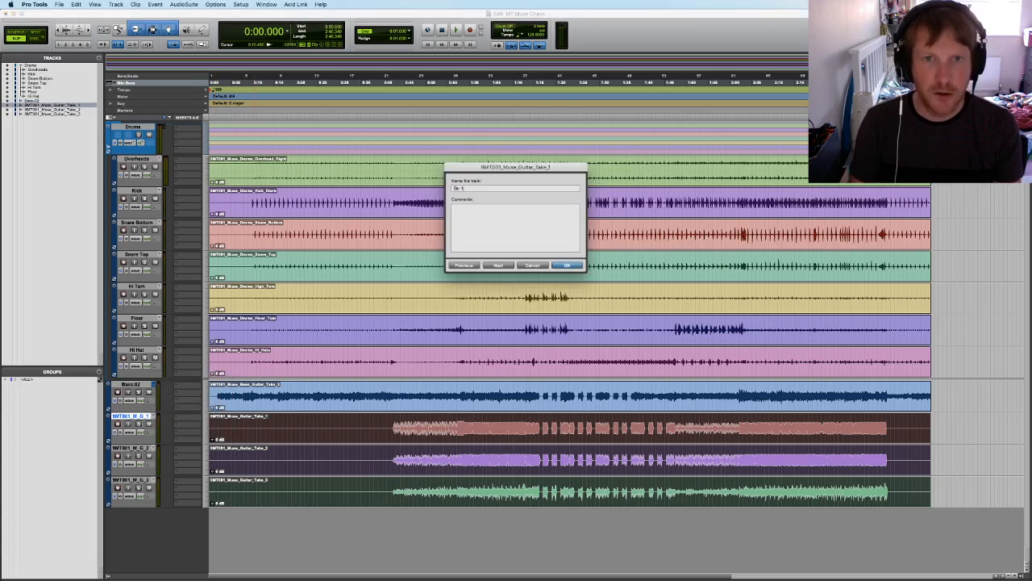
key("Return")
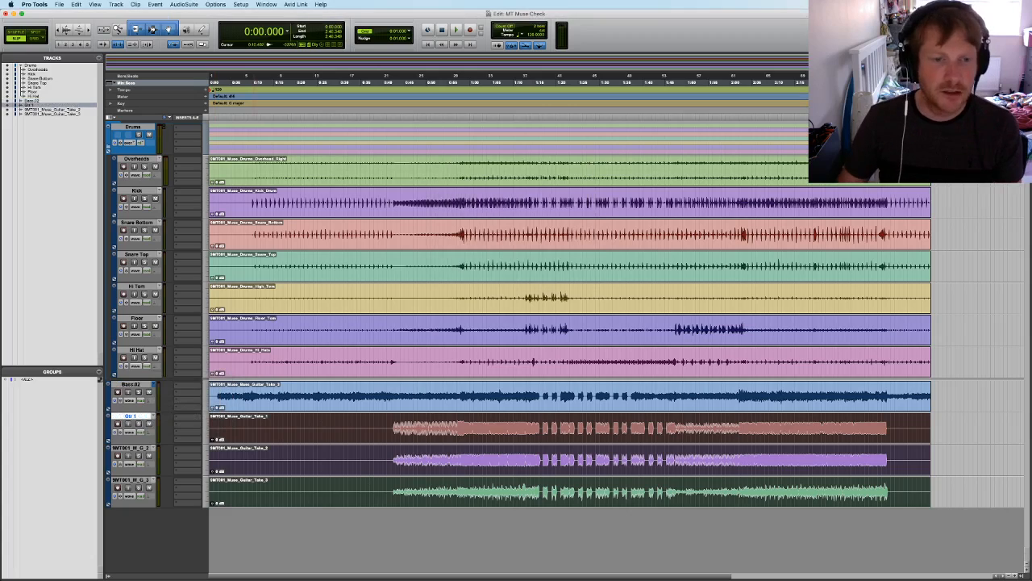
Create a new playlist Gtr 1.01 on the Gtr 1 track and move the Guitar Take 2 clip into it at the session start
left_click(156, 421)
left_click(176, 378)
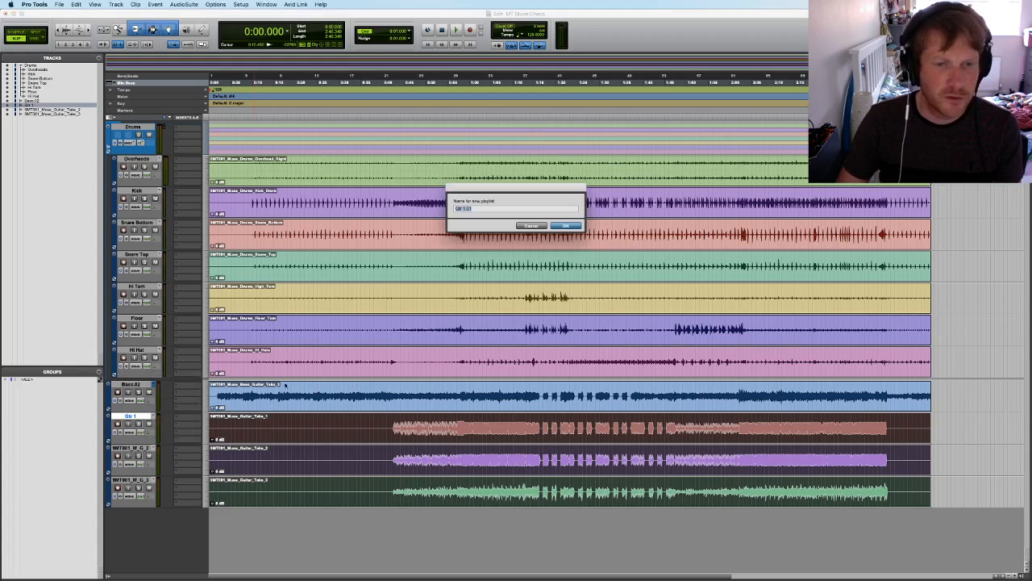
left_click(565, 225)
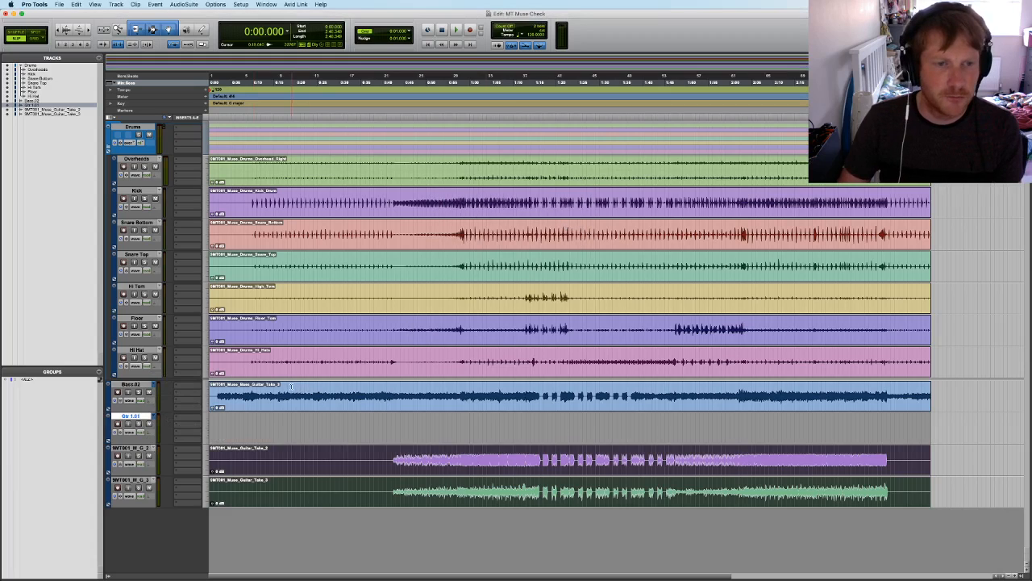
left_click(291, 387)
left_click_drag(274, 467, 273, 434)
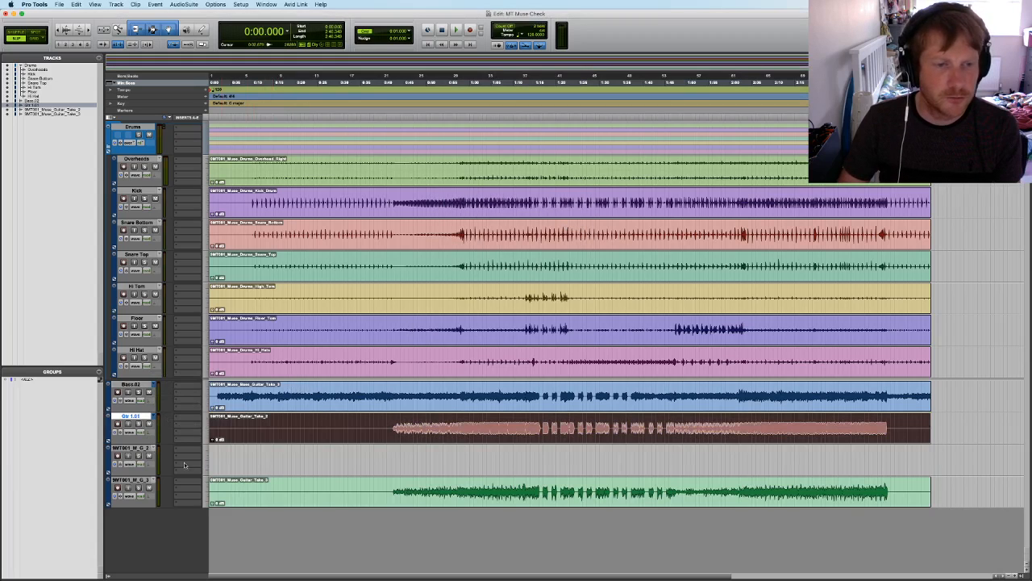
Create another new playlist, Gtr 1.02, on the first guitar track
left_click(150, 420)
left_click(178, 367)
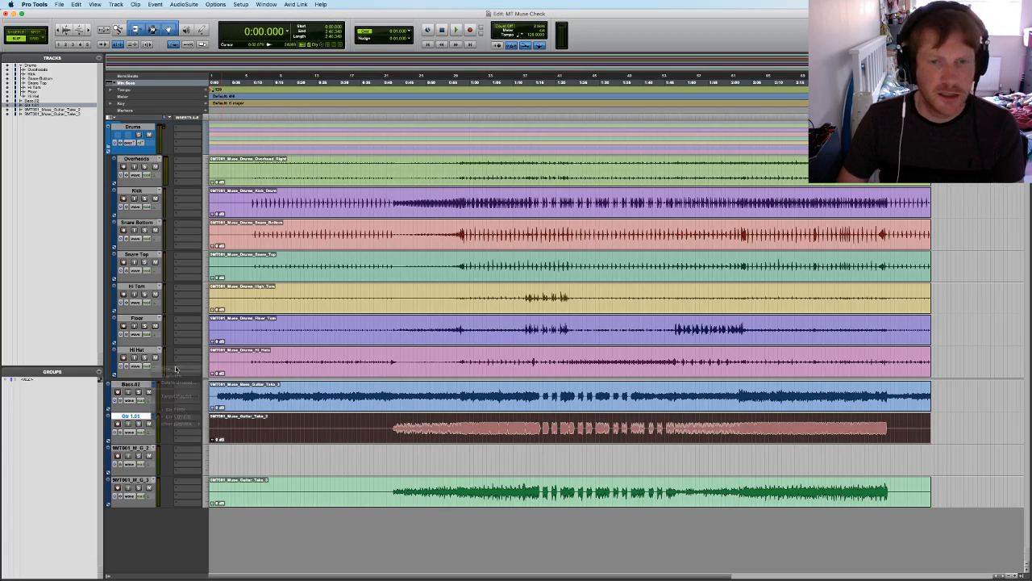
key("Return")
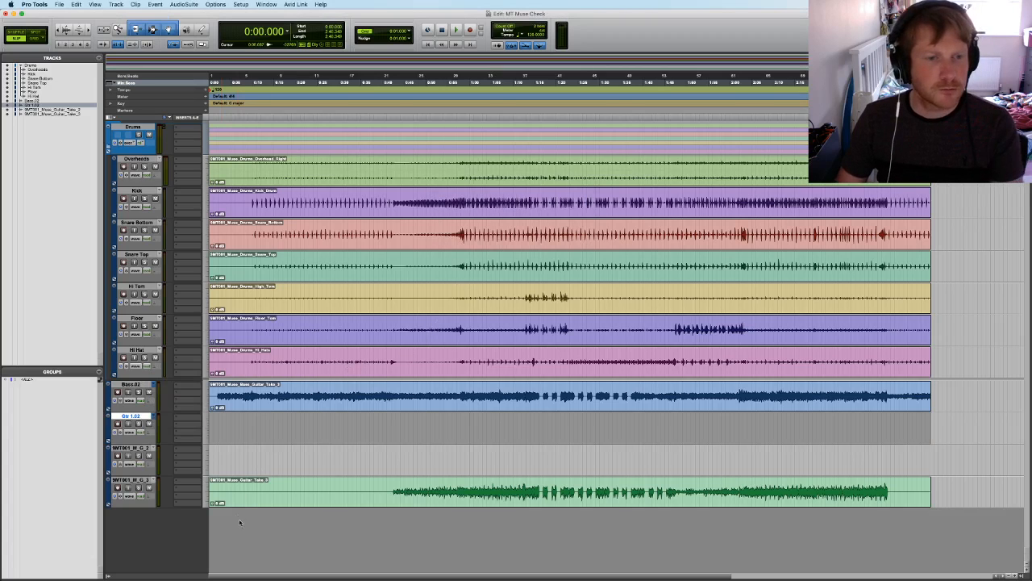
Move the Guitar Take 3 clip into the Gtr 1.02 playlist at the session start and cycle the track's playlists back to Gtr 1
left_click_drag(239, 493, 228, 425)
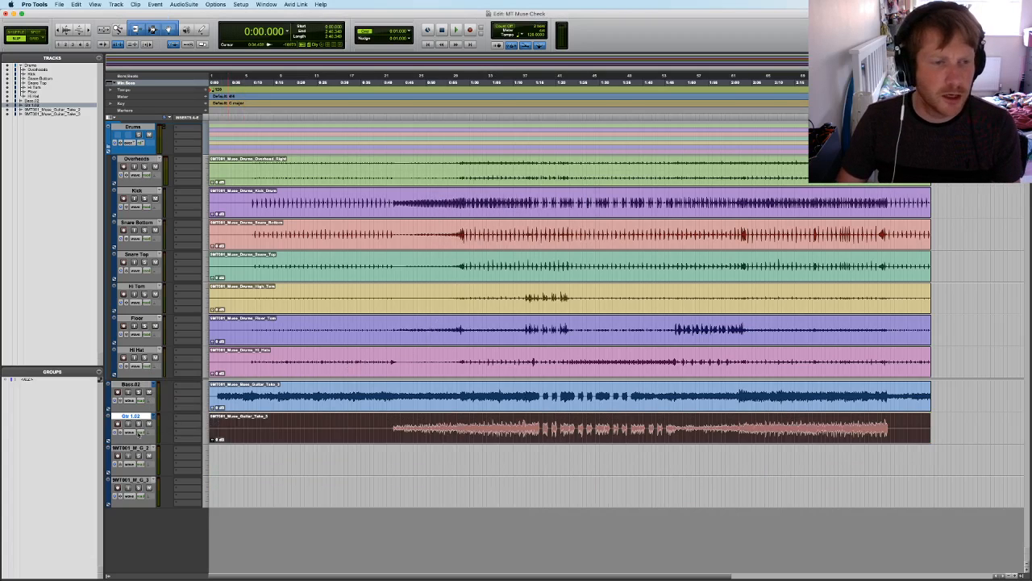
left_click(155, 420)
left_click(171, 409)
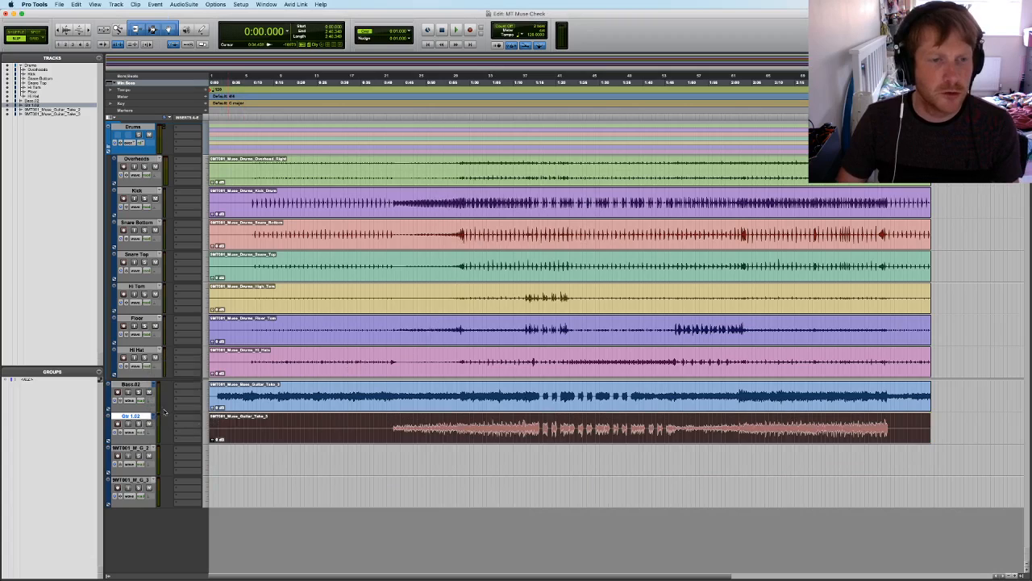
left_click(153, 417)
left_click(162, 420)
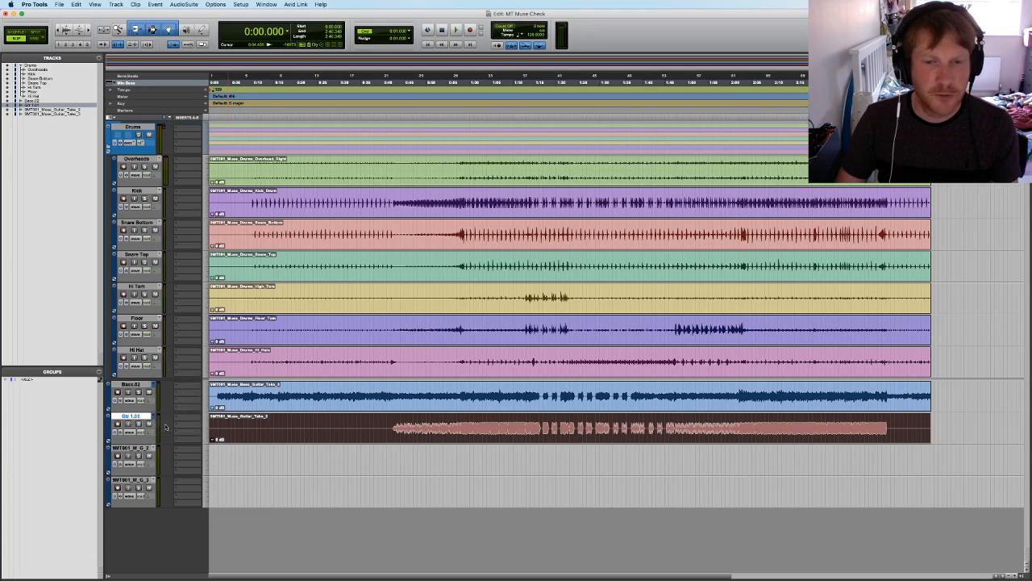
left_click(153, 417)
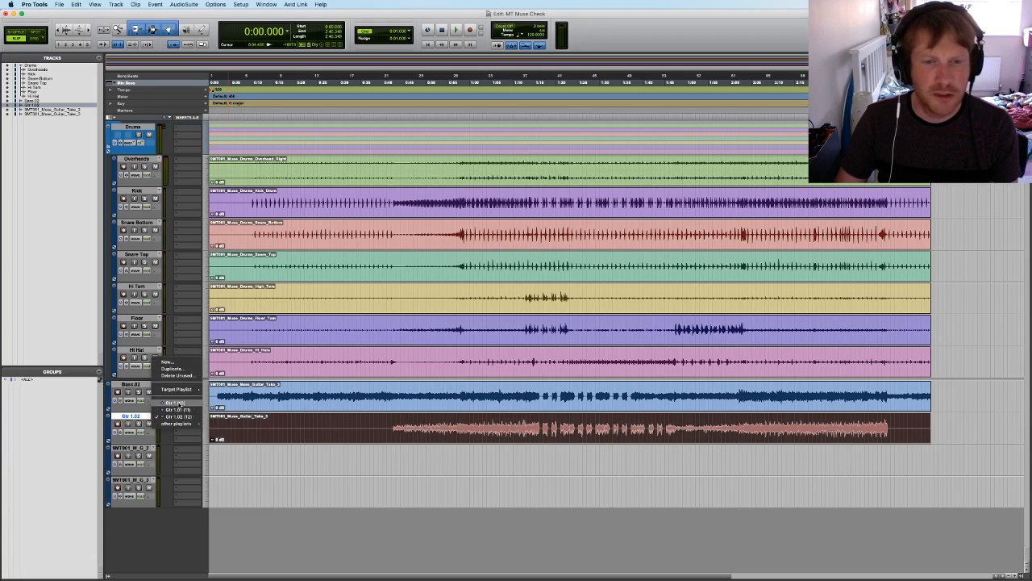
left_click(180, 405)
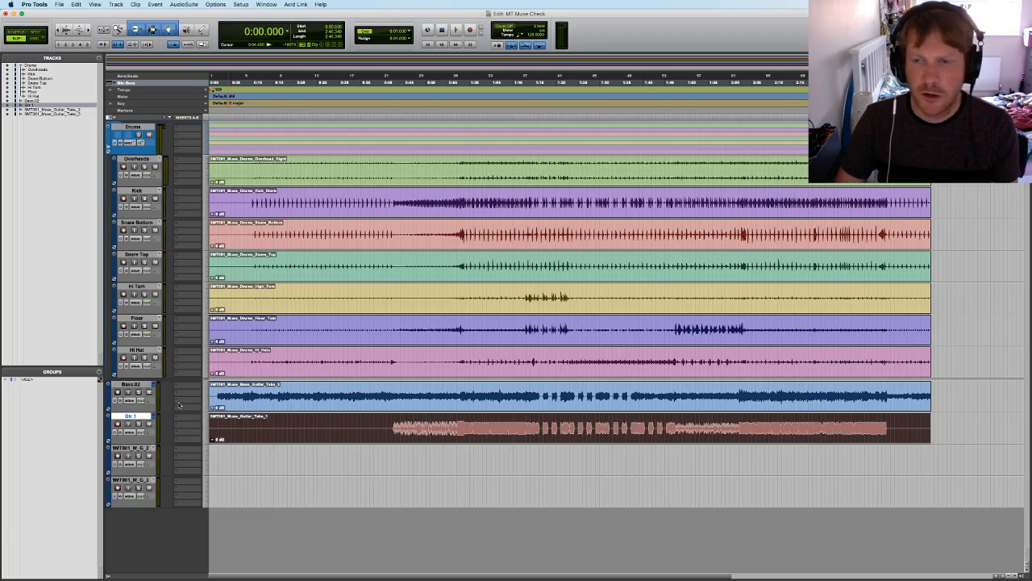
Delete the two empty tracks left over from Muse Guitar Takes 2 and 3
left_click(148, 449)
left_click(143, 480, "shift")
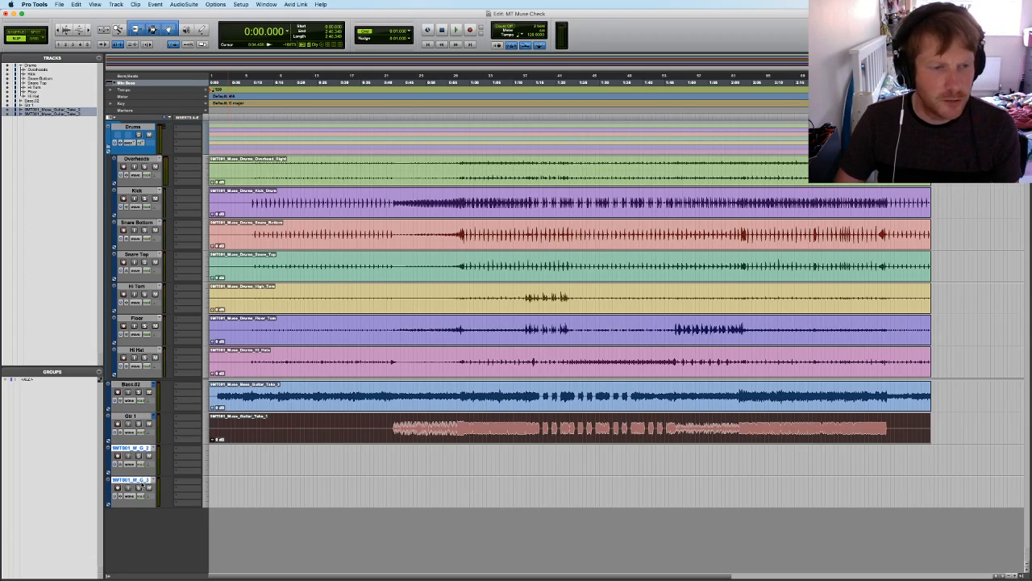
right_click(142, 482)
scroll(180, 569, "down", 4)
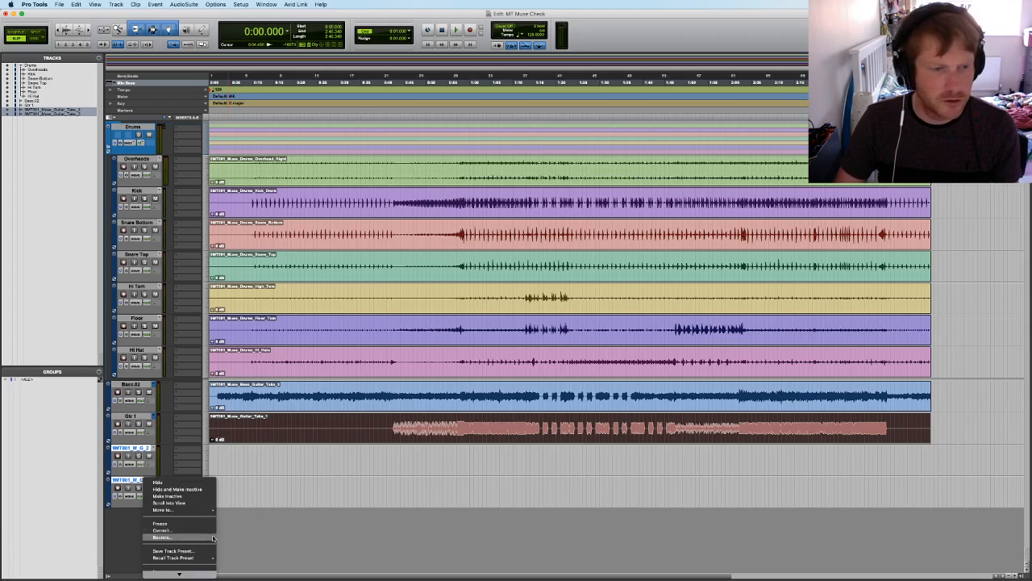
left_click(193, 559)
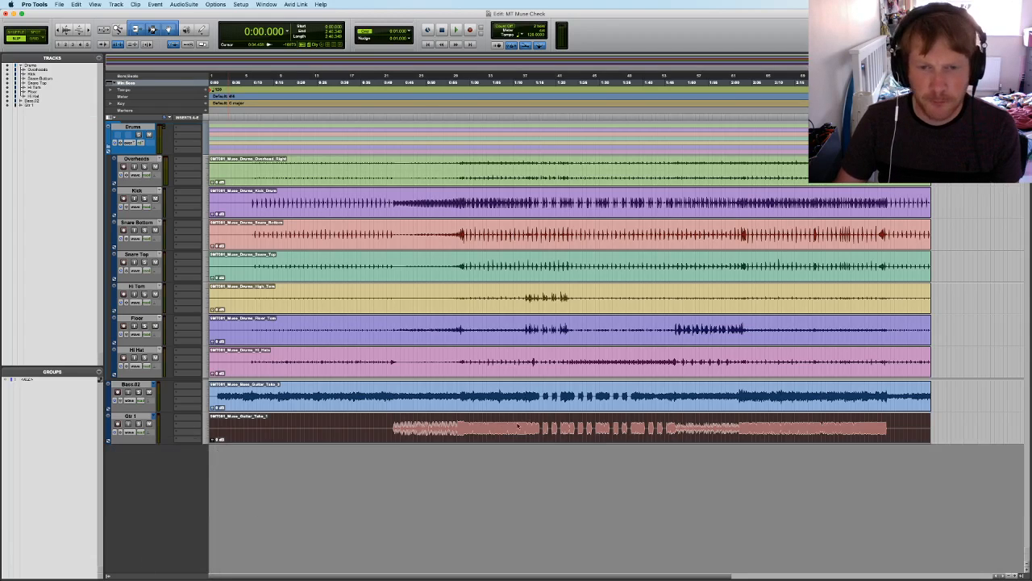
Solo the Gtr 1 track and audition Guitar Take 1 at several points, including about 0:58 and 2:10
left_click(466, 418)
left_click(139, 425)
key("space")
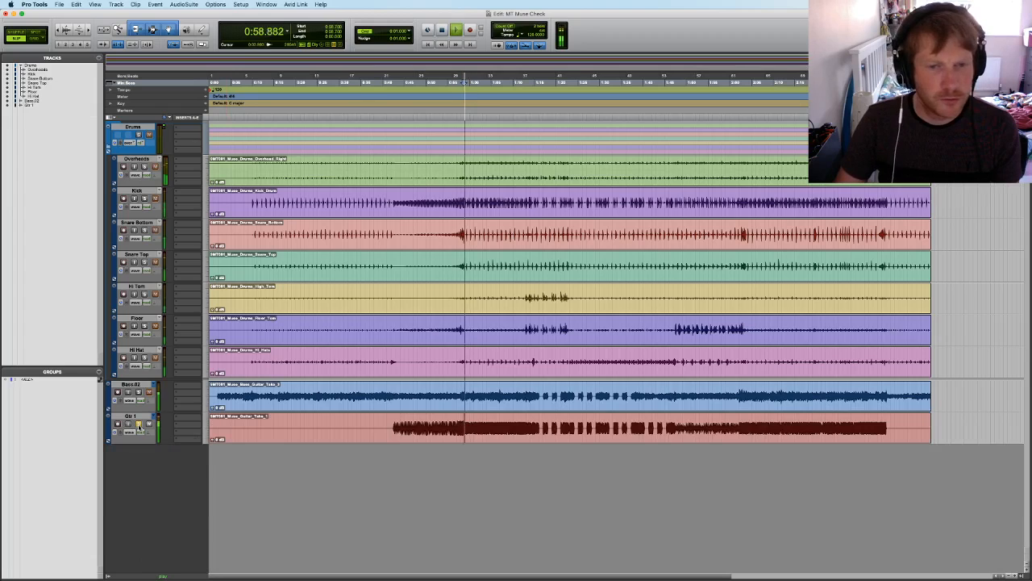
left_click(419, 417)
left_click(512, 419)
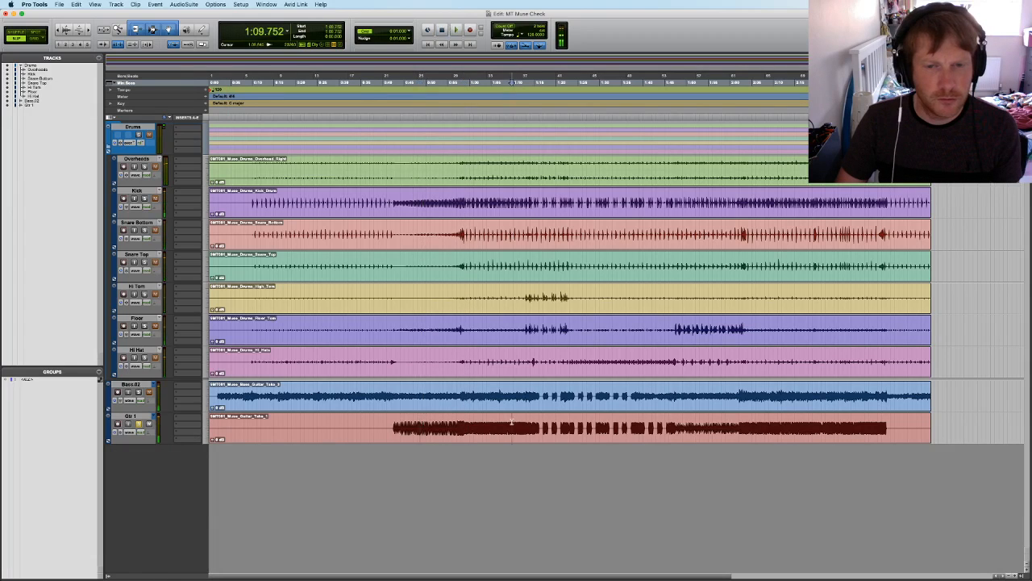
key("space")
left_click(776, 424)
key("space")
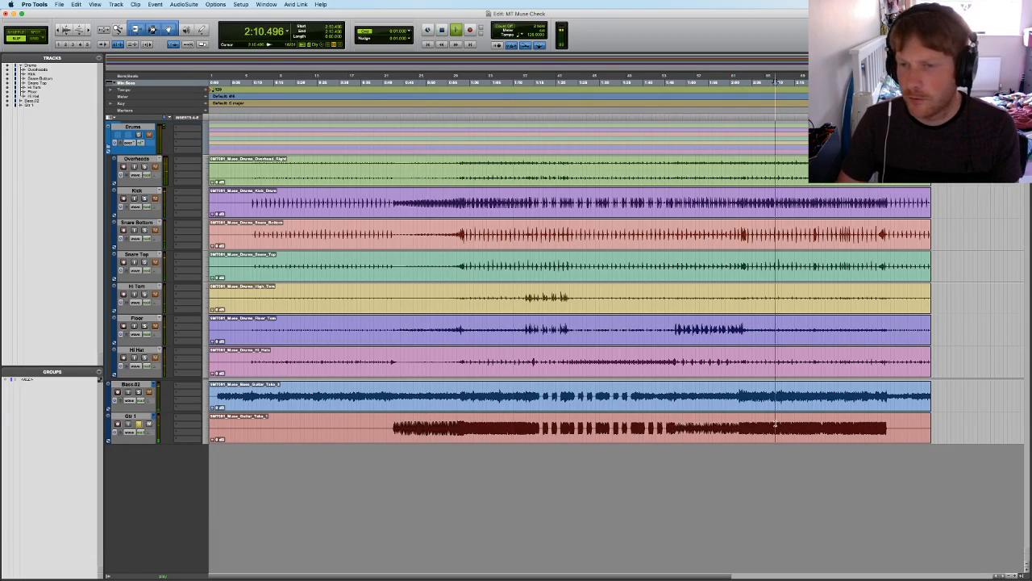
key("space")
left_click(806, 426)
left_click(473, 422)
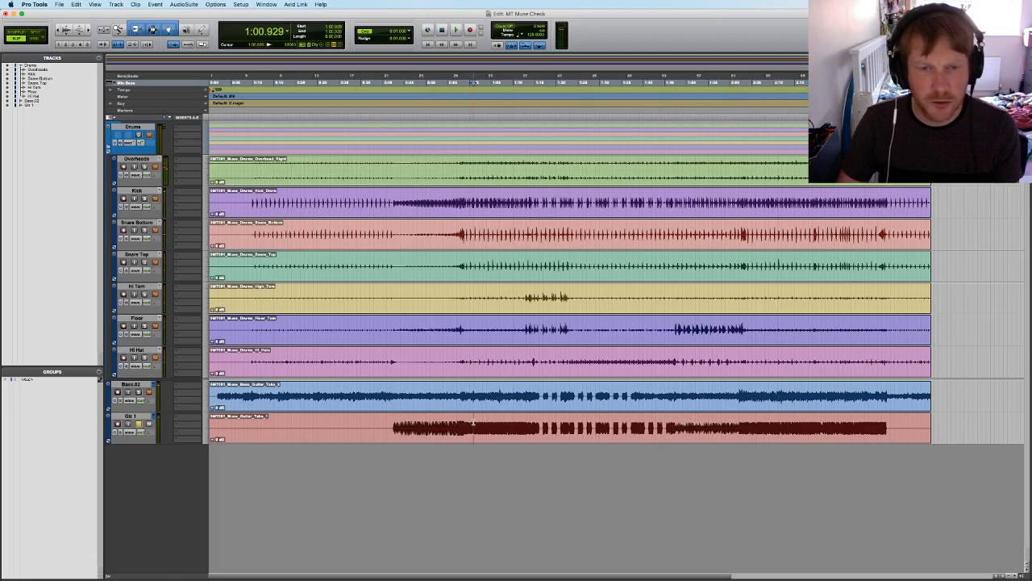
Switch the guitar track to playlist Gtr 1.01 and listen to Guitar Take 2 from about 1:00 and 0:53
left_click(155, 417)
left_click(164, 425)
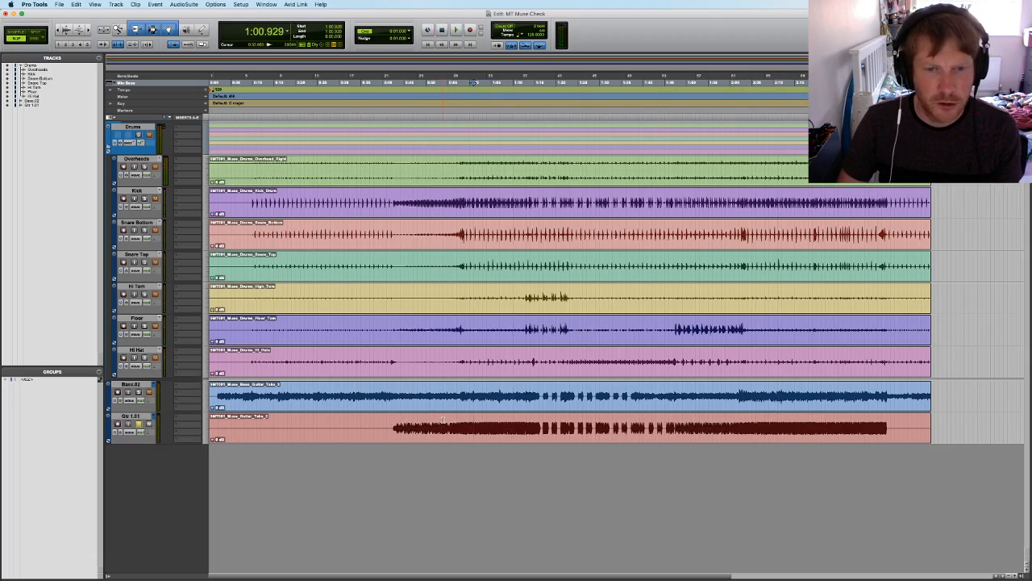
key("space")
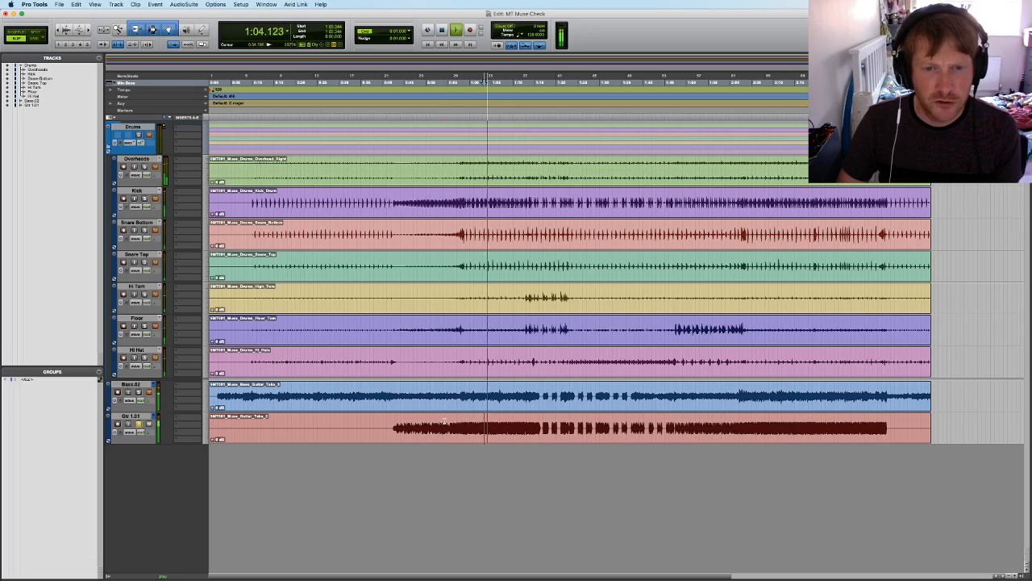
left_click(442, 421)
key("space")
key("space")
key("space")
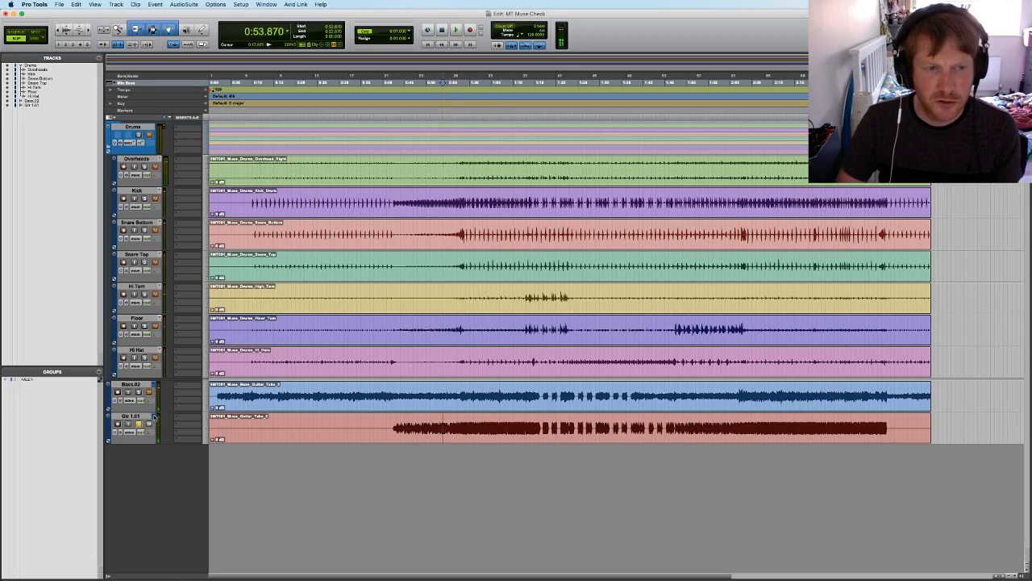
Compare playlist Gtr 1 from about 0:53 with playlist Gtr 1.01 from about 2:10 by playing each
left_click(155, 417)
left_click(166, 409)
key("space")
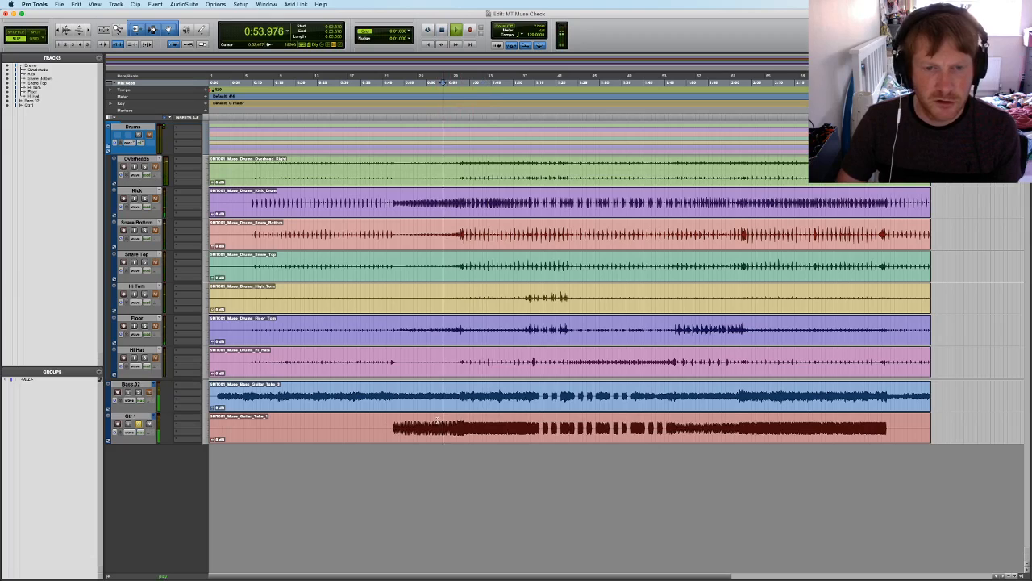
left_click(479, 423)
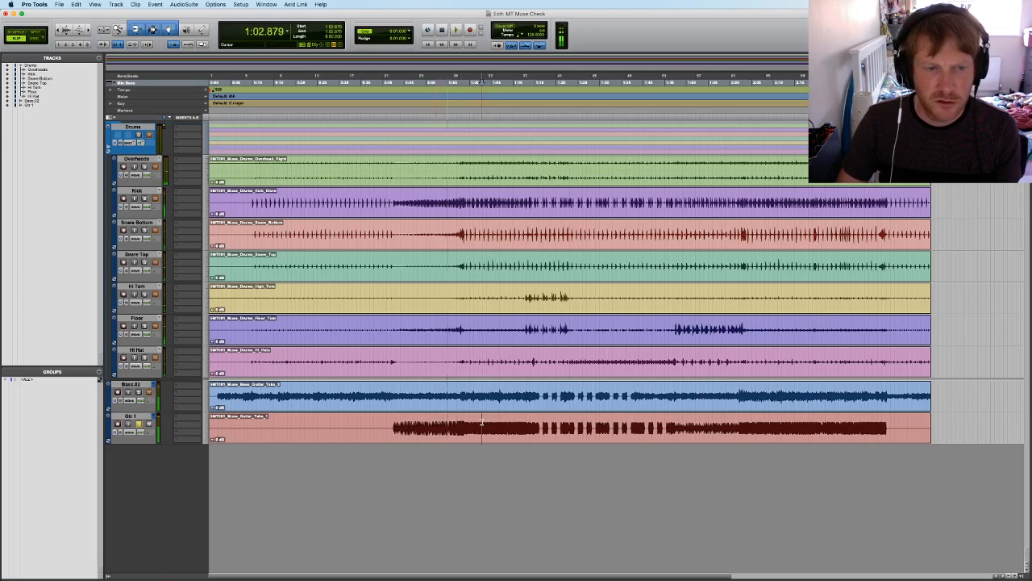
left_click(154, 417)
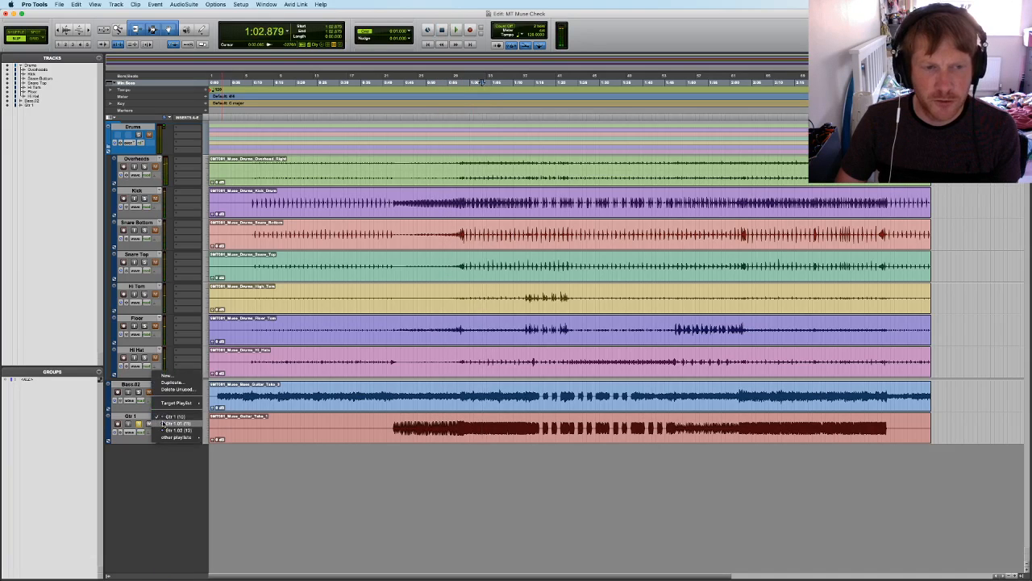
left_click(169, 416)
key("space")
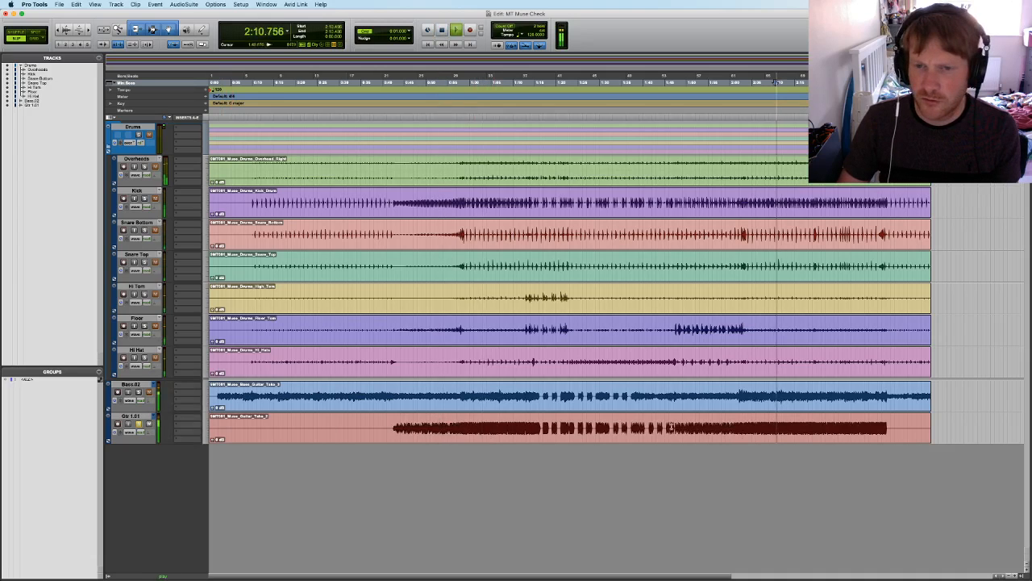
key("space")
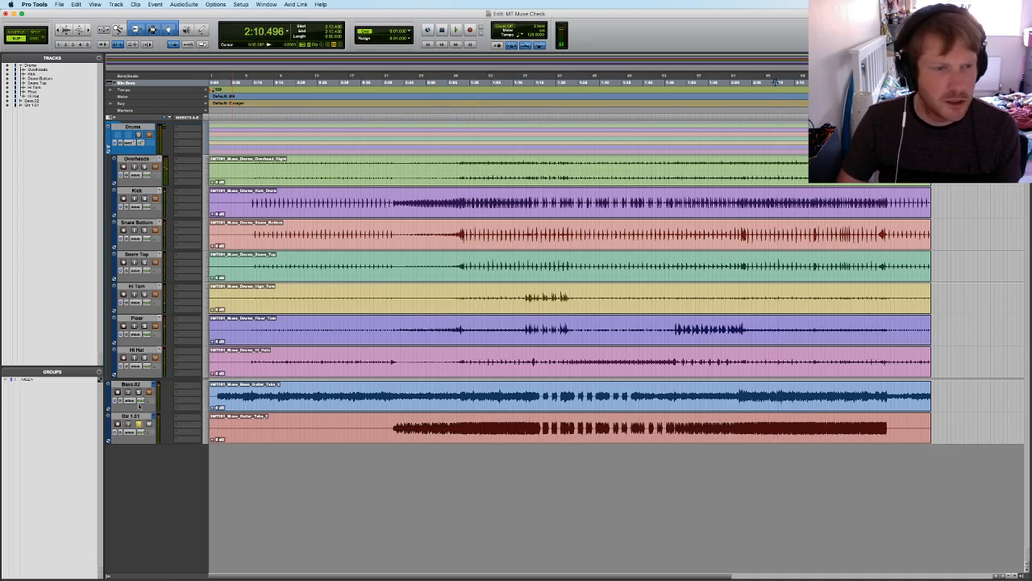
Switch the guitar track to playlist Gtr 1.02, audition Guitar Take 3 in different sections, and take the track out of solo
left_click(150, 419)
left_click(181, 420)
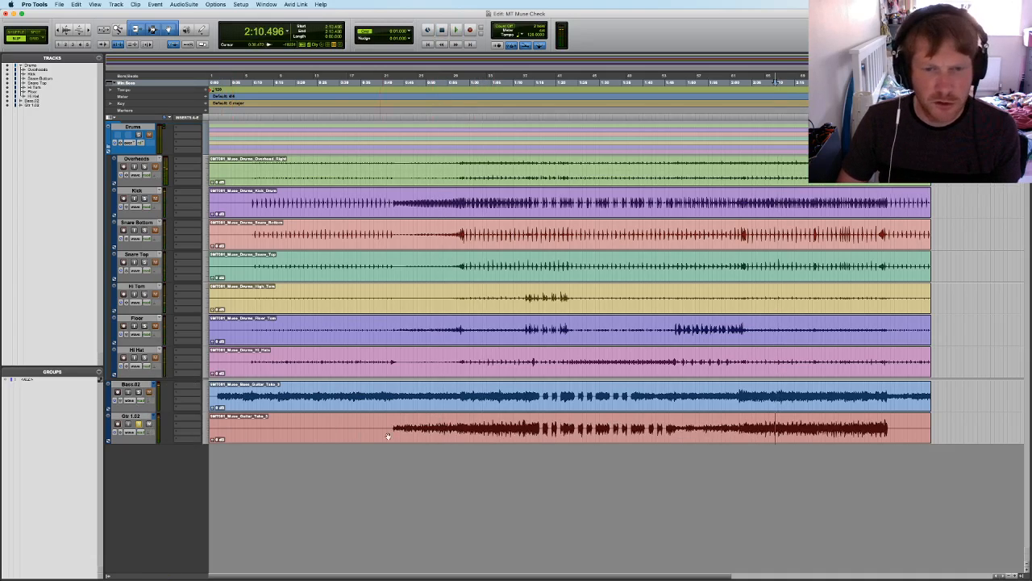
left_click(488, 419)
key("space")
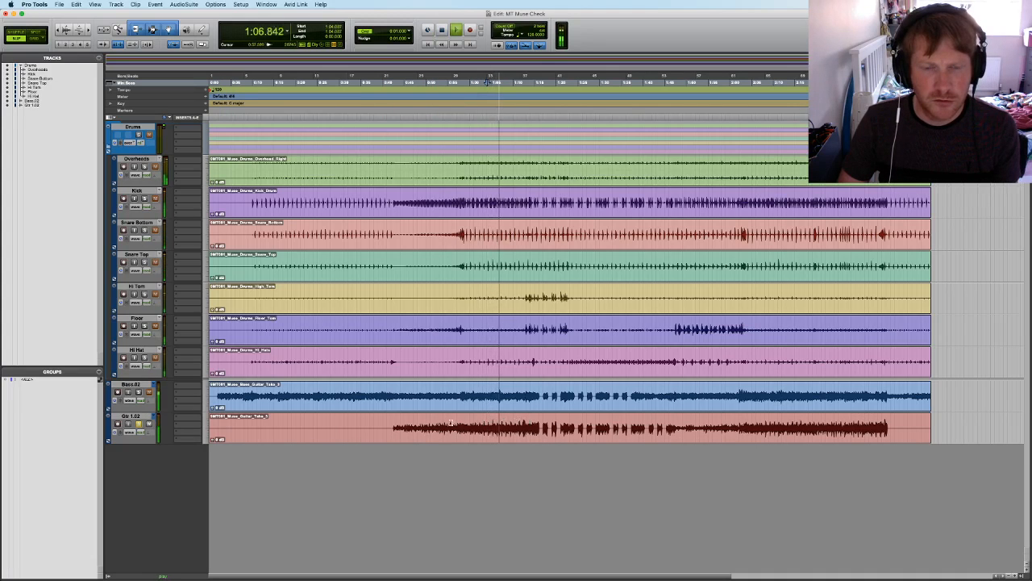
left_click(437, 421)
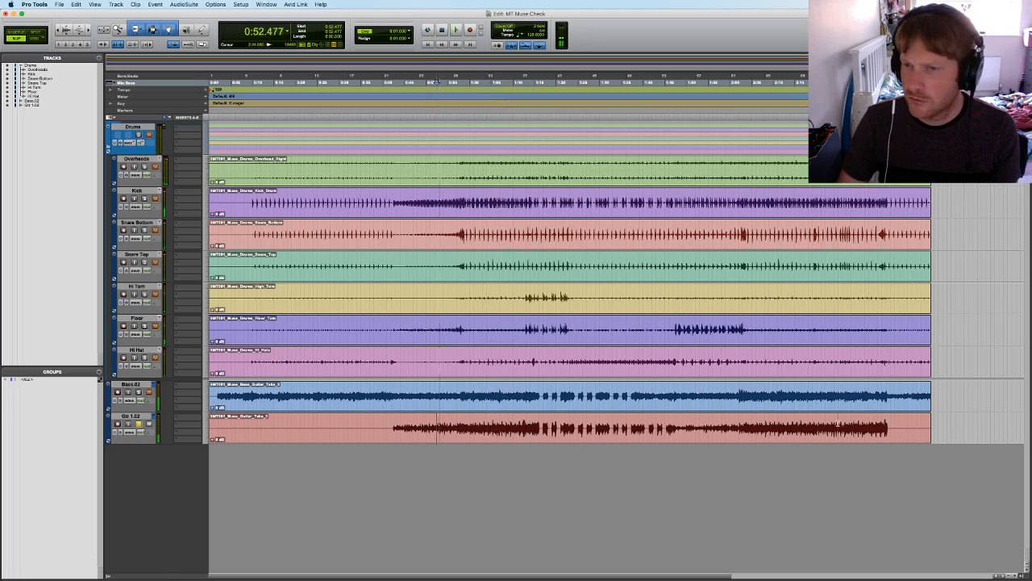
left_click(838, 423)
key("space")
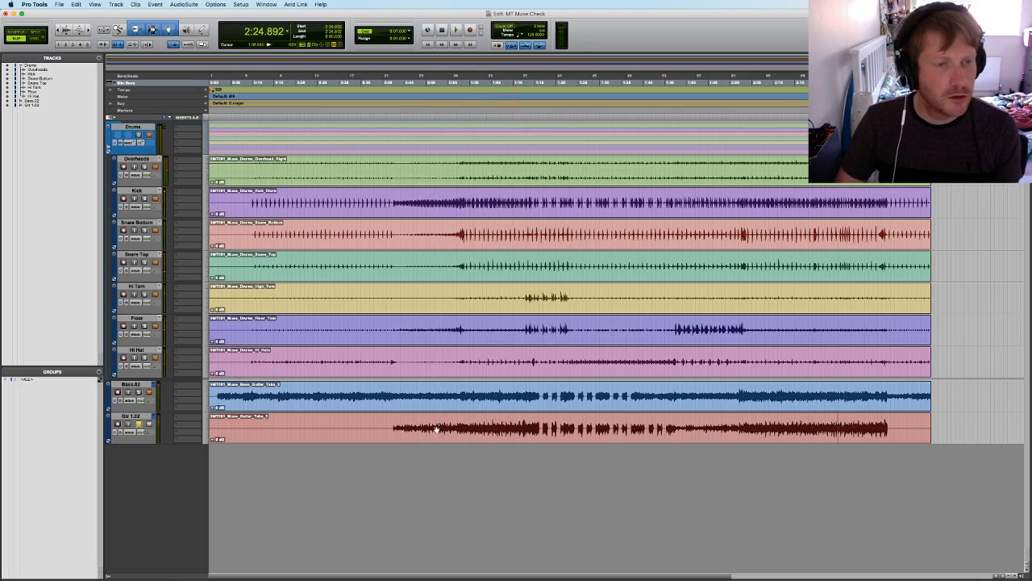
left_click(140, 424)
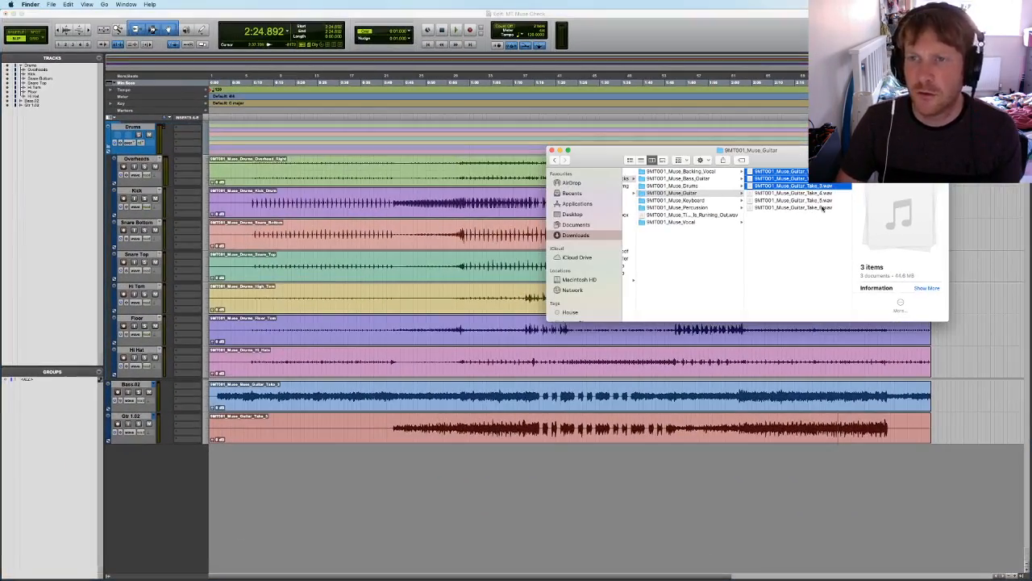
Import Muse Guitar Takes 4 to 6 from Finder onto new tracks below the first guitar track and move their clips to the session start
left_click_drag(823, 221, 331, 494)
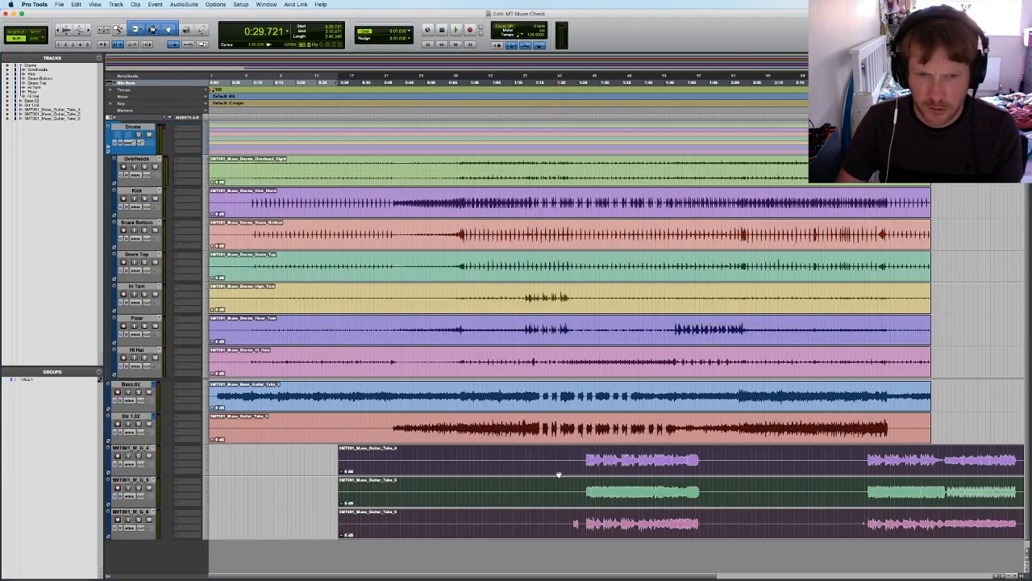
left_click_drag(562, 472, 424, 532)
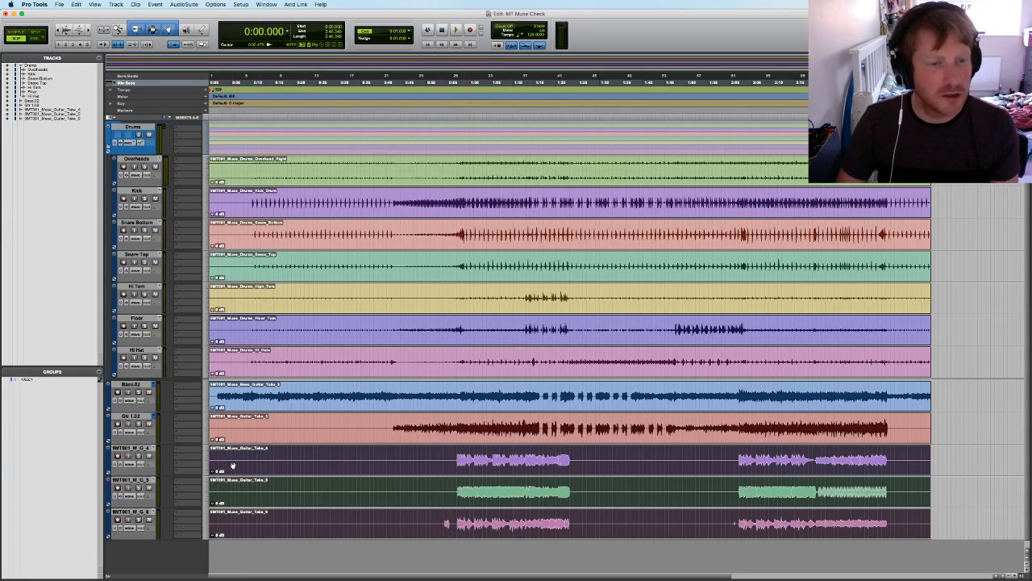
left_click(457, 456)
Solo the Guitar Take 6 track and play a selected range of its first section from about 1:02
left_click_drag(481, 520, 575, 523)
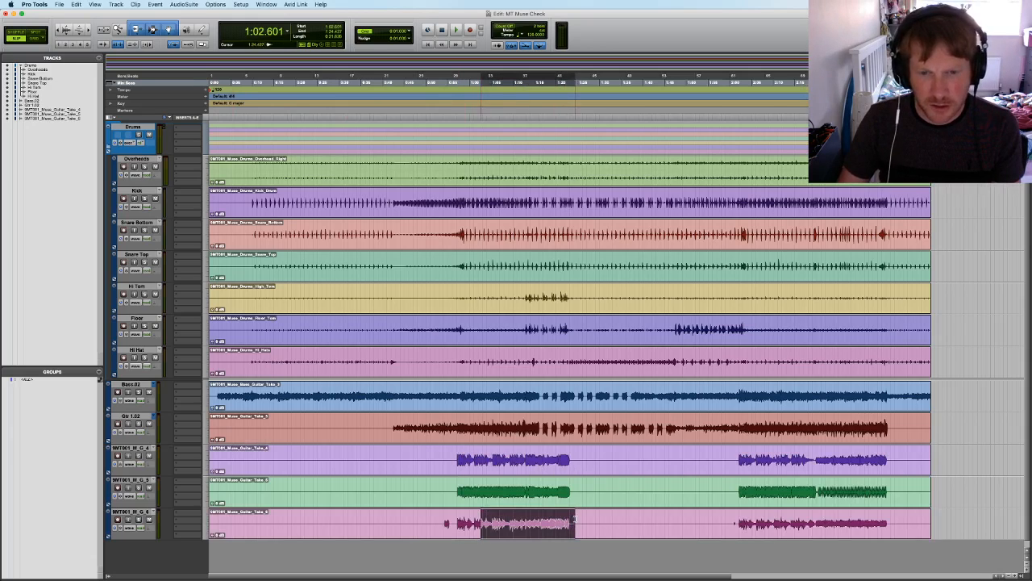
left_click(139, 519)
key("space")
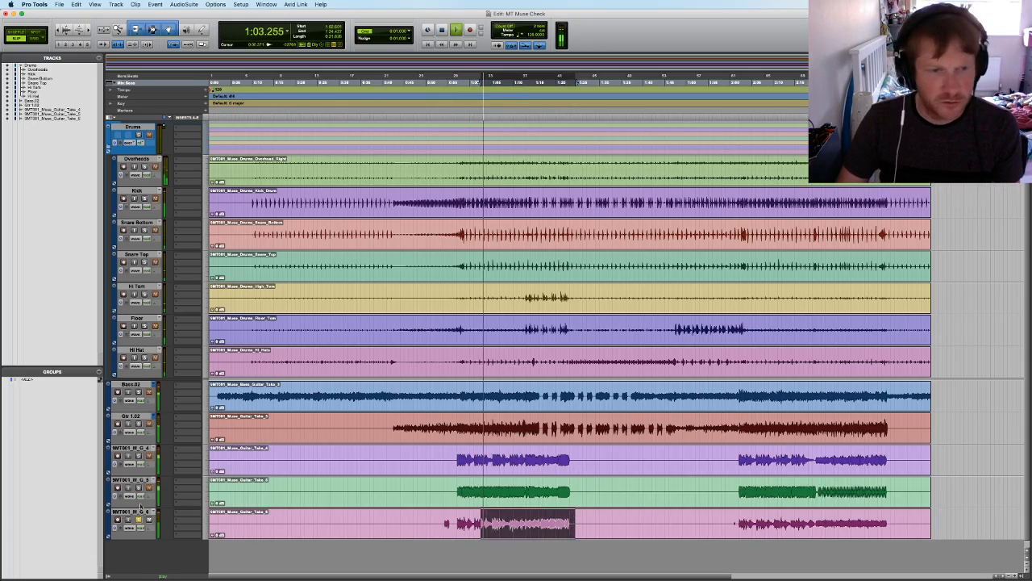
key("space")
Solo the Guitar Take 5 track instead, listen from about 1:02, and take it out of solo
left_click(139, 487)
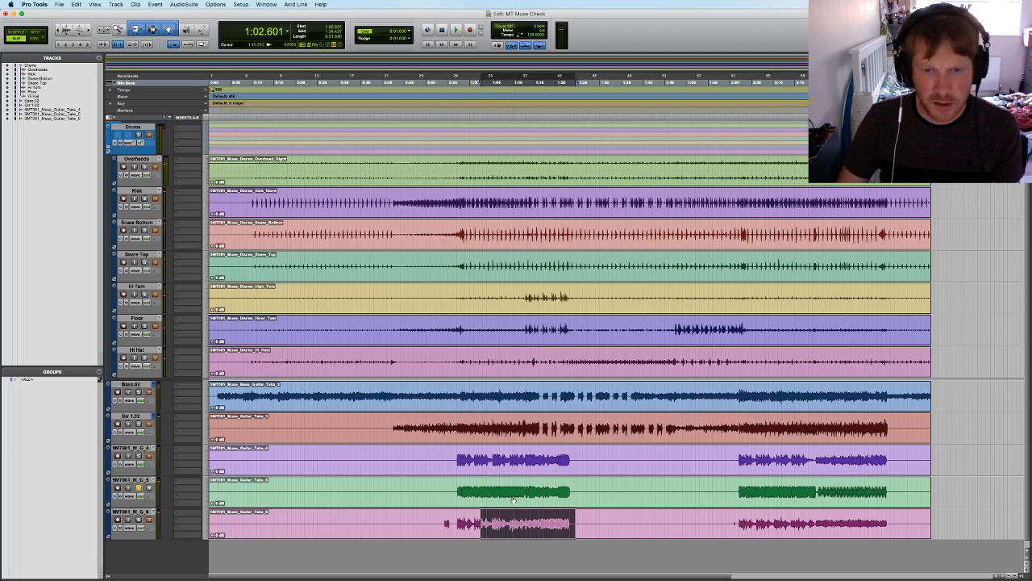
left_click(481, 485)
key("space")
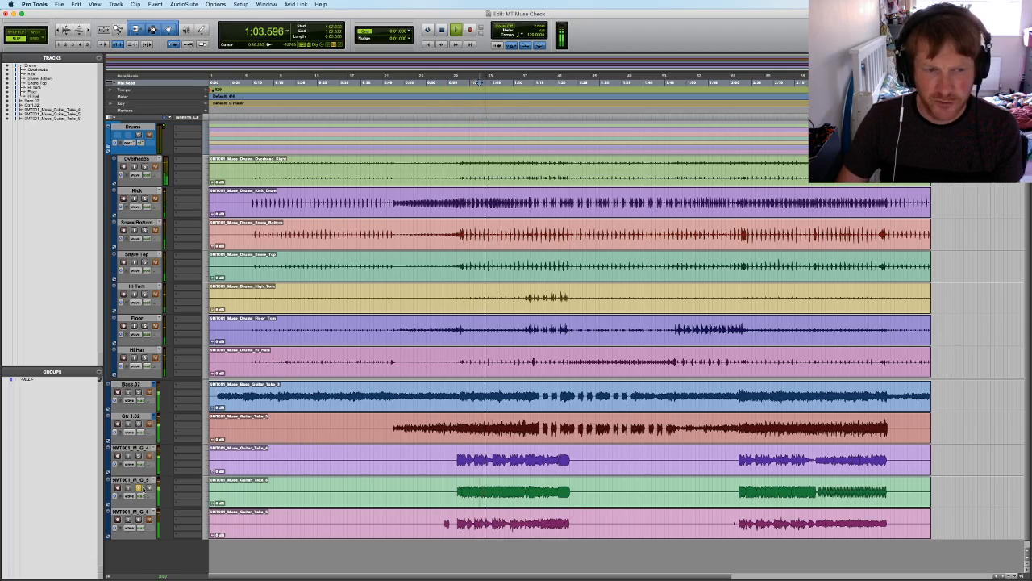
left_click(138, 488)
key("space")
Listen to Guitar Takes 4 and 5 in solo from about 1:14, and play the unsoloed mix from about 0:57
left_click(139, 456)
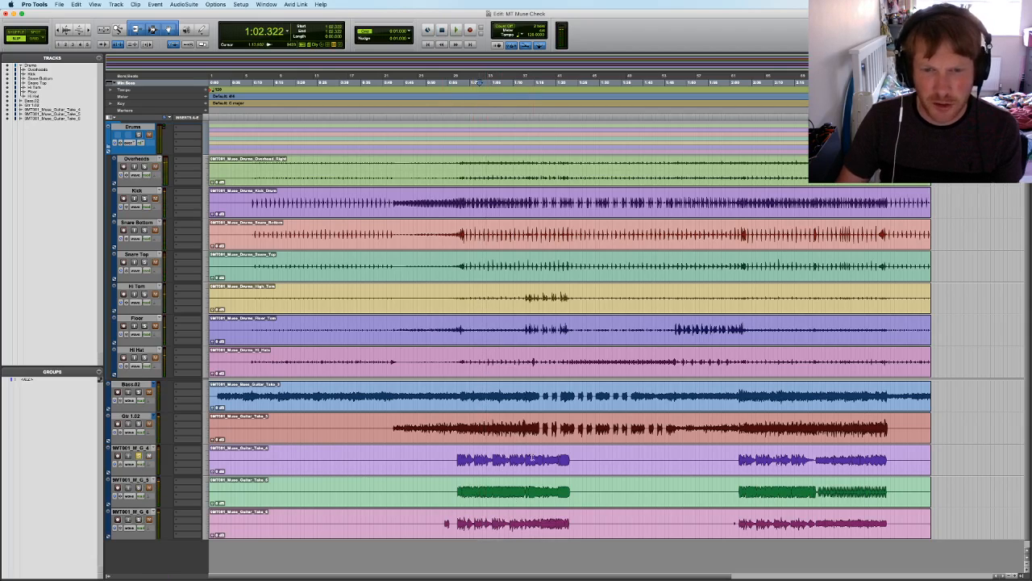
left_click(534, 457)
key("space")
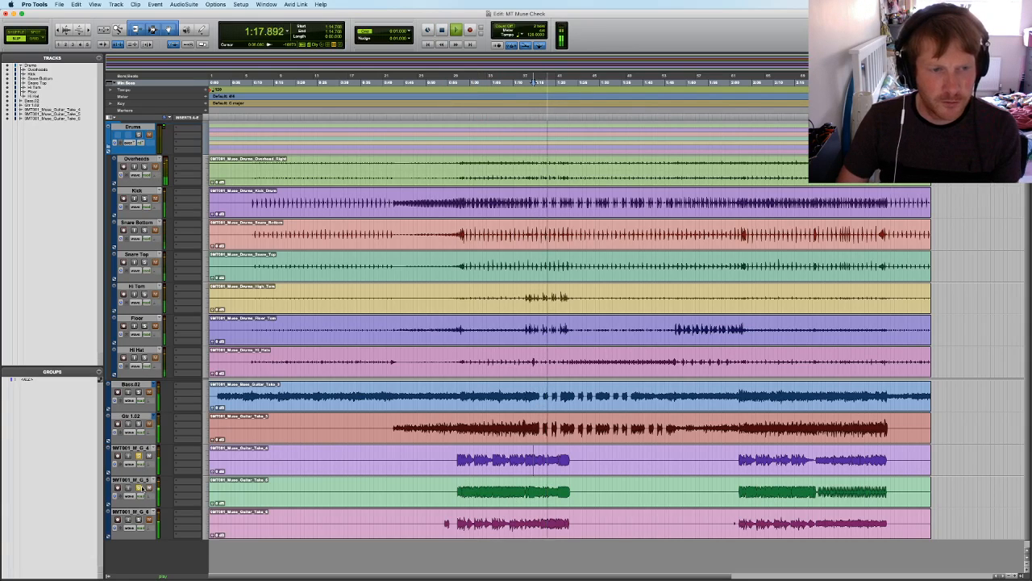
key("space")
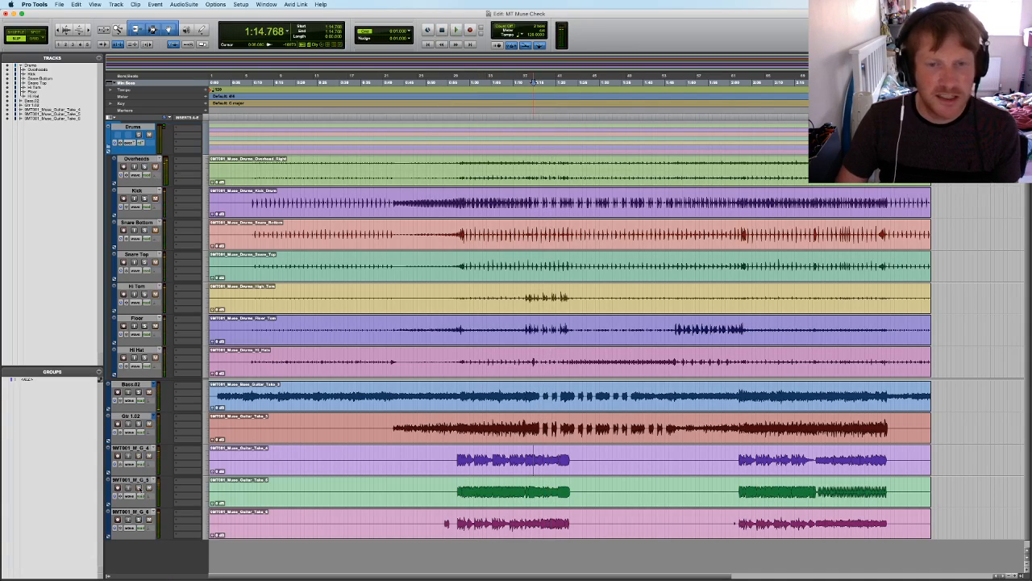
left_click(458, 457)
key("space")
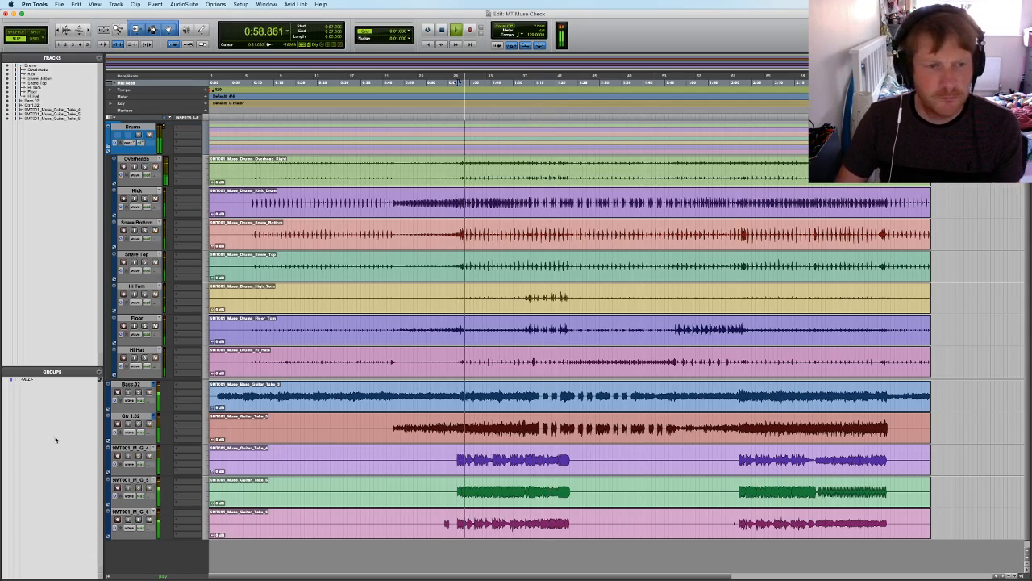
Listen to Guitar Takes 4 and 5 in solo from about 0:59 and stop playback
left_click(139, 455)
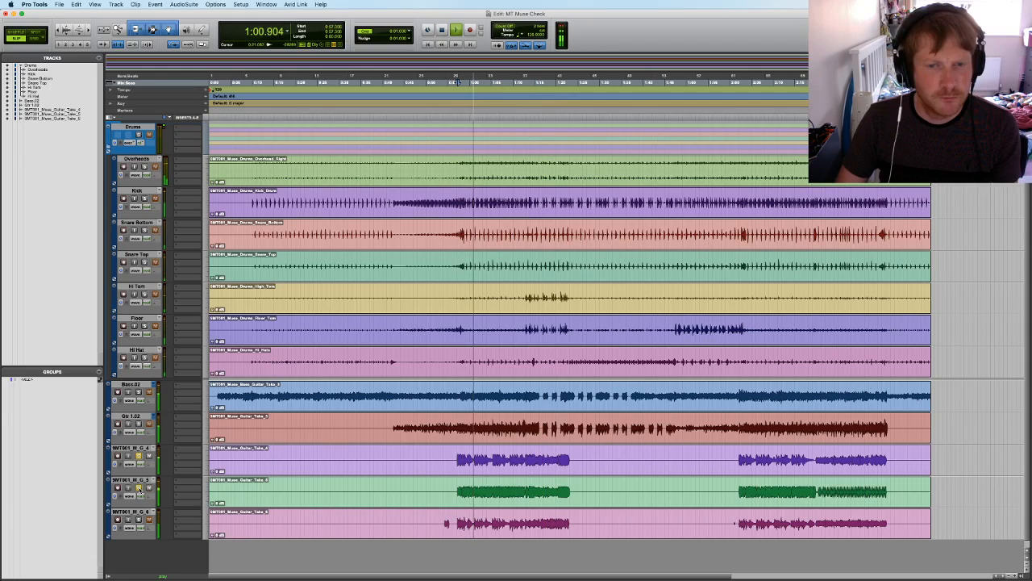
key("space")
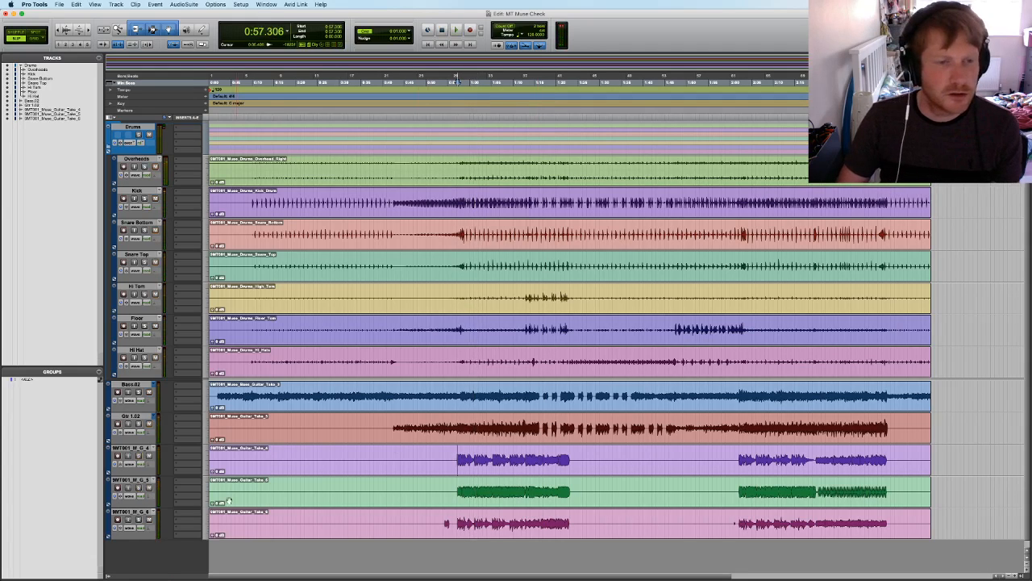
Rename the Guitar Take 4 track as Lead
double_click(129, 447)
type("Lead")
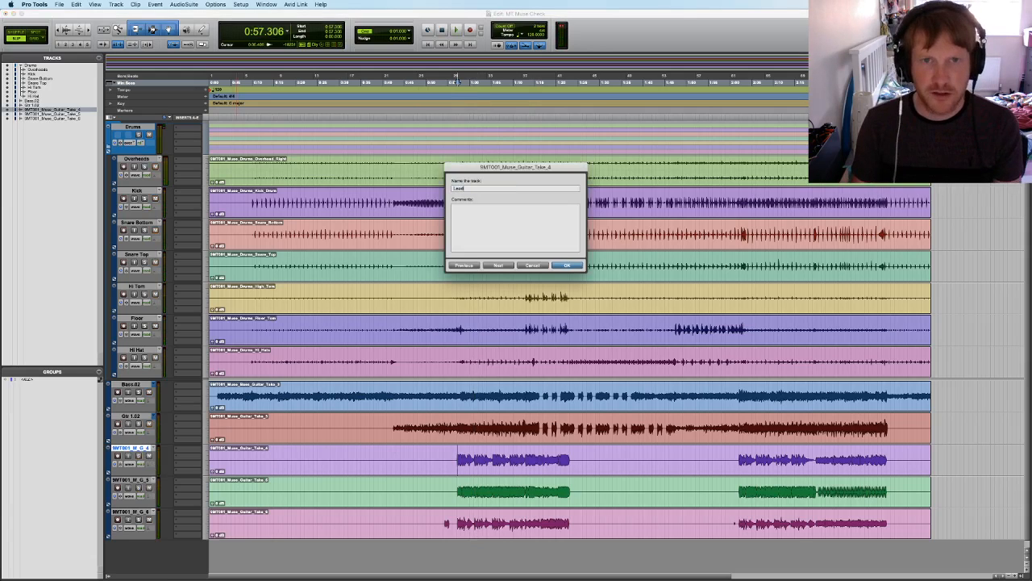
key("Return")
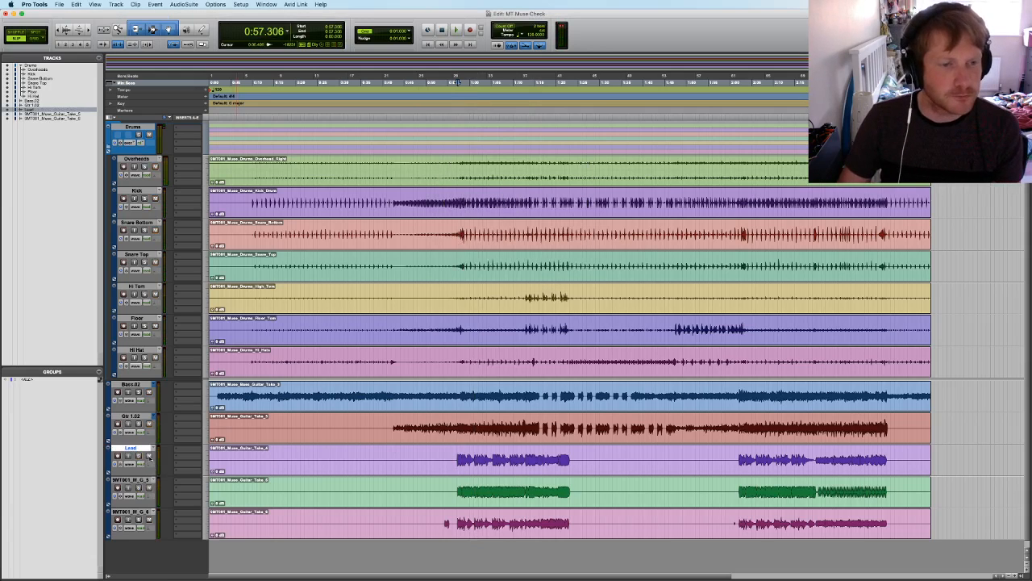
Create a new playlist Lead.01 on the Lead track and move the Guitar Take 5 clip onto it
left_click(154, 449)
left_click(173, 410)
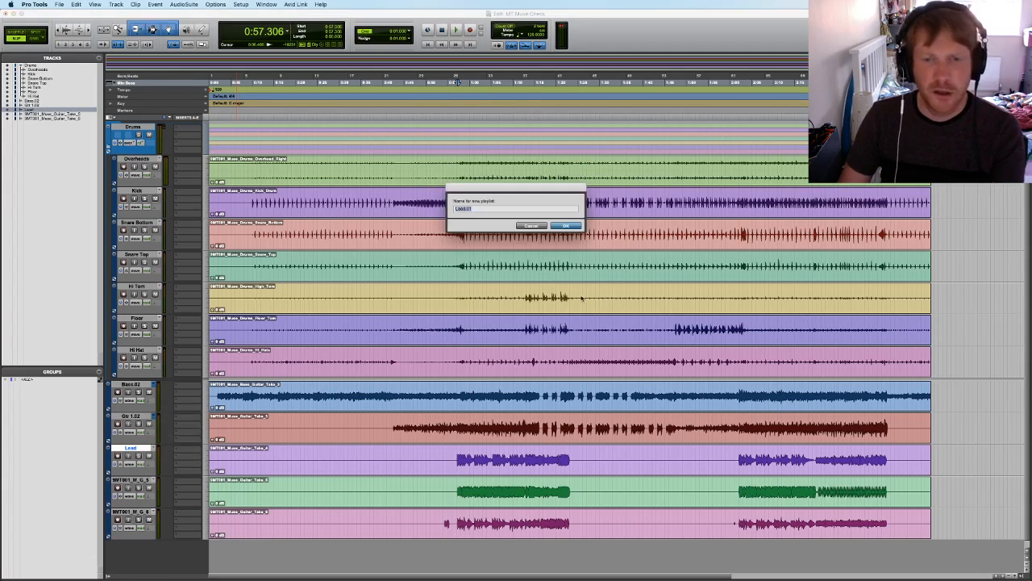
key("Return")
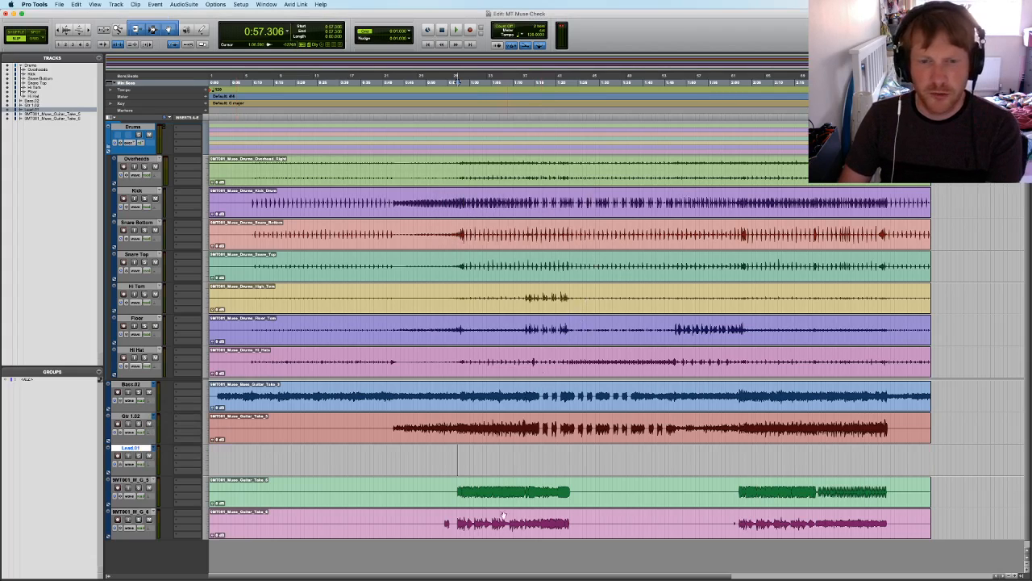
left_click_drag(490, 499, 491, 468)
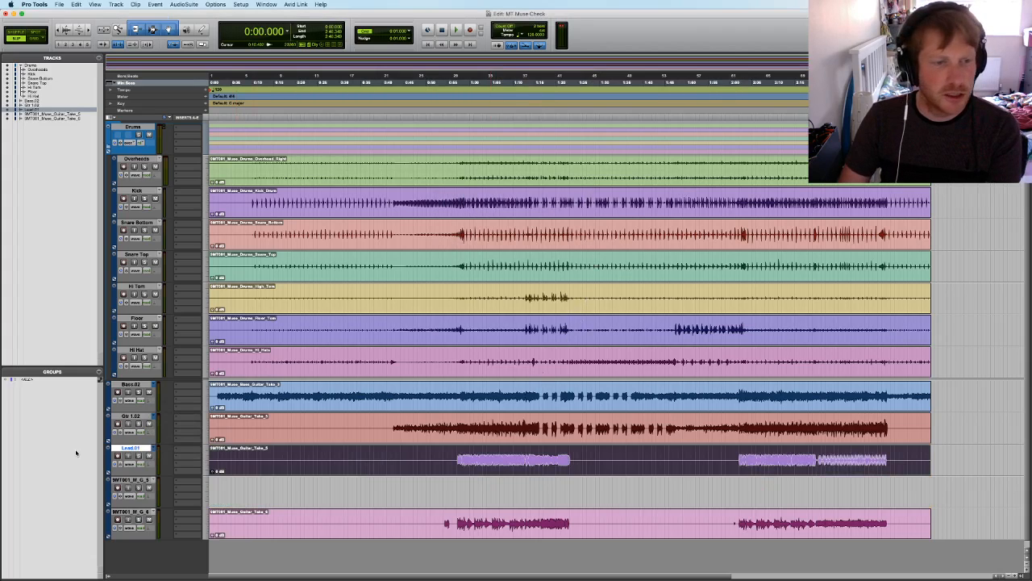
Add another playlist, Lead.02, to the Lead track and move the Guitar Take 6 clip onto it
left_click(154, 454)
left_click(174, 401)
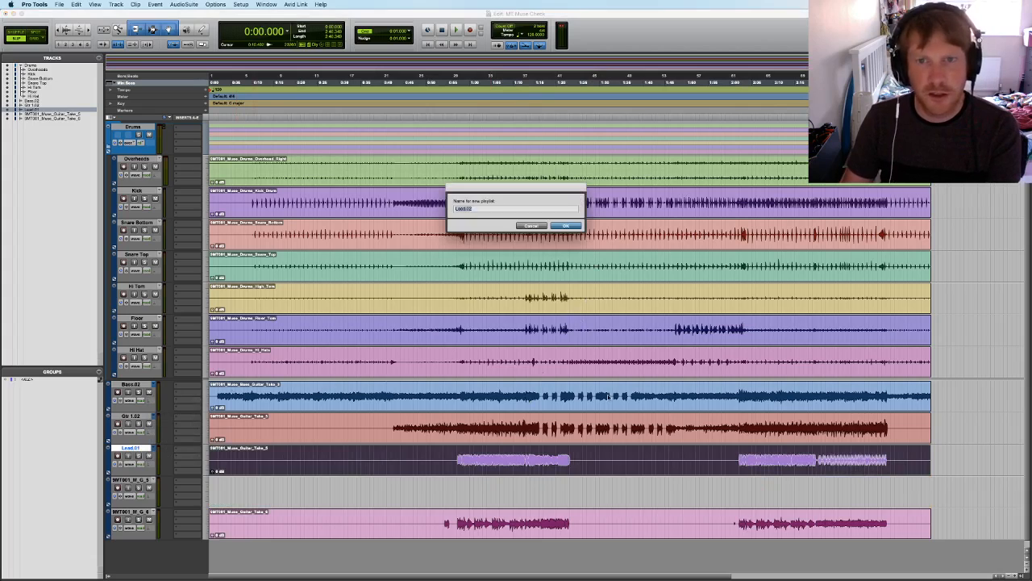
key("Return")
left_click_drag(538, 529, 539, 463)
Delete the two emptied tracks for Guitar Takes 5 and 6 below the Lead track
left_click(133, 480)
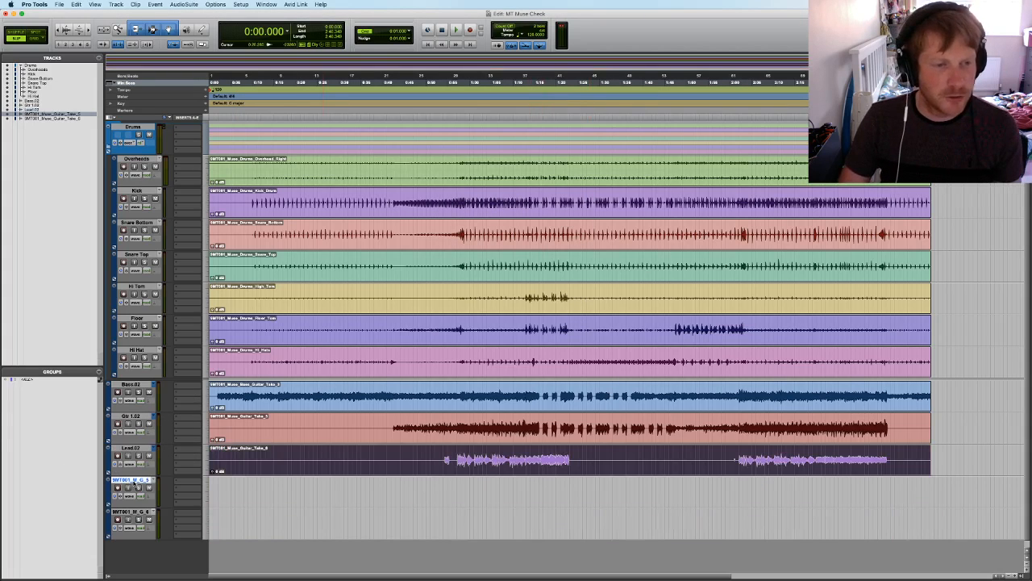
left_click(132, 512, "shift")
right_click(143, 511)
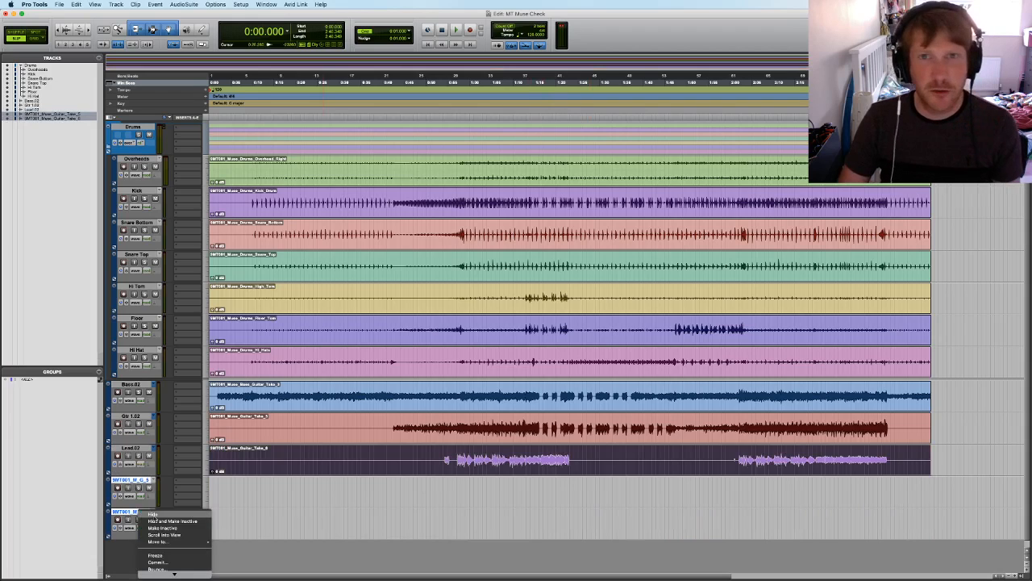
mouse_move(179, 573)
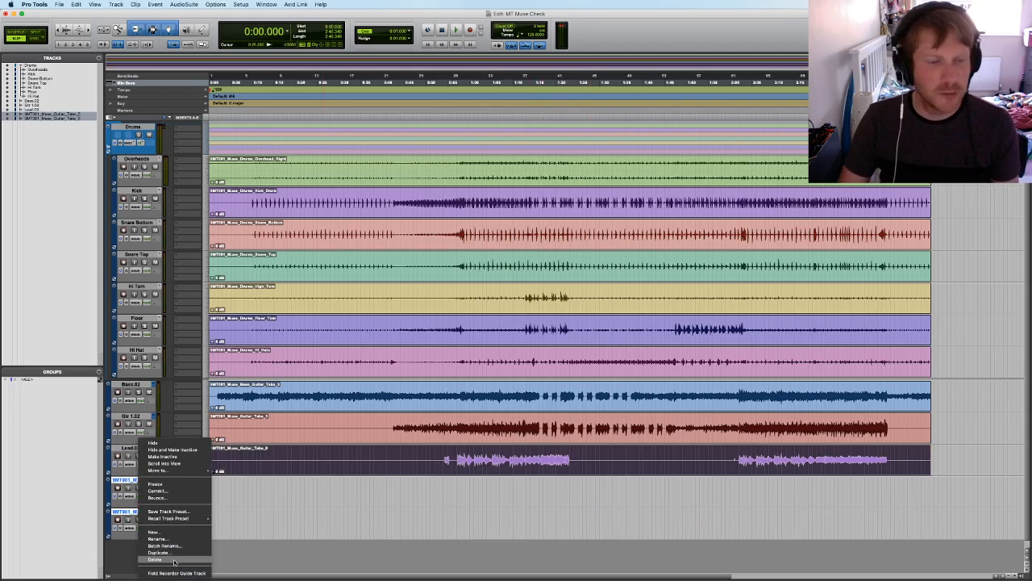
left_click(156, 559)
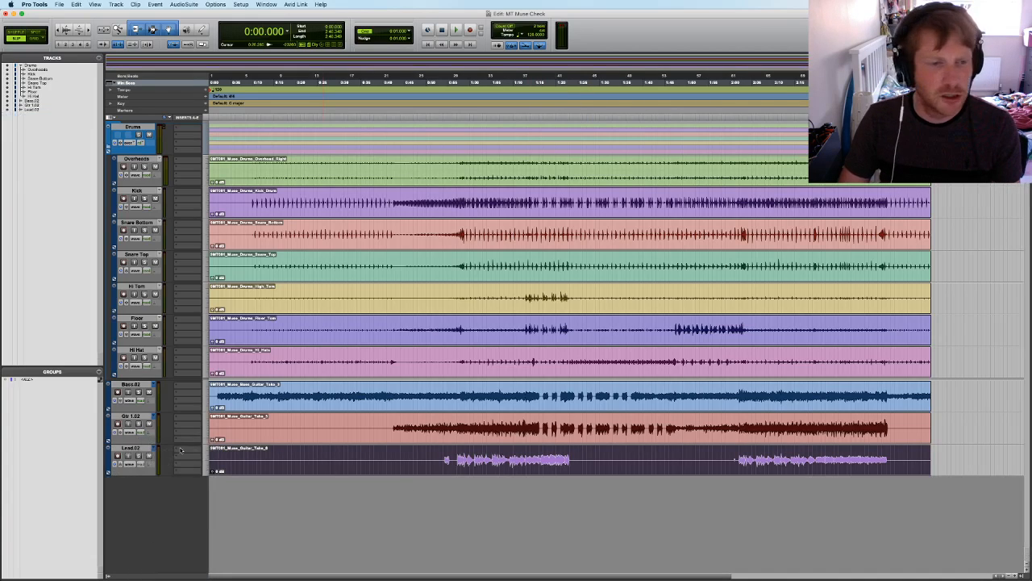
Switch the Lead track back to its original Lead playlist and the first guitar track back to the Gtr 1 playlist
left_click(154, 448)
left_click(175, 436)
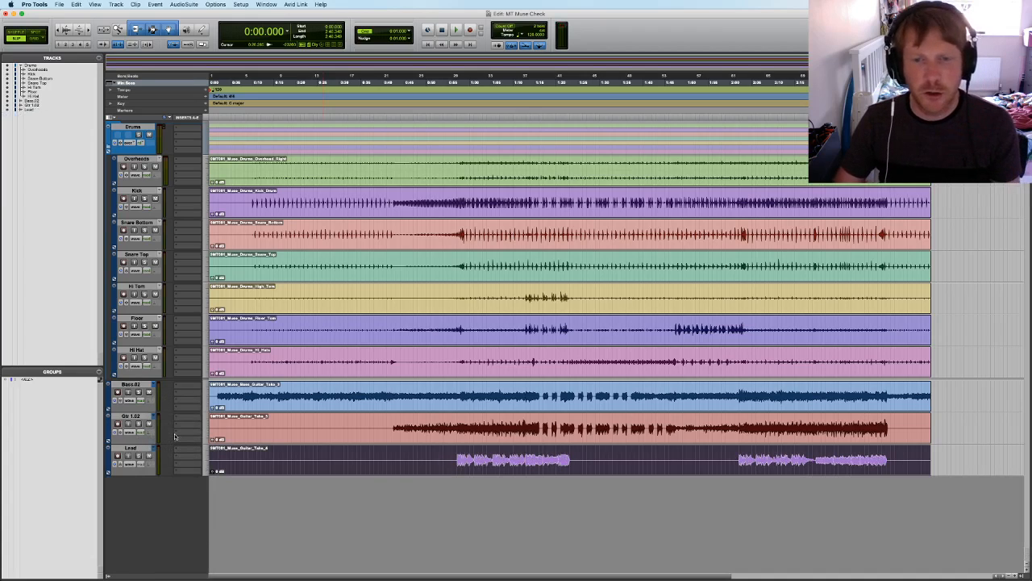
left_click(147, 418)
left_click(154, 417)
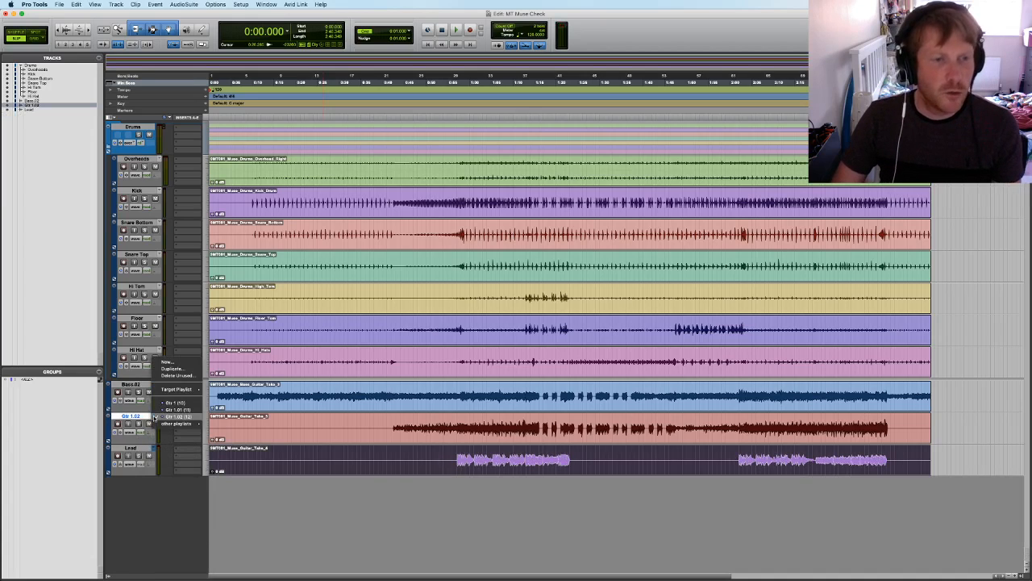
left_click(183, 402)
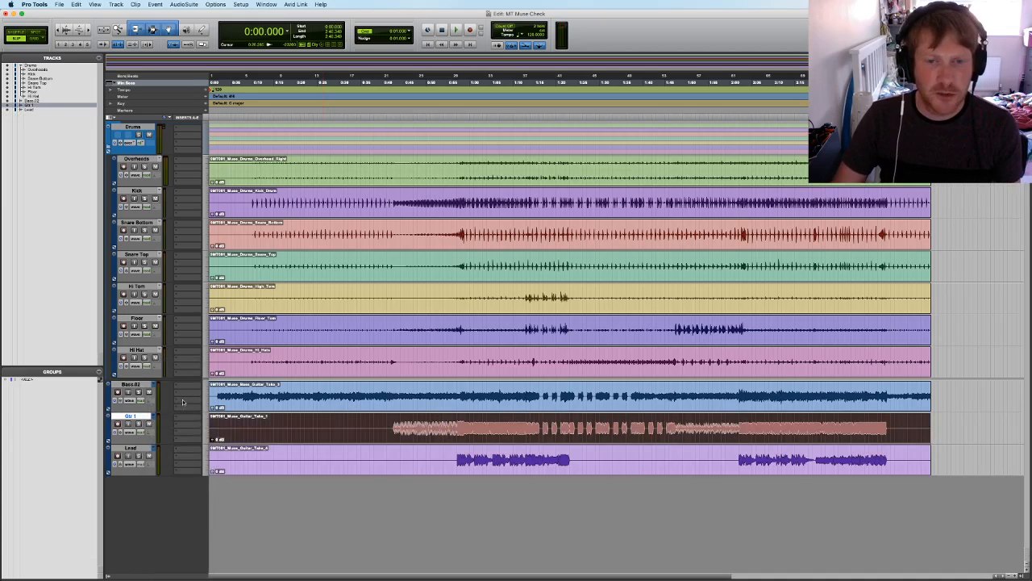
Duplicate the Gtr 1 track without its active playlist and name the copy Gtr 2
right_click(139, 421)
left_click(167, 532)
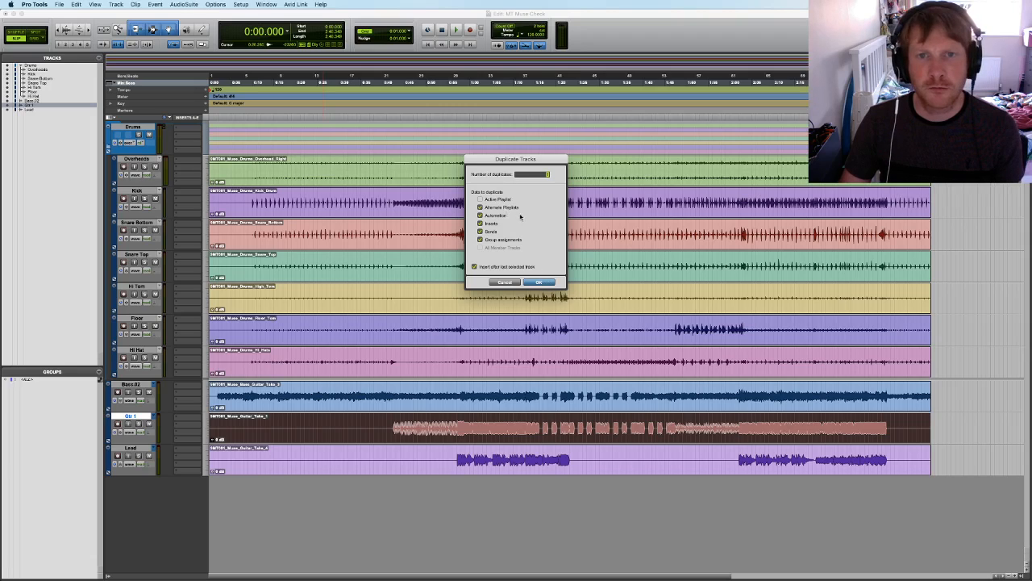
left_click(539, 282)
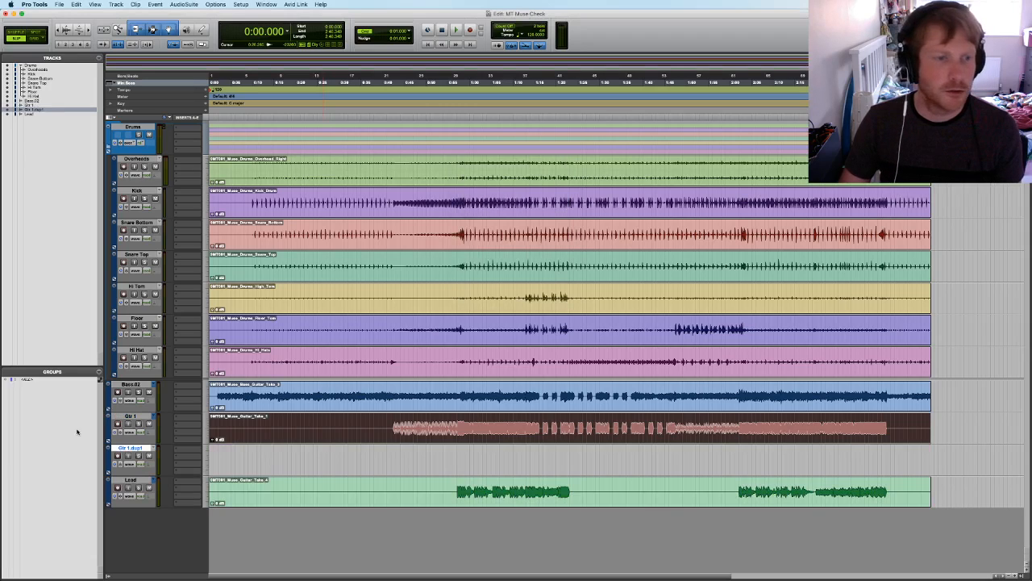
double_click(138, 447)
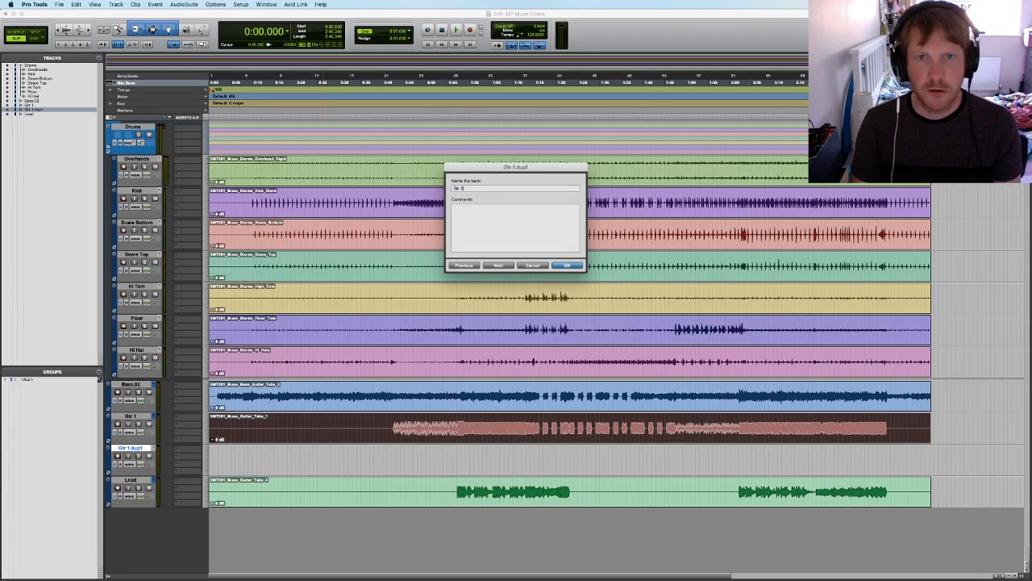
type("Gtr 2")
key("Return")
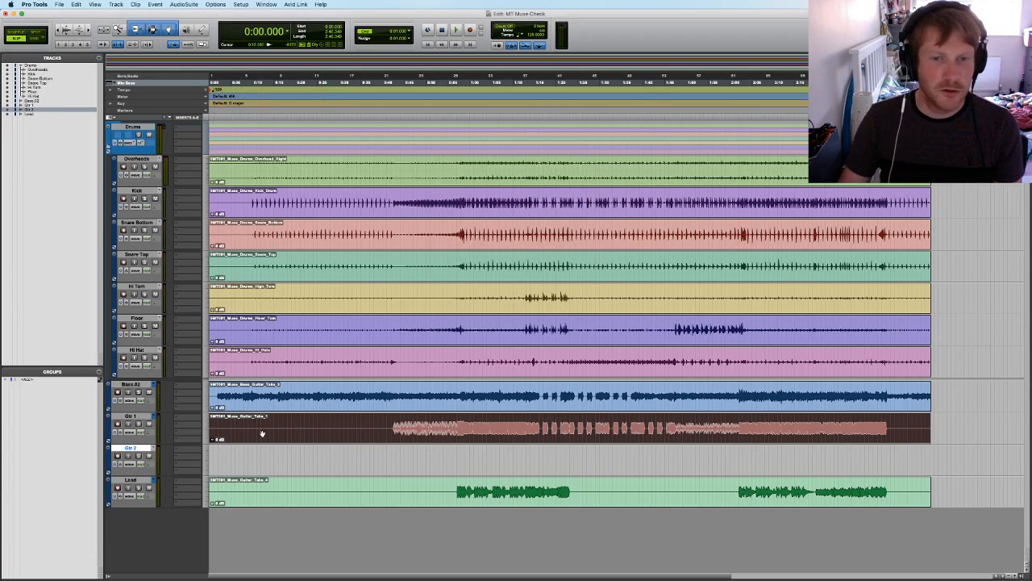
Move the Guitar Take 1 clip down onto Gtr 2 and switch the first guitar track to the Gtr 1.01 playlist
left_click_drag(262, 434, 262, 460)
left_click(156, 418)
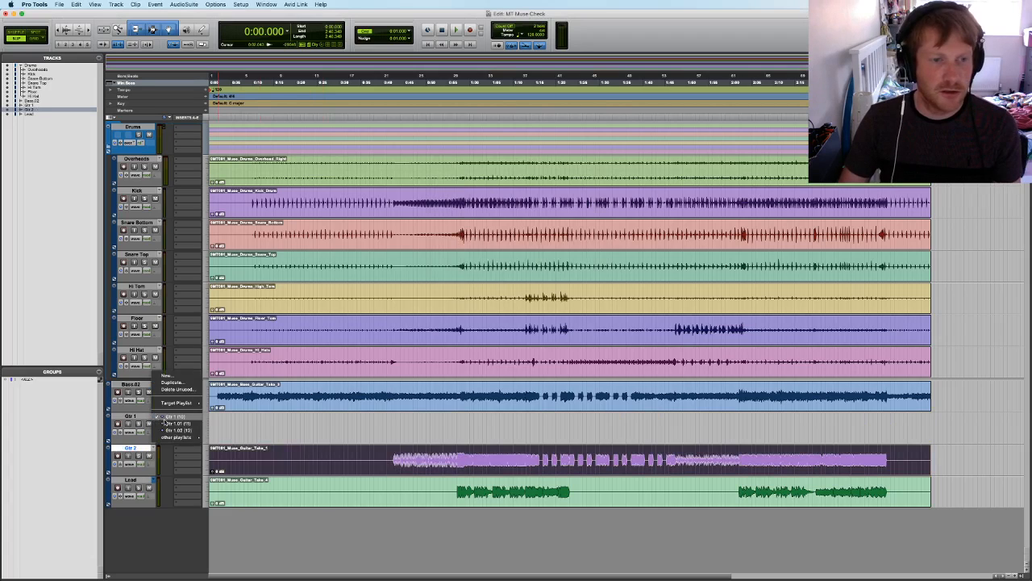
left_click(169, 425)
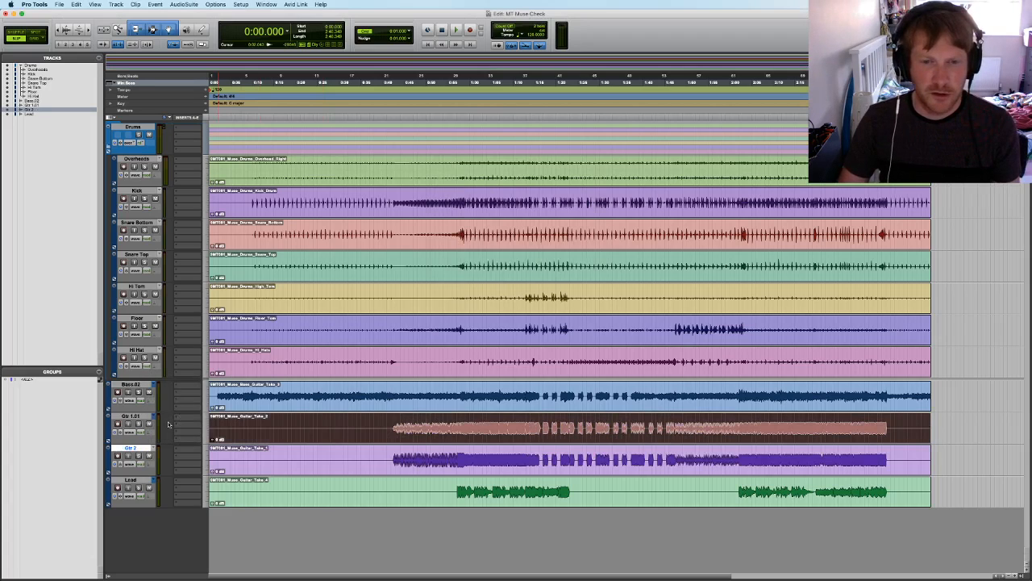
Pan the Gtr 1.01 and Gtr 2 tracks to opposite sides at 100 and play the mix from about 1:31
left_click(507, 426)
left_click(408, 426)
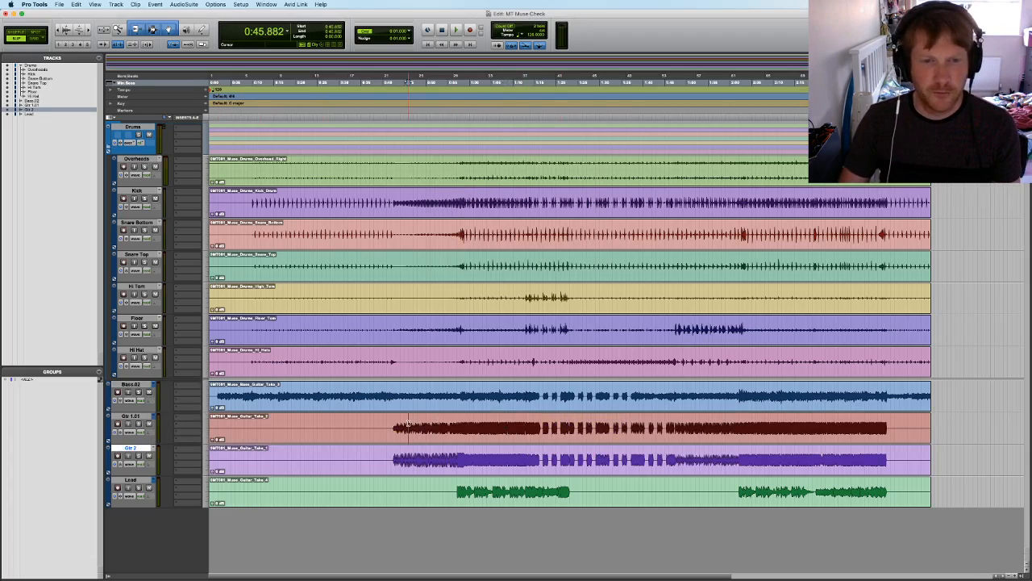
key("super+equal")
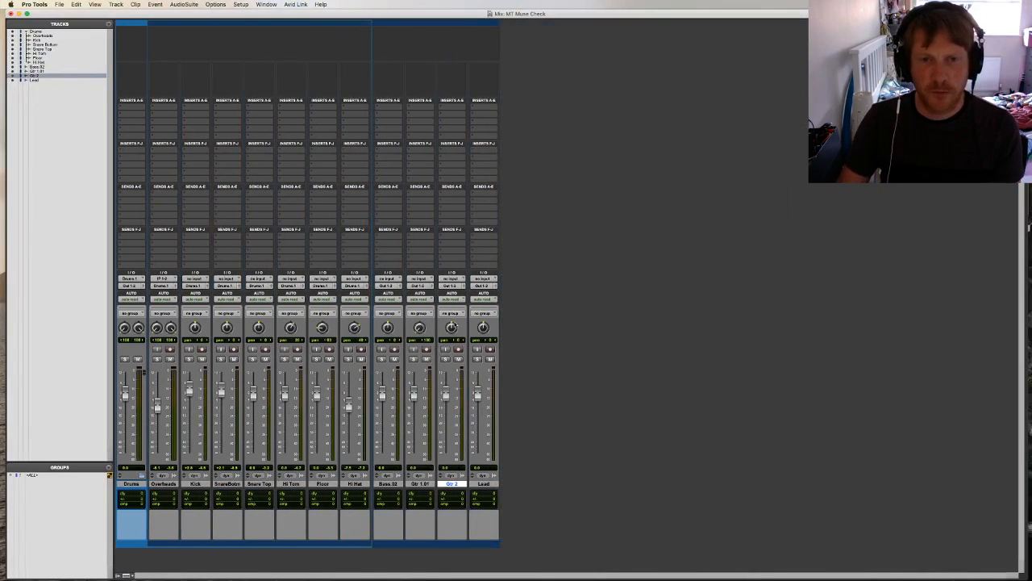
key("super+equal")
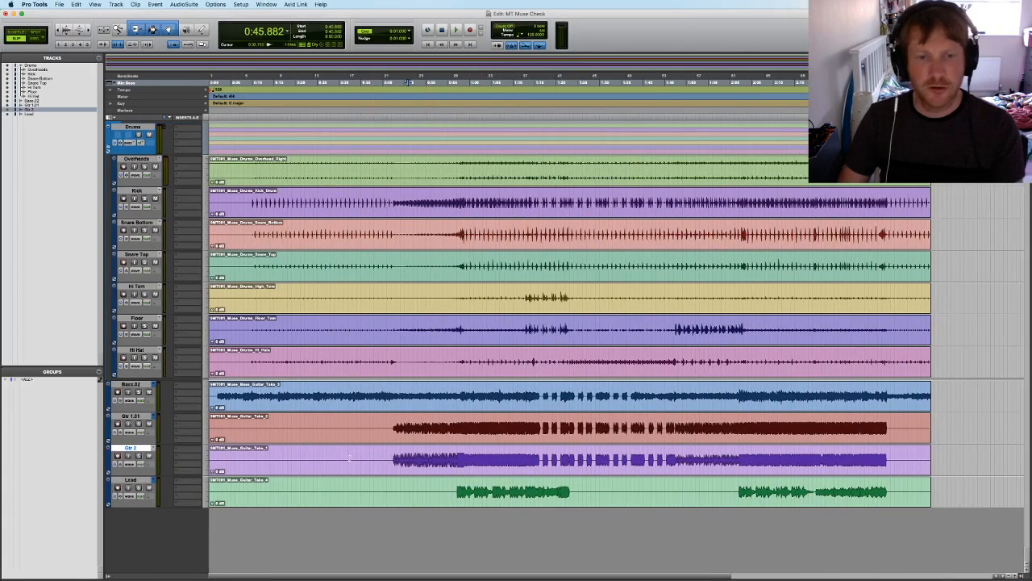
left_click(602, 417)
key("space")
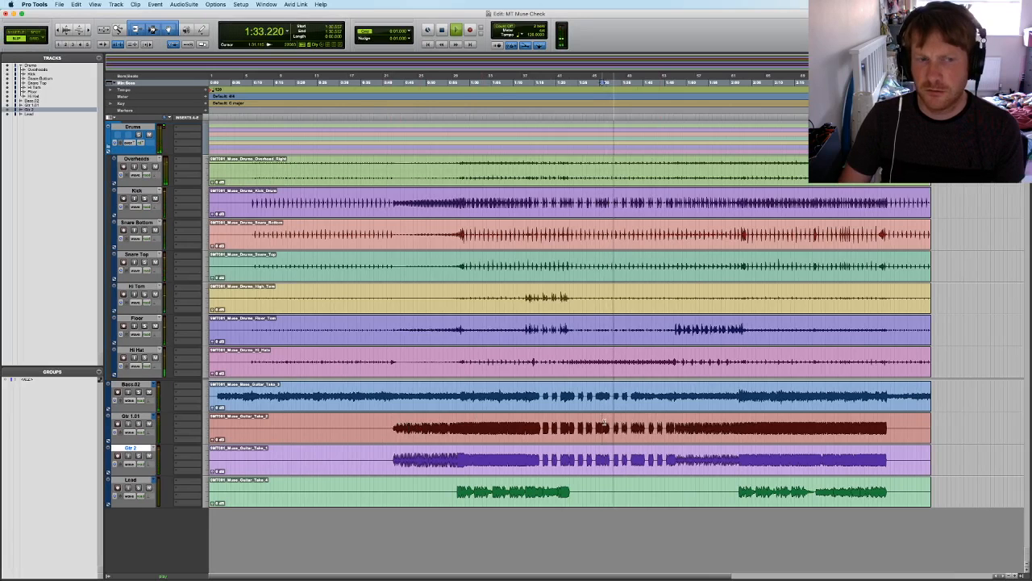
key("space")
Pan the Lead track off centre in the mixer and play the mix from about 0:57
left_click(458, 484)
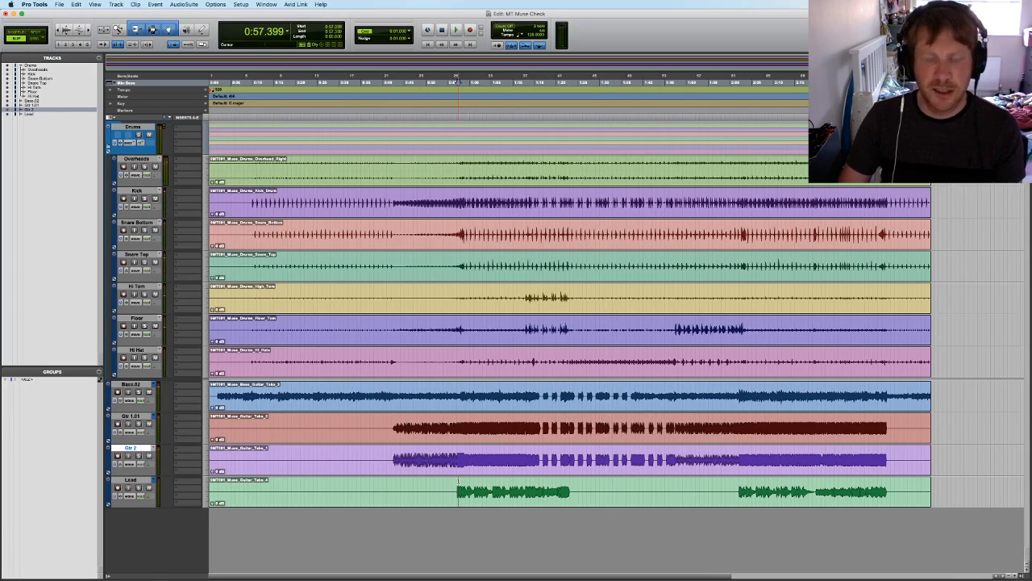
key("ctrl+Right")
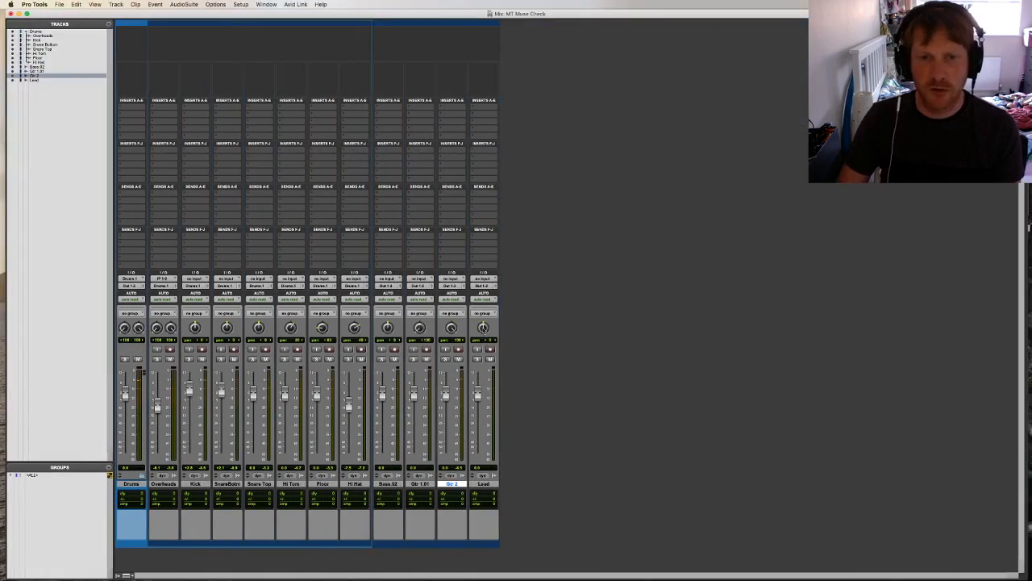
key("space")
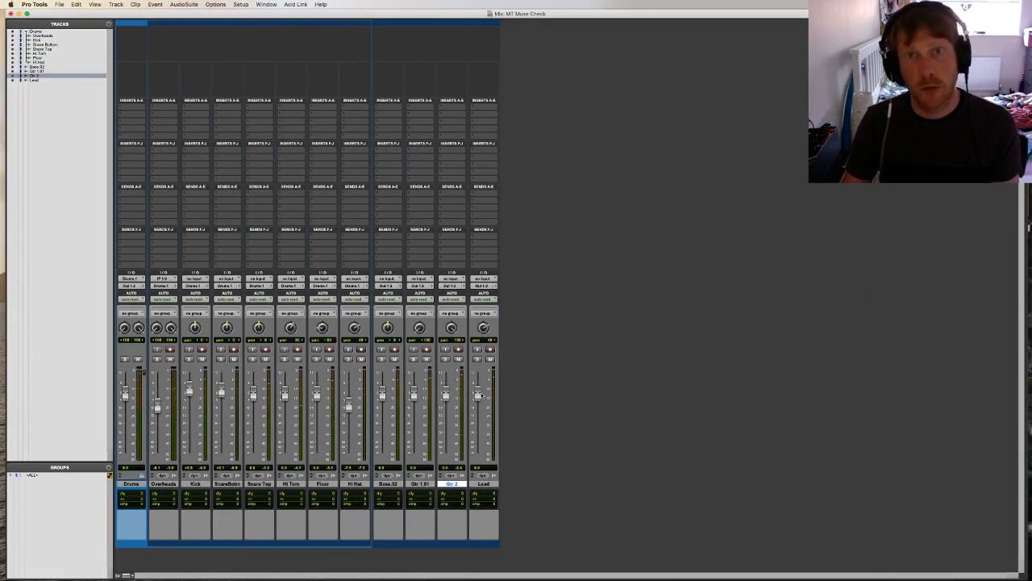
key("space")
key("ctrl+Left")
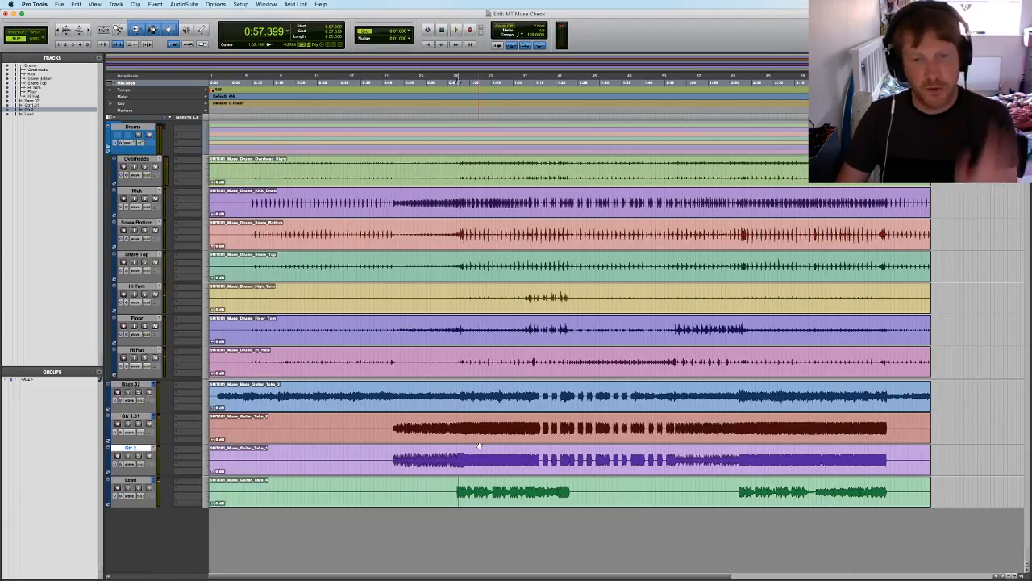
Switch to Finder, check the files in the Muse Percussion folder and open the 9MT001_Muse_Keyboard folder
key("ctrl+Left")
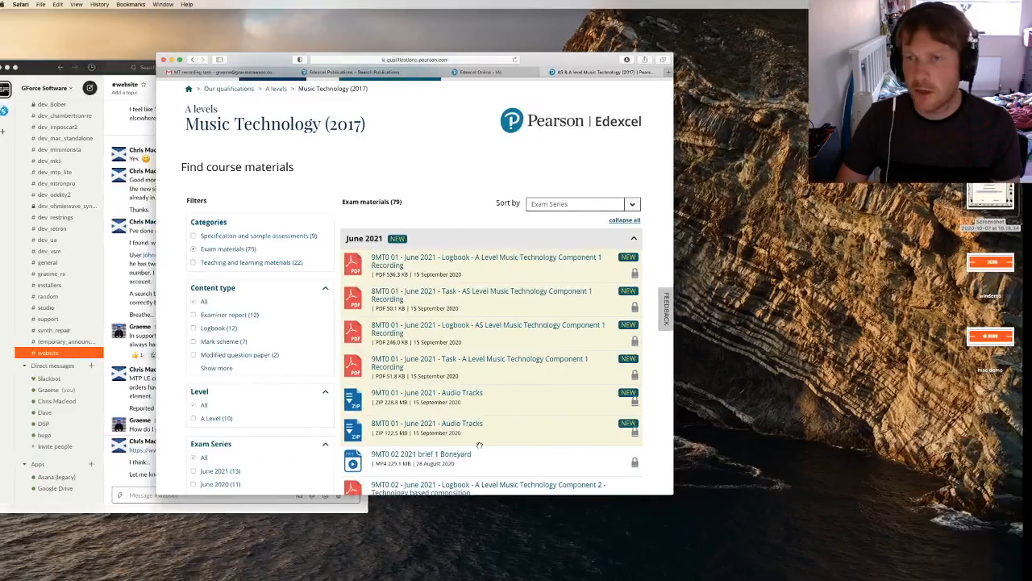
key("ctrl+Right")
key("ctrl+Right")
key("ctrl+Left")
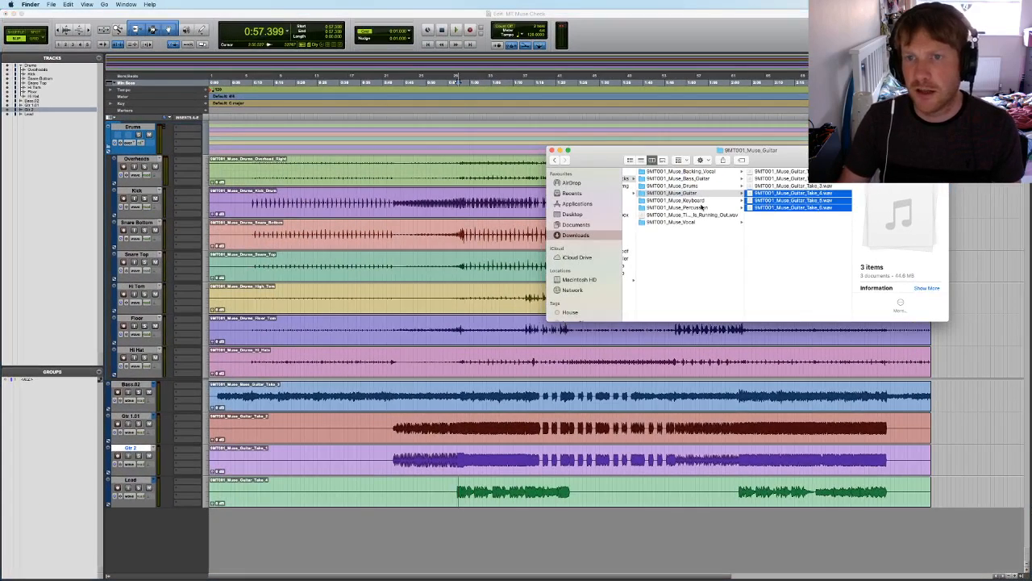
left_click(708, 208)
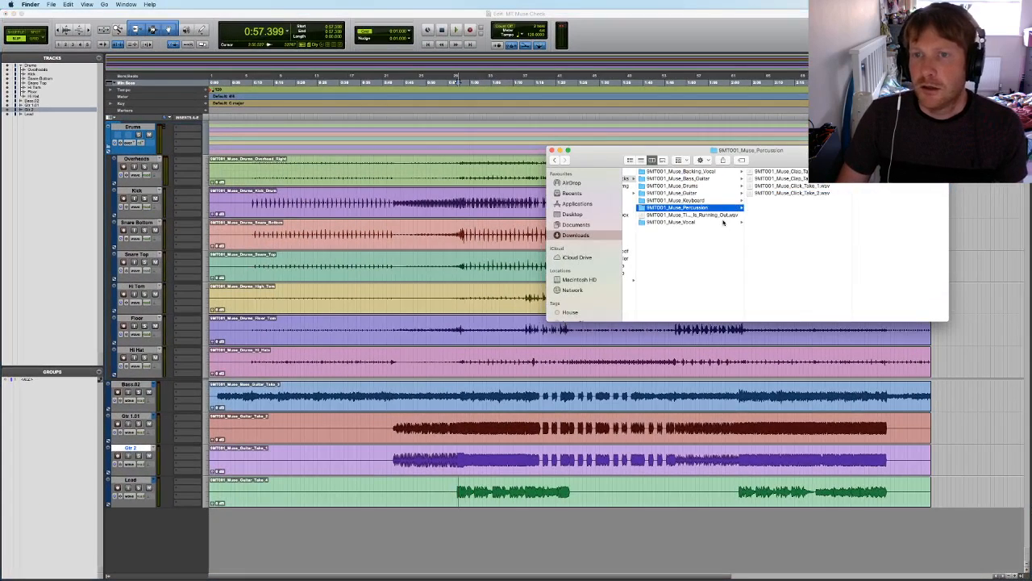
left_click(822, 187)
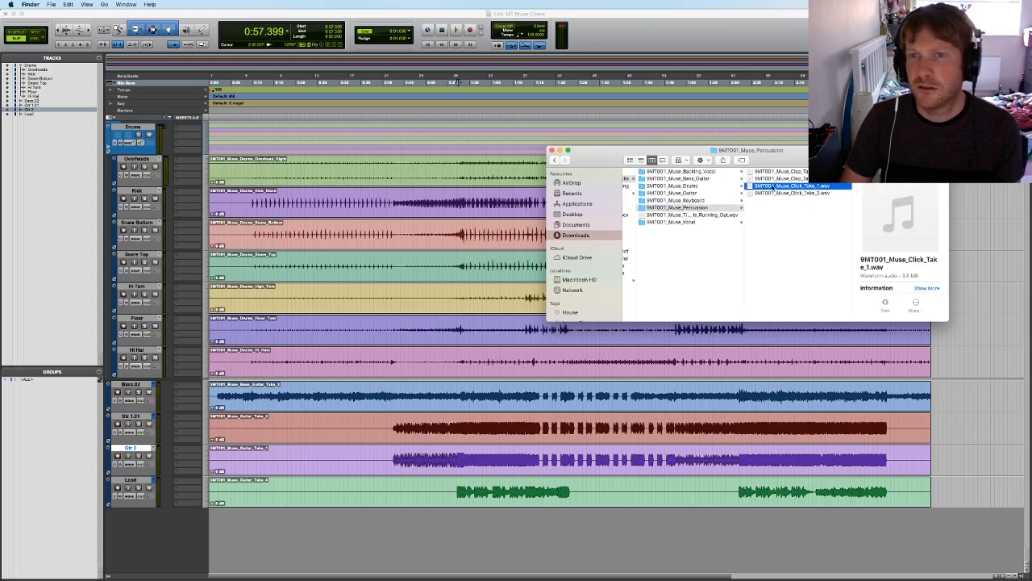
left_click(706, 179)
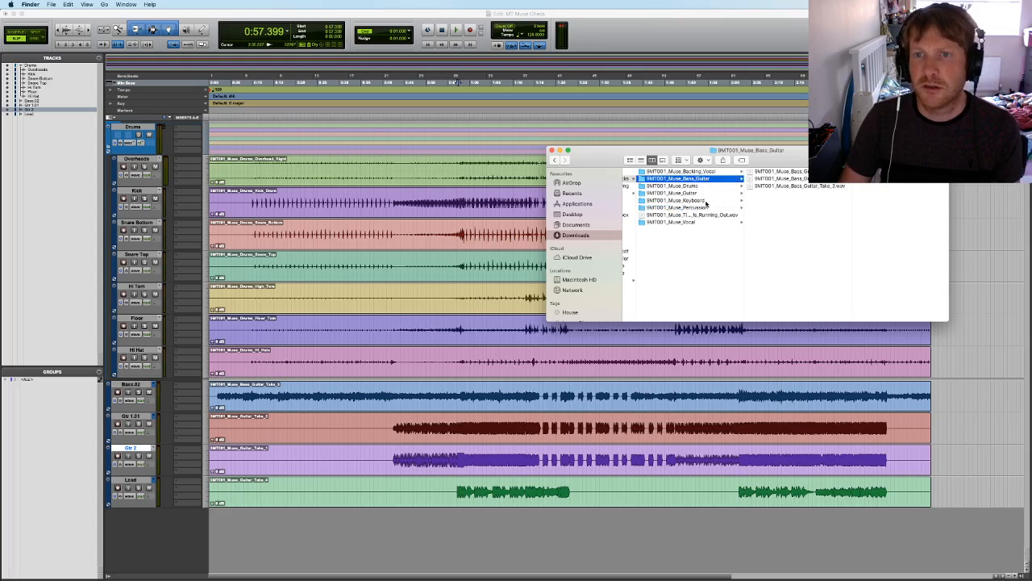
left_click(706, 201)
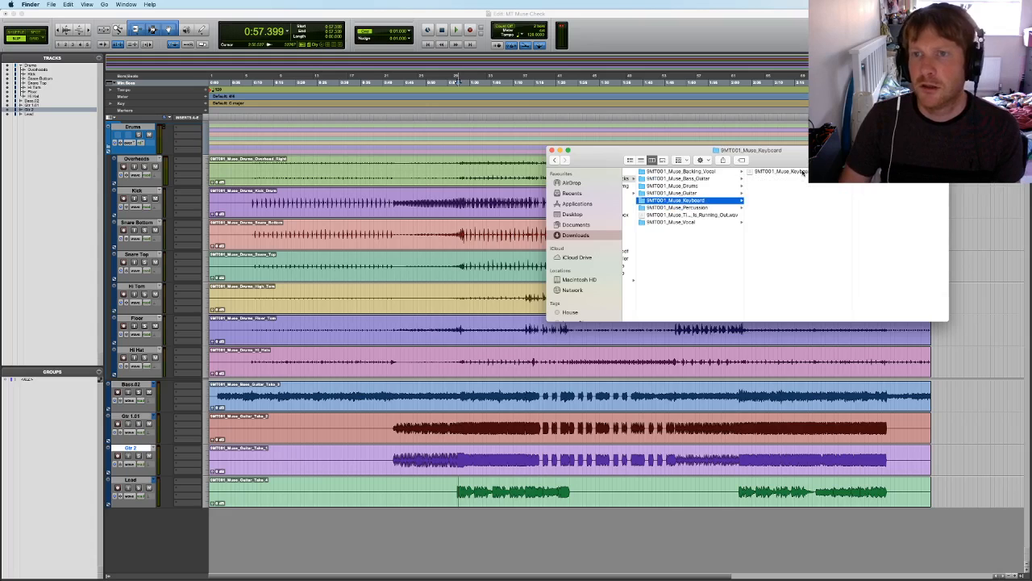
Import the Muse keyboard file onto a new track with its clip at the session start and name the track Keyboard
left_click_drag(802, 172, 392, 533)
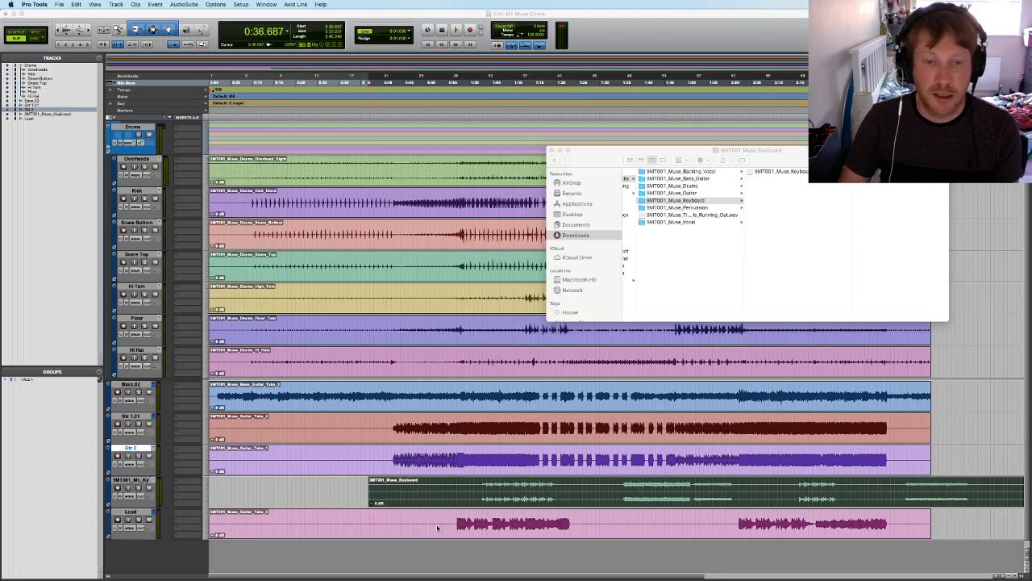
left_click_drag(434, 497, 132, 503)
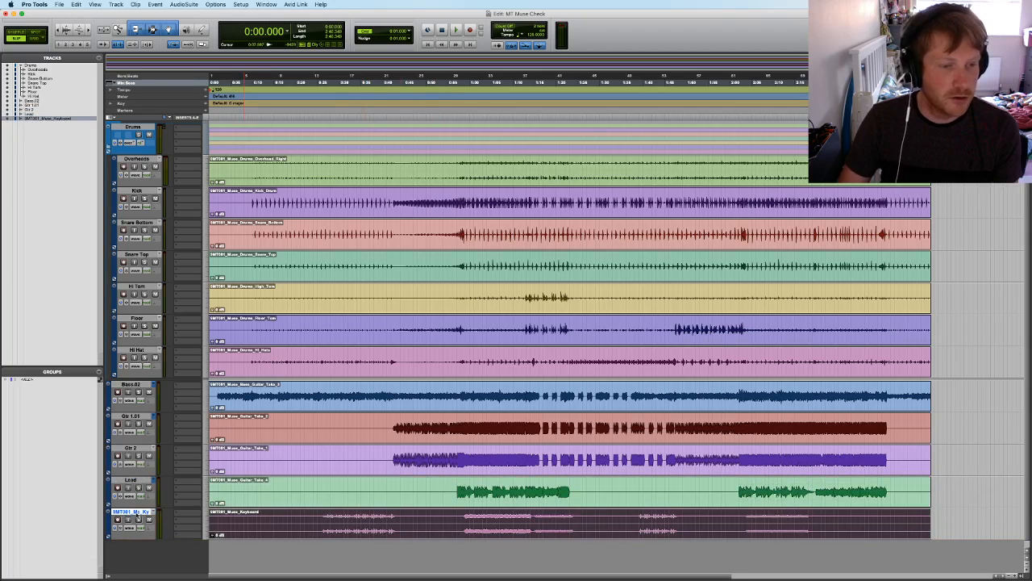
double_click(136, 514)
type("Keyboard")
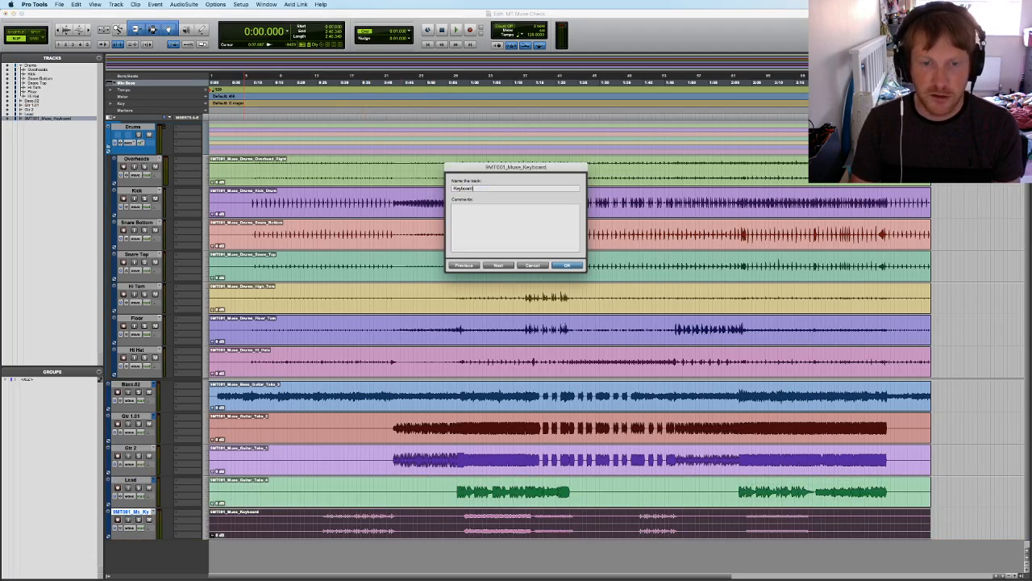
key("Return")
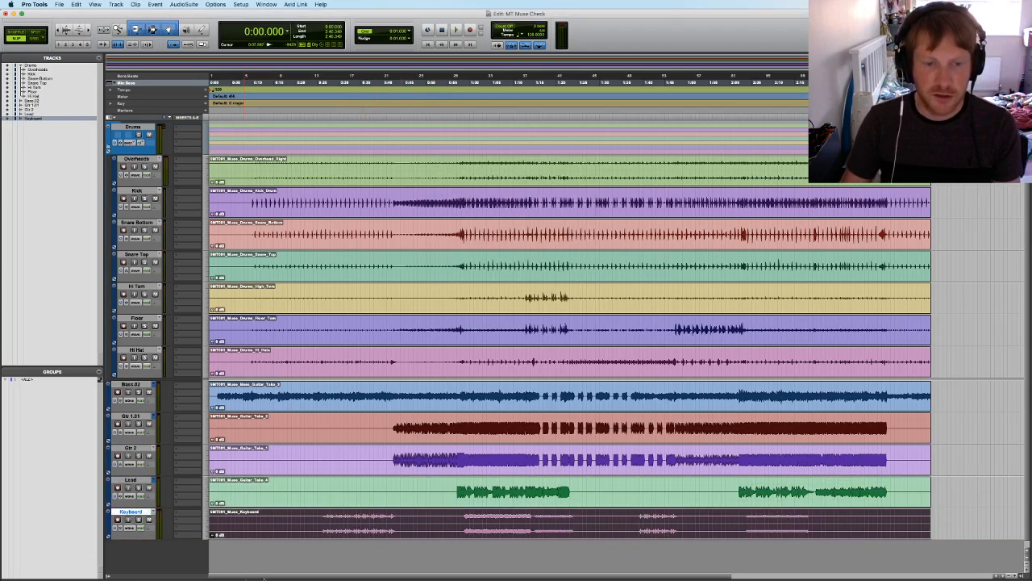
Play the Keyboard part from about 0:32 and again from about 1:00, with its track soloed
left_click(347, 522)
key("space")
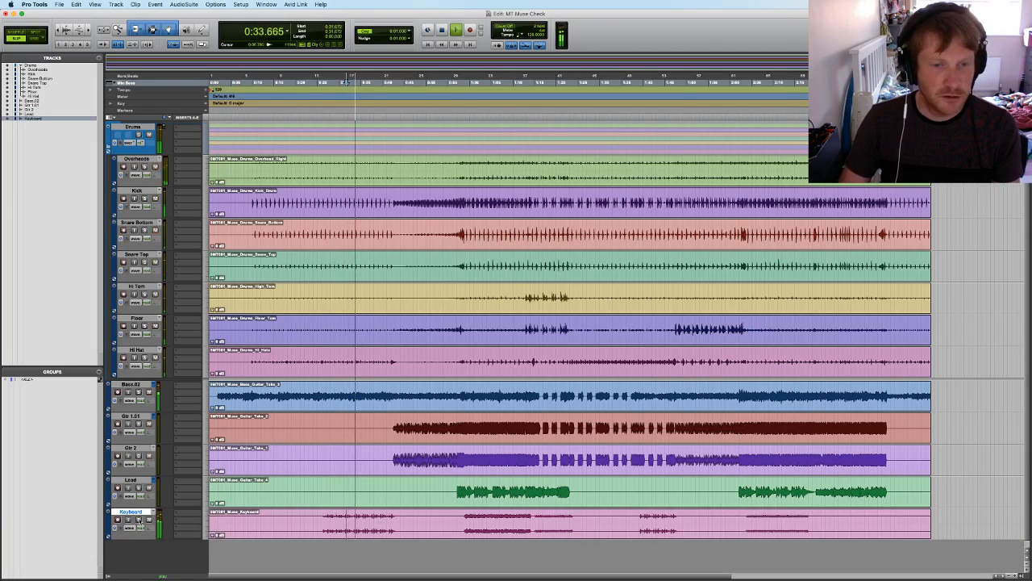
key("space")
left_click(468, 516)
key("space")
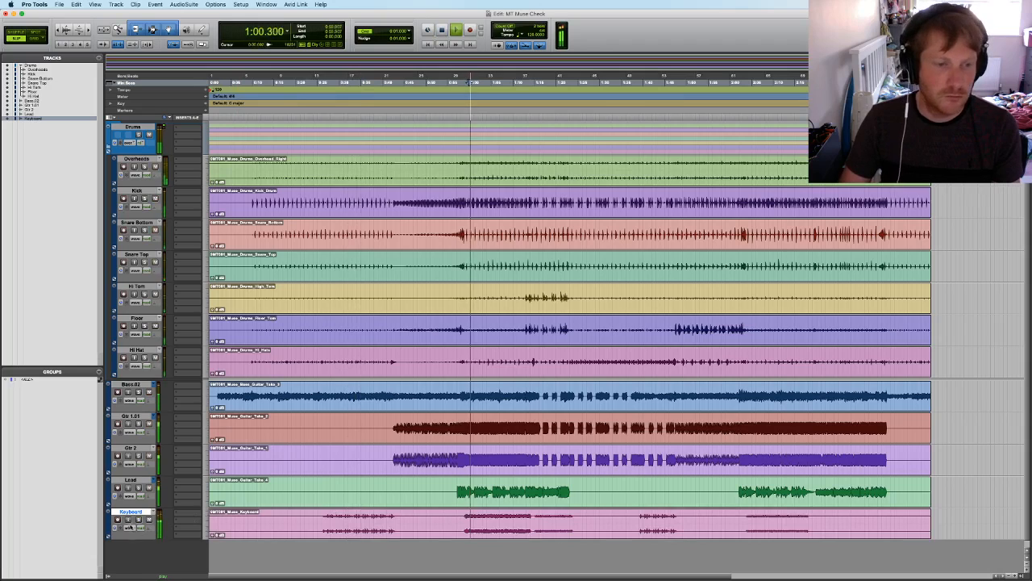
key("space")
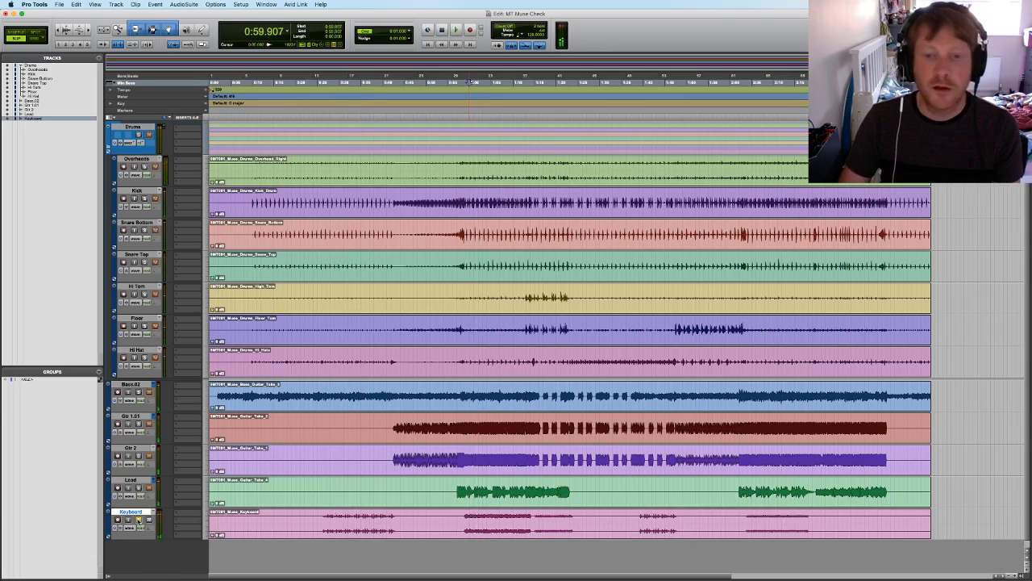
Audition the soloed Keyboard track from about 1:18 and about 1:43
left_click(549, 516)
key("space")
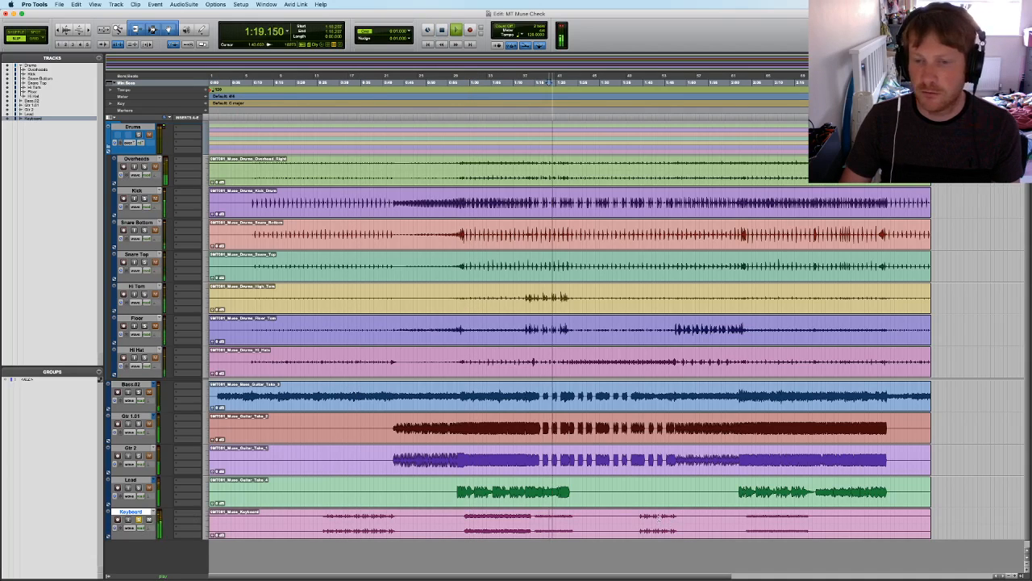
key("space")
left_click(659, 516)
key("space")
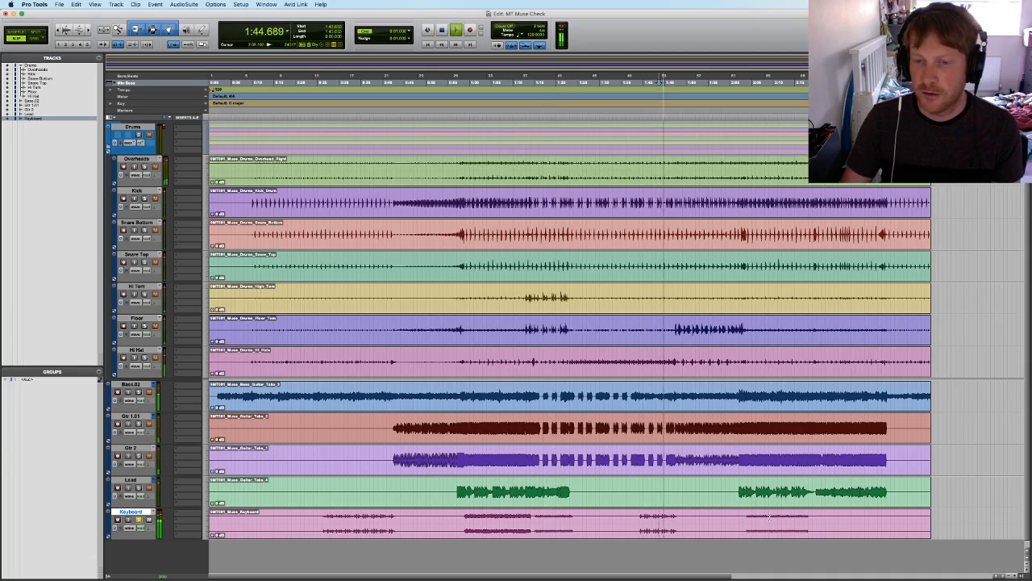
key("space")
Compare the Keyboard sounds by playing the soloed track from about 1:45 and from about 2:11
left_click(770, 516)
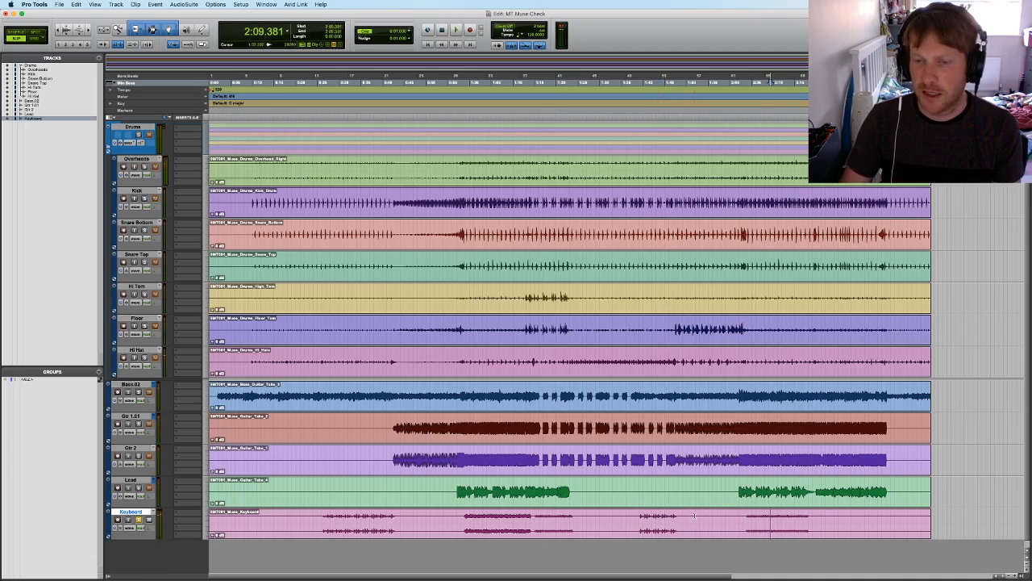
left_click(665, 82)
key("space")
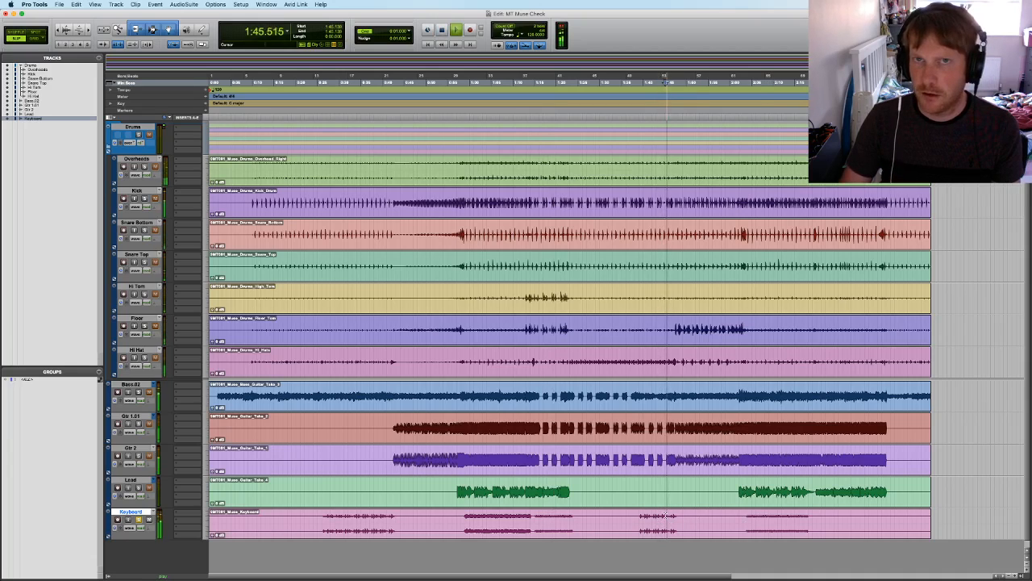
key("space")
left_click(779, 515)
key("space")
key("space")
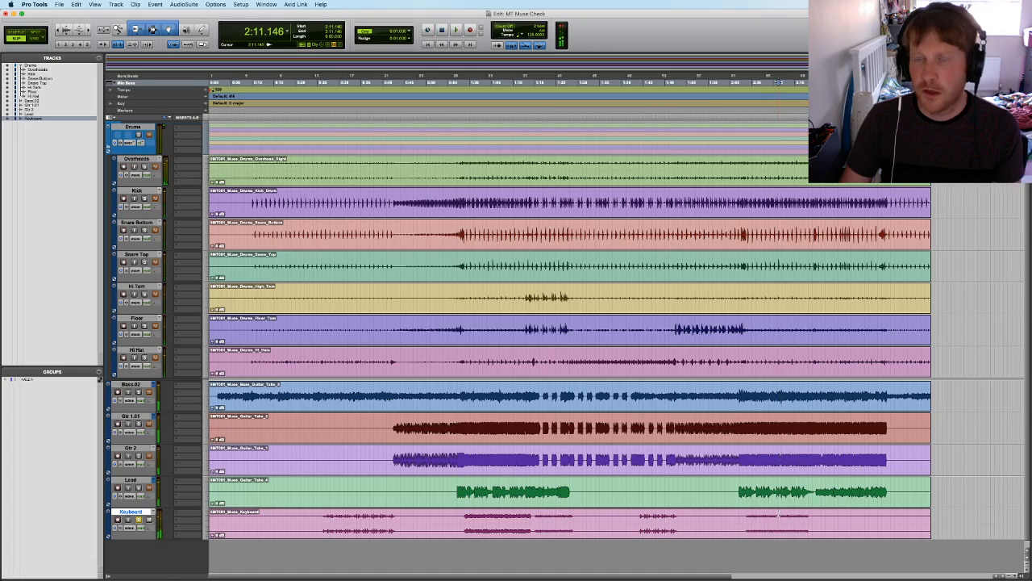
Duplicate the Keyboard track once without its active or alternate playlists
right_click(143, 513)
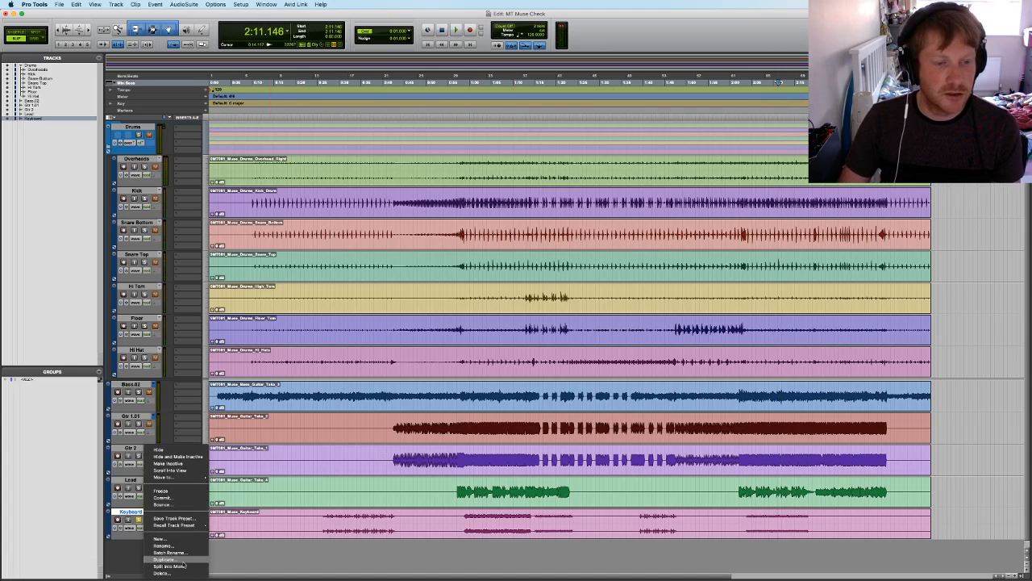
left_click(184, 559)
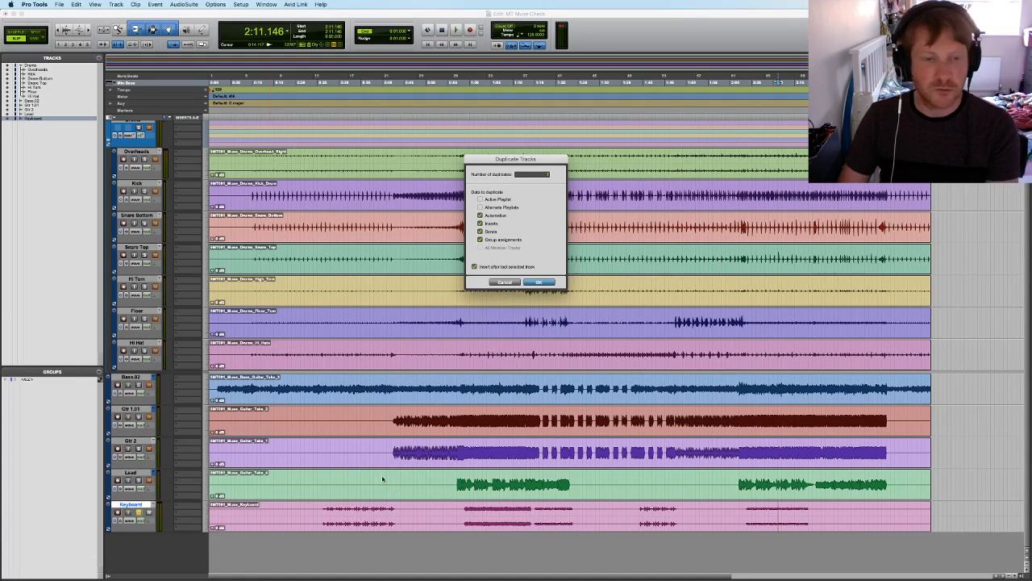
key("Return")
Separate the Keyboard sections starting at about 0:56 and 2:01 and move both onto the duplicate track
left_click_drag(466, 476, 600, 480)
key("super+e")
left_click_drag(514, 493, 514, 528)
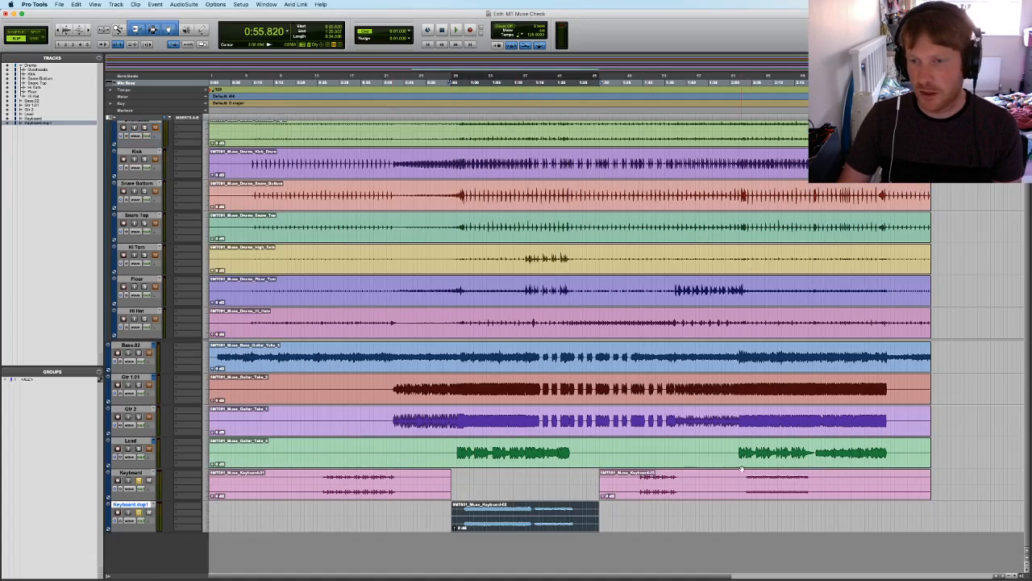
left_click_drag(732, 484, 795, 524)
key("super+e")
Rename the duplicate keyboard track Strings and the original Keyboard track Piano
double_click(129, 505)
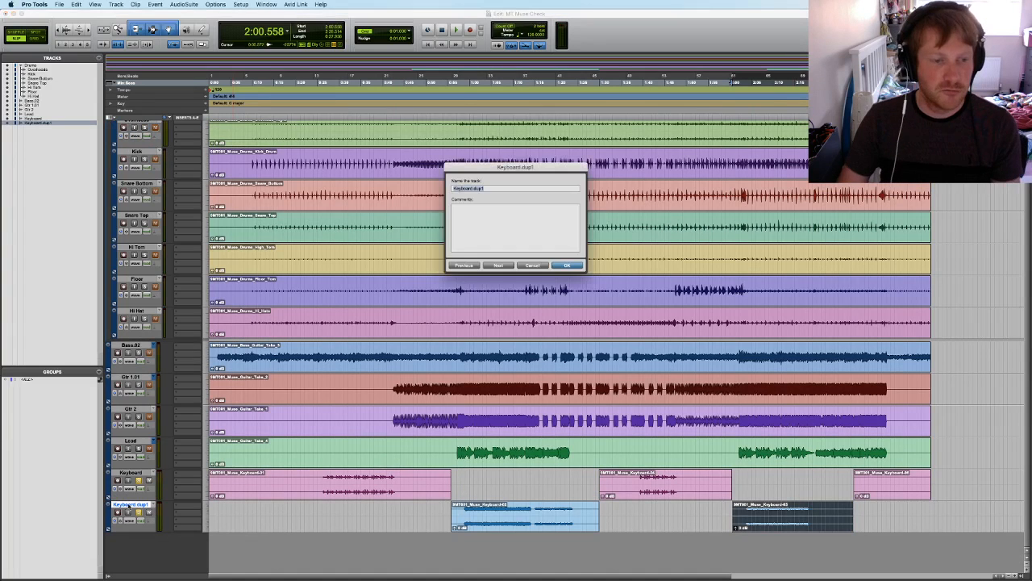
type("Strings")
key("Return")
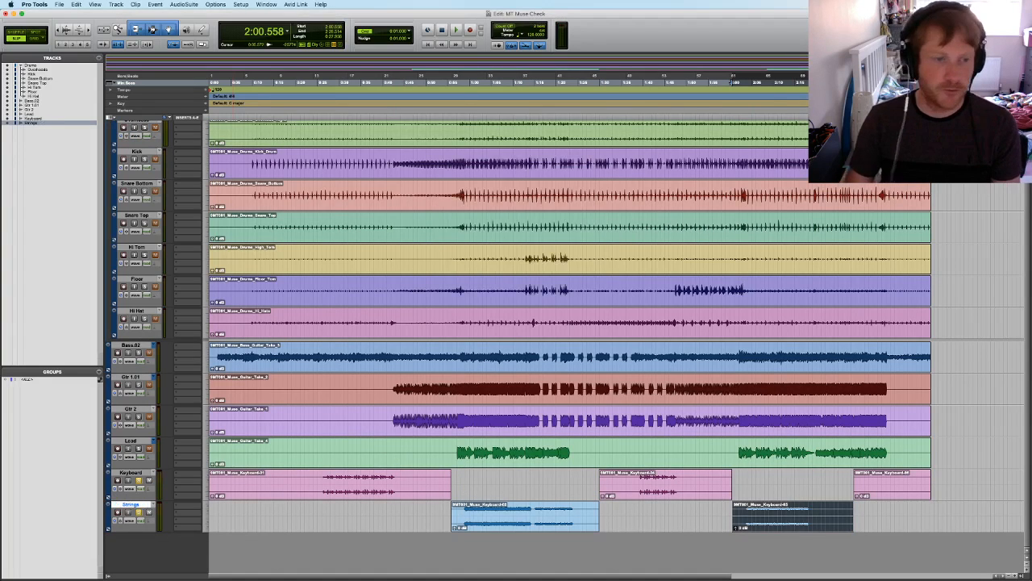
double_click(132, 474)
type("Piano")
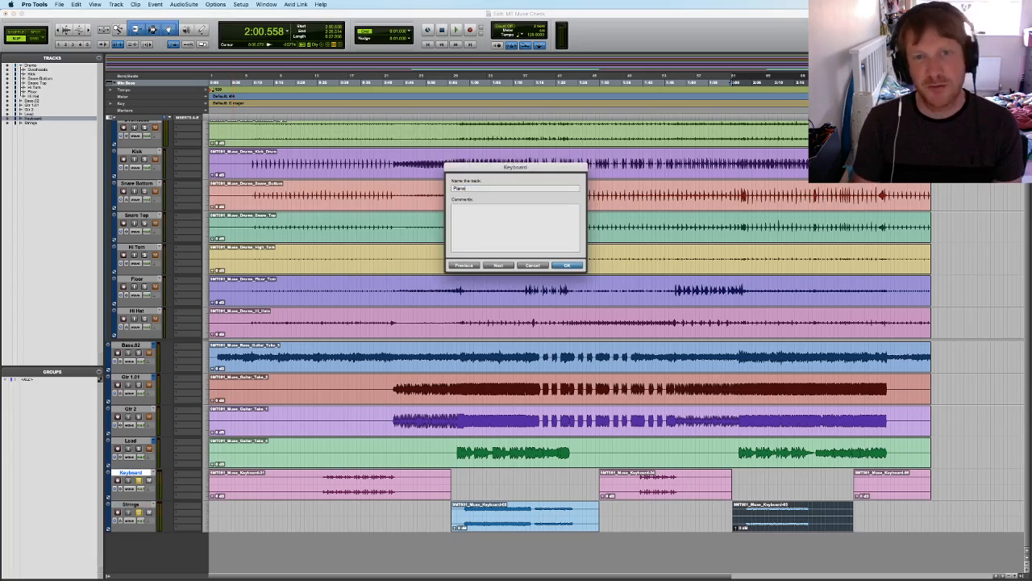
key("Return")
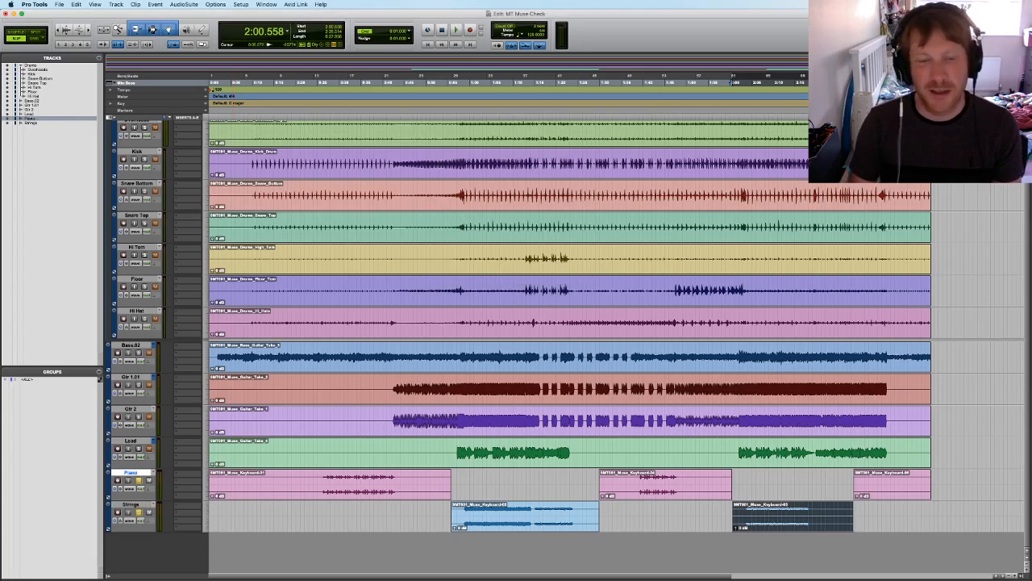
Delete the silence before the first notes on the Piano track and play the part from about 0:31
left_click_drag(313, 476, 209, 476)
key("Delete")
left_click(343, 474)
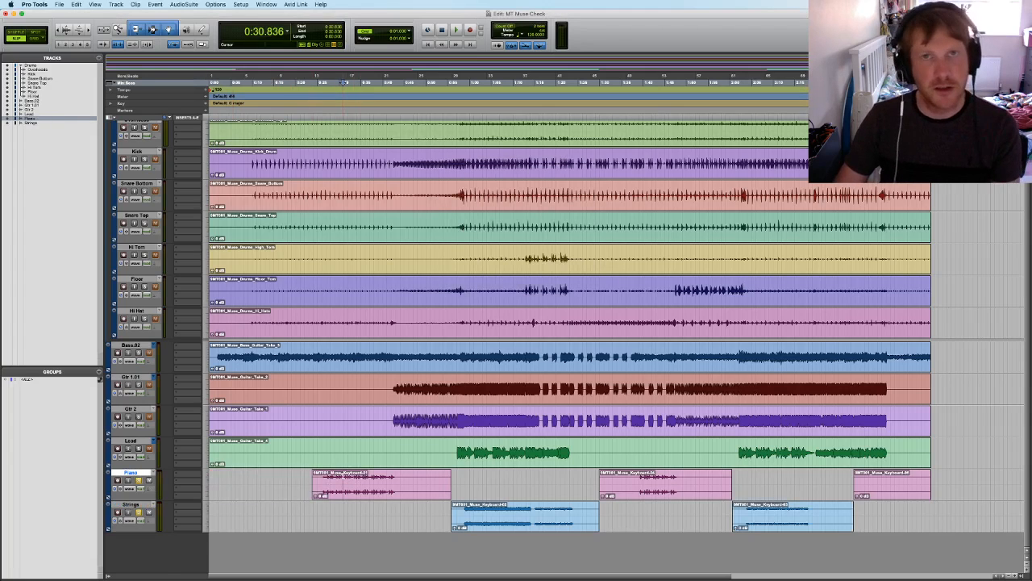
key("space")
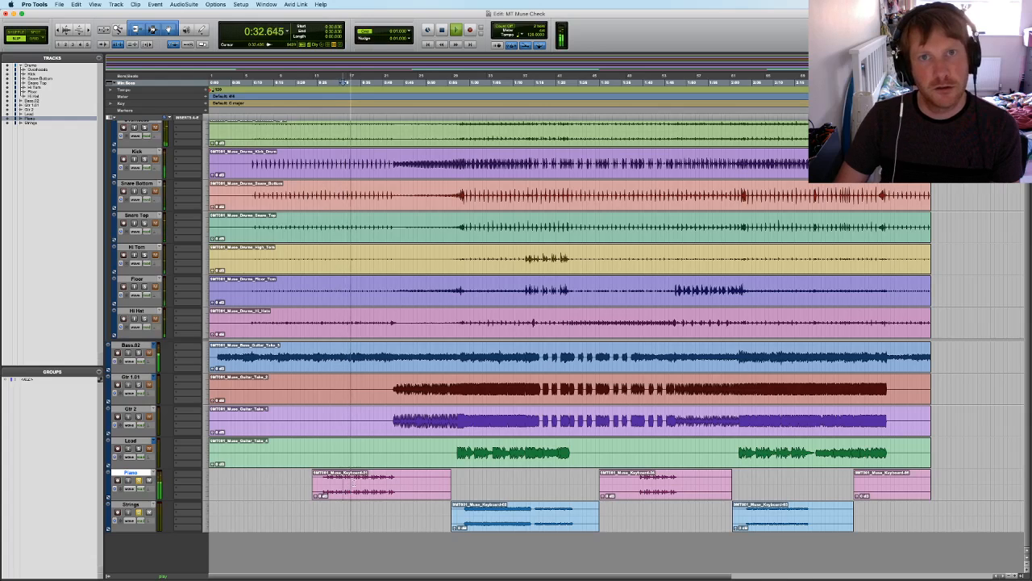
key("space")
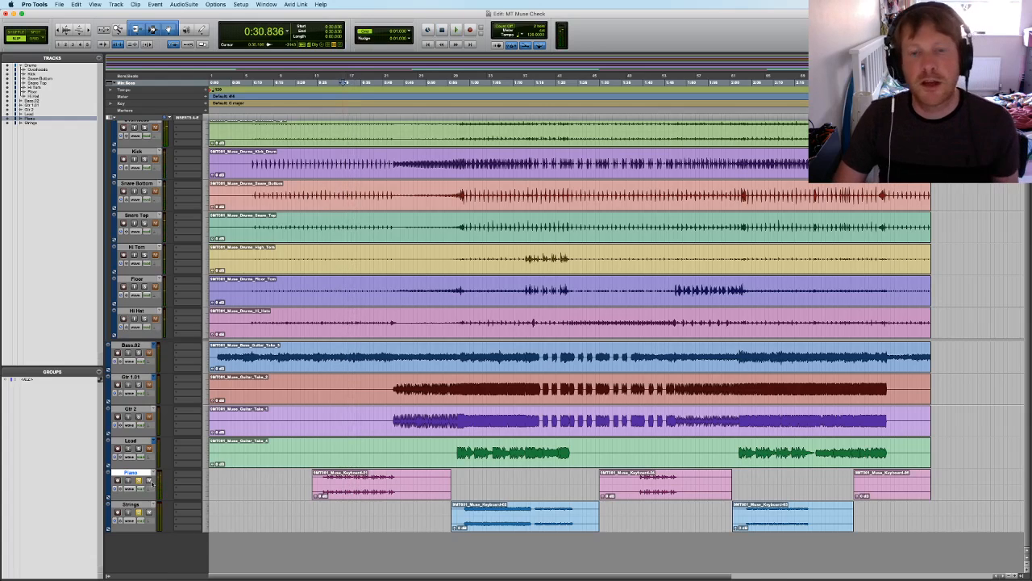
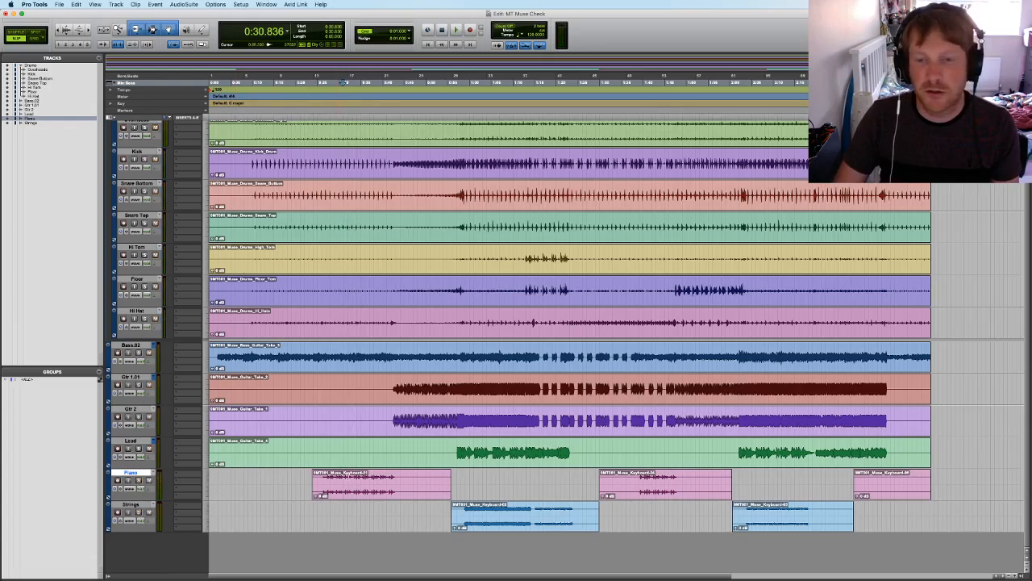
Import Clap Take 1 from the Muse Percussion folder onto a new track below Piano, with its clip at the session start
key("ctrl+Up")
left_click(871, 233)
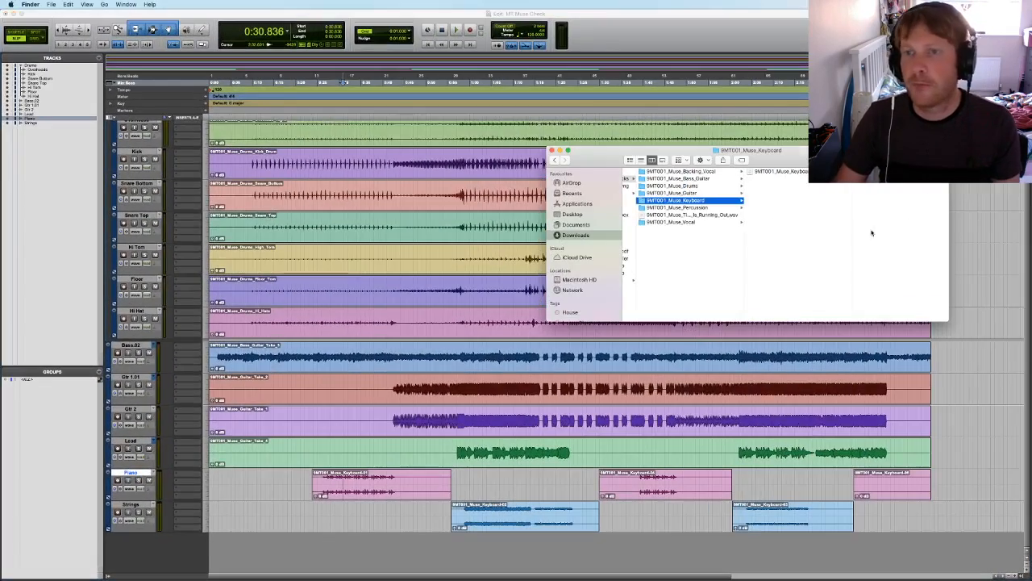
left_click(715, 207)
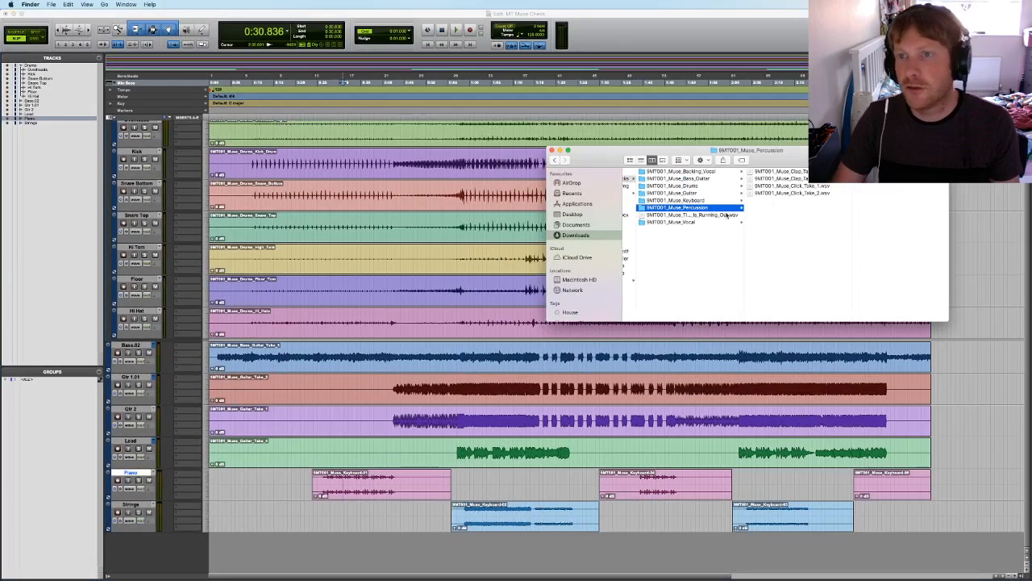
left_click_drag(781, 171, 288, 526)
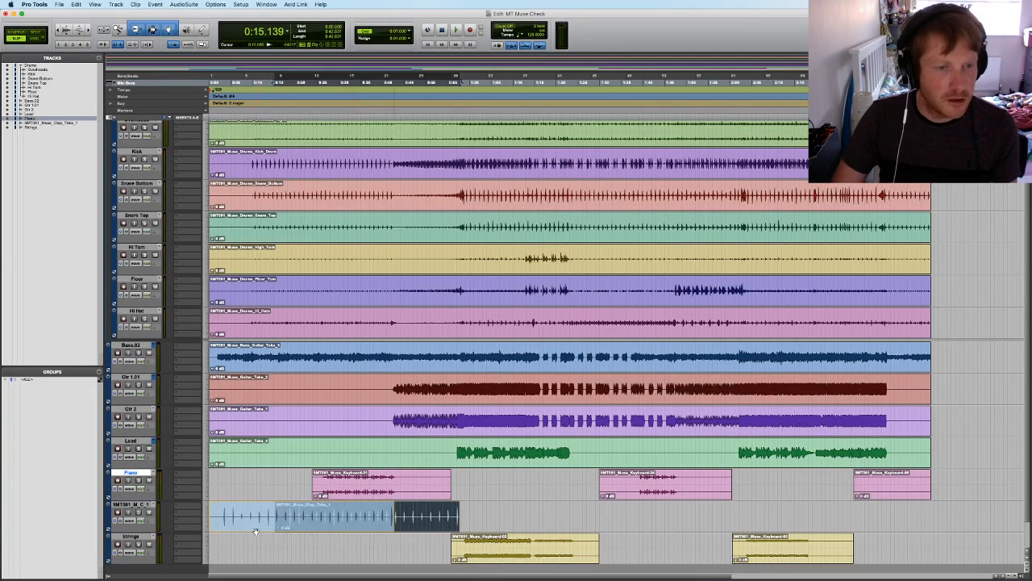
Rename the new clap track Clap and play the mix from near the start of its clip
double_click(129, 506)
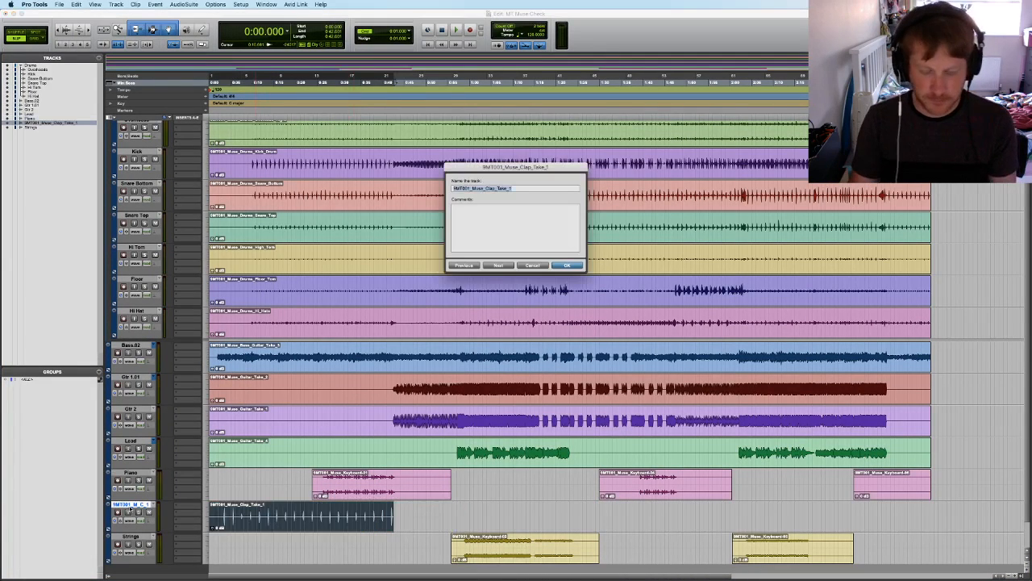
type("Clap")
key("Return")
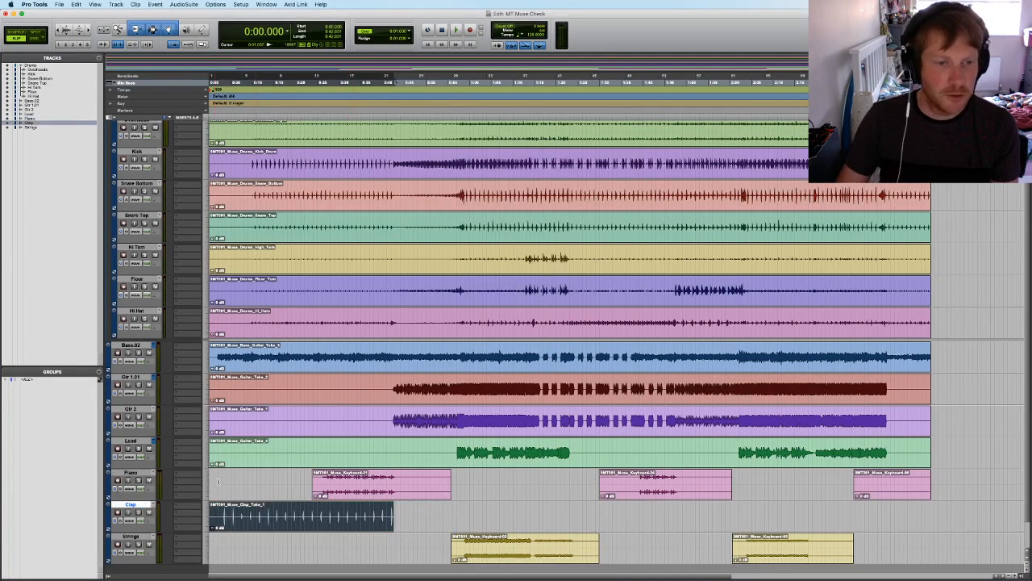
key("space")
left_click(220, 516)
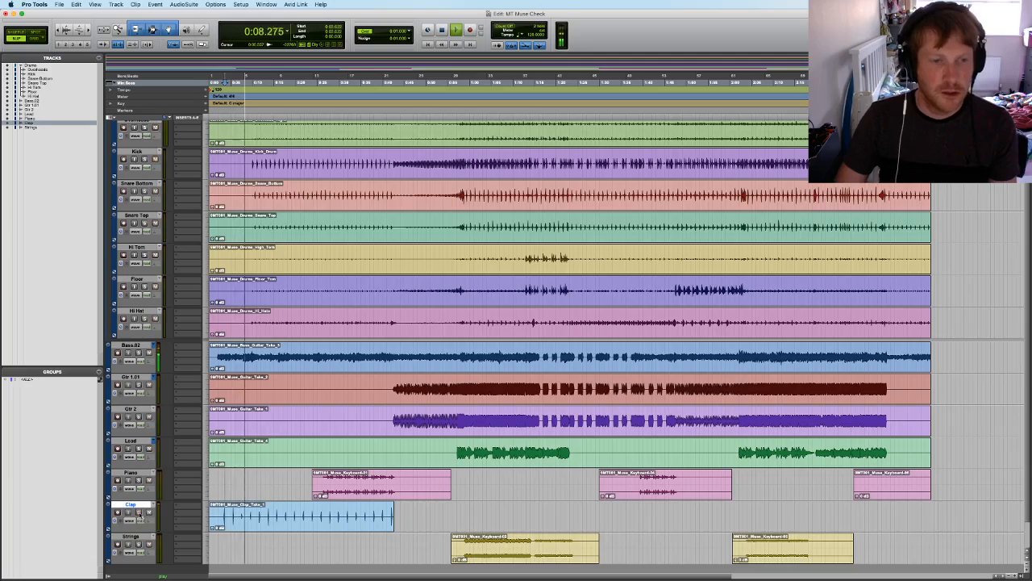
Stop playback, move the Clap track into the Drums folder below Hi Hat and check its place in the mixer
key("space")
left_click_drag(142, 505, 159, 332)
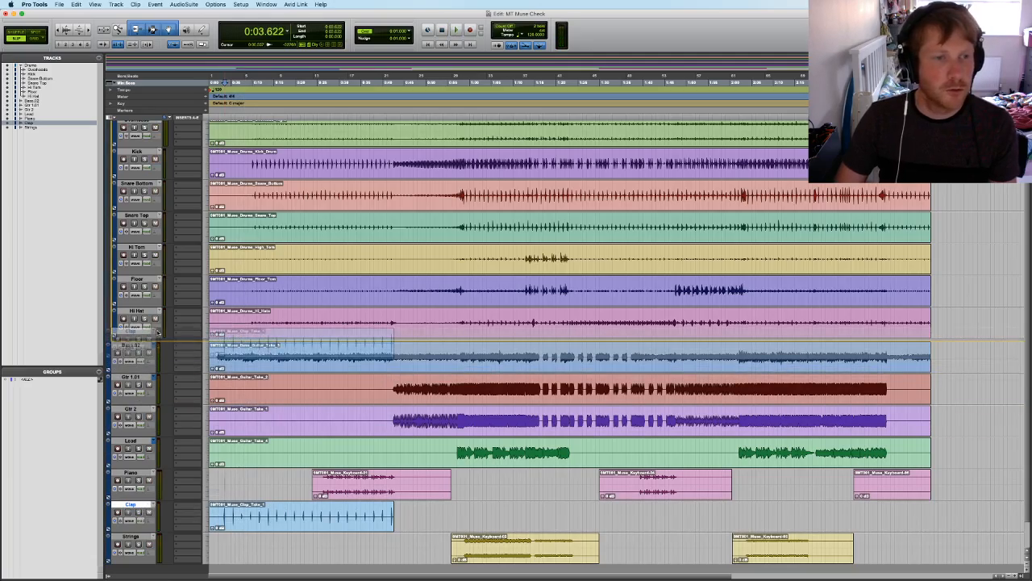
left_click_drag(368, 340, 396, 341)
key("super+equal")
key("super+equal")
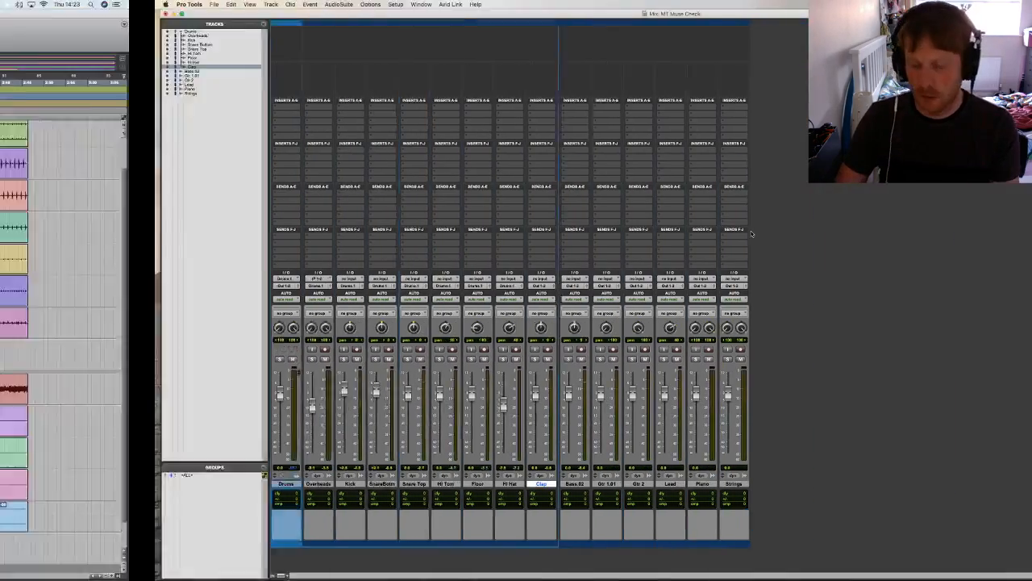
key("super+equal")
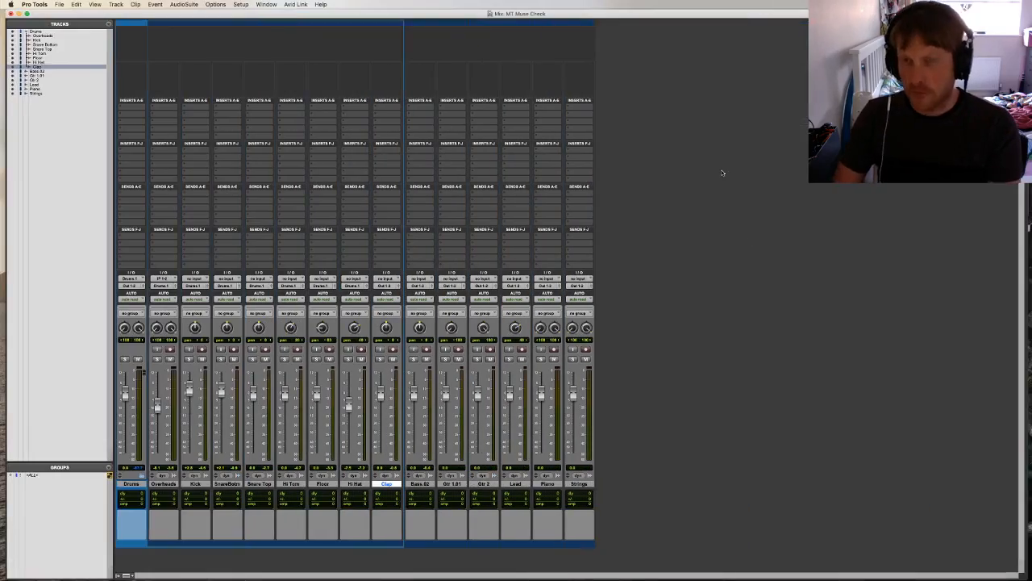
key("super+equal")
Import Click Take 1 from the Muse Percussion folder onto a new track below Clap, with its clip at the session start
key("ctrl+Up")
left_click(948, 221)
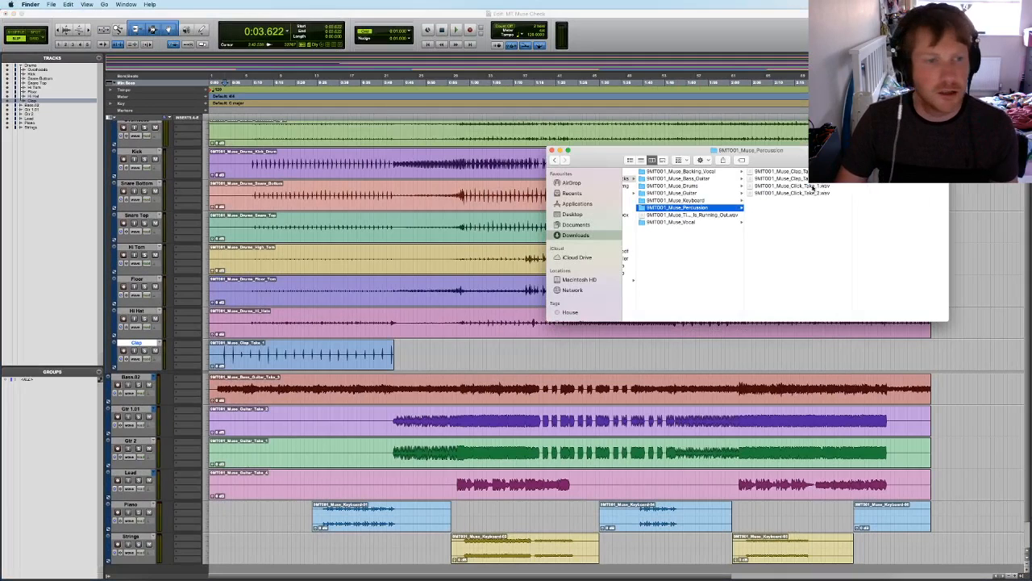
left_click_drag(812, 187, 261, 552)
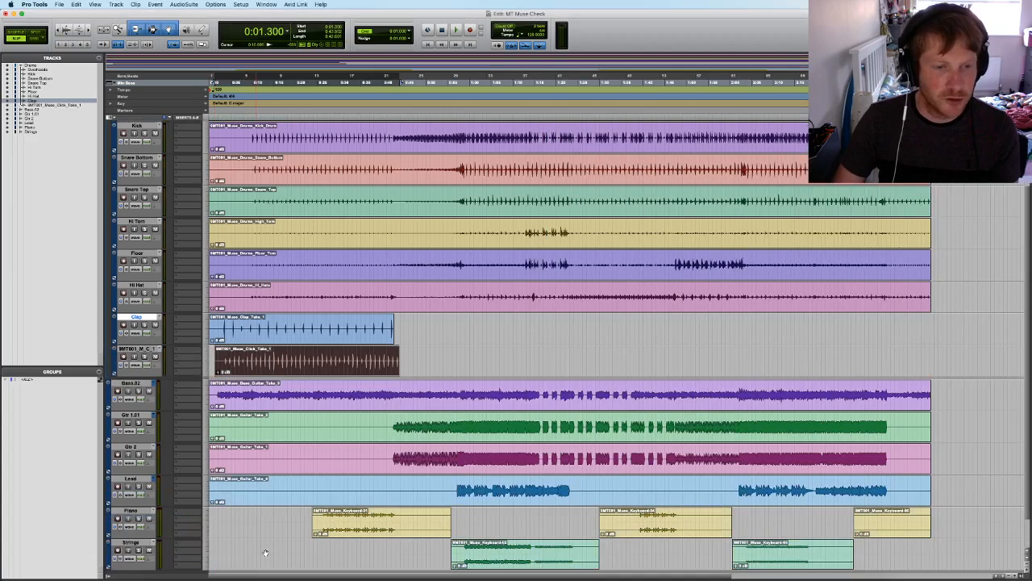
left_click_drag(255, 367, 250, 367)
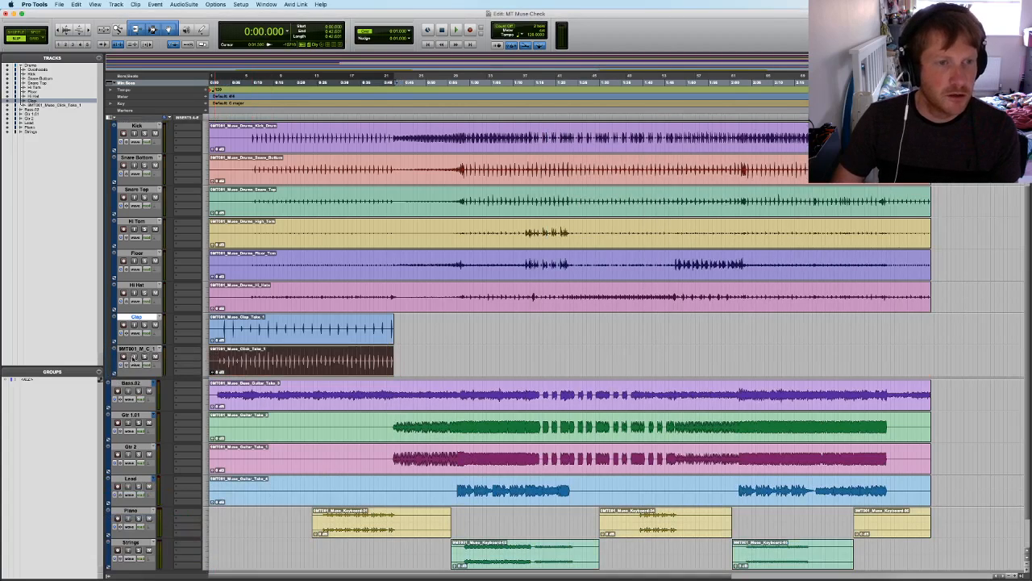
Rename the new track below Clap to Click
left_click(135, 351)
double_click(136, 352)
type("Cli")
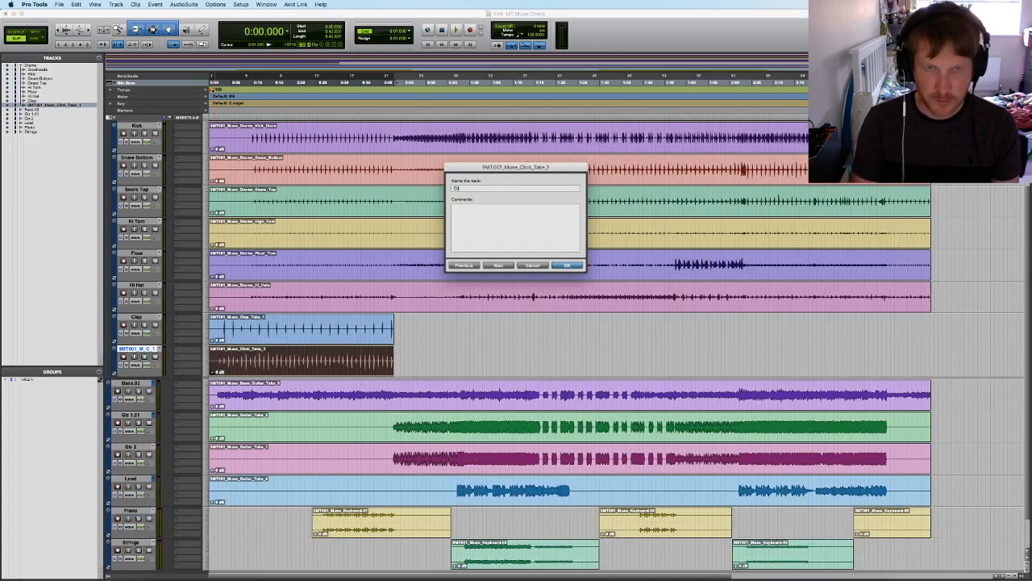
type("ck")
key("Return")
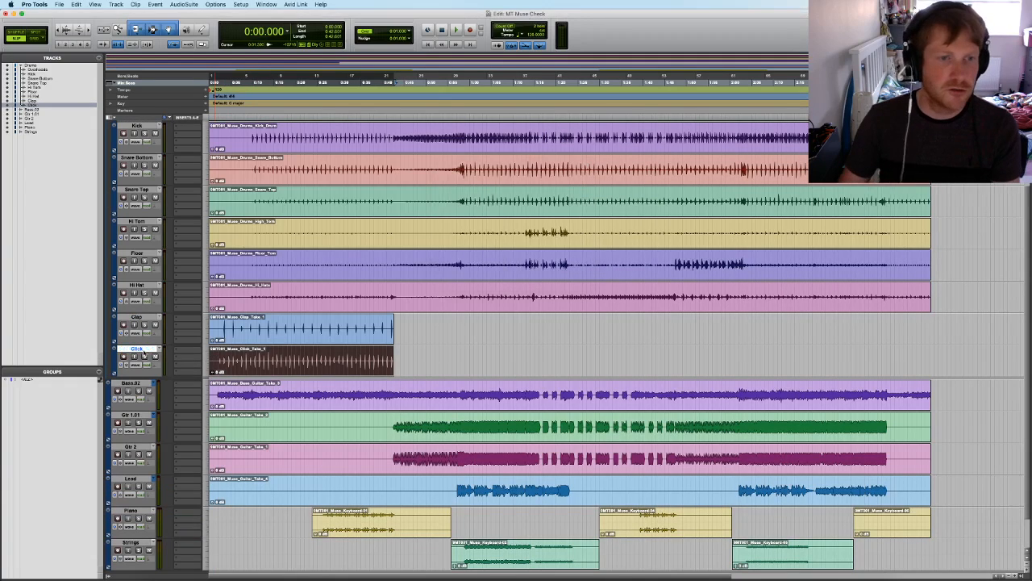
Play the mix from the session start, briefly soloing the Click track
key("space")
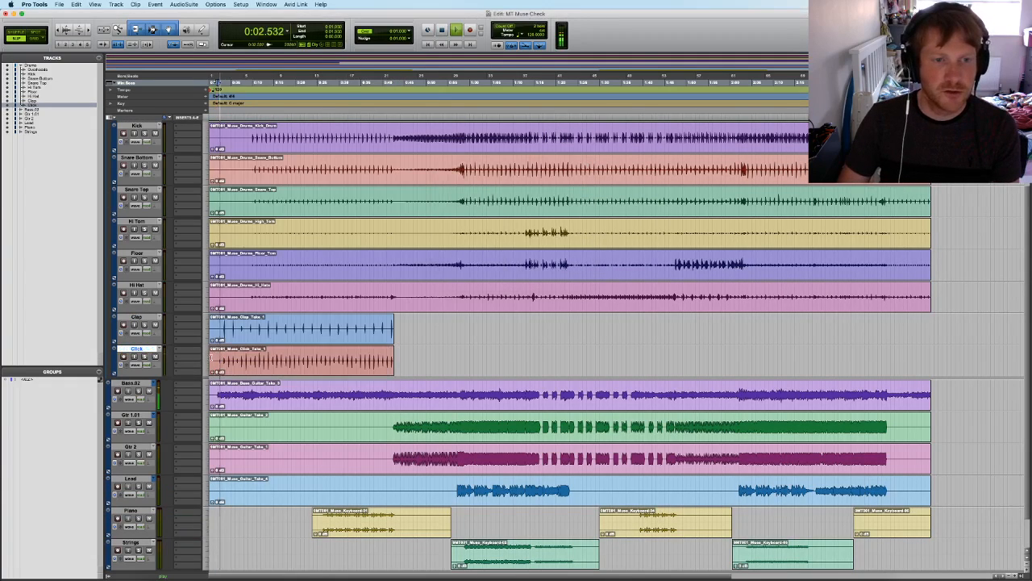
left_click(145, 357)
left_click(145, 357)
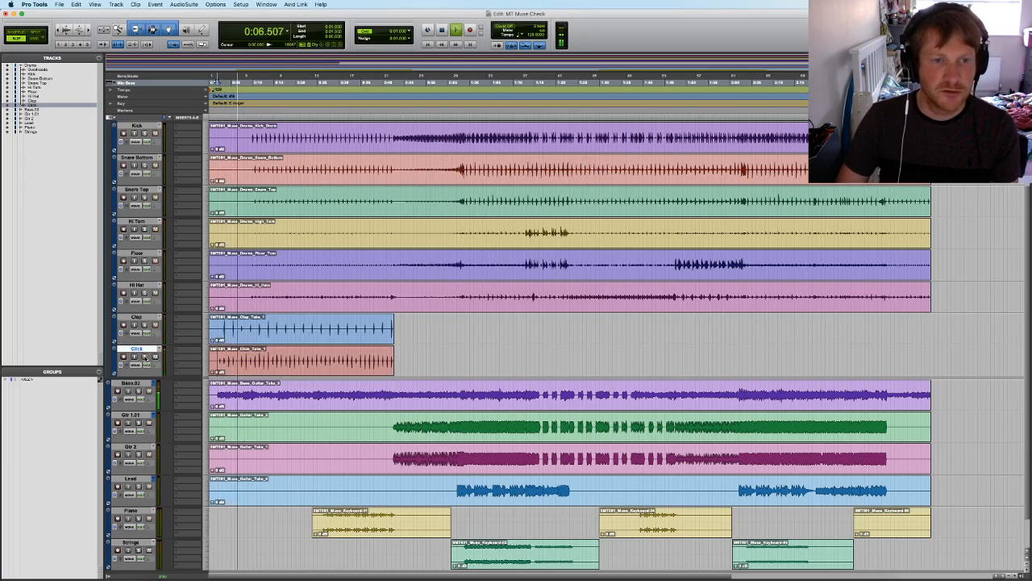
key("space")
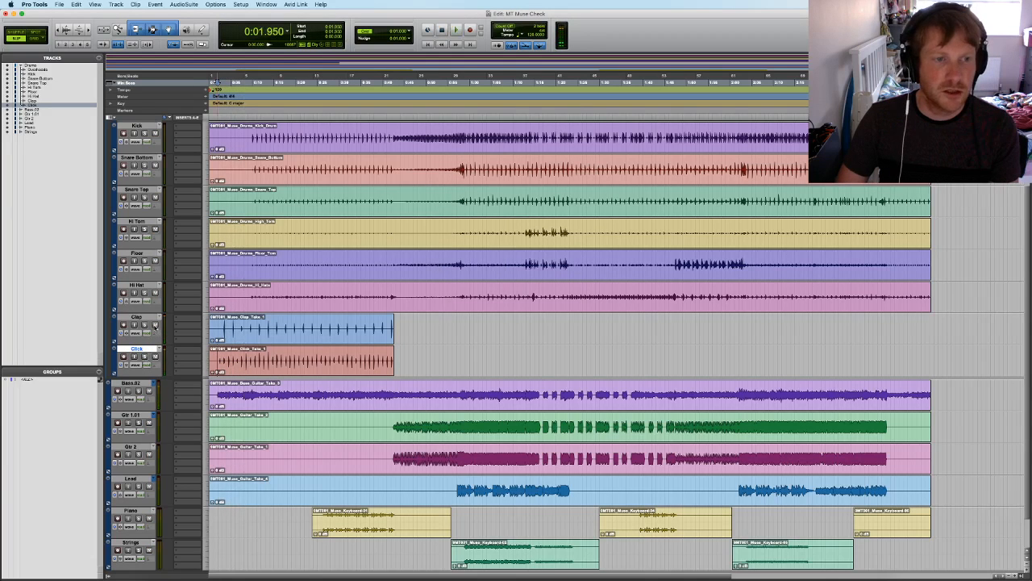
key("super+equal")
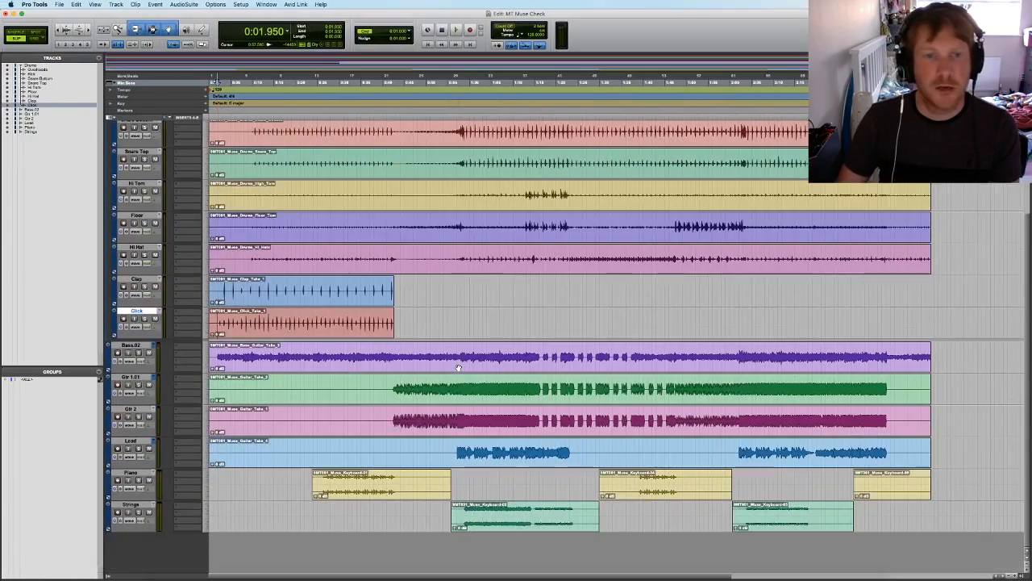
Import Vocal Take 1 from the Muse Vocal folder onto a new track below Strings, with its clip at the session start
left_click(459, 367)
key("ctrl+Up")
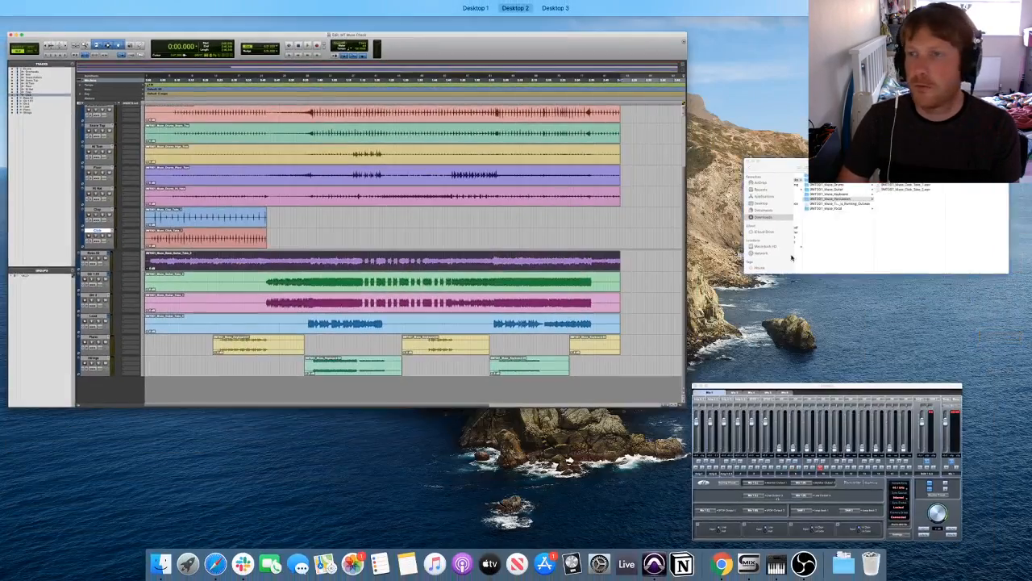
left_click(878, 223)
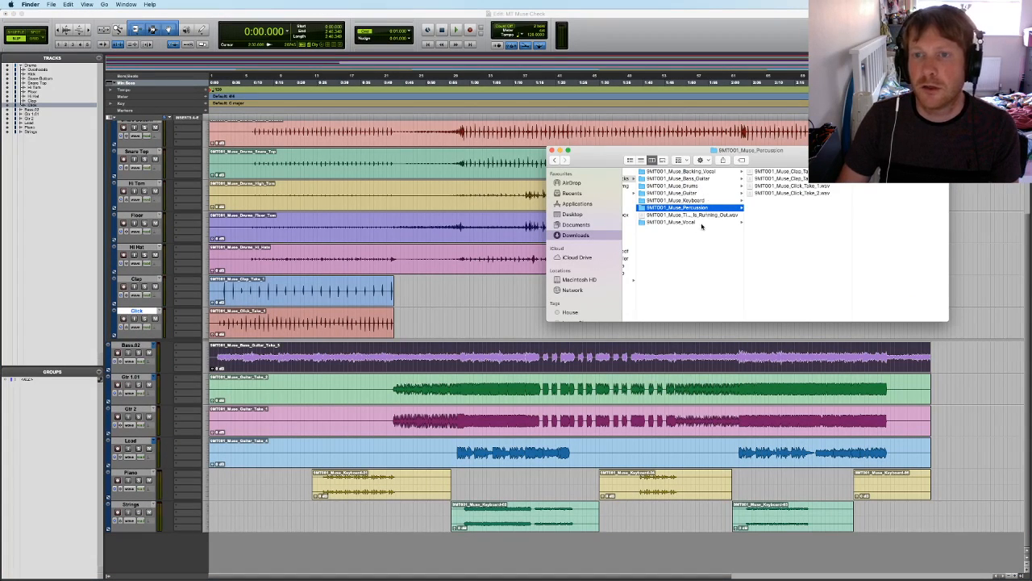
left_click(678, 222)
left_click_drag(805, 238, 803, 151)
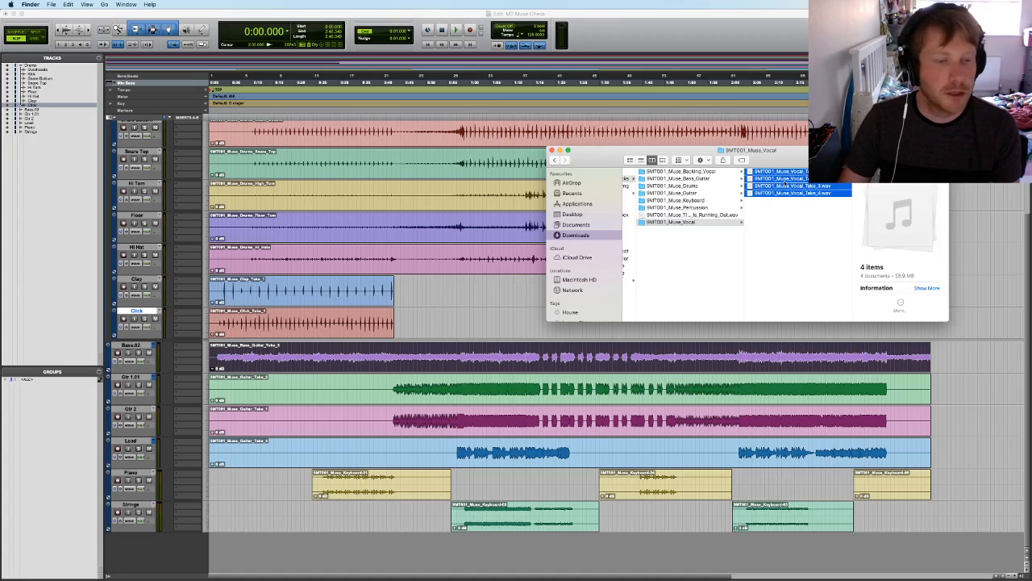
left_click(807, 228)
left_click_drag(808, 172, 265, 557)
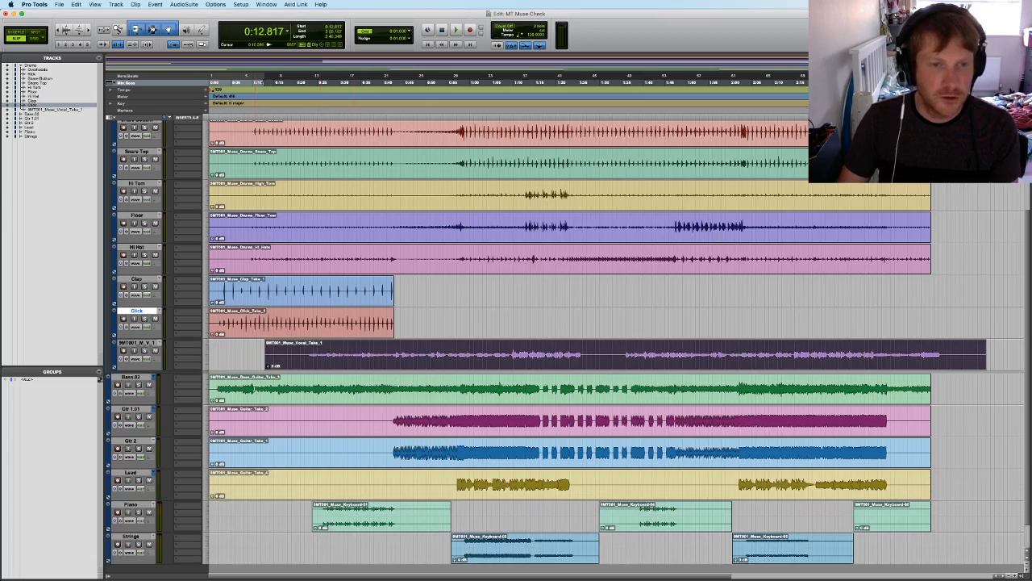
left_click_drag(138, 345, 138, 509)
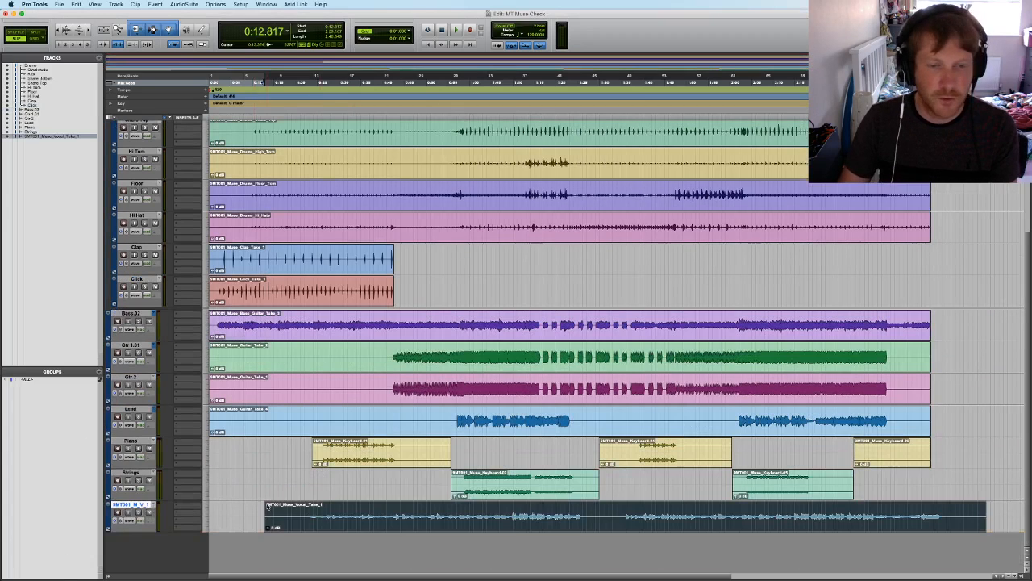
left_click_drag(326, 525, 271, 526)
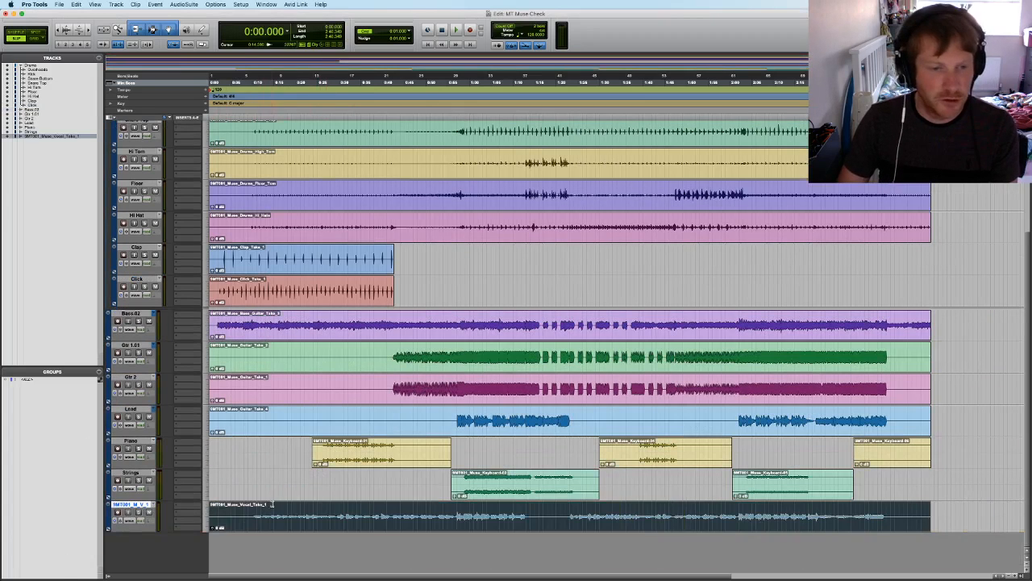
Solo the new vocal track and listen to it from about 0:11 and from about 0:55
left_click(256, 509)
key("space")
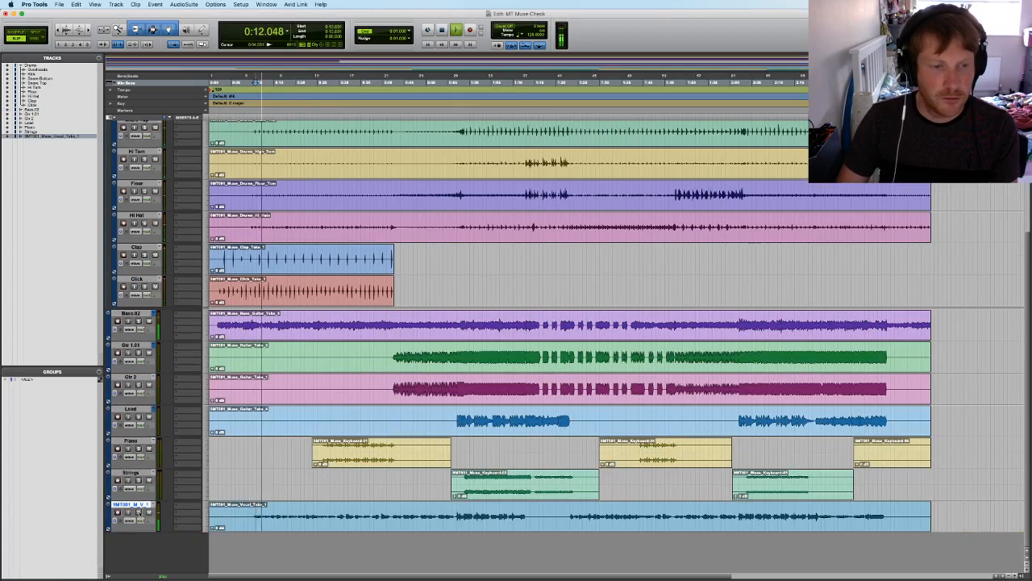
left_click(451, 508)
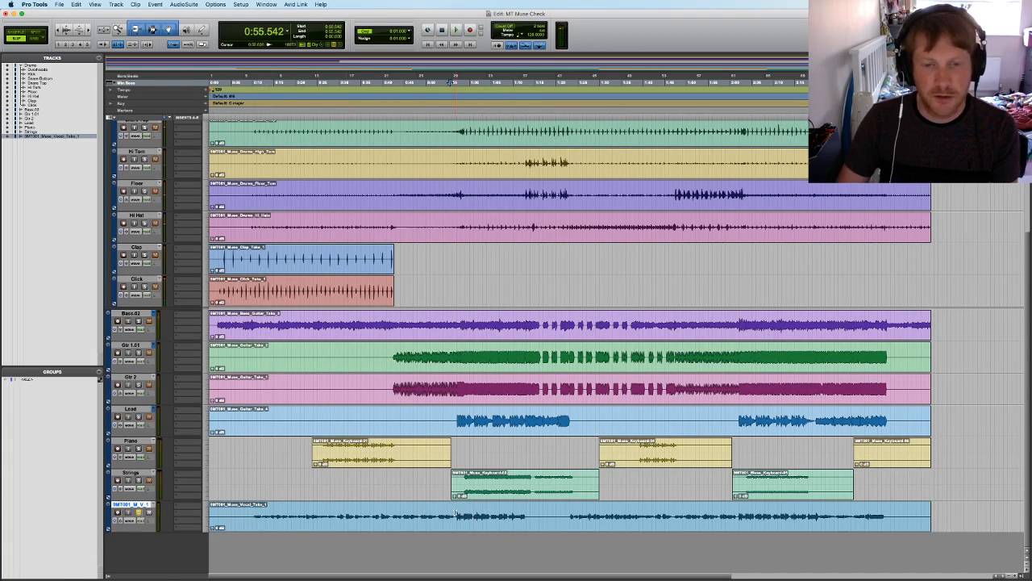
key("space")
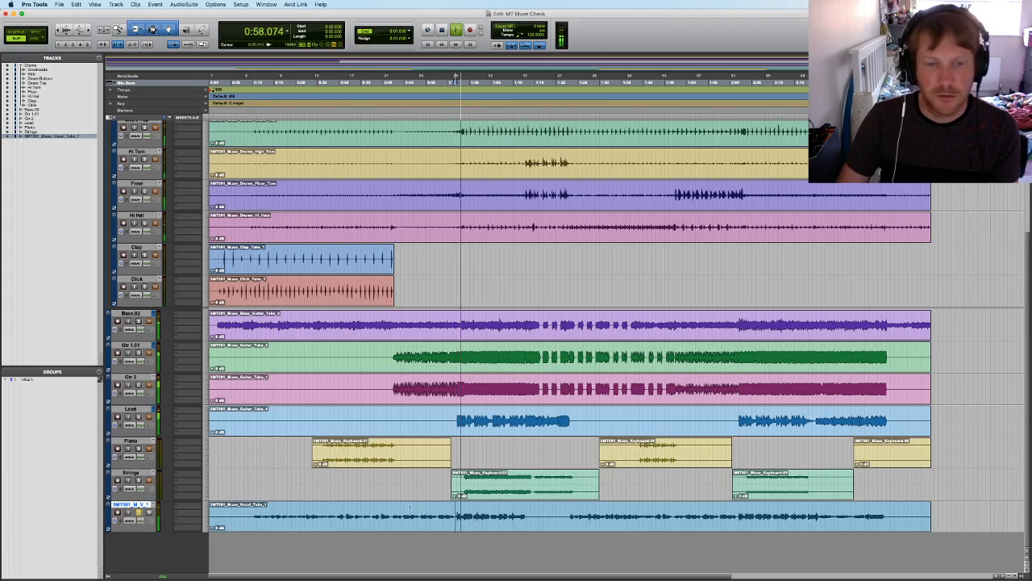
left_click(739, 516)
key("space")
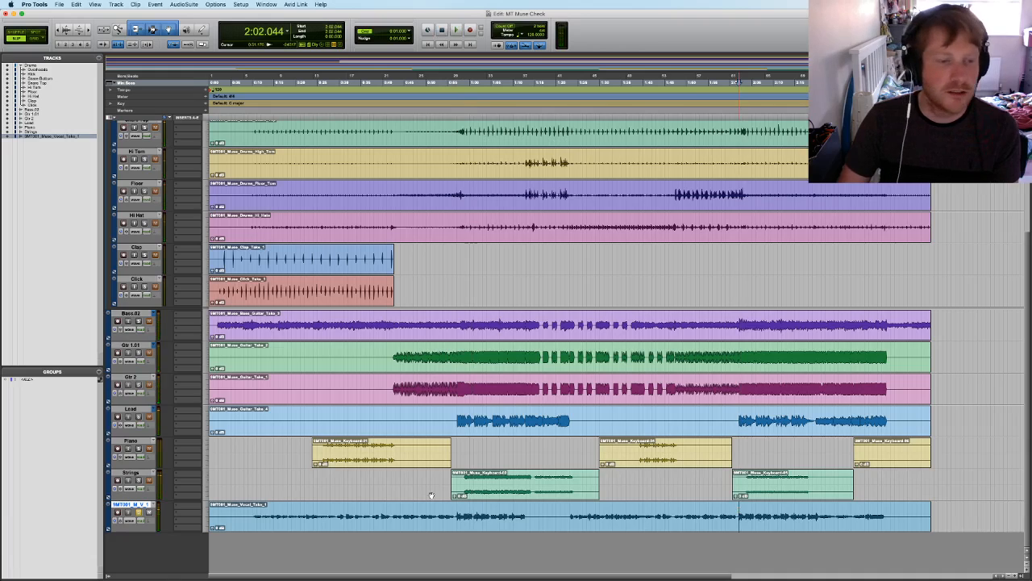
Rename the new vocal track Vocal
double_click(142, 505)
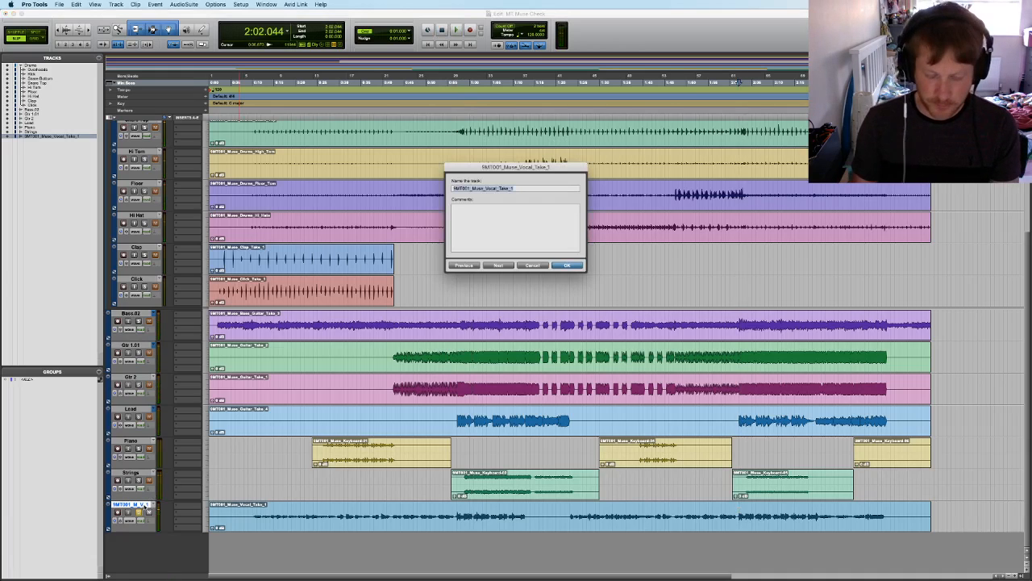
type("Vocal")
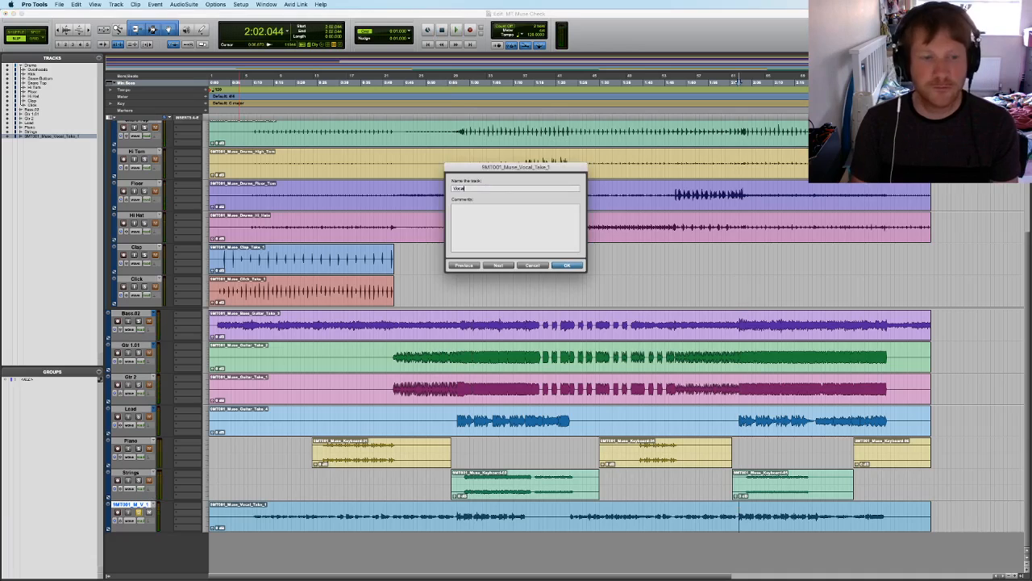
key("Return")
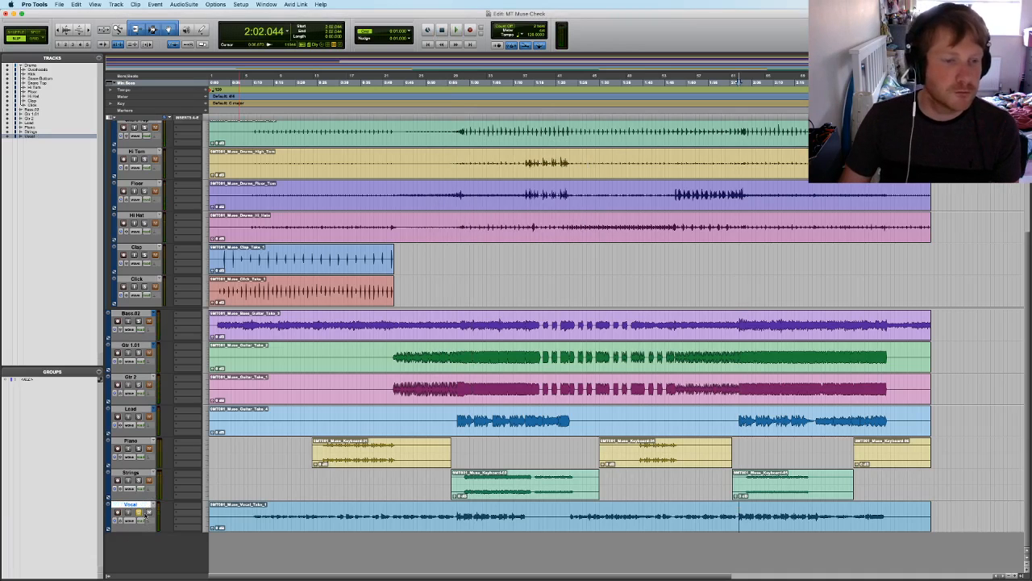
Create a new playlist on the Vocal track and import Vocal Take 2 onto it at the session start
left_click(155, 505)
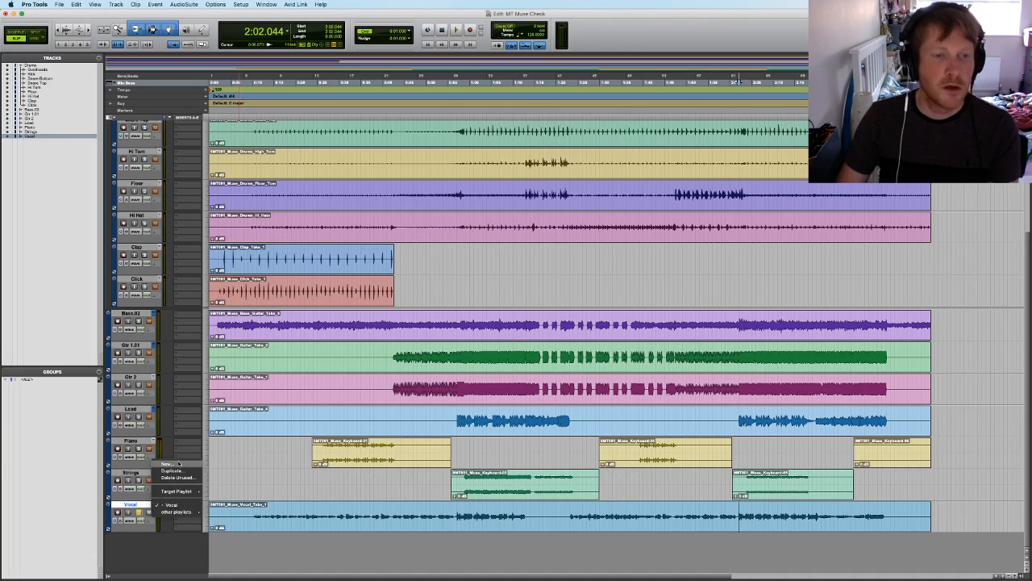
left_click(170, 464)
left_click(566, 226)
key("ctrl+Up")
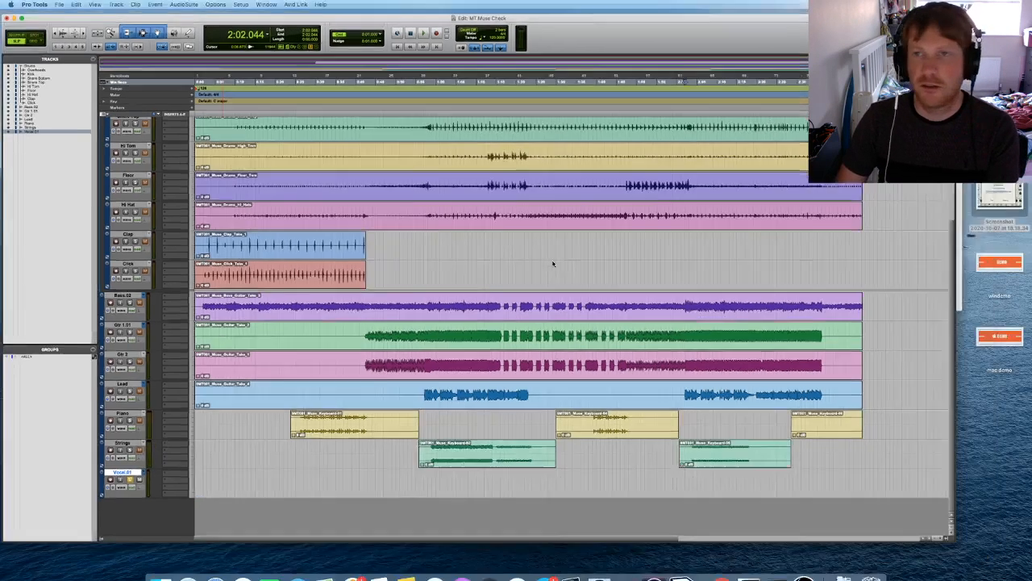
left_click(930, 198)
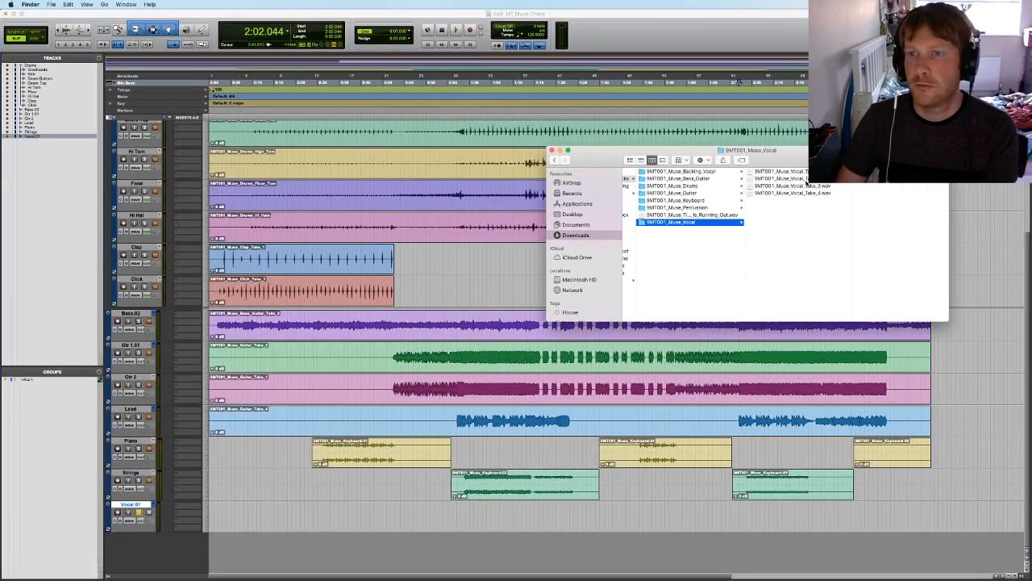
left_click_drag(479, 347, 224, 516)
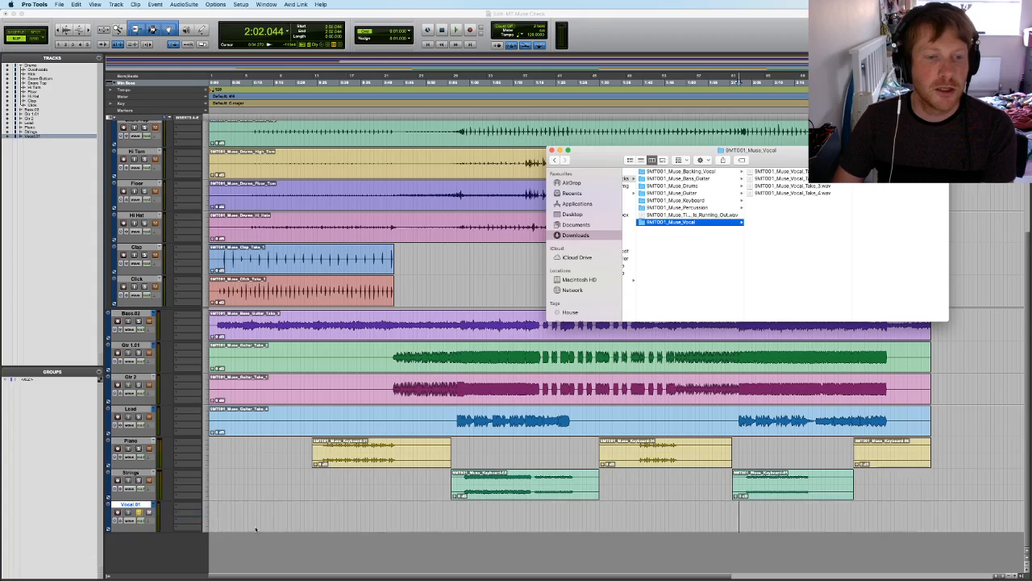
Add another playlist to the vocal track and import Vocal Take 3 onto it at the session start
left_click(149, 507)
left_click(179, 456)
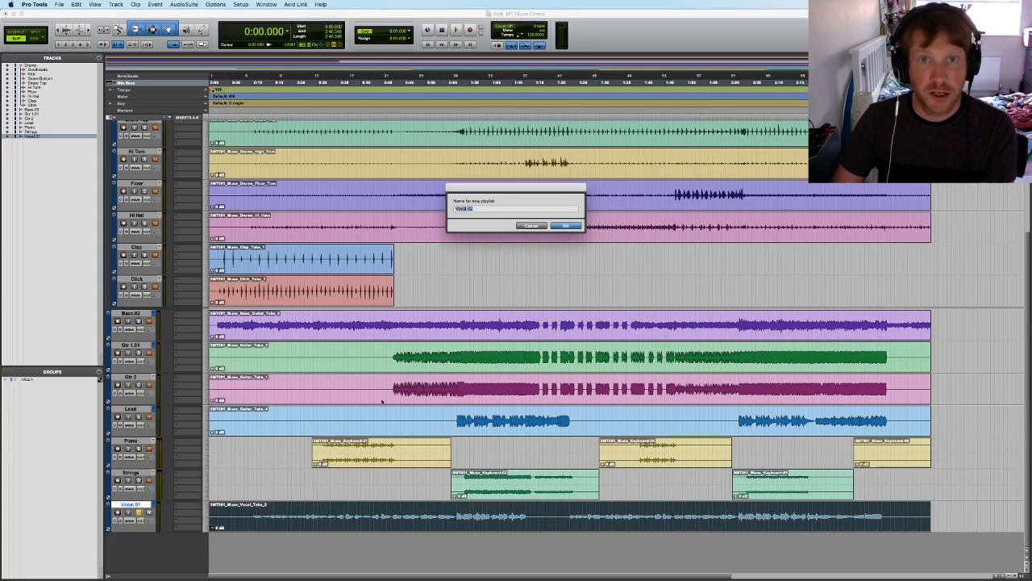
key("Return")
key("ctrl+Up")
left_click(942, 220)
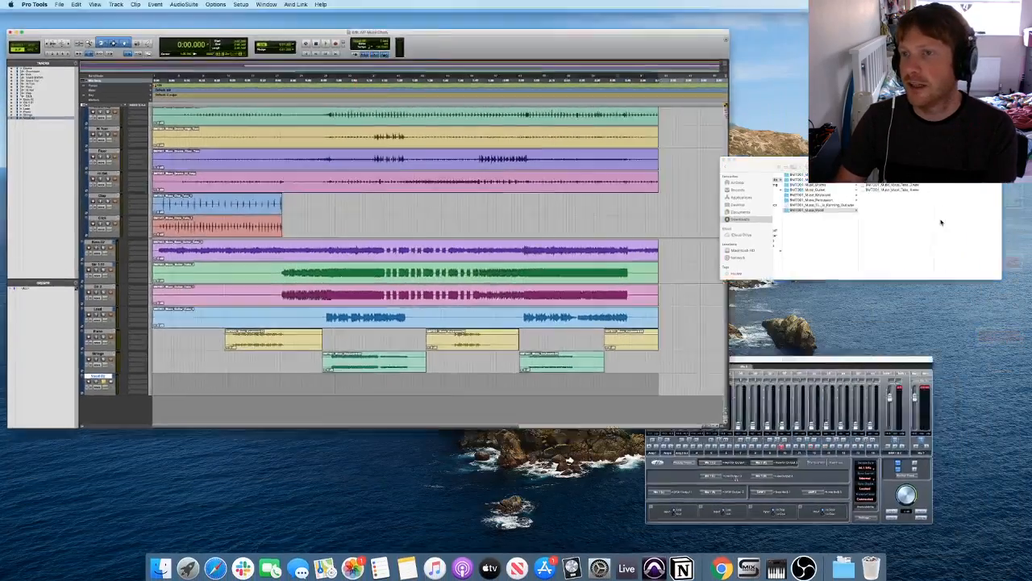
left_click_drag(820, 186, 291, 518)
left_click_drag(355, 528, 234, 538)
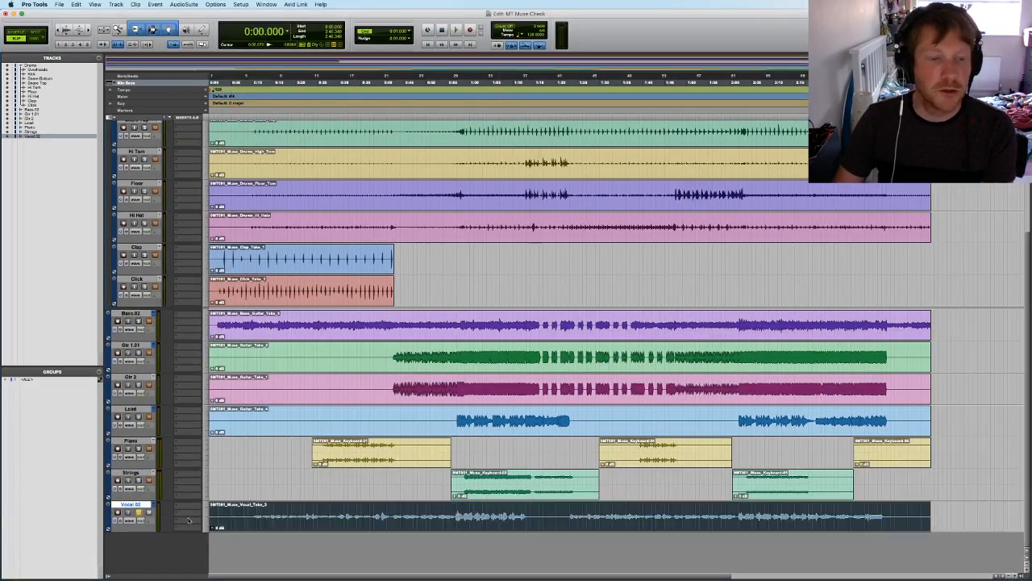
Add another playlist to the vocal track and import Vocal Take 4 onto it at the session start
left_click(152, 504)
left_click(166, 450)
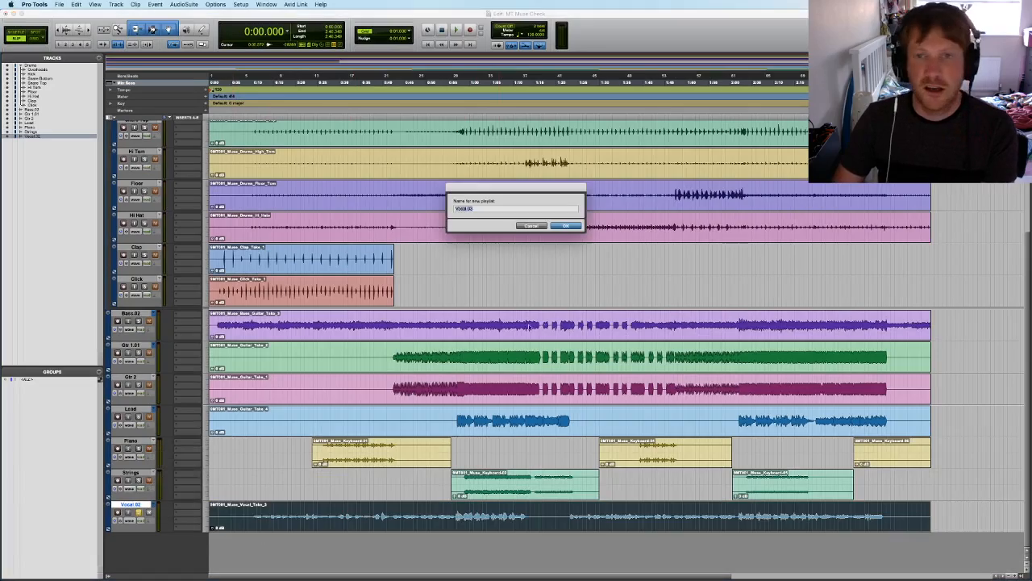
key("Return")
key("ctrl+Up")
left_click(927, 217)
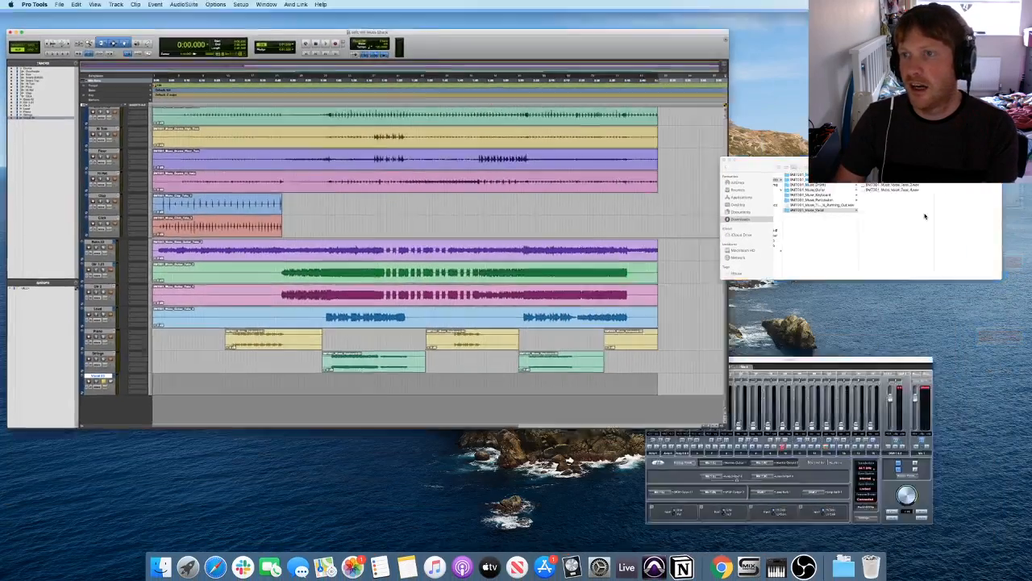
left_click_drag(818, 194, 303, 519)
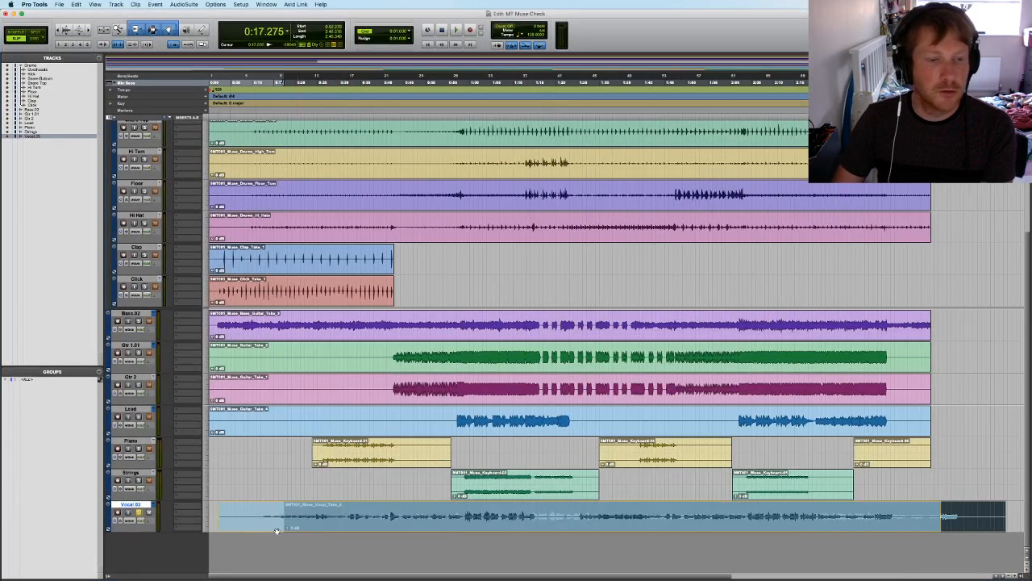
left_click(339, 509)
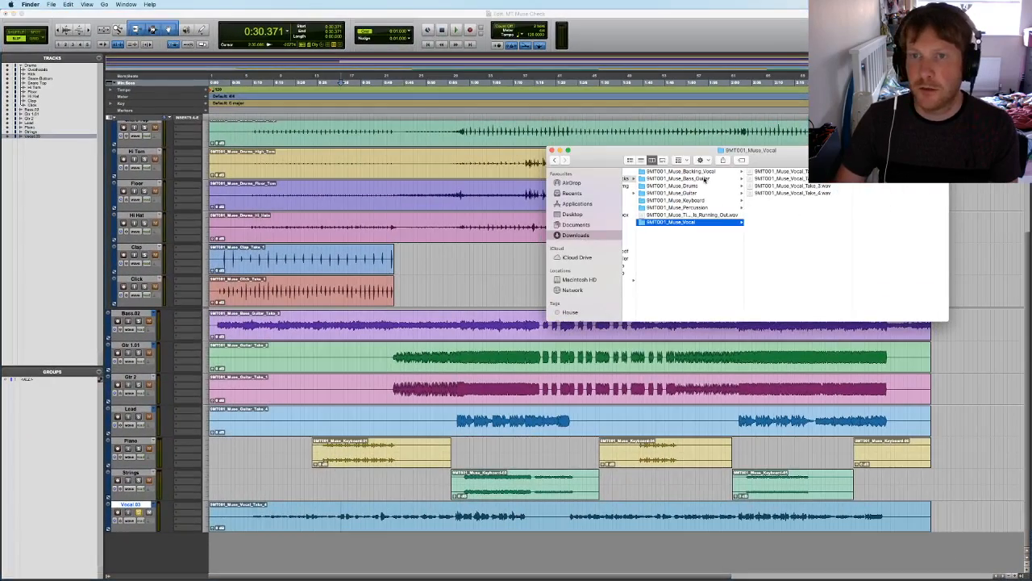
Import Backing Vocal Take 1 onto a new track below the vocal and align its clip with the session start
left_click(701, 171)
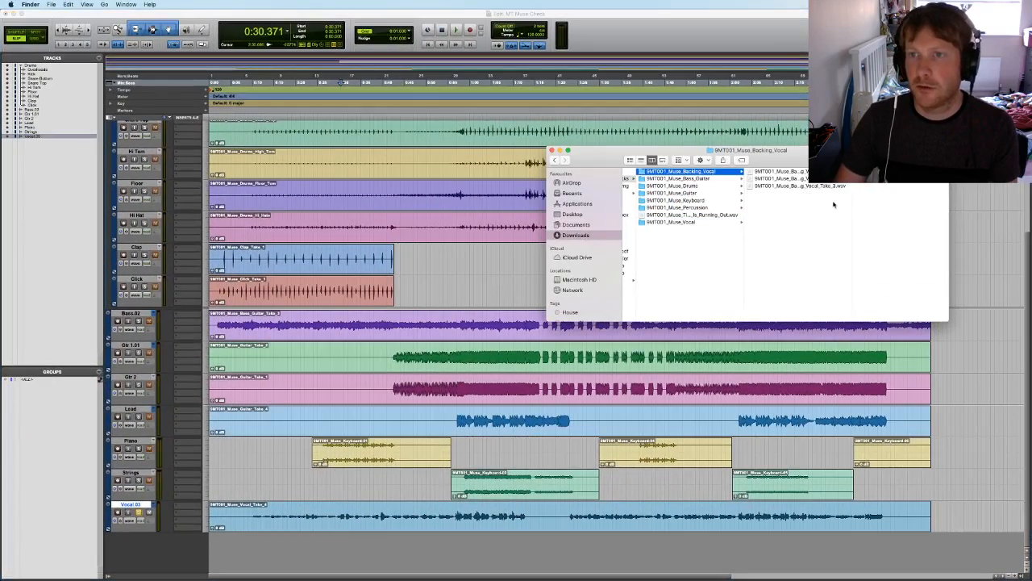
left_click_drag(778, 171, 372, 548)
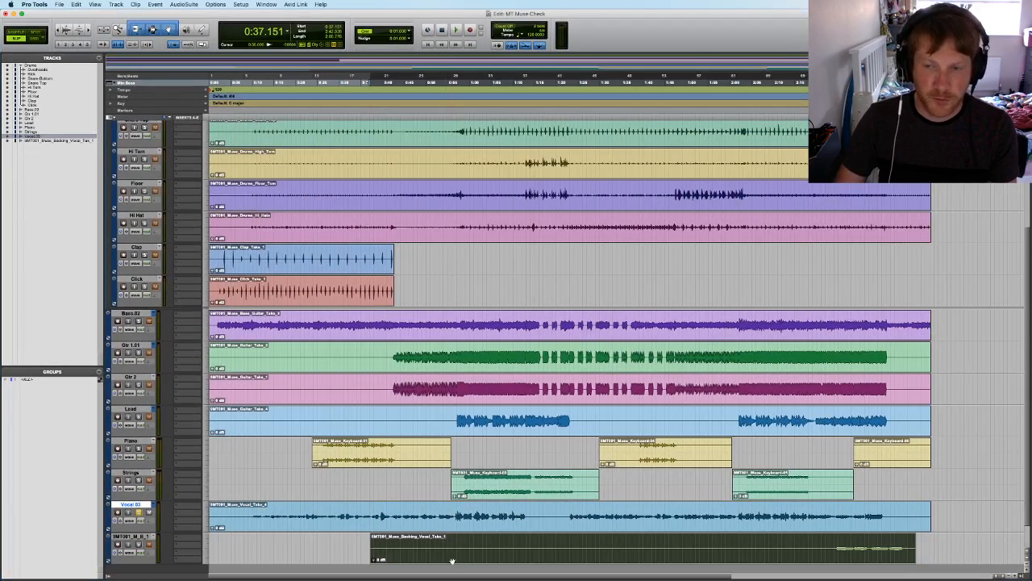
left_click_drag(452, 561, 252, 567)
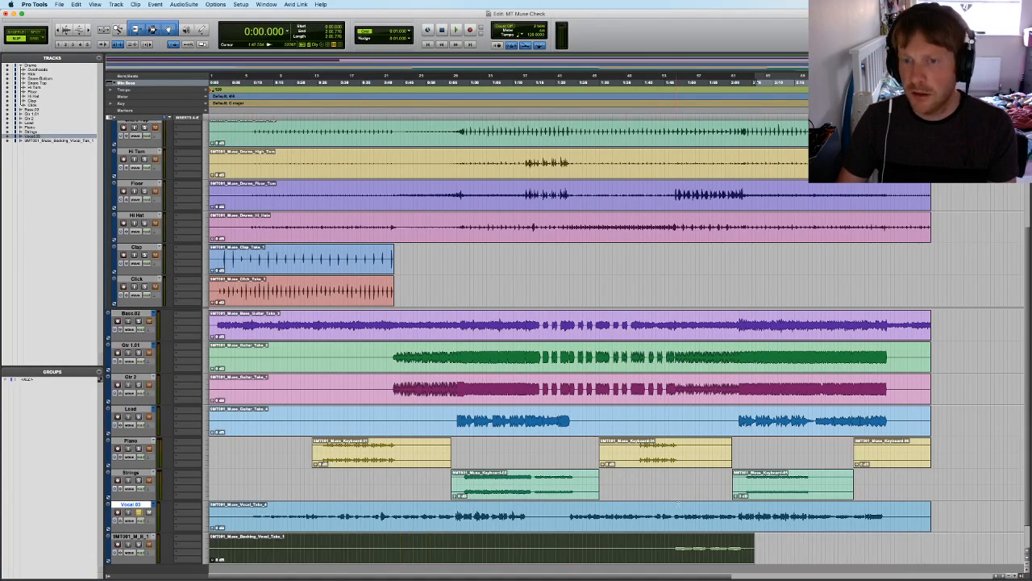
Solo the backing vocal track instead of the lead vocal and listen to it from about 1:52
left_click(696, 487)
key("space")
scroll(696, 487, "down", 1)
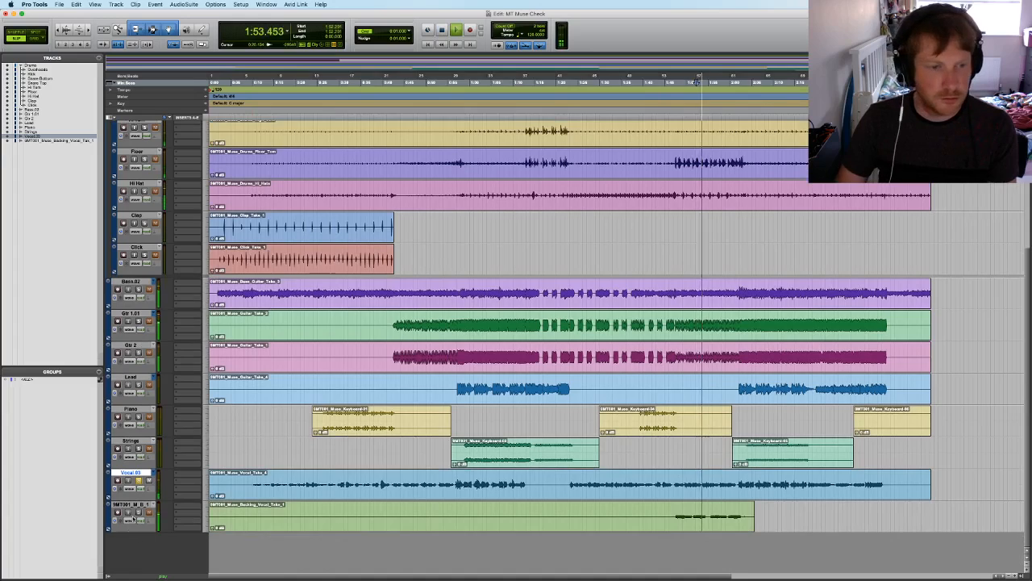
left_click(138, 513)
left_click(139, 481)
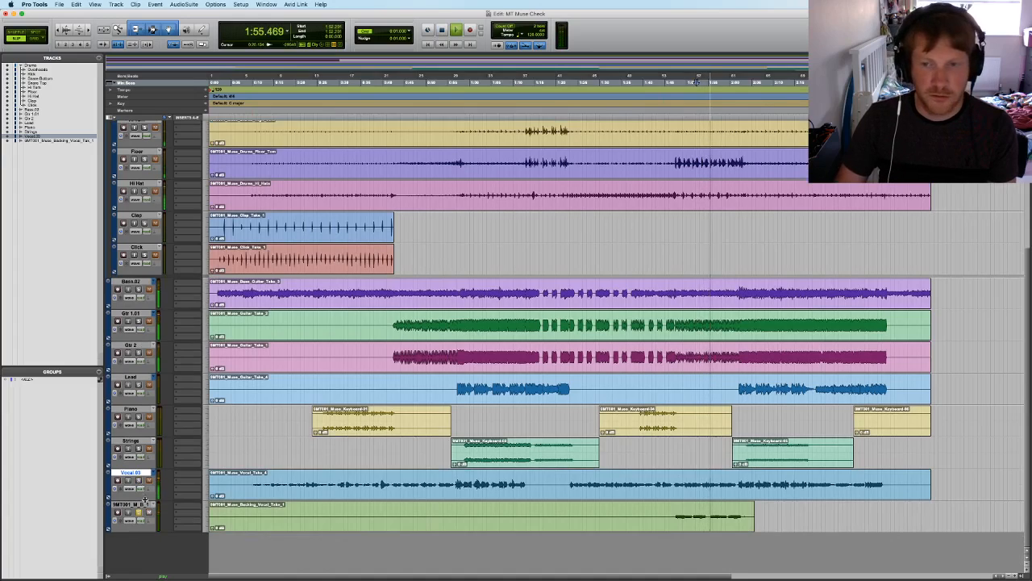
key("space")
Import Backing Vocal Take 2 onto its own new track at the session start
key("super+equal")
key("super+equal")
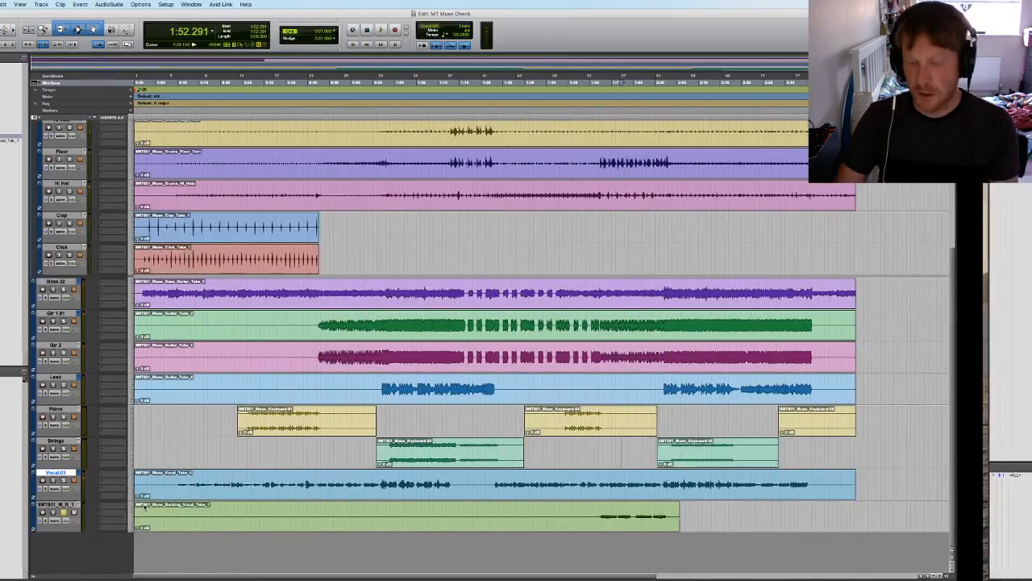
key("super+equal")
key("ctrl+Left")
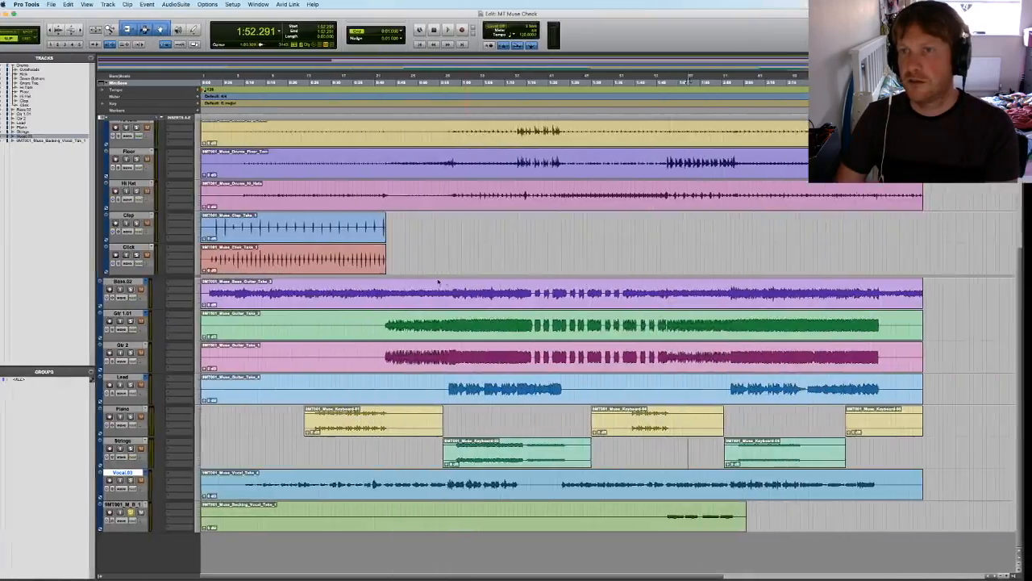
key("ctrl+Up")
left_click(872, 194)
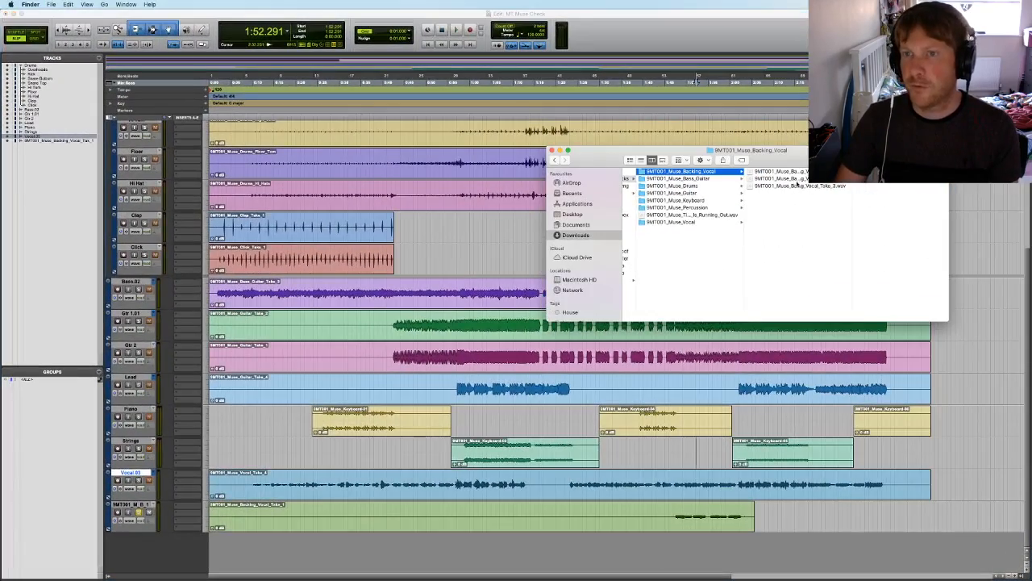
left_click_drag(801, 180, 241, 534)
Solo the Backing Vocal Take 2 track as well and listen to both backing vocals from about 1:48
left_click(683, 513)
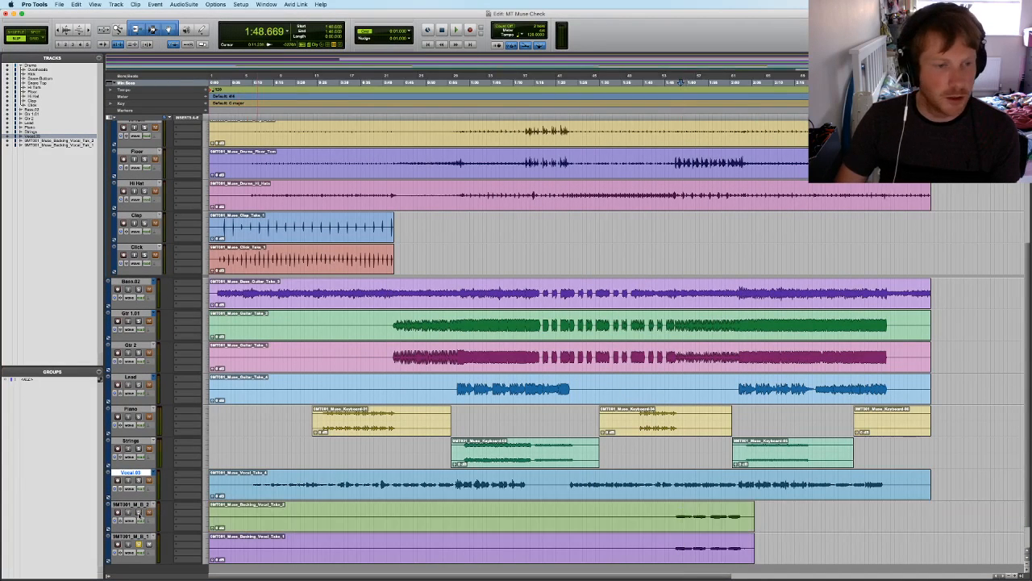
key("space")
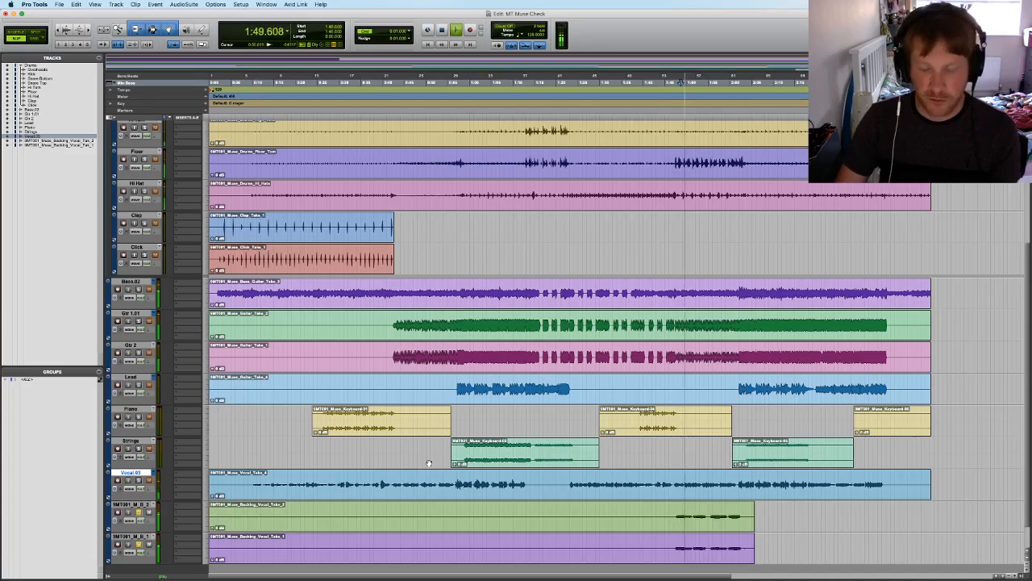
key("space")
Import Backing Vocal Take 3 onto the Backing Vocal Take 2 track, placing it at about 2:18 after the existing clip
key("super+equal")
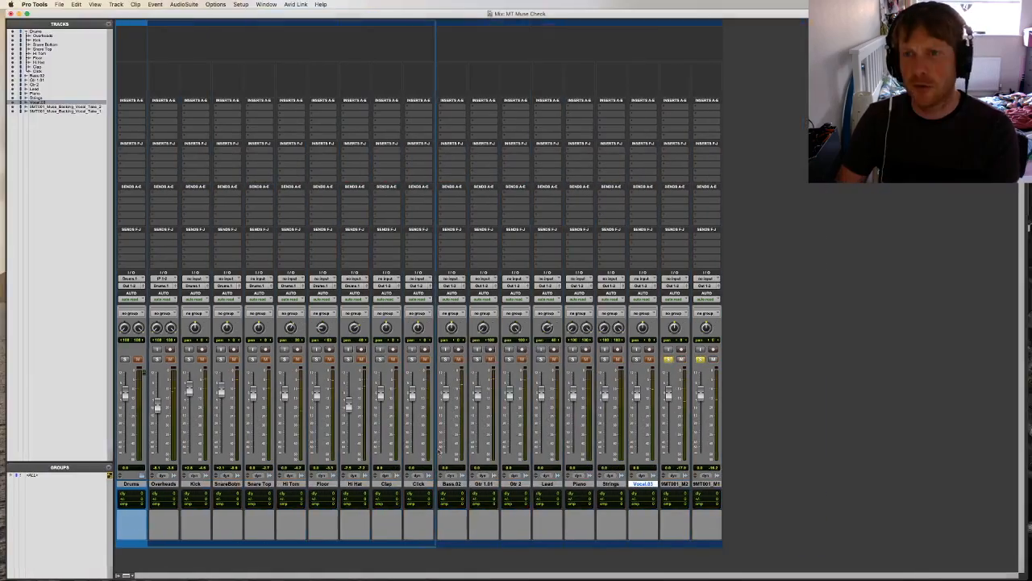
key("ctrl+Up")
left_click(475, 397)
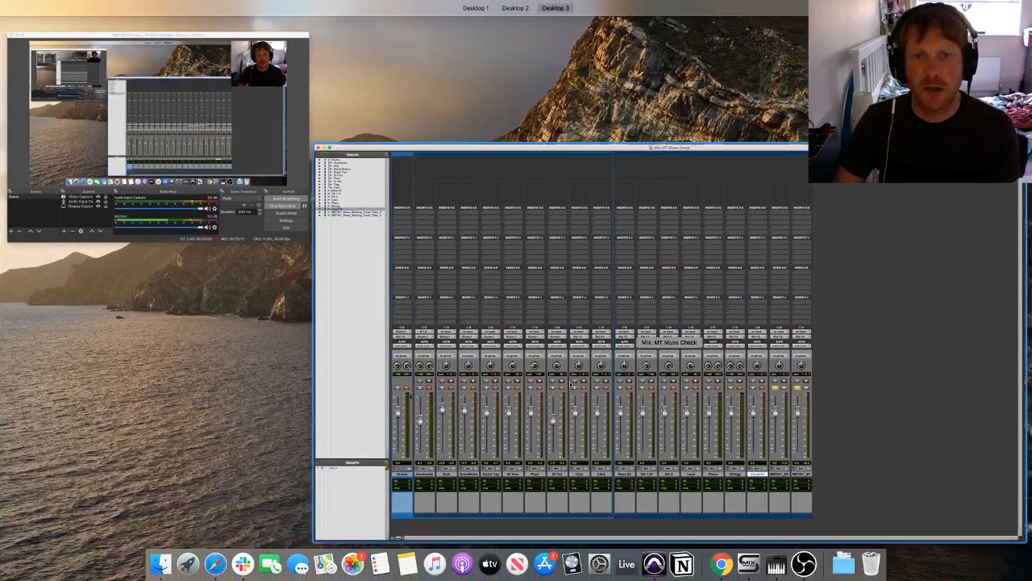
key("super+equal")
key("ctrl+Up")
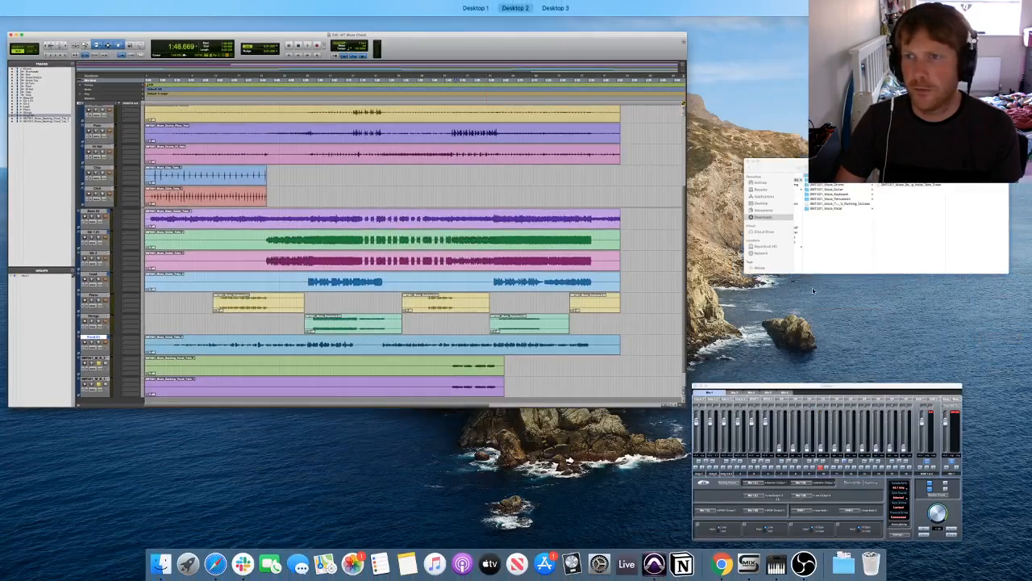
left_click(824, 192)
left_click_drag(824, 187, 811, 508)
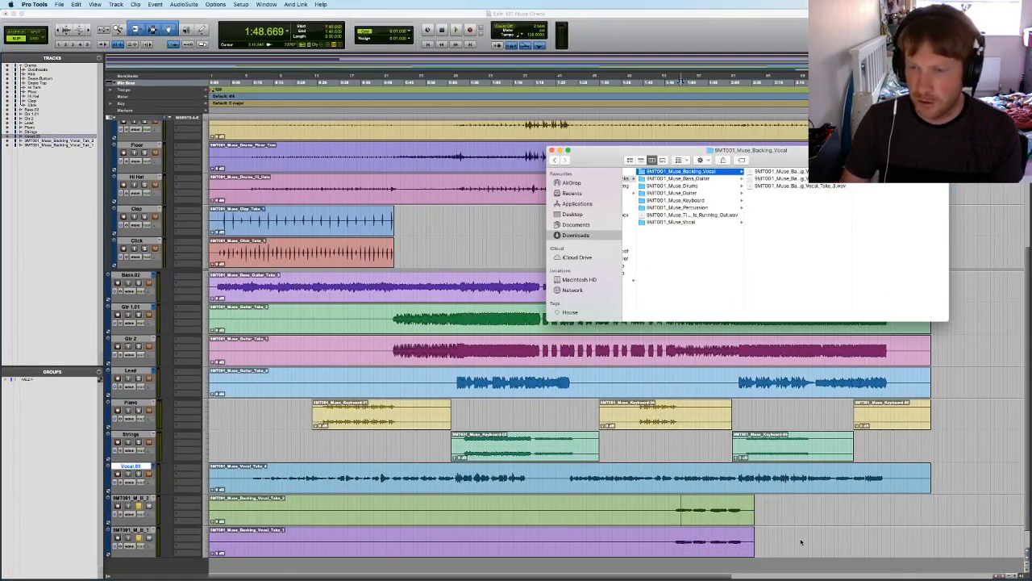
key("super+bracketleft")
key("super+bracketleft")
key("super+bracketleft")
key("super+bracketright")
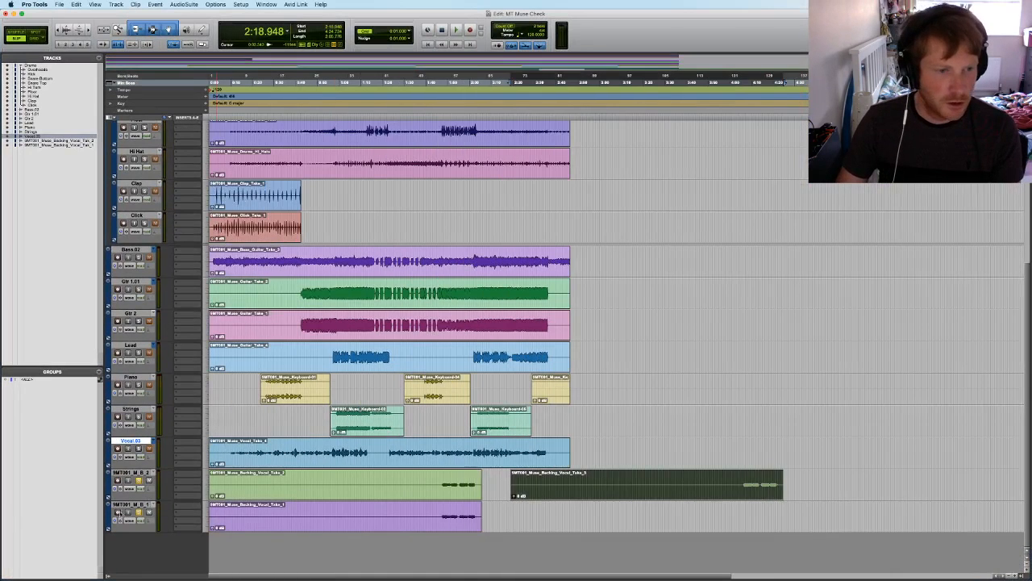
Create a new playlist on the Backing Vocal Take 1 track and move the Take 3 clip onto it at the session start
left_click(154, 505)
left_click(174, 466)
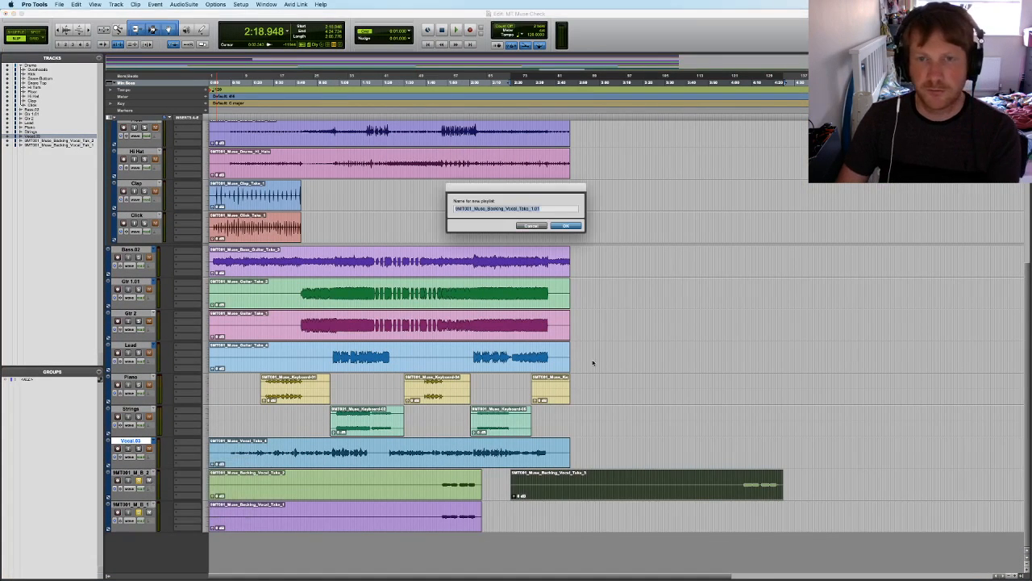
key("Return")
left_click_drag(580, 490, 242, 543)
Listen to the soloed backing vocals together from about 1:47, checking several phrases up to about 2:01
left_click(441, 478)
key("super+bracketright")
key("super+bracketright")
key("super+bracketright")
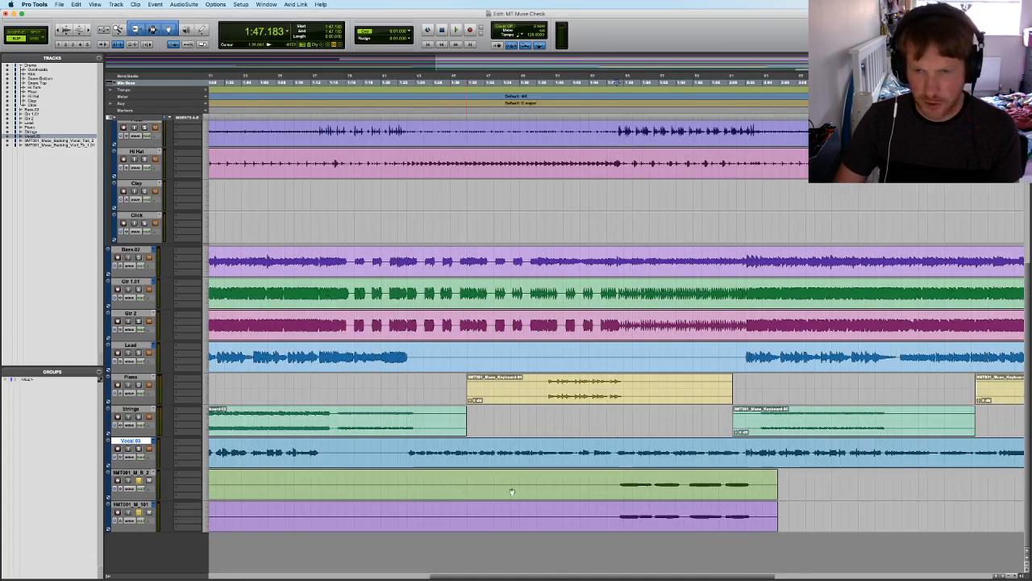
key("space")
key("space")
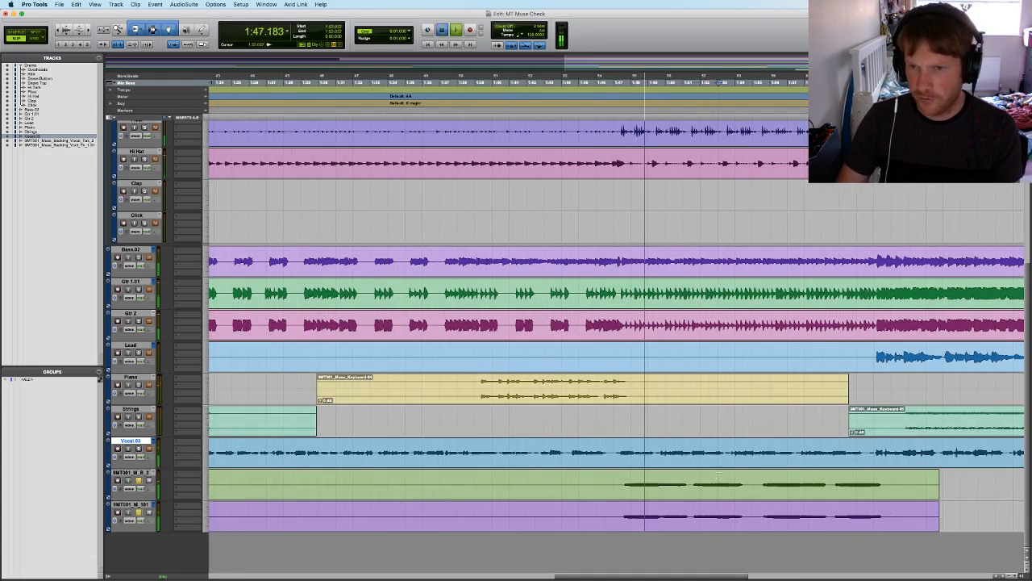
left_click(716, 466)
key("space")
key("space")
left_click(792, 481)
key("space")
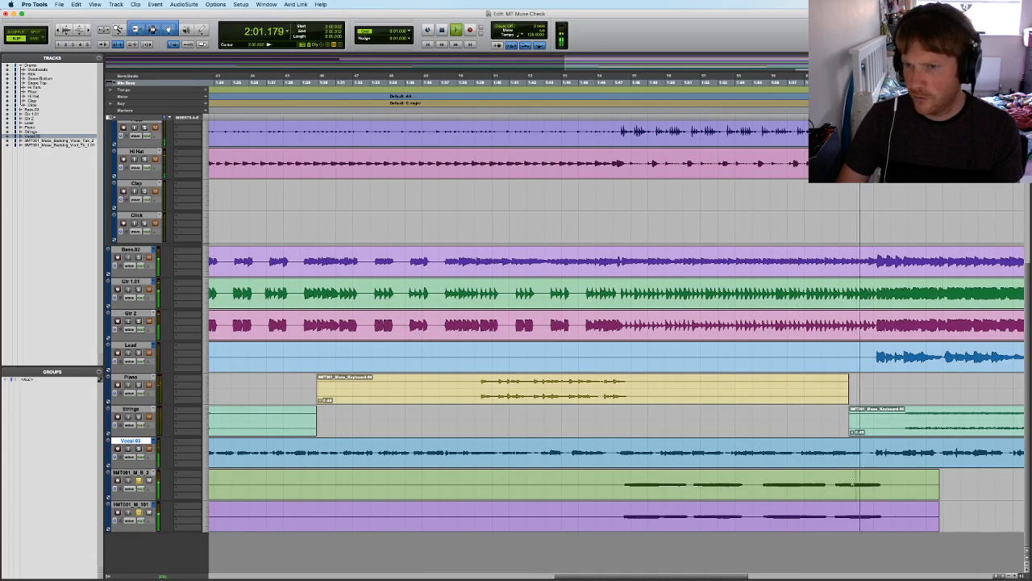
key("space")
Take both backing vocal tracks out of solo and play the full mix from about 1:47
key("super+equal")
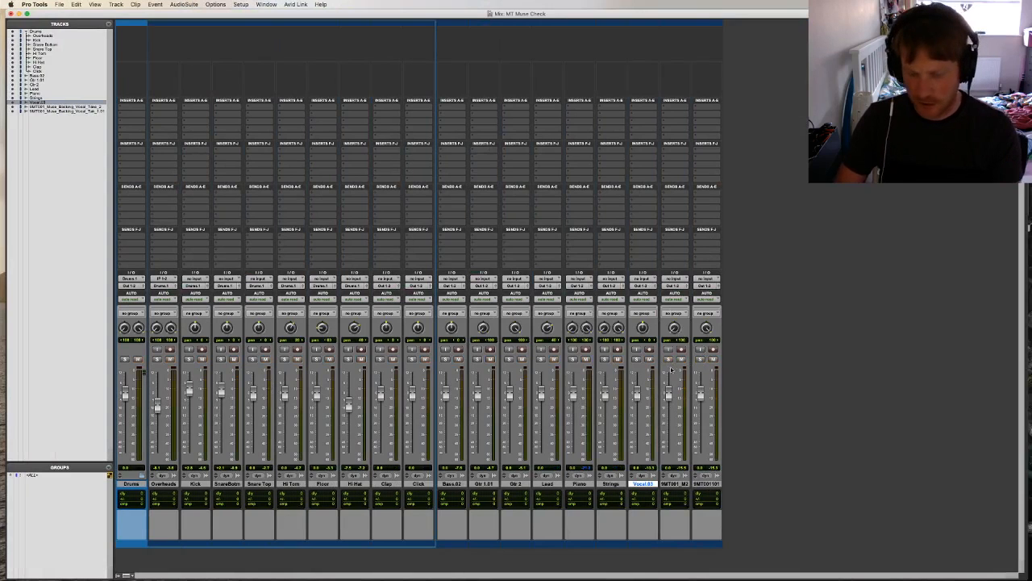
key("super+equal")
left_click(615, 476)
key("space")
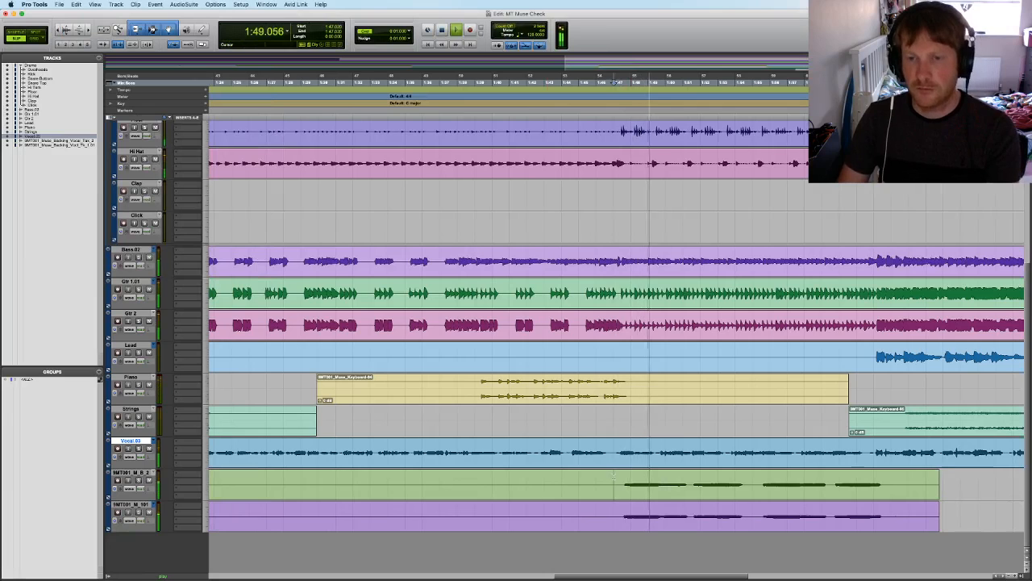
Raise the lead vocal's level and lower the Gtr 2 and Gtr 1.01 levels slightly during playback
key("super+equal")
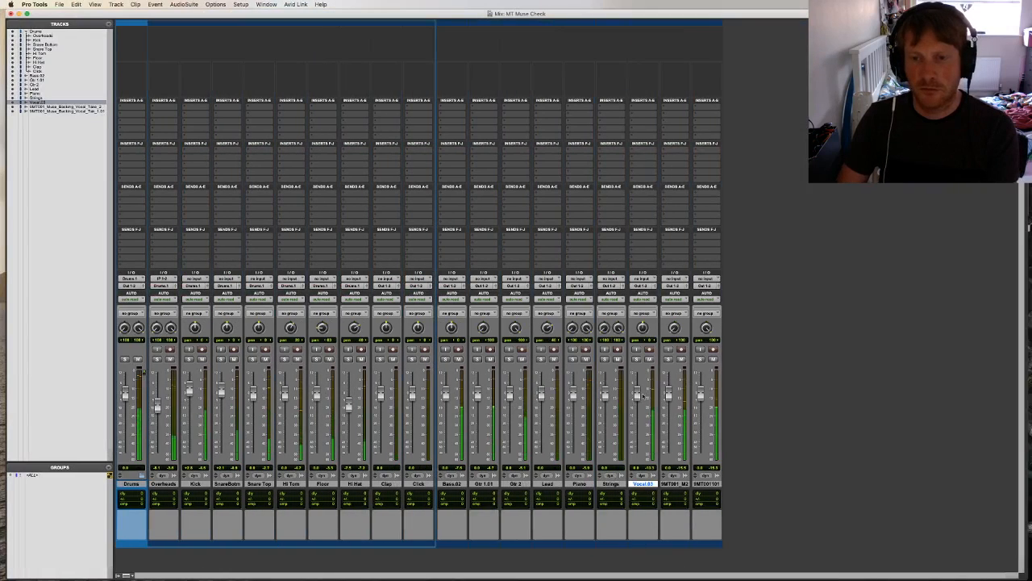
left_click_drag(638, 395, 638, 384)
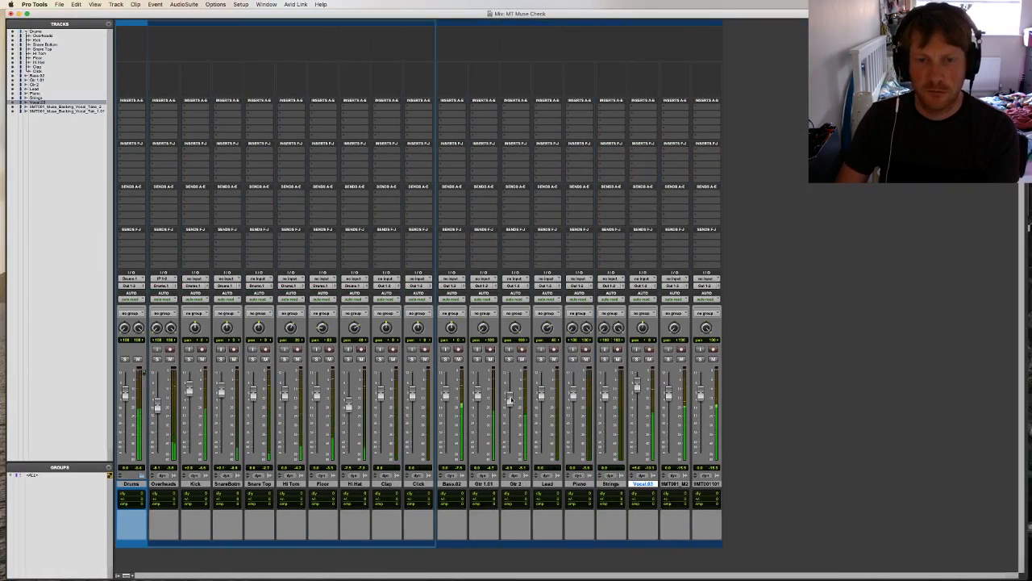
left_click_drag(511, 400, 478, 401)
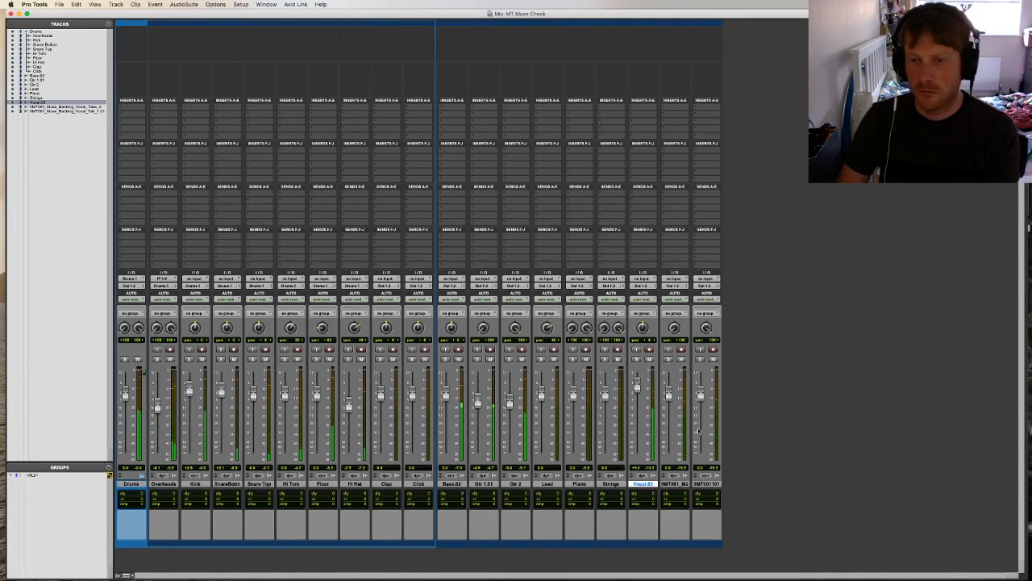
Create one new stereo Master Fader track
key("shift+super+n")
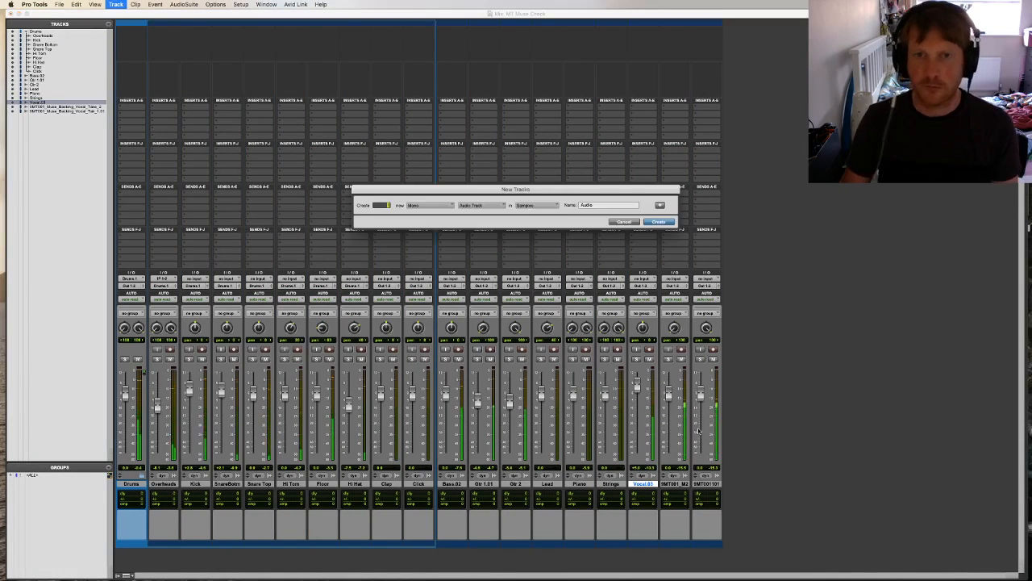
left_click(430, 205)
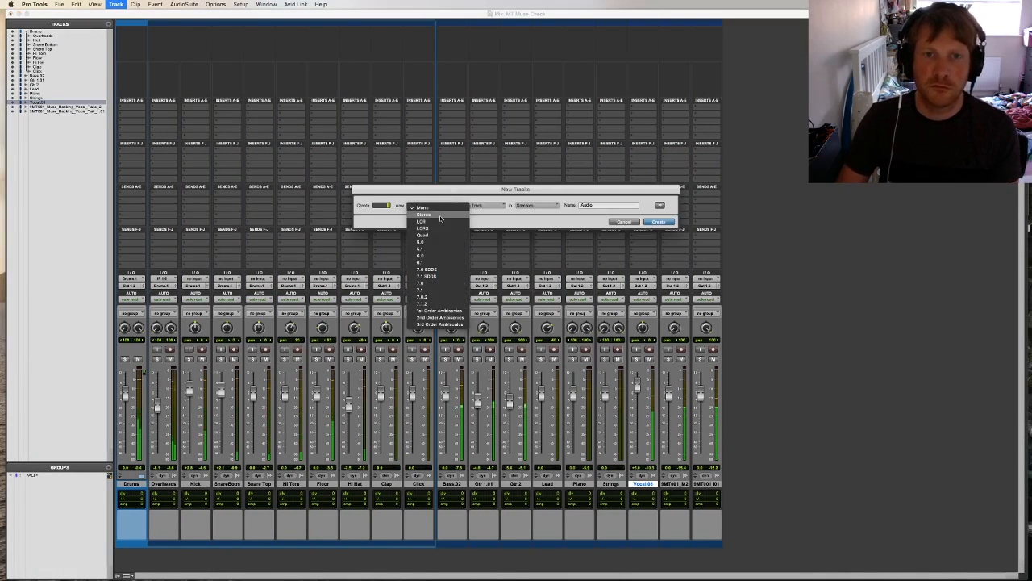
left_click(441, 216)
left_click(482, 205)
left_click(482, 218)
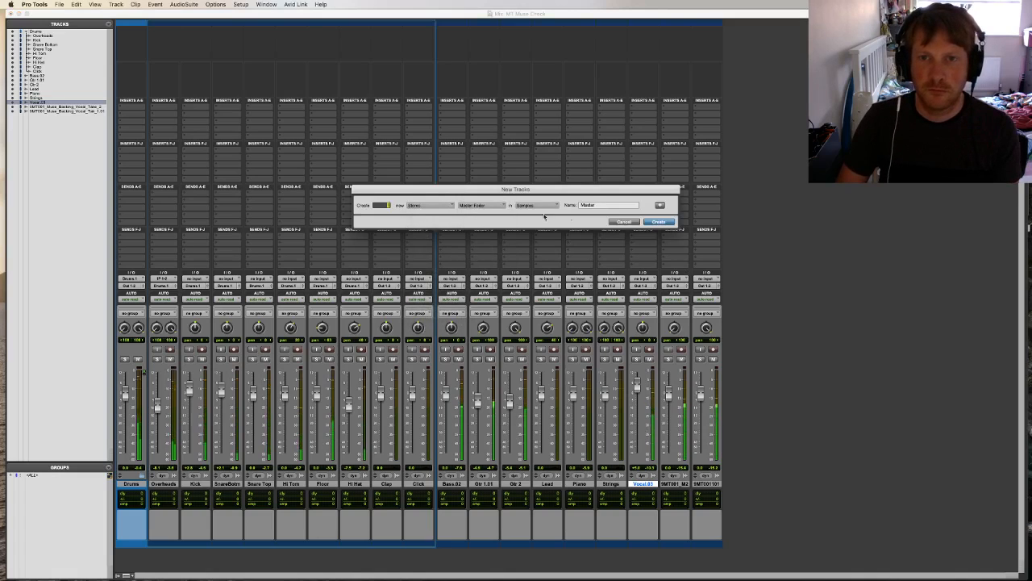
left_click(659, 222)
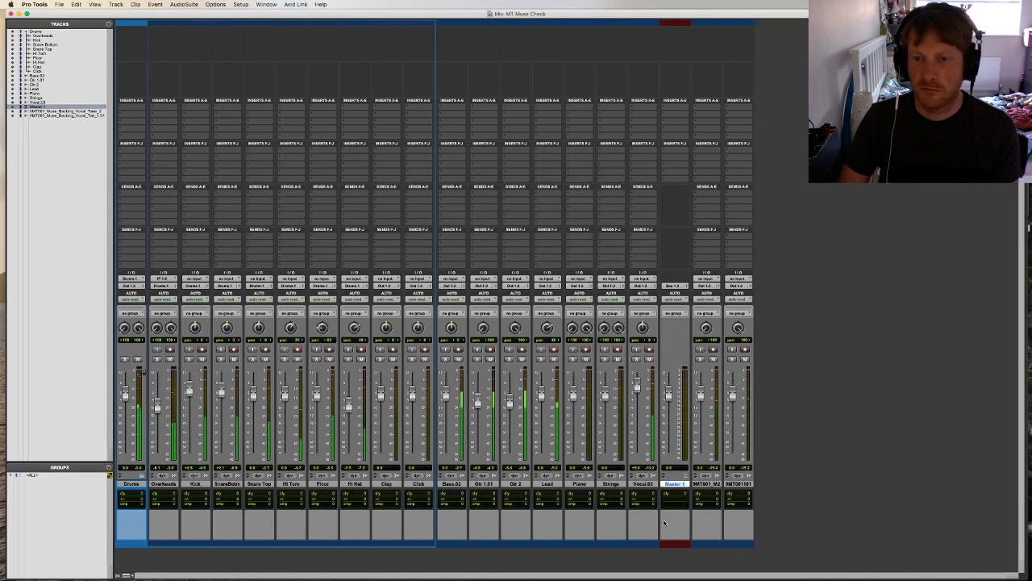
Assign the master fader to Out 1-2 and move it to the end of the mixer after the backing vocals
left_click(678, 286)
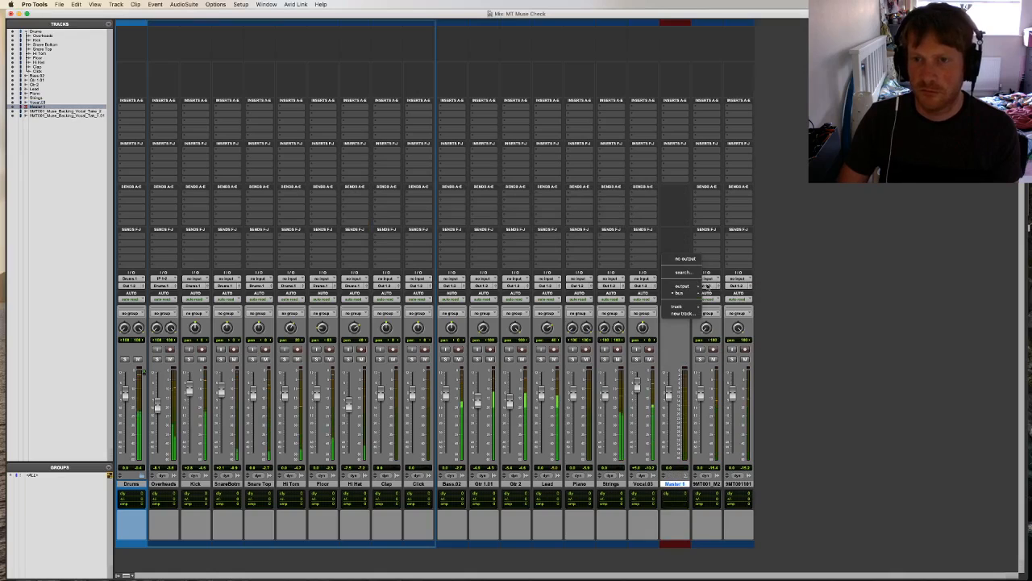
mouse_move(699, 288)
left_click(742, 289)
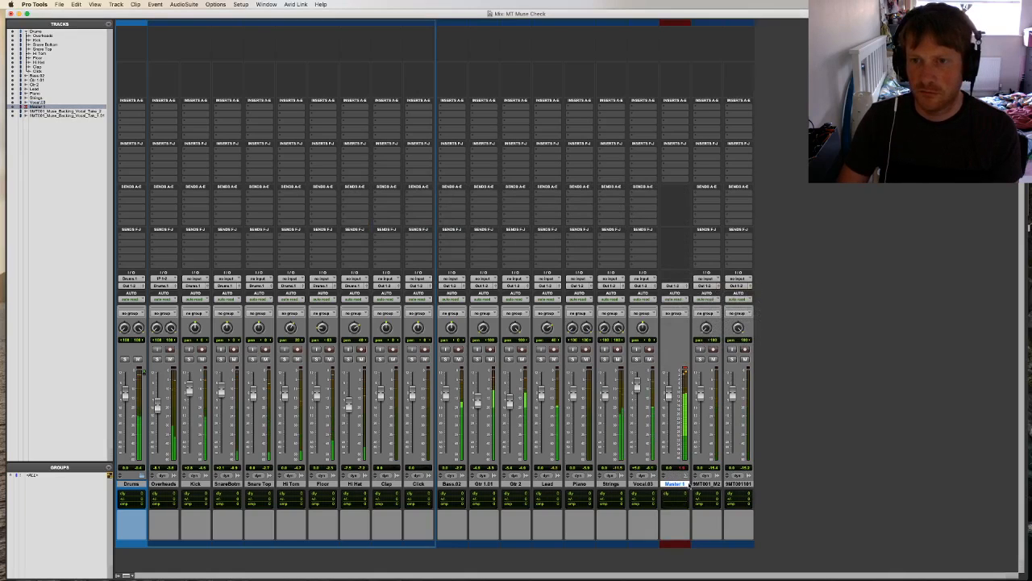
left_click_drag(682, 483, 738, 484)
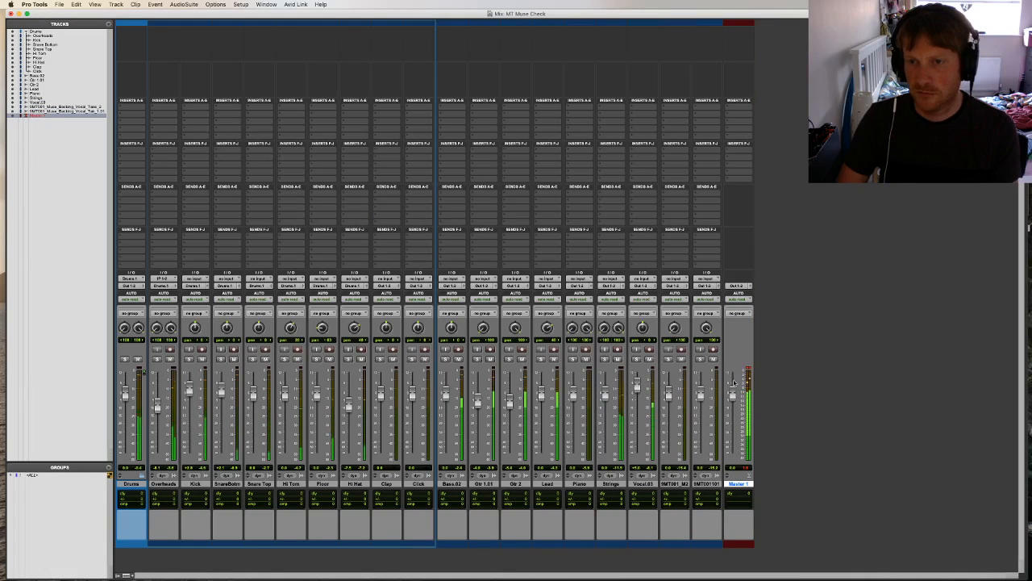
Examine the arrangement on the Edit window timeline, from the drum tracks down to the backing vocals and the master fader
key("super+equal")
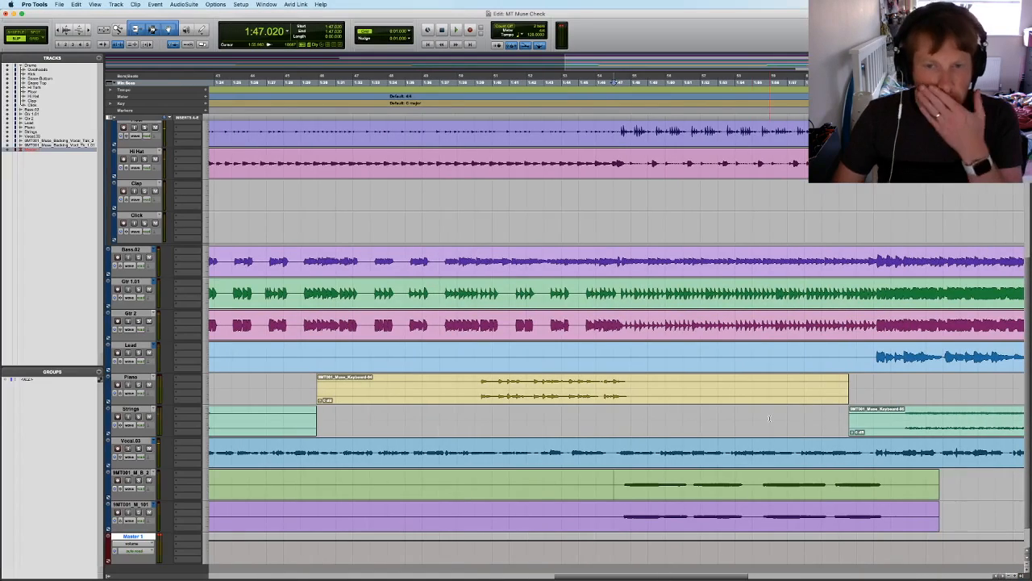
key("r")
key("t")
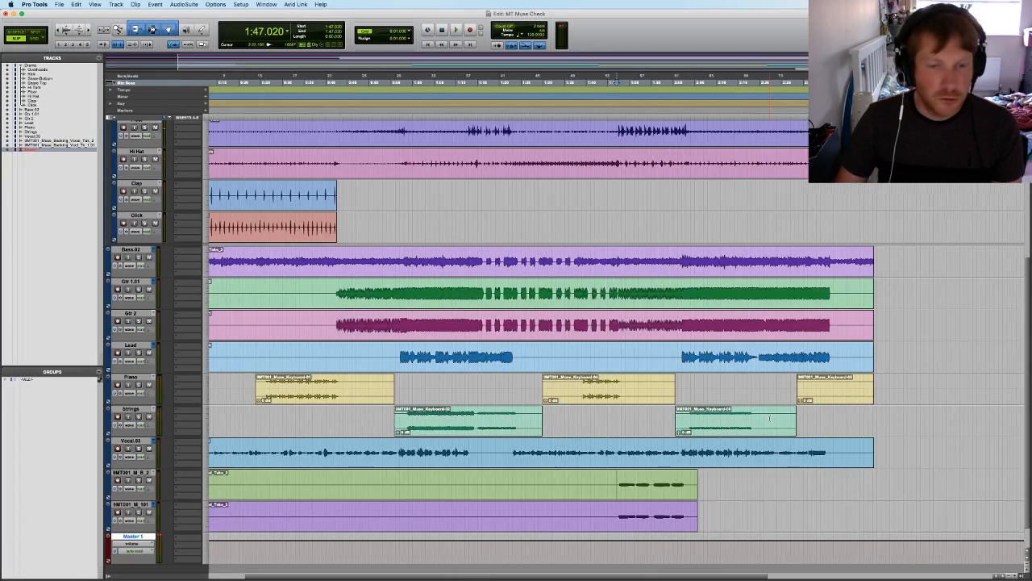
key("r")
scroll(770, 419, "down", 2)
left_click(340, 415)
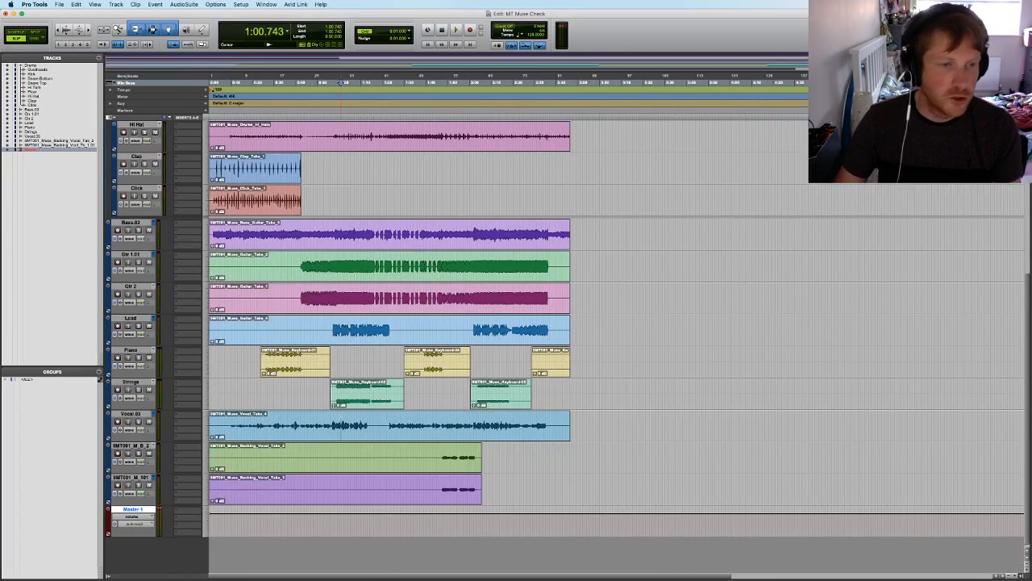
key("t")
left_click(358, 423)
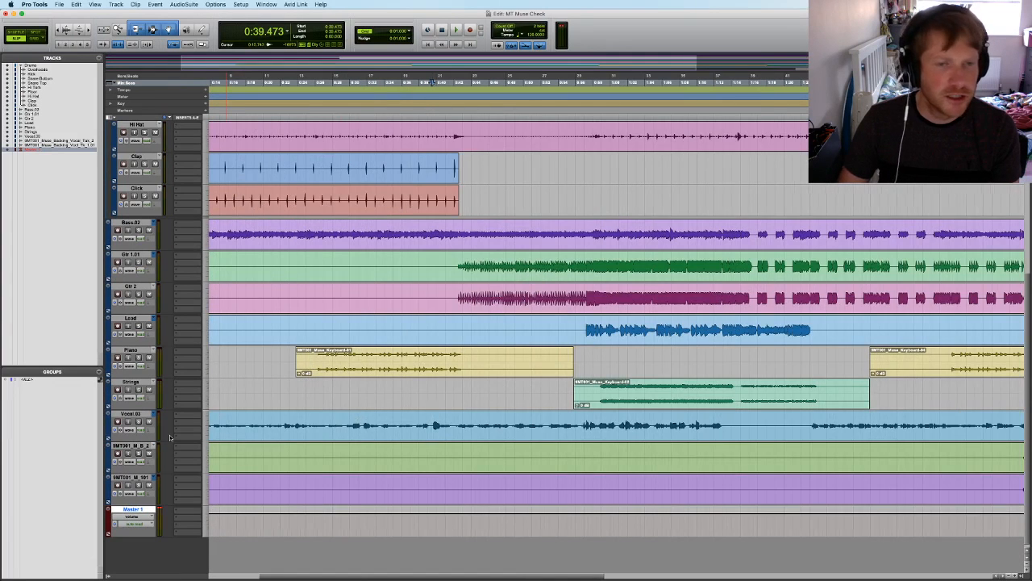
key("r")
key("t")
key("r")
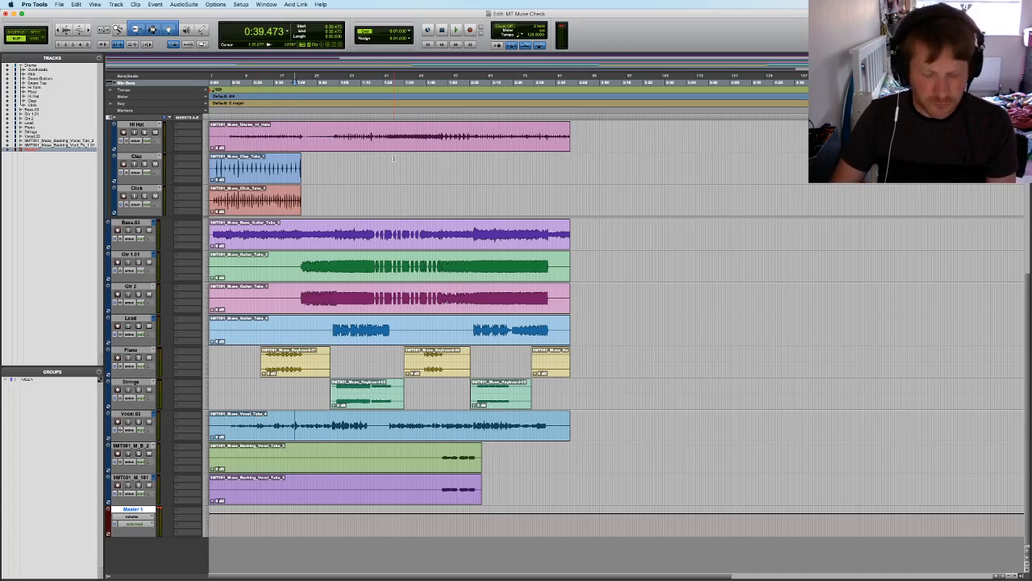
key("t")
scroll(392, 159, "up", 7)
scroll(393, 158, "down", 4)
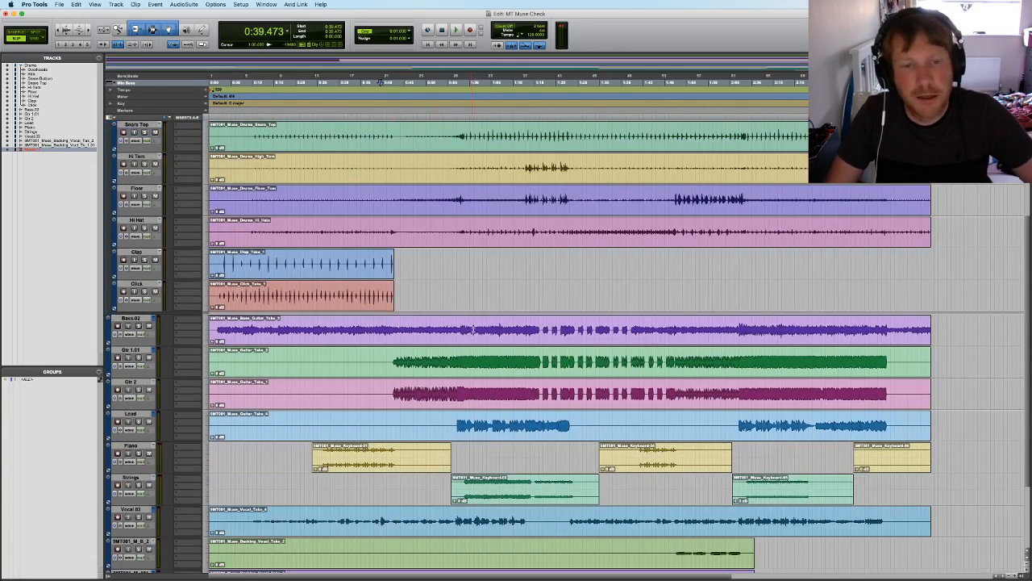
key("space")
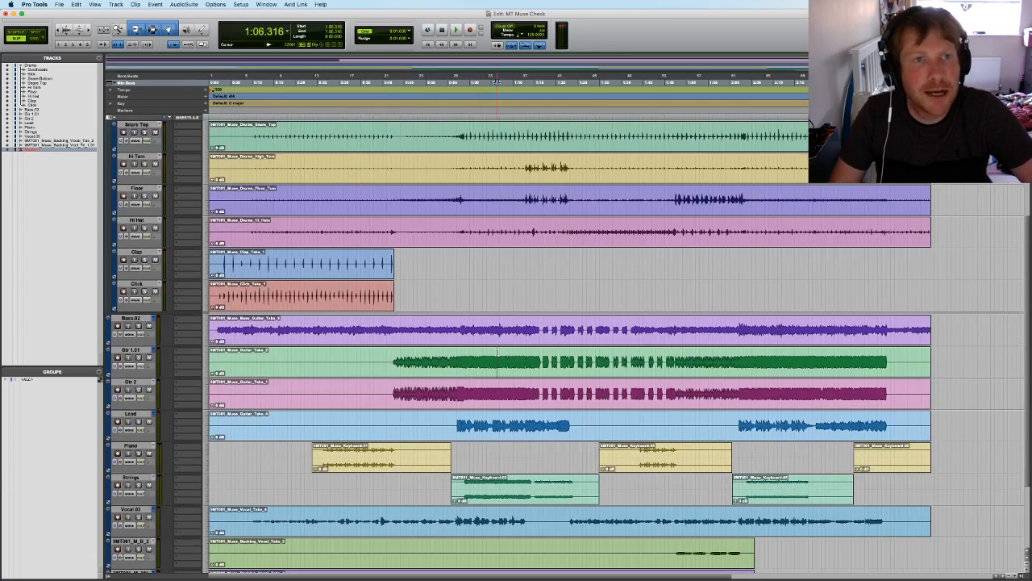
scroll(498, 353, "up", 4)
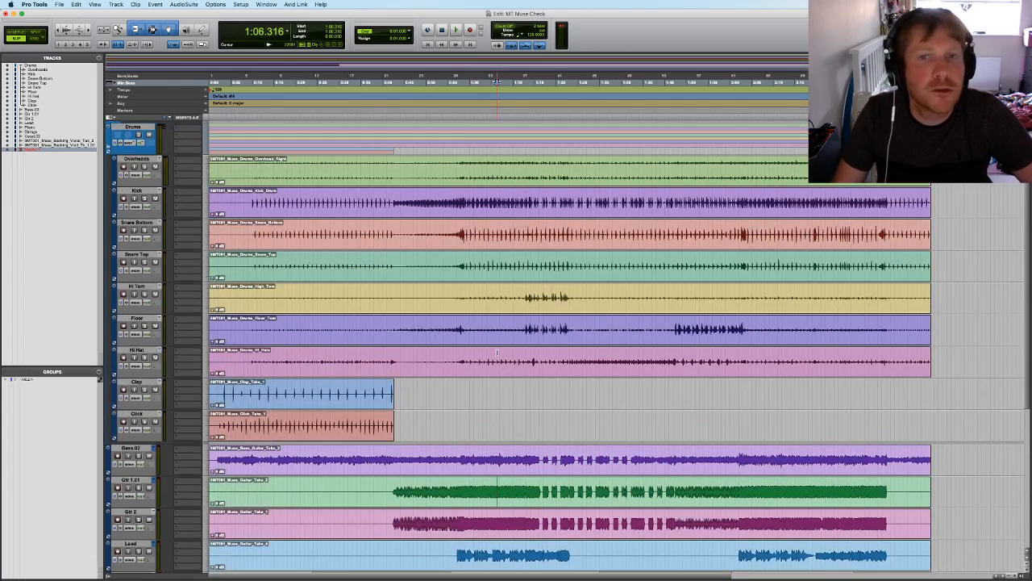
scroll(497, 353, "down", 4)
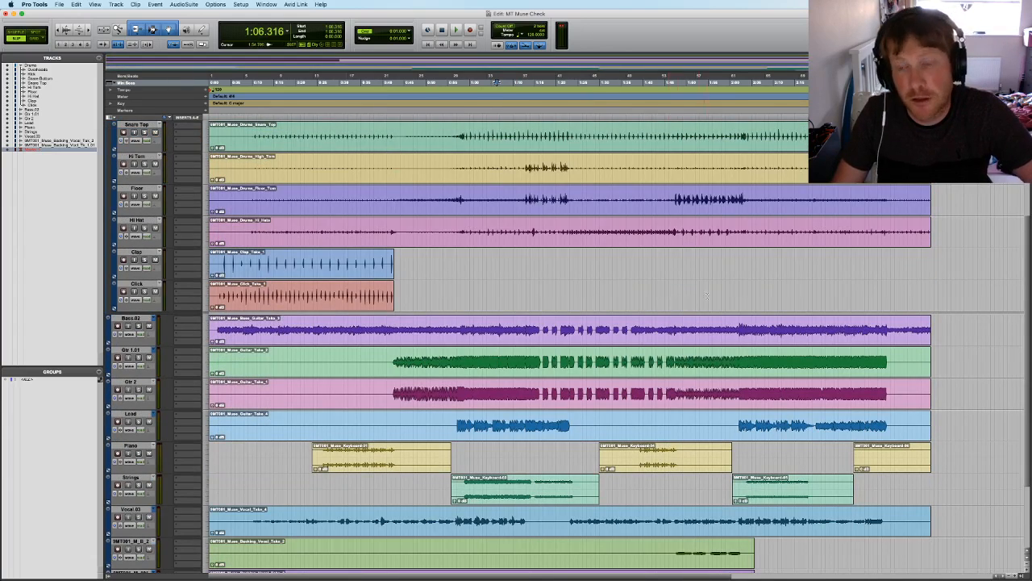
Play the full mix from about 2:14, from about 0:41, and from the first chorus at about 0:56
left_click(645, 324)
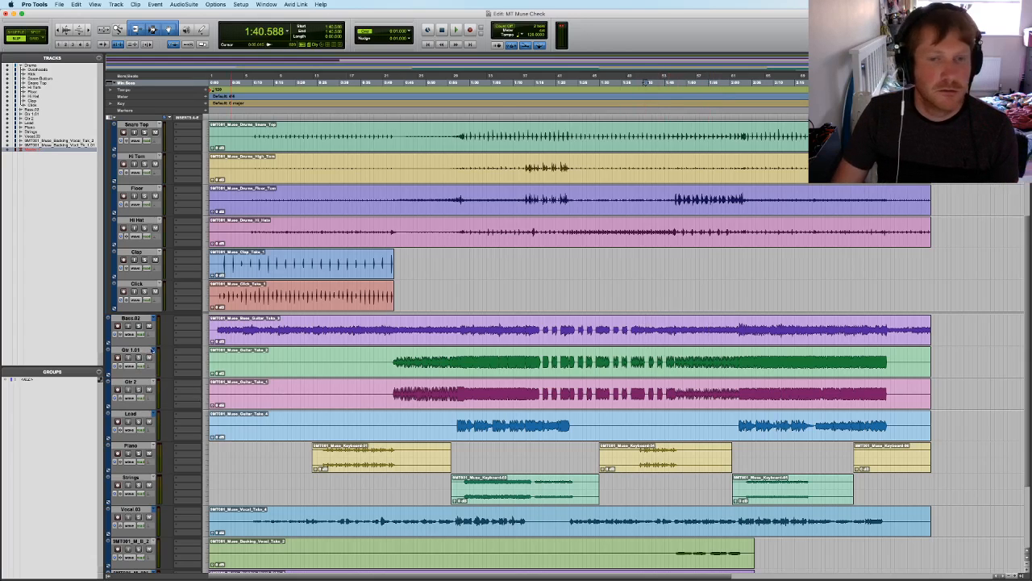
left_click(791, 355)
key("space")
scroll(795, 354, "down", 1)
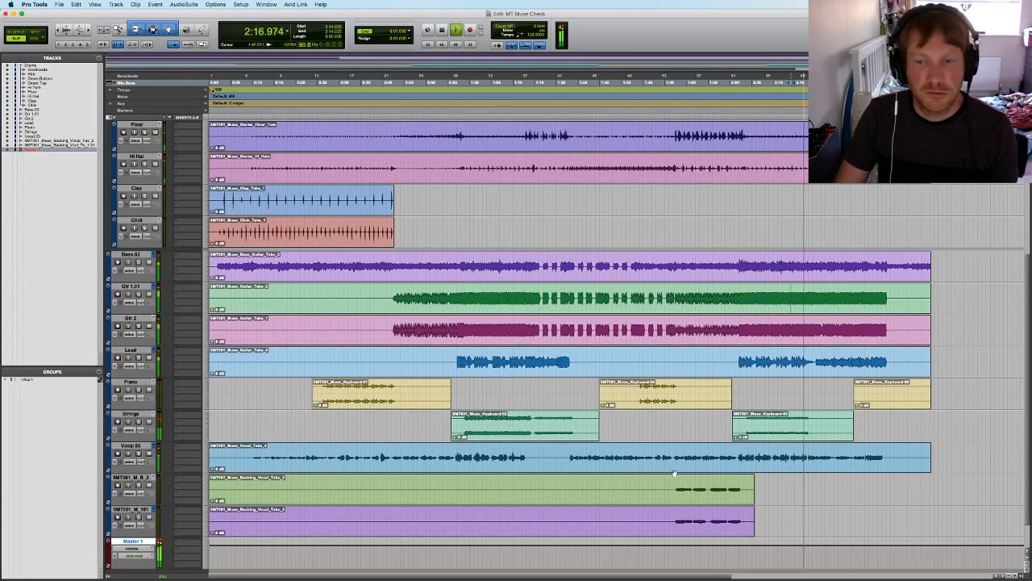
key("space")
left_click(390, 458)
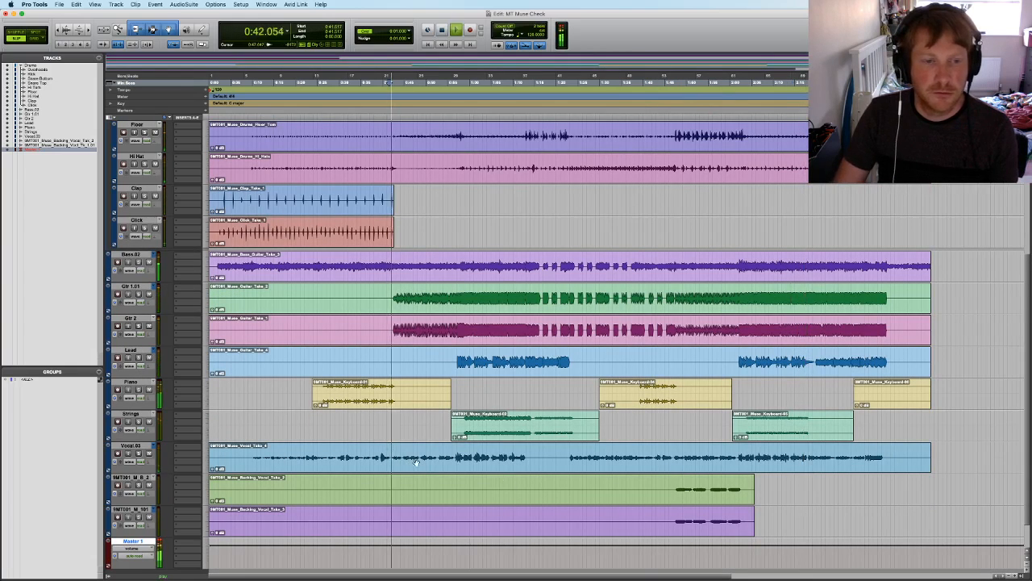
left_click_drag(456, 456, 525, 458)
key("space")
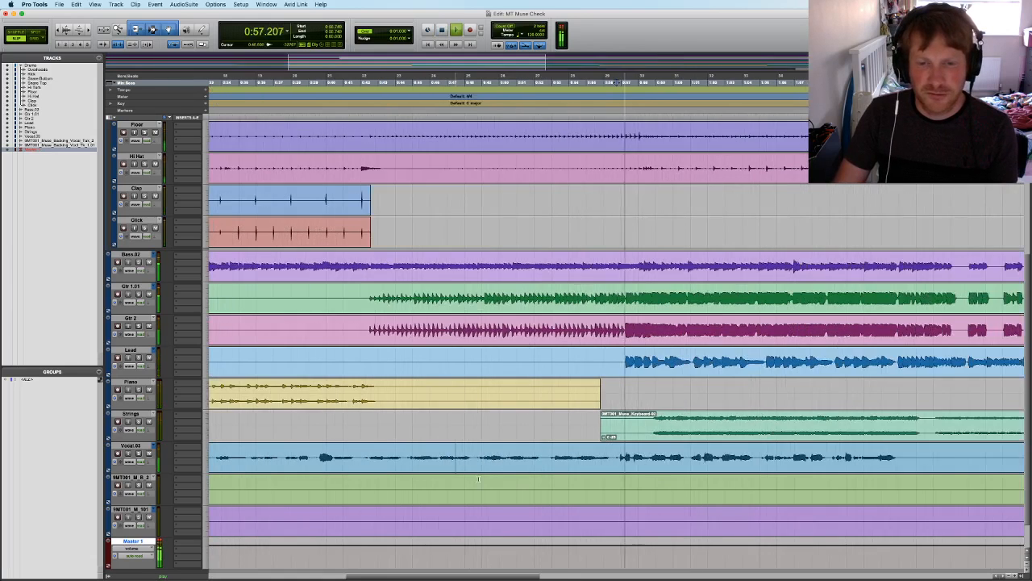
key("space")
Duplicate the Vocal.03 lead vocal track
left_click(131, 445)
right_click(133, 445)
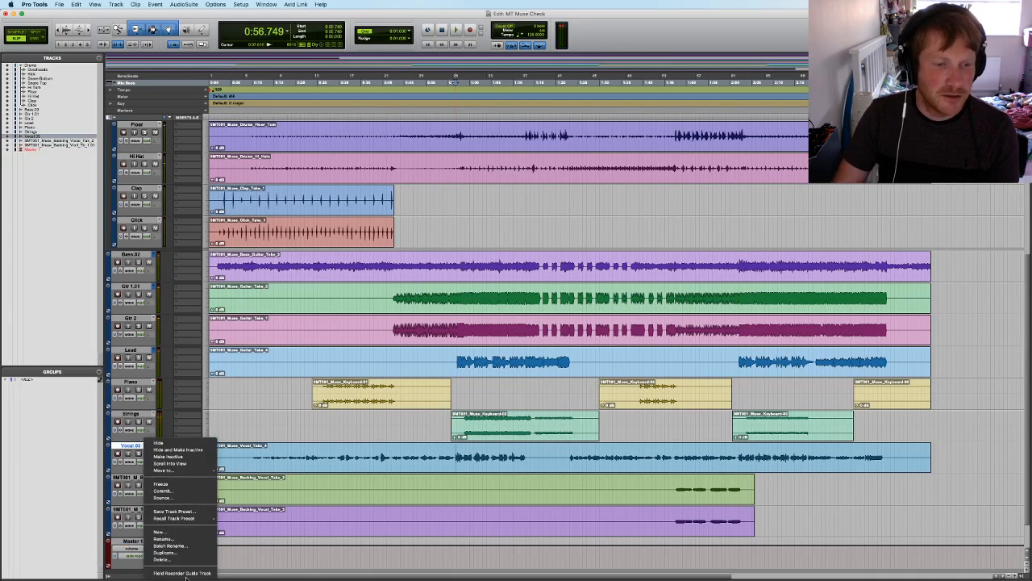
left_click(173, 553)
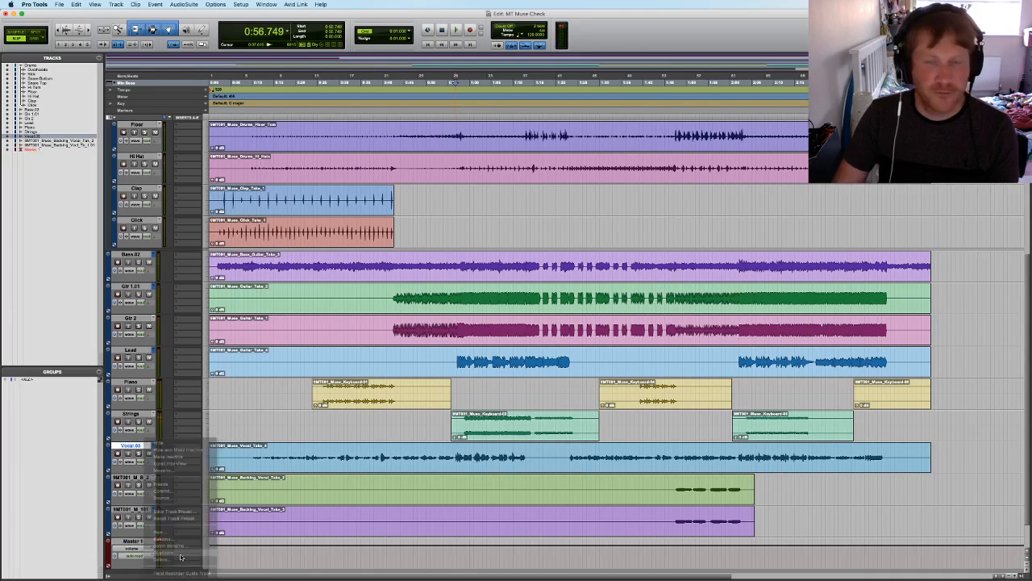
left_click(540, 282)
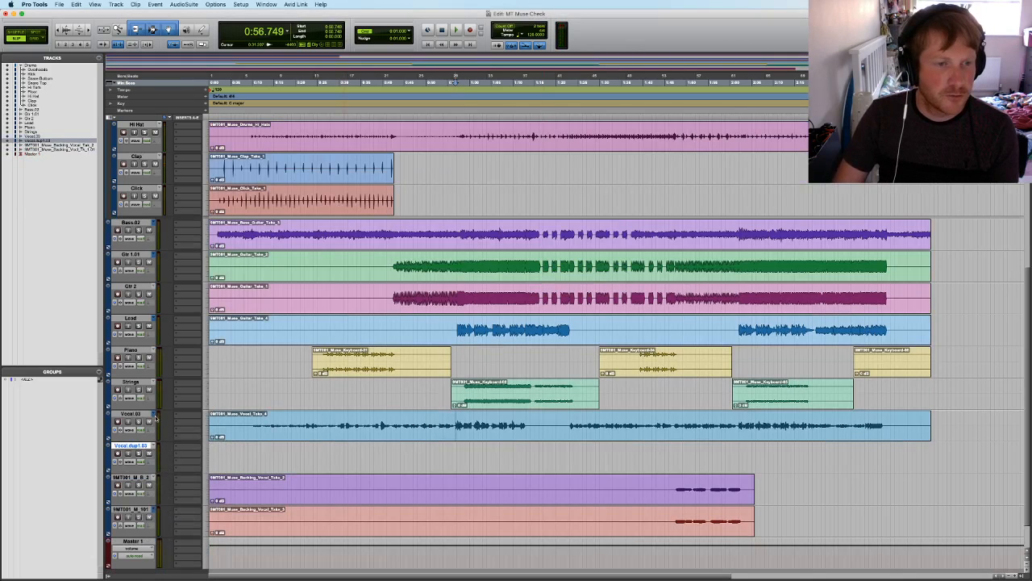
Move the take 3 clip from the lead vocal's Vocal.02 playlist onto the duplicate track and return the lead vocal to playlist Vocal.03
left_click(157, 417)
left_click(175, 407)
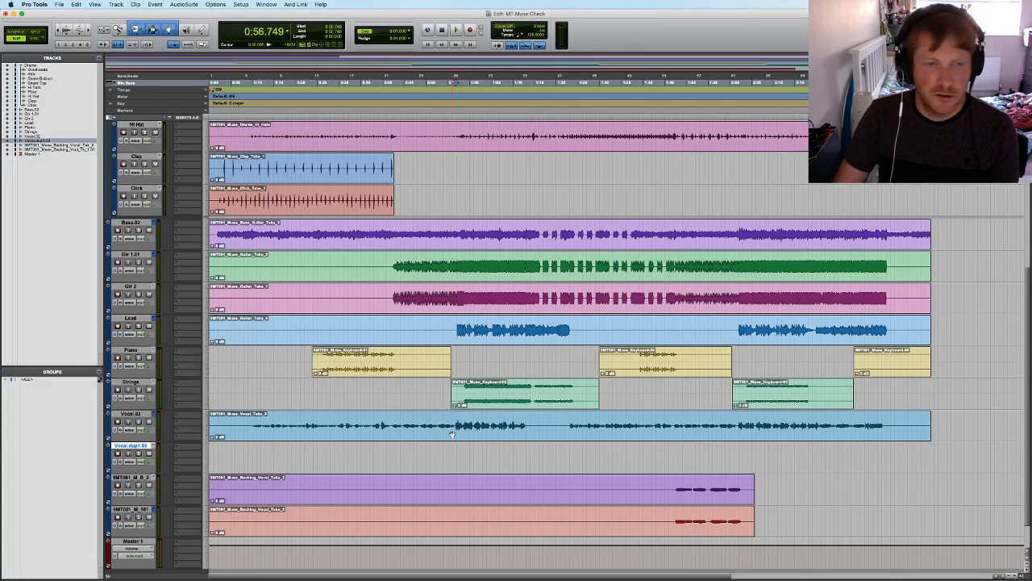
left_click_drag(452, 435, 180, 445)
left_click(155, 446)
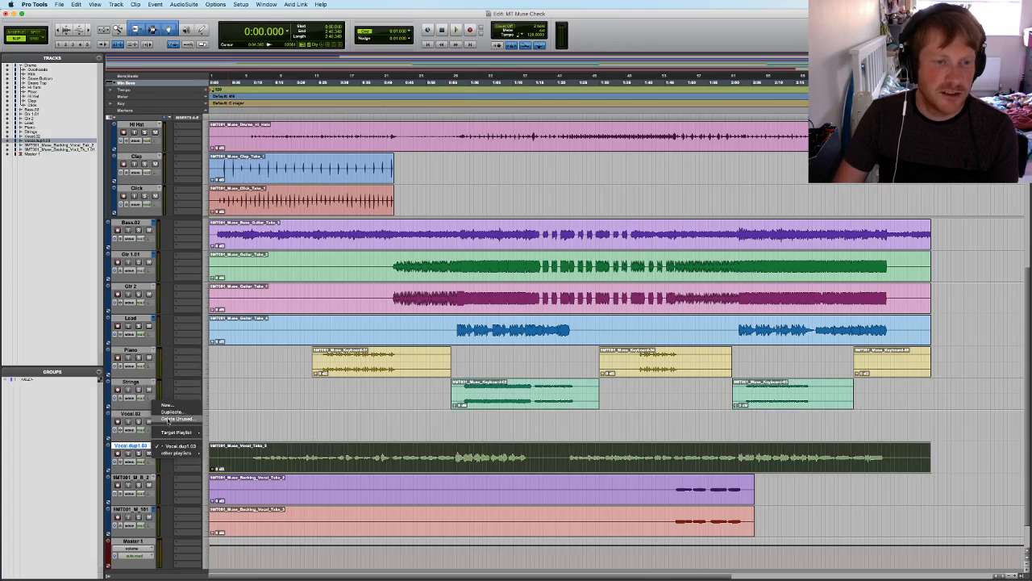
left_click(187, 387)
left_click(155, 415)
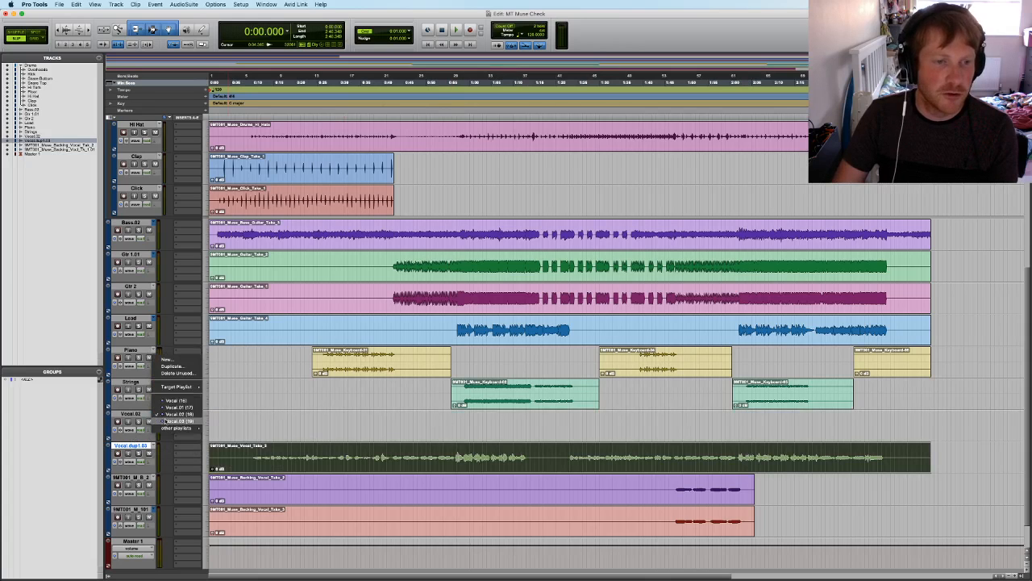
left_click(166, 421)
Delete the duplicate vocal's audio from the session start up to the first chorus at about 0:56
left_click(456, 458)
key("t")
key("t")
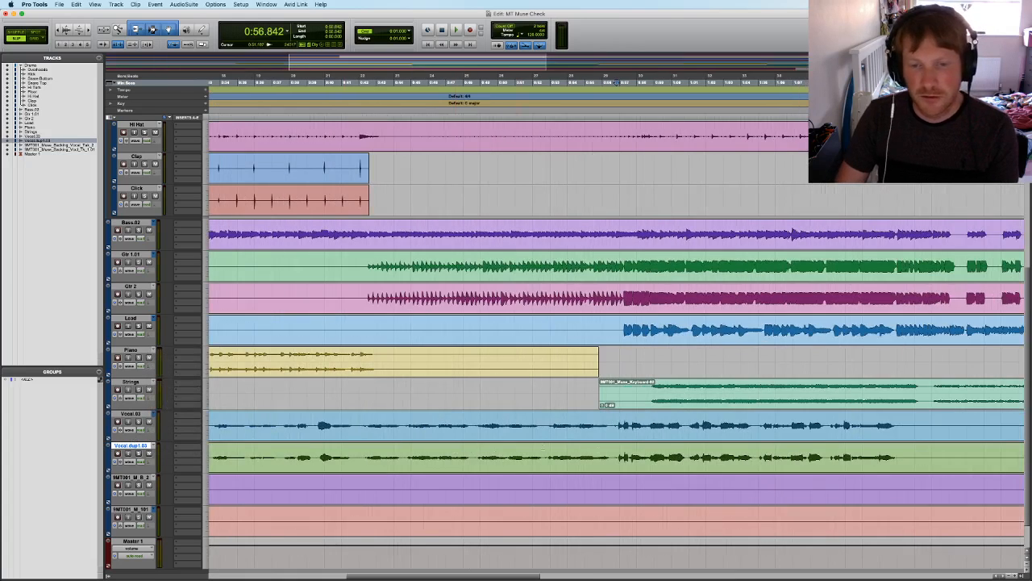
left_click_drag(615, 448, 147, 463)
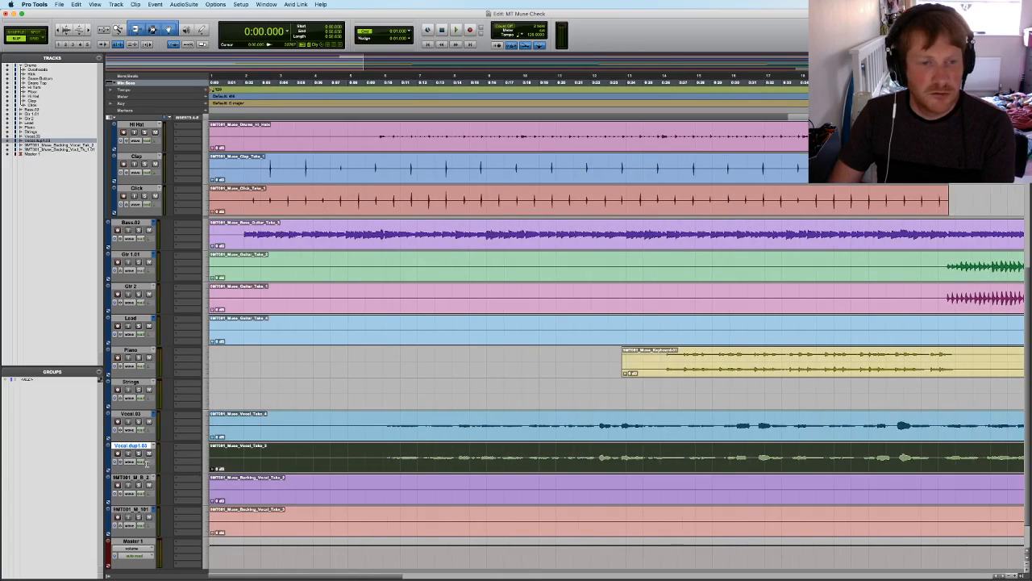
key("Delete")
Play the mix from about 1:47 and delete the duplicate vocal between about 1:22 and the second chorus
key("e")
key("e")
key("r")
key("r")
key("r")
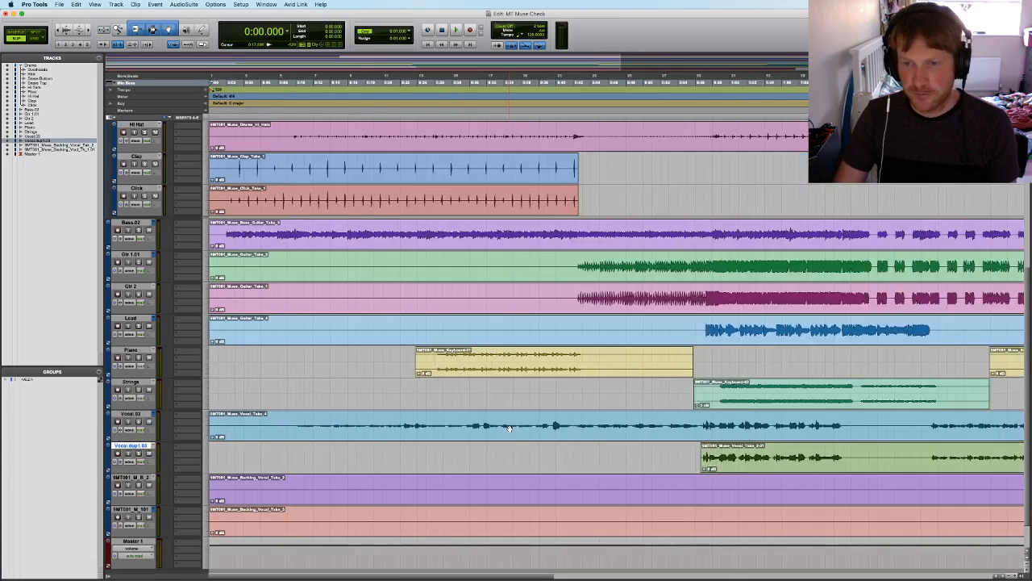
scroll(509, 429, "right", 1)
scroll(509, 428, "left", 1)
key("t")
key("t")
scroll(509, 428, "right", 5)
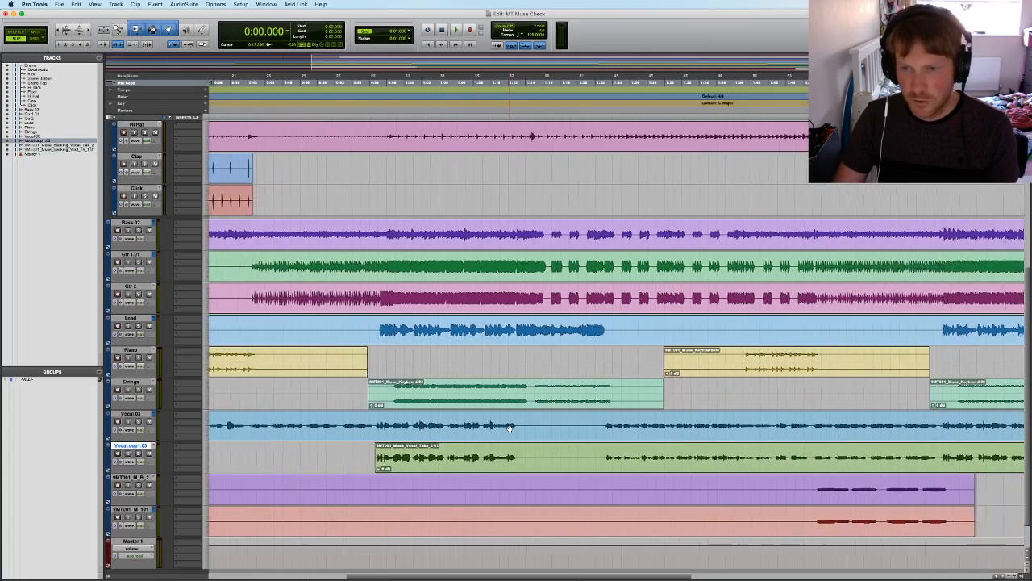
left_click(747, 444)
key("space")
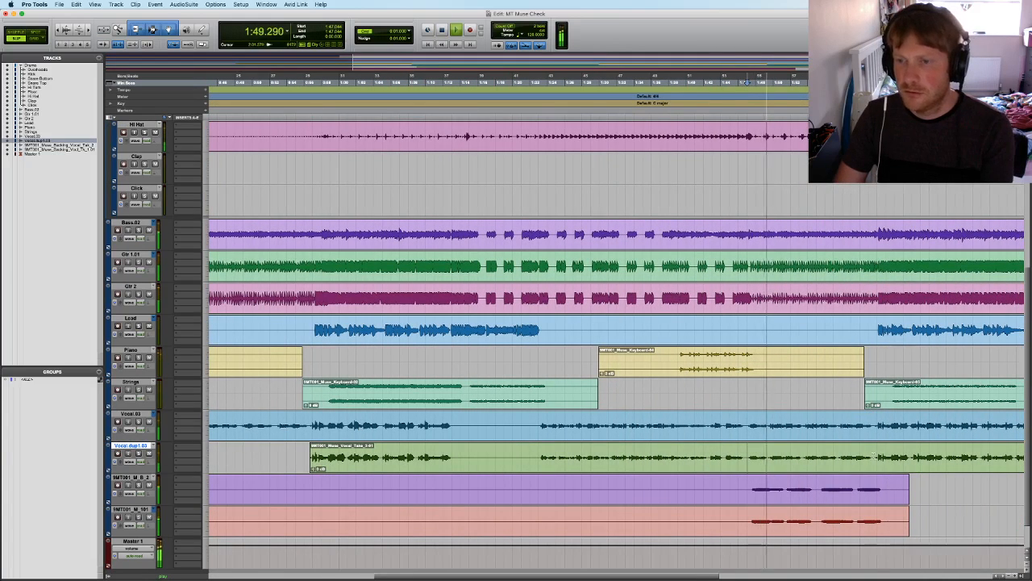
left_click_drag(876, 458, 530, 457)
key("Delete")
Extend the duplicate vocal's second clip back to where the backing vocals enter and remove the first clip's excess after about 1:18
scroll(597, 464, "right", 8)
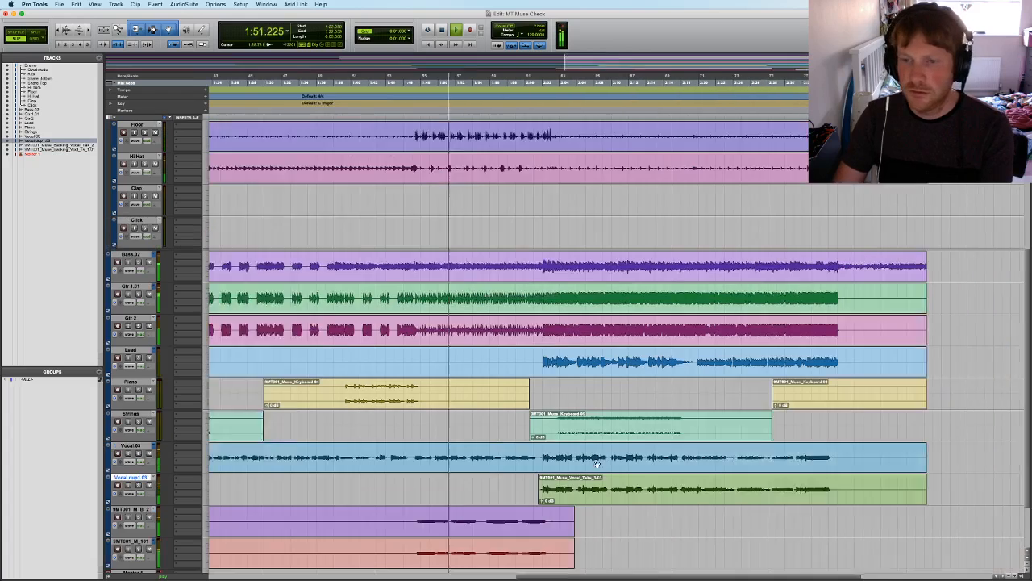
scroll(597, 466, "left", 3)
scroll(598, 472, "down", 1)
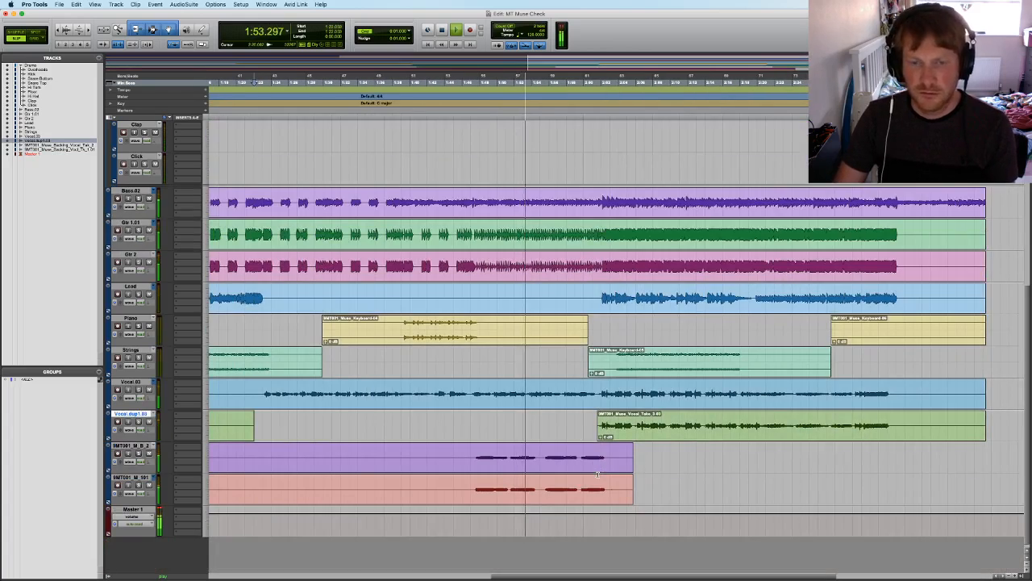
double_click(466, 425)
left_click_drag(472, 422, 325, 425)
key("Delete")
scroll(454, 427, "left", 2)
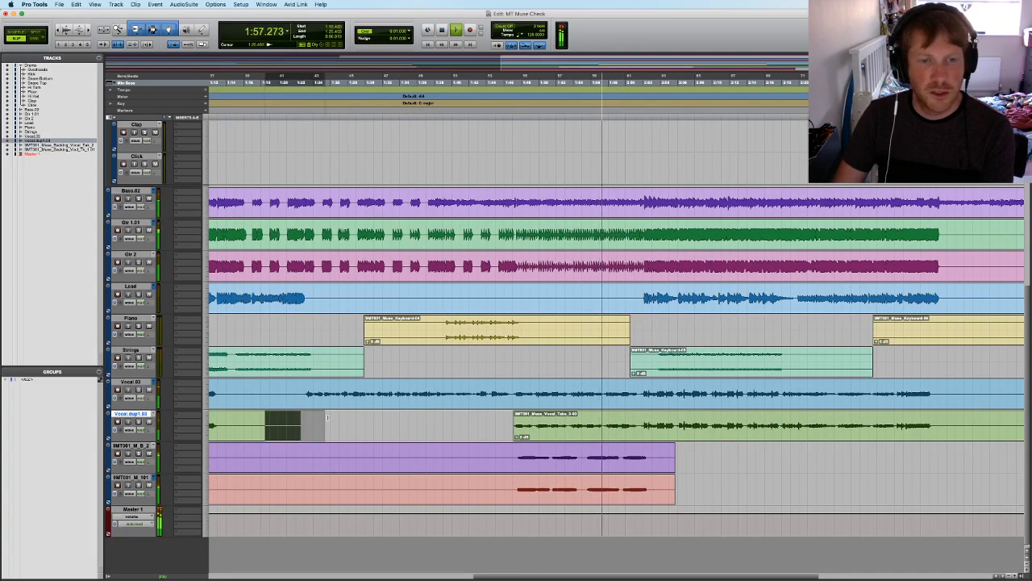
key("Delete")
Listen to the duplicate vocal in the mix into the second chorus, stop playback and check both remaining clips
scroll(380, 425, "right", 6)
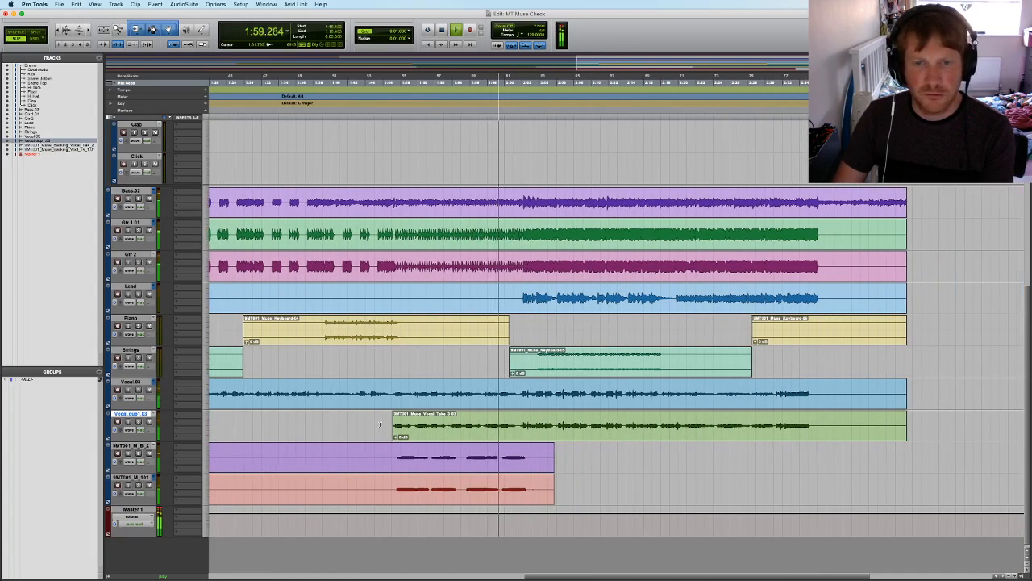
scroll(380, 425, "right", 2)
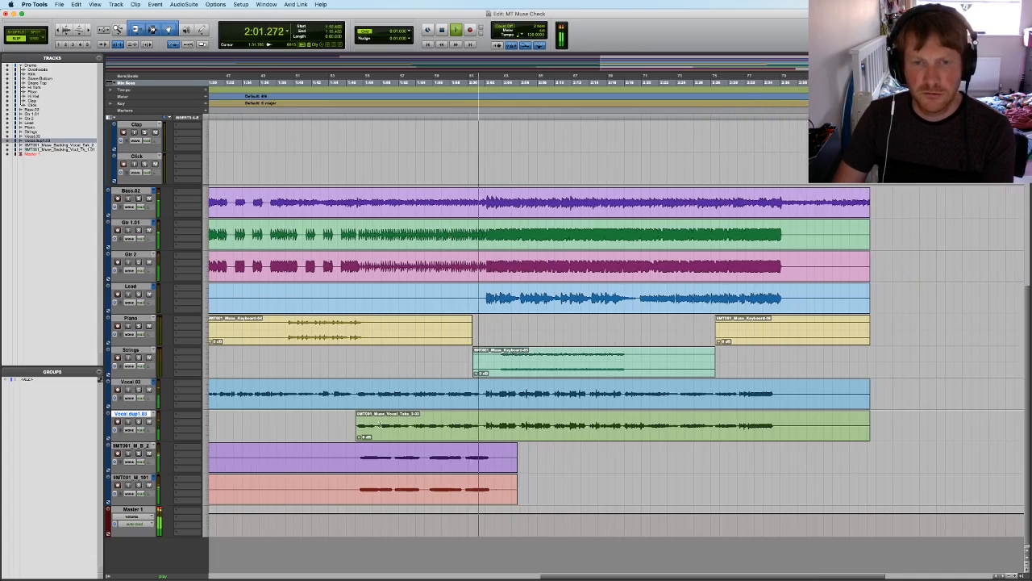
scroll(380, 425, "right", 1)
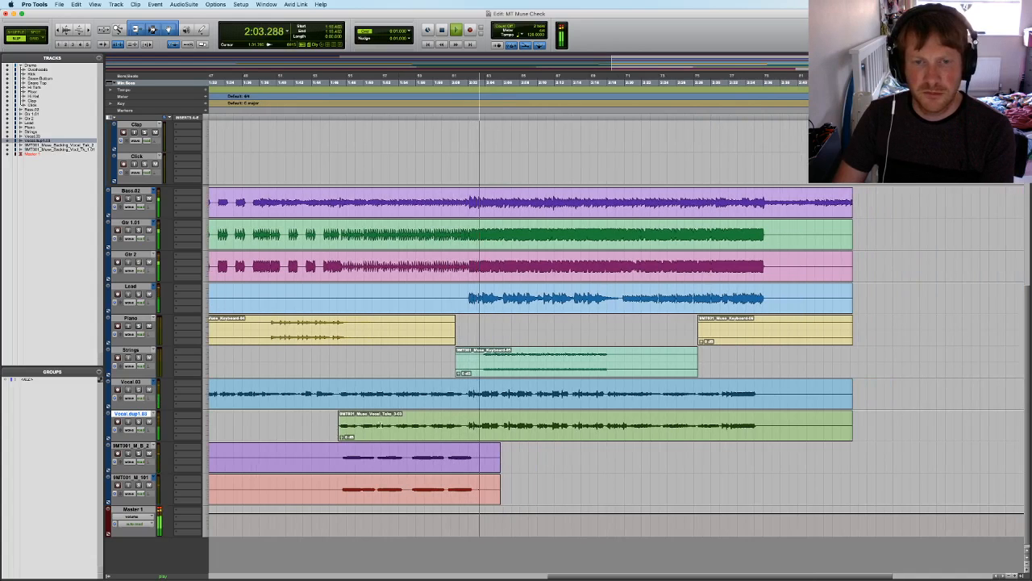
key("space")
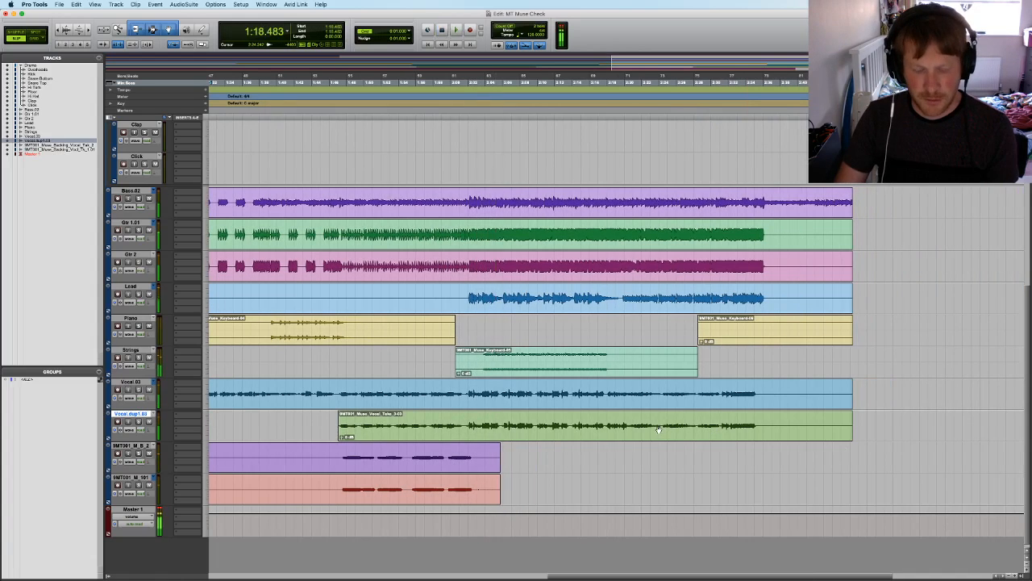
key("r")
key("r")
key("r")
key("t")
key("t")
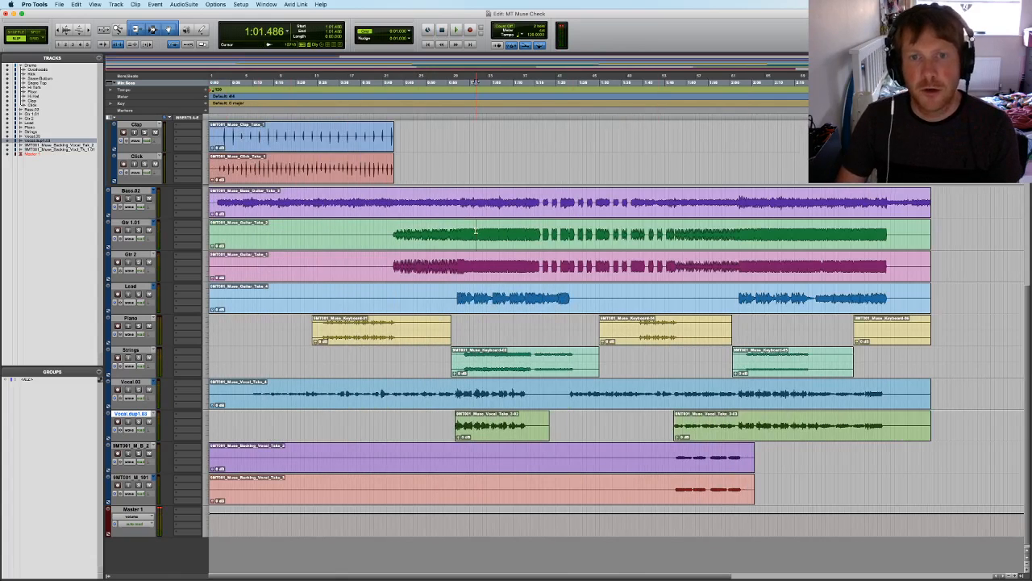
Examine the first chorus on the timeline and audition Gtr 1.01 and Gtr 2 soloed together from about 0:58
key("t")
key("t")
key("r")
scroll(579, 241, "right", 2)
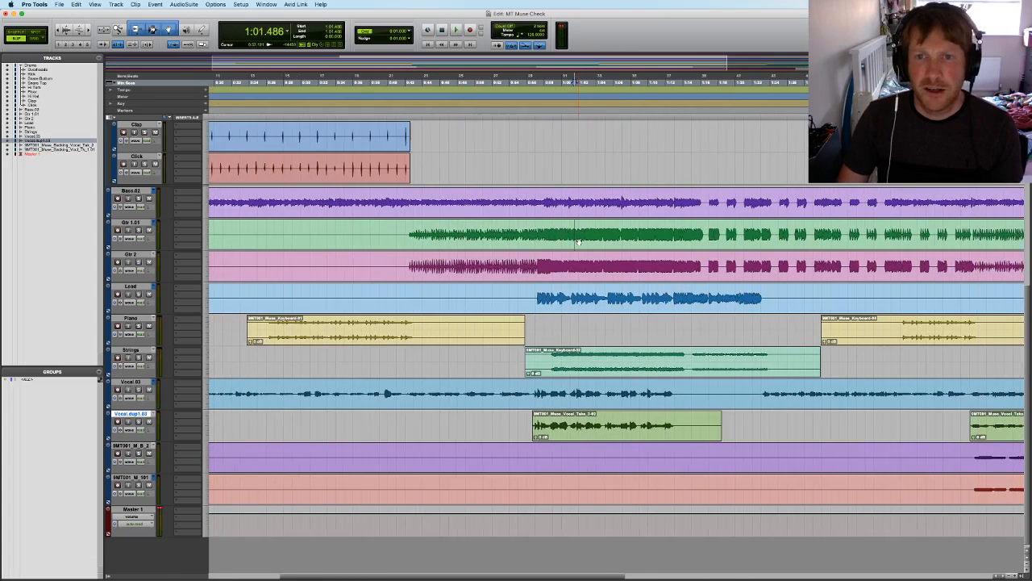
scroll(579, 241, "left", 2)
key("r")
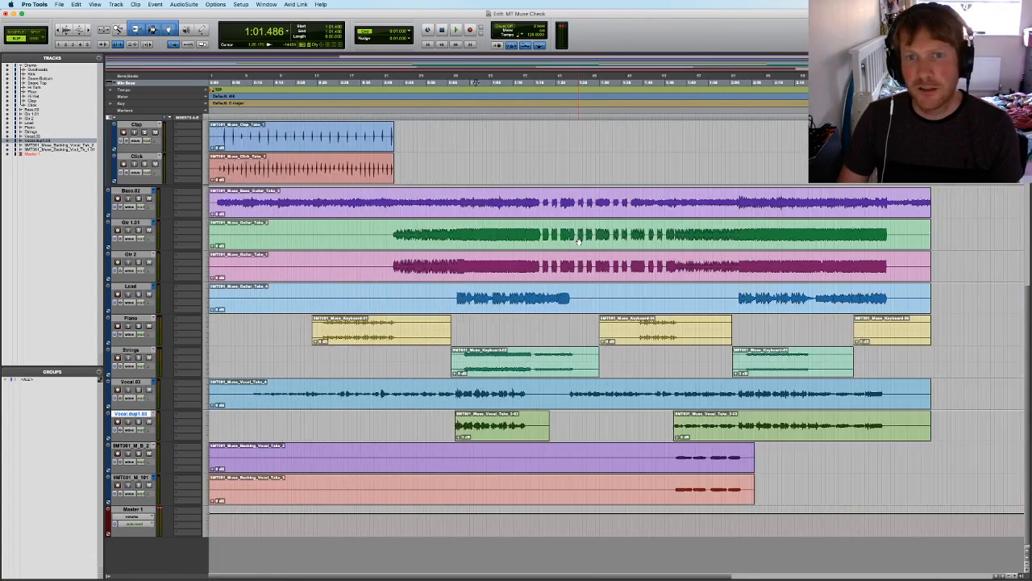
key("t")
key("t")
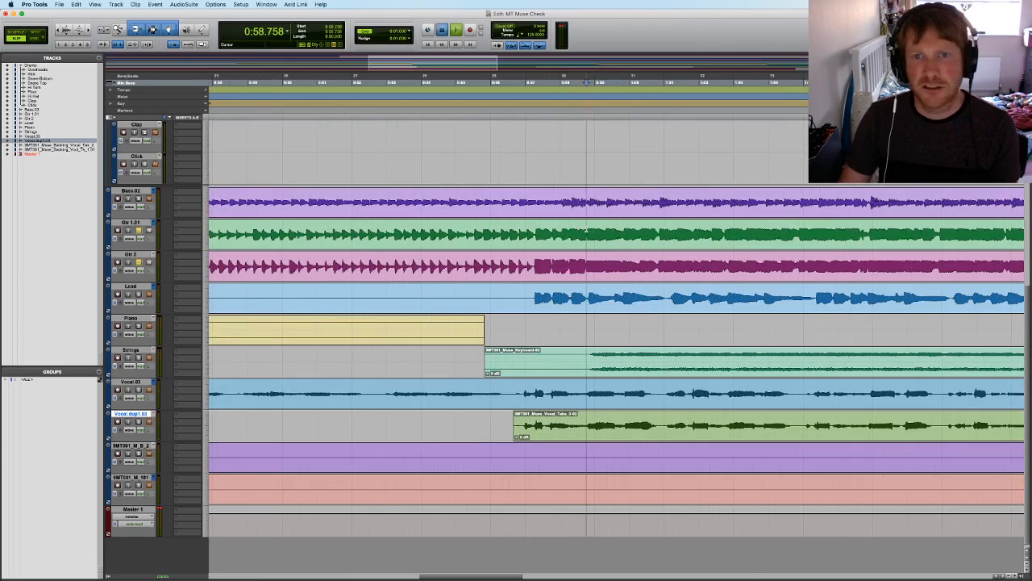
key("r")
key("r")
scroll(586, 229, "up", 3)
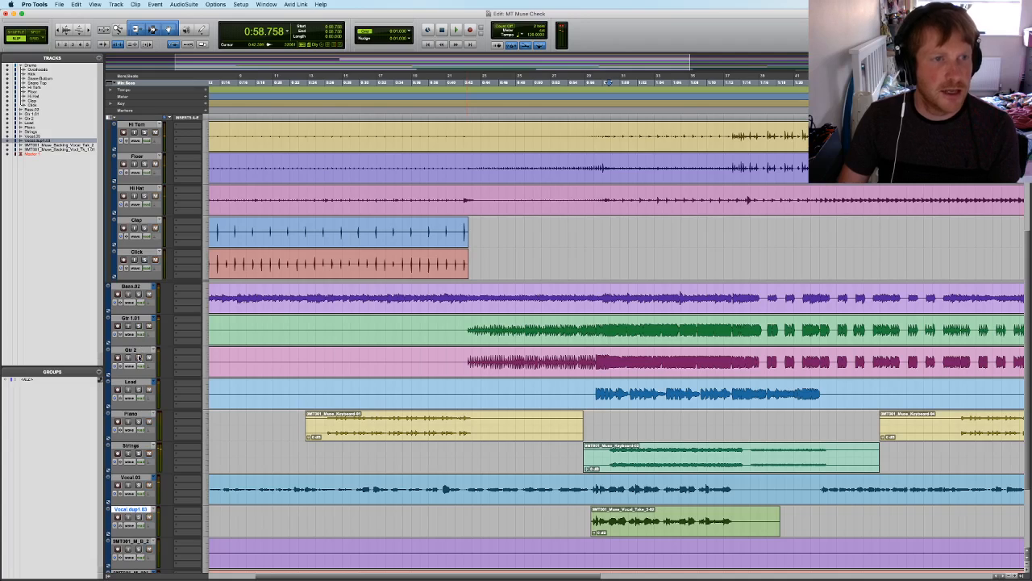
scroll(139, 358, "up", 5)
key("super+equal")
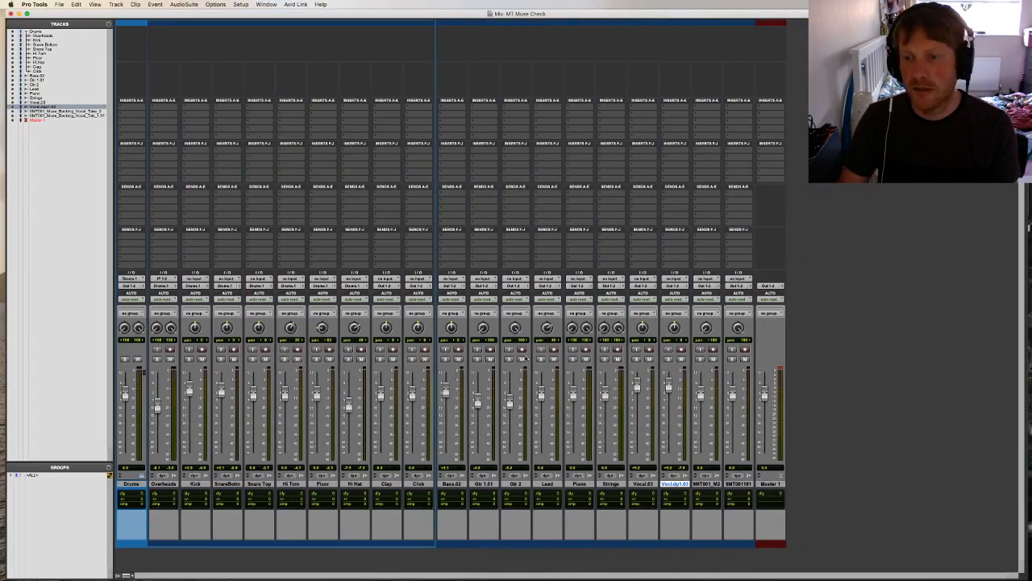
key("super+equal")
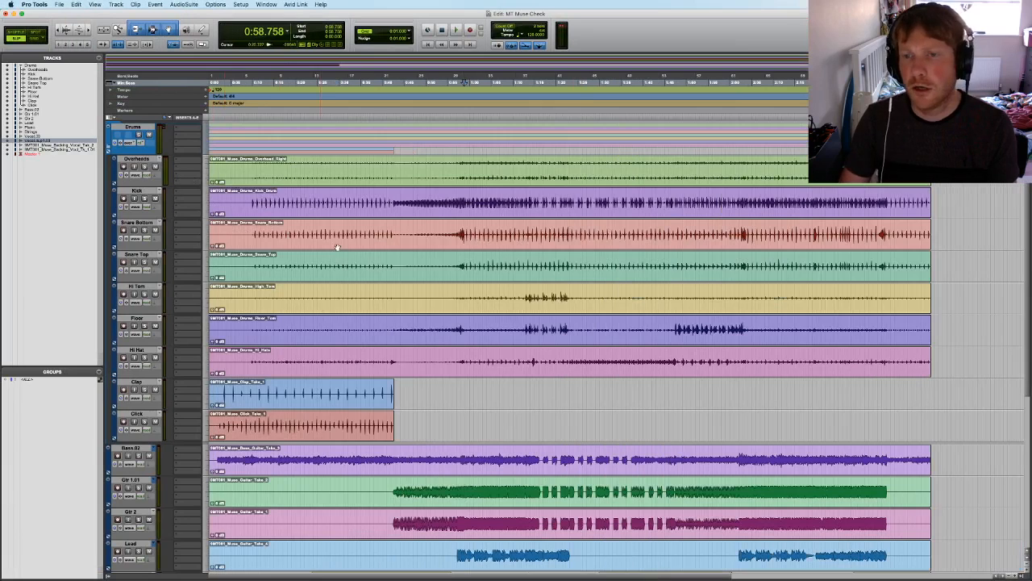
scroll(337, 247, "down", 5)
scroll(337, 247, "up", 5)
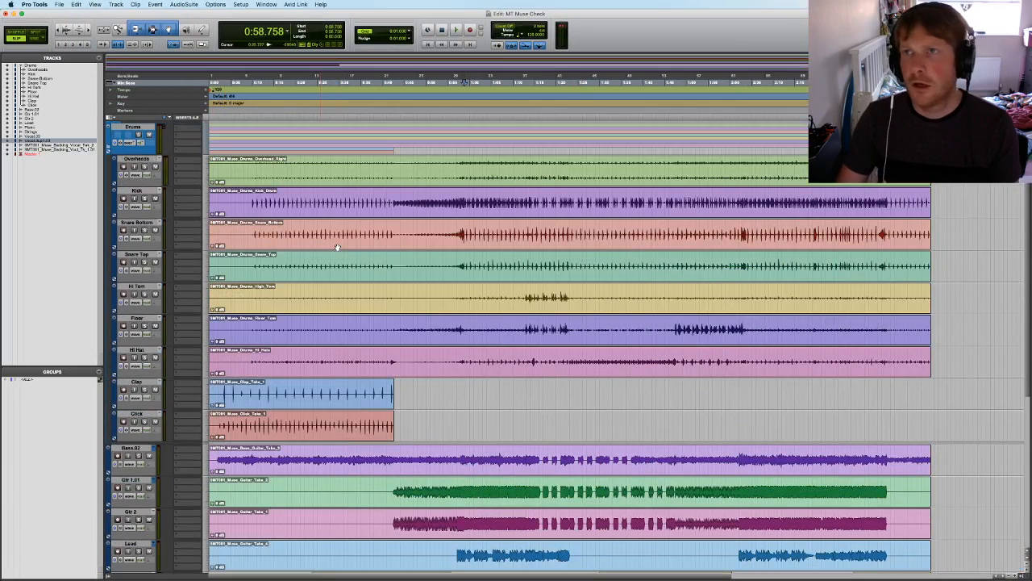